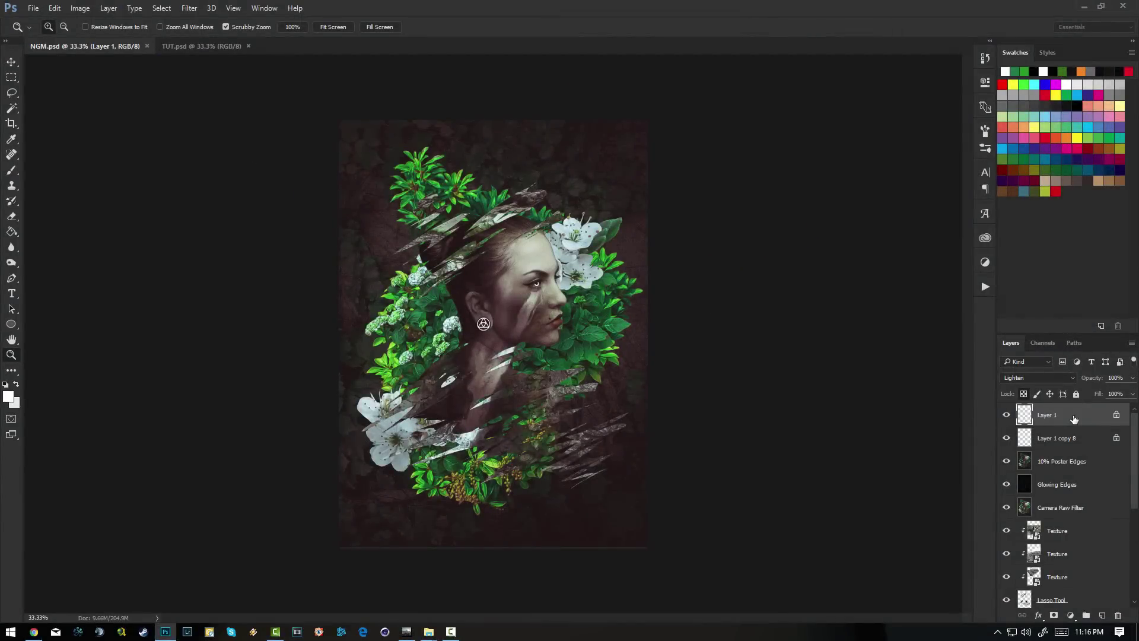
left_click(542, 279)
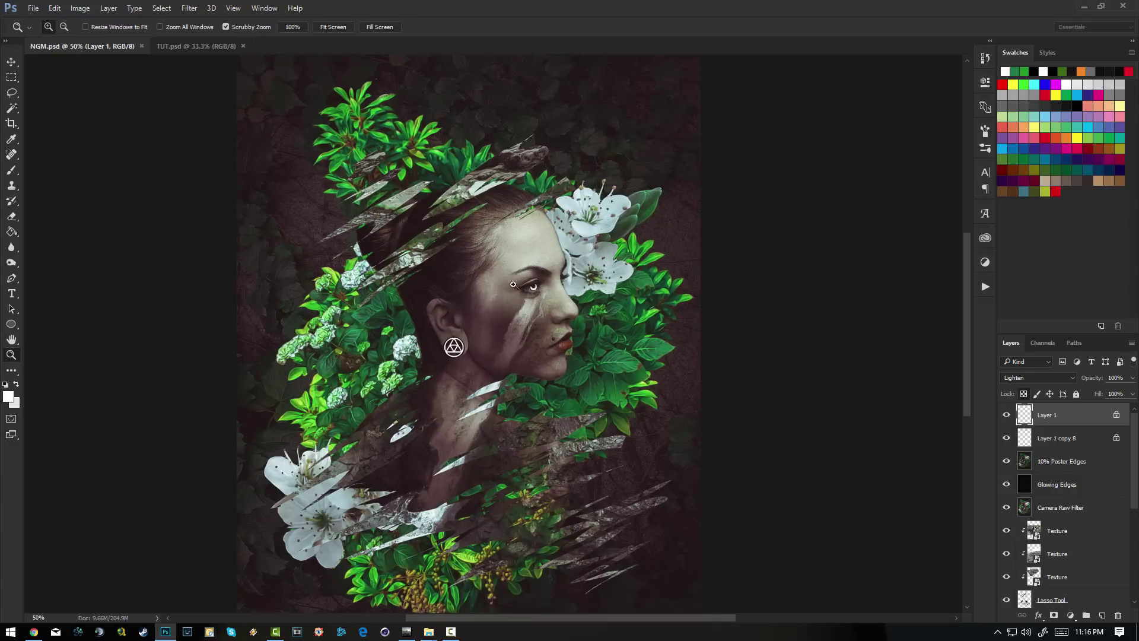
key("alt")
left_click(510, 308, "alt")
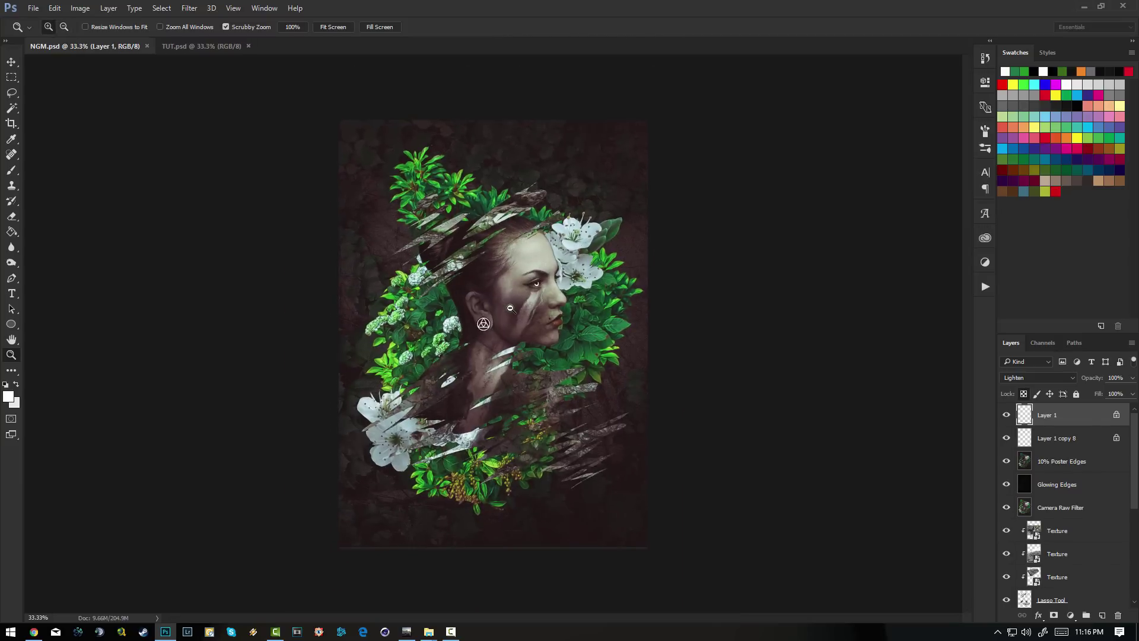
left_click(519, 310)
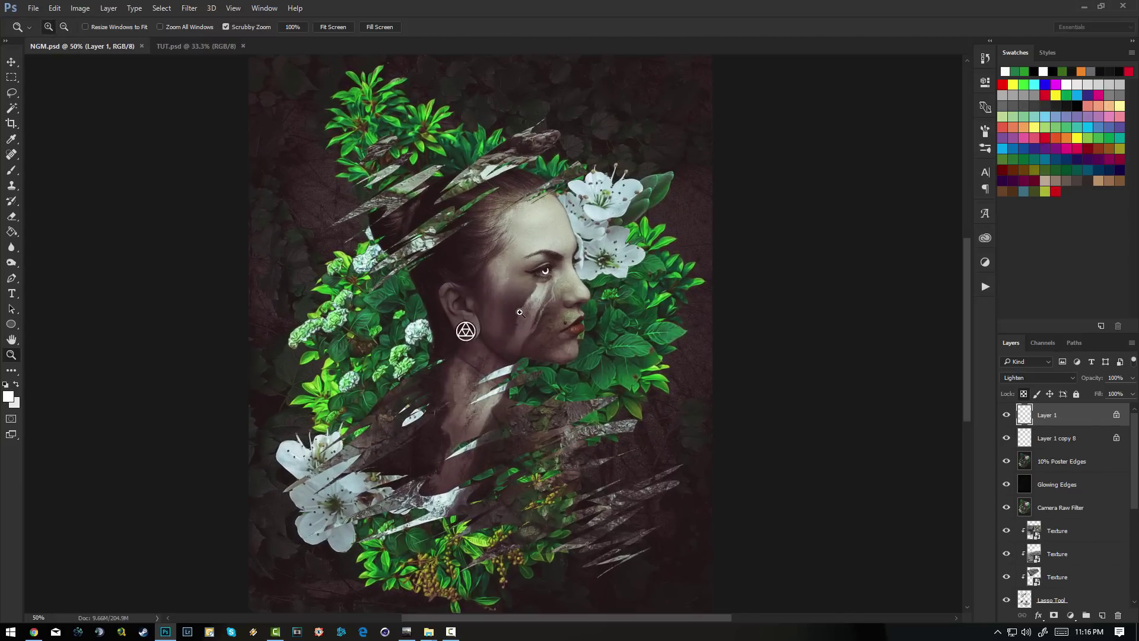
left_click(520, 312, "alt")
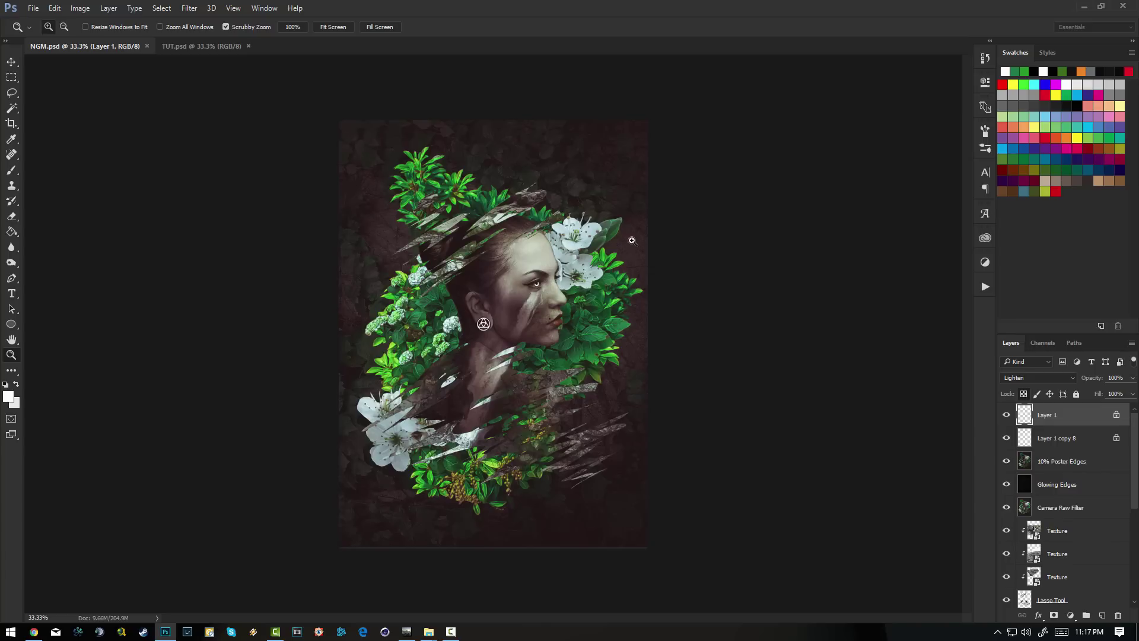
- Enlarge the placed portrait in TUT.psd proportionally, position it around the middle of the canvas, and commit the transform
left_click(198, 46)
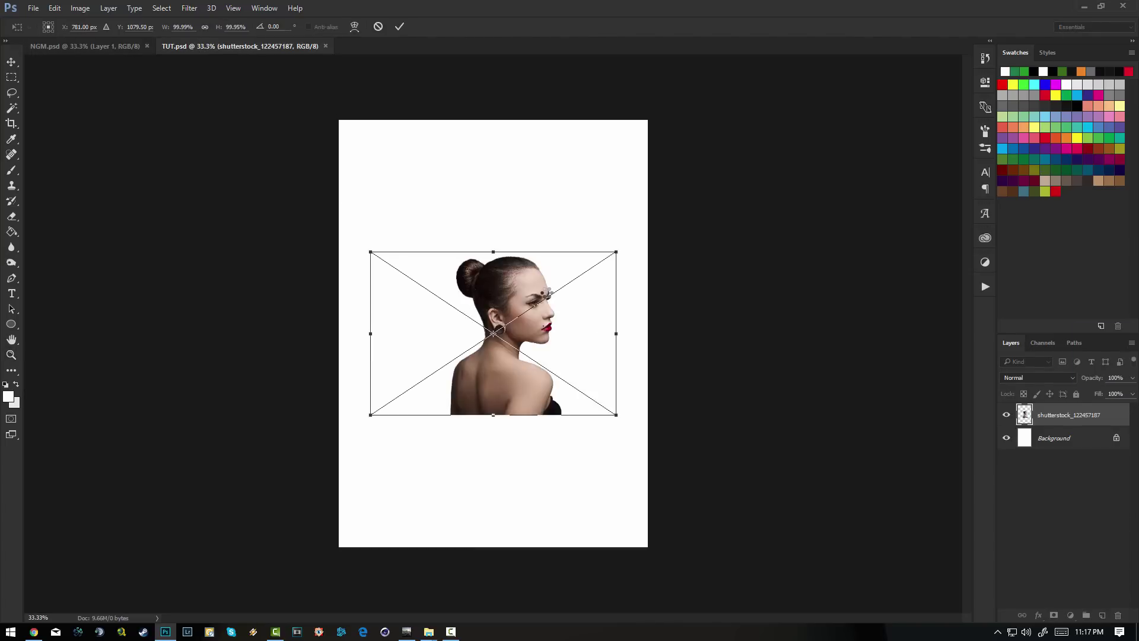
left_click_drag(559, 338, 535, 301)
left_click_drag(592, 375, 682, 435)
left_click_drag(631, 367, 603, 359)
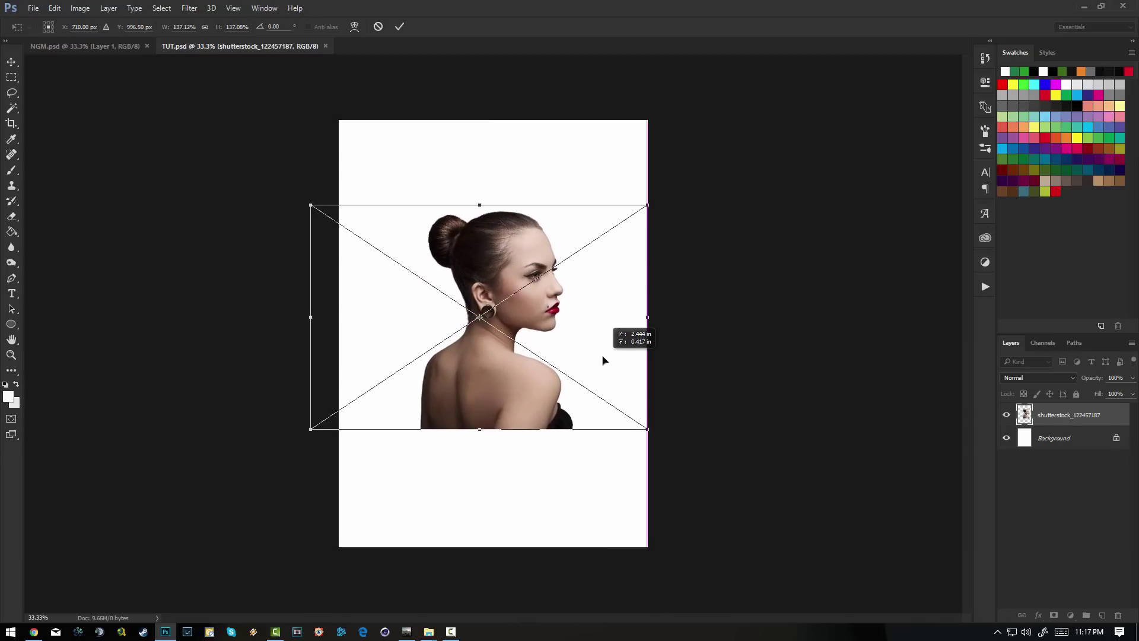
left_click_drag(647, 427, 681, 450)
left_click_drag(635, 393, 618, 386)
key("Return")
key("z")
- Move the portrait slightly down and right to match the woman's position in NGM.psd, comparing the two documents
left_click(119, 45)
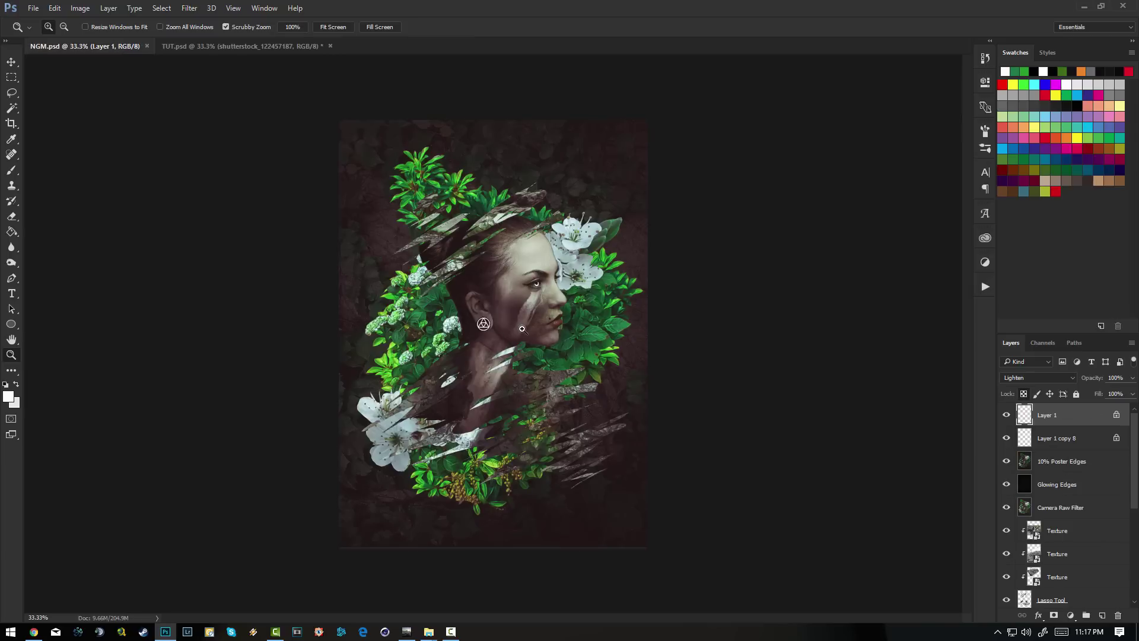
left_click(264, 45)
left_click(11, 61)
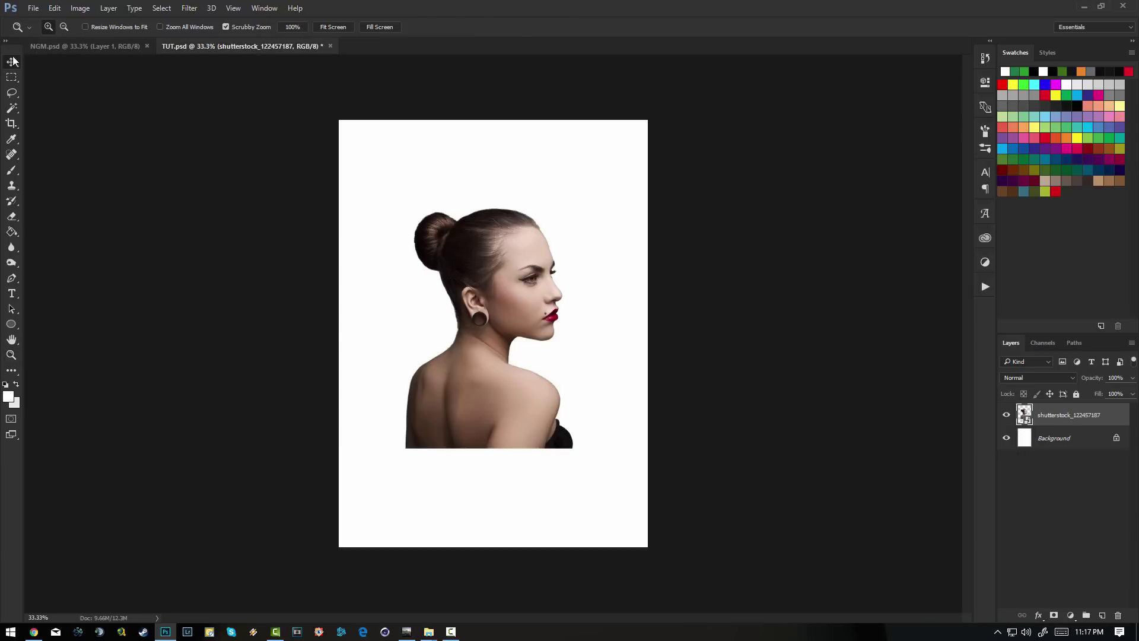
mouse_move(528, 317)
left_mouse_down()
mouse_move(531, 303)
mouse_move(533, 323)
left_mouse_up()
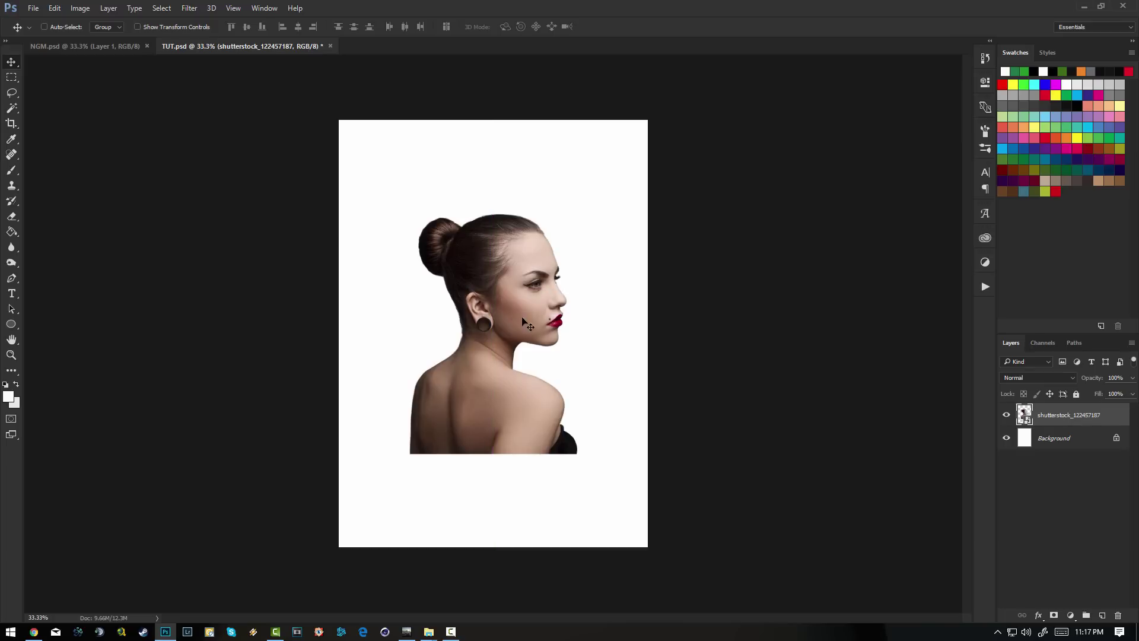
left_click(120, 45)
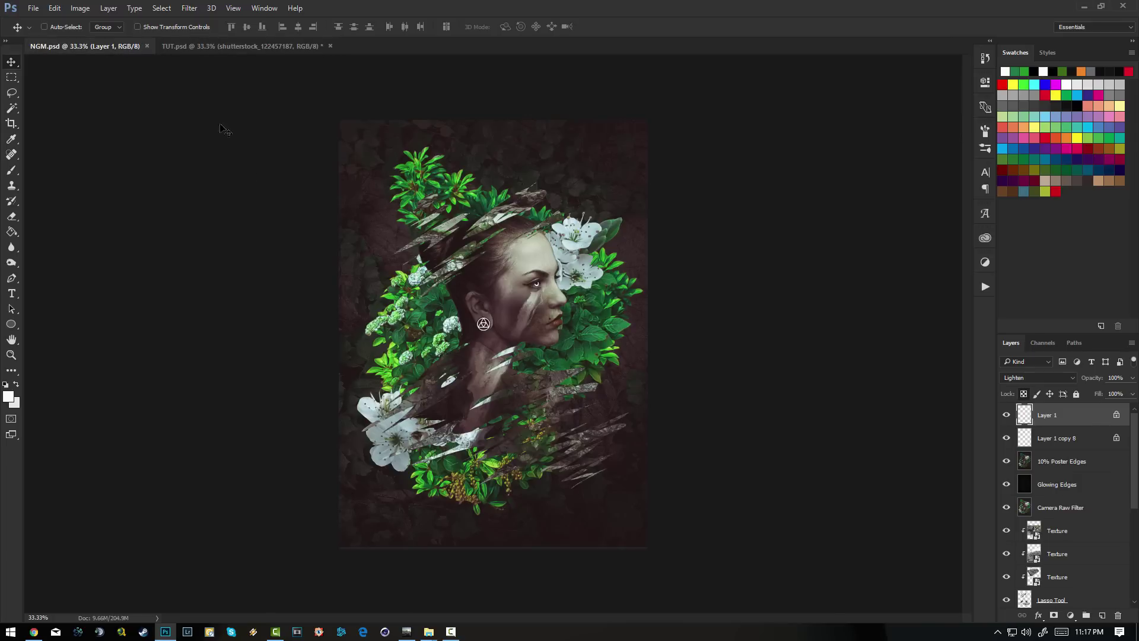
left_click(228, 47)
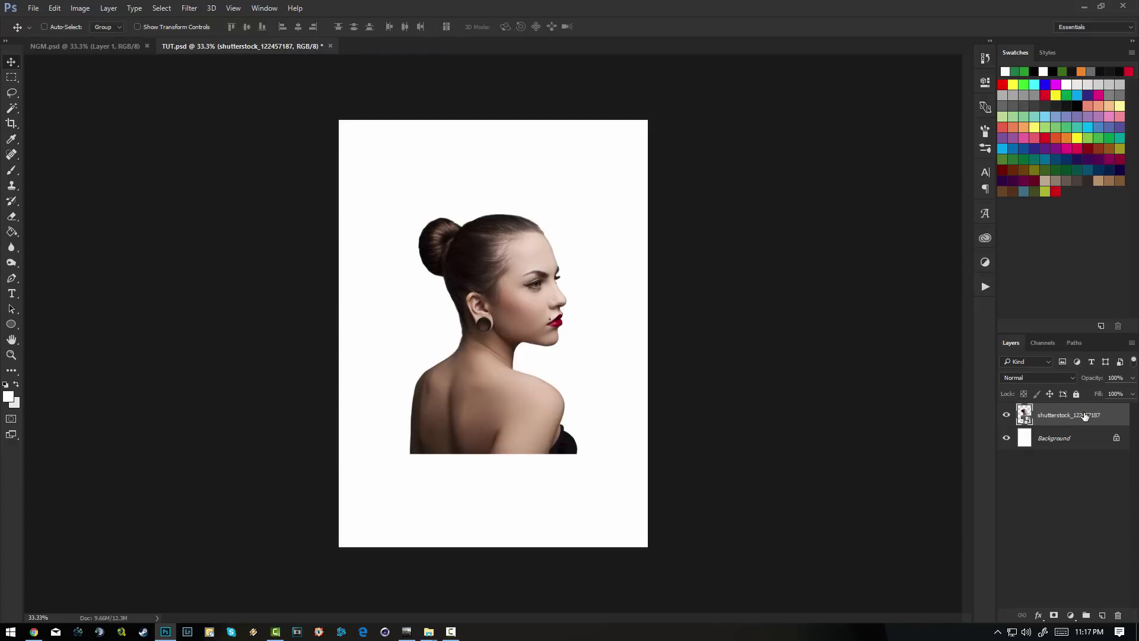
- Copy the entire merged artwork from NGM.psd and paste it into TUT.psd as a reference layer
left_click(107, 45)
key("ctrl+a")
left_click(80, 8)
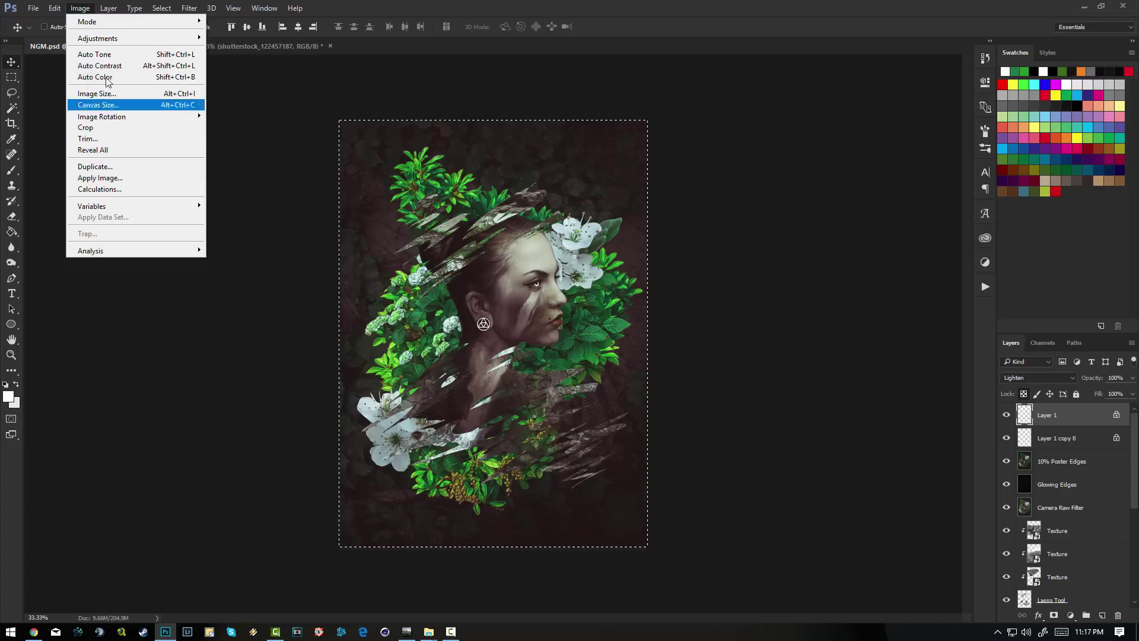
mouse_move(55, 8)
left_click(89, 101)
left_click(234, 47)
key("ctrl+v")
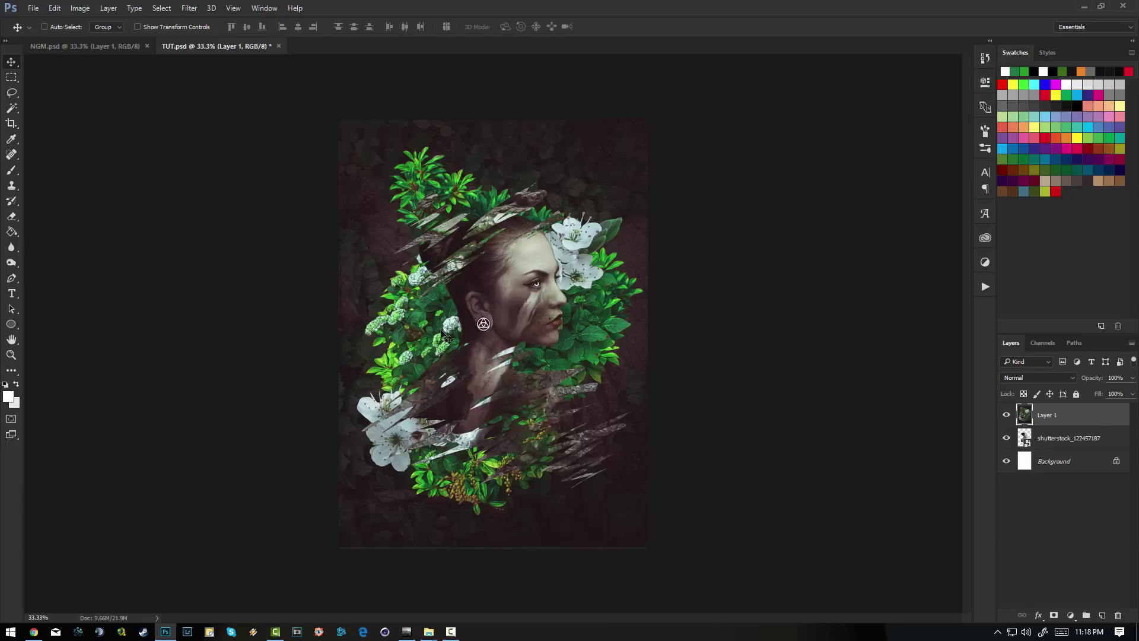
- Compare the portrait's alignment with the pasted artwork by stacking it above and toggling its visibility, and delete the artwork layer
left_click_drag(1064, 446, 1062, 409)
left_click(1006, 415)
left_click(1006, 415)
left_click(1006, 415)
left_click(1006, 415)
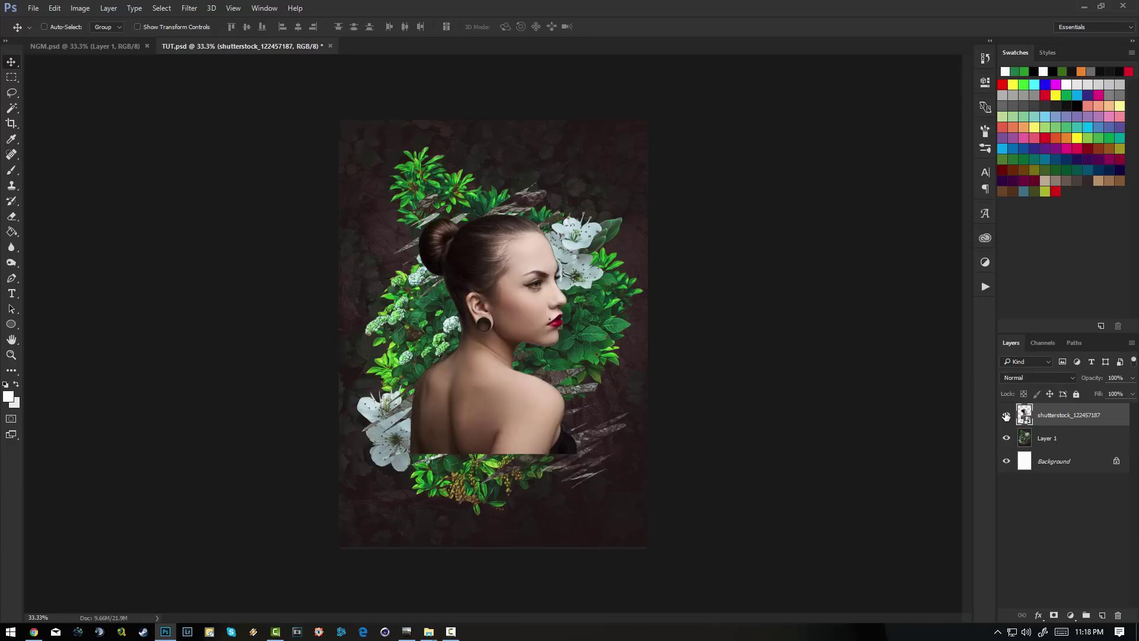
left_click(1061, 442)
key("Delete")
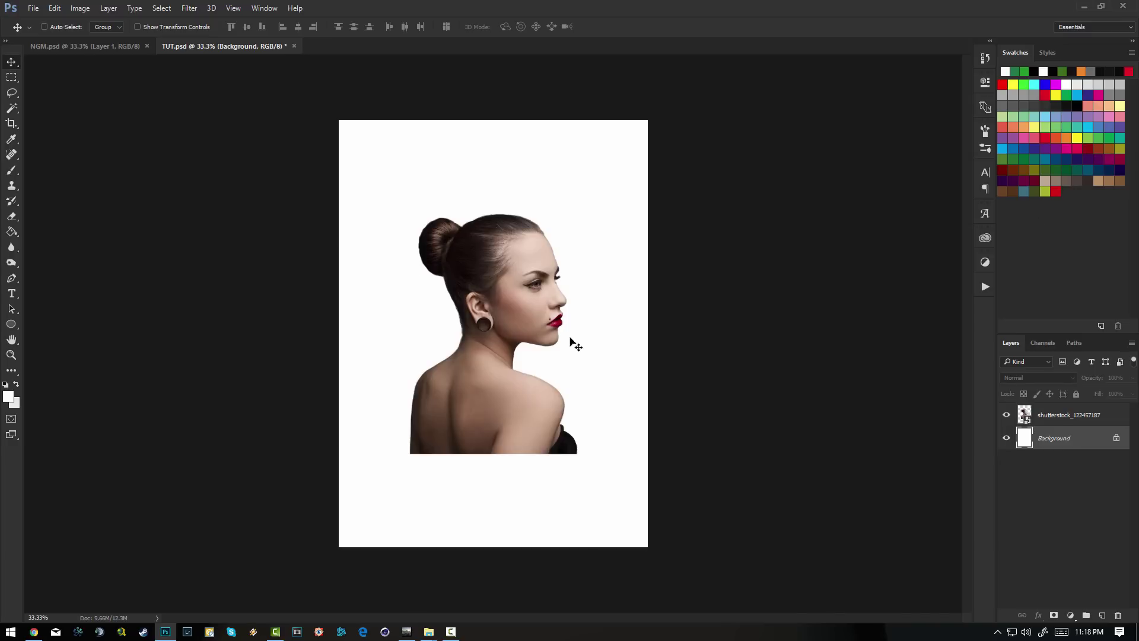
- On the portrait layer, draw a cumulative Lasso selection of thin, jagged diagonal shards across the shoulders and lower back
left_click(1070, 415)
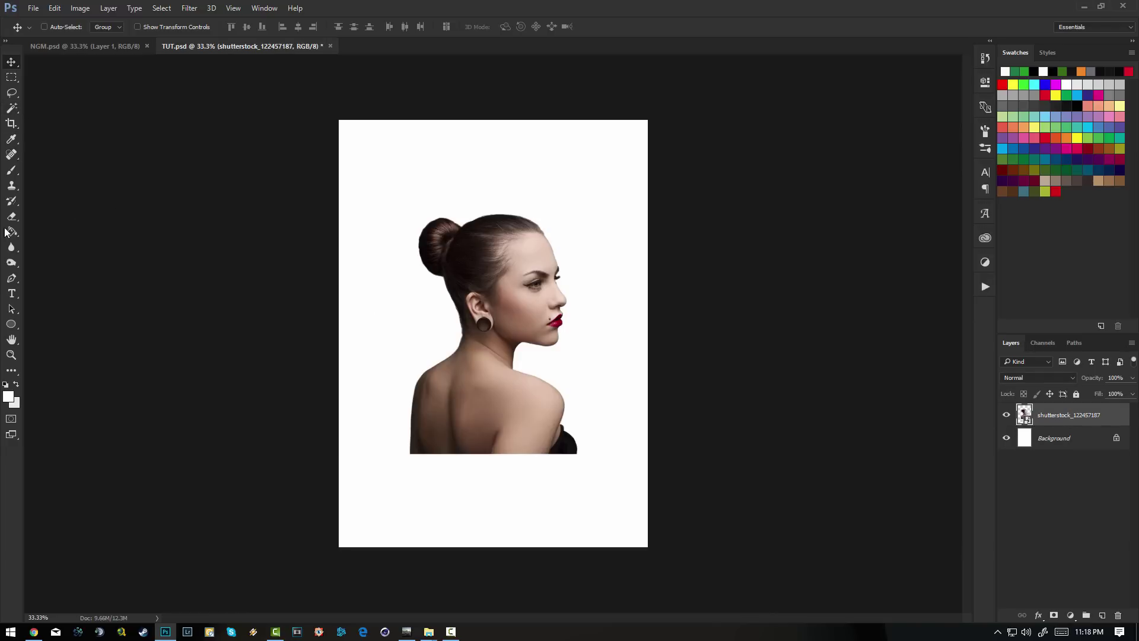
left_click(15, 106)
left_click_drag(11, 93, 58, 96)
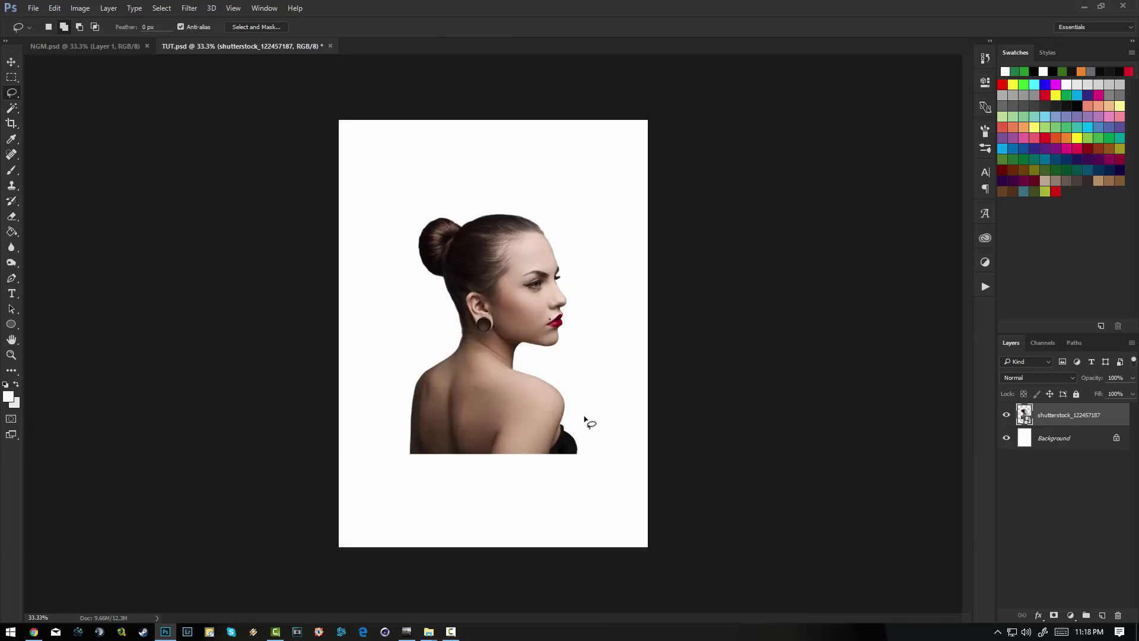
mouse_move(611, 399)
left_mouse_down()
mouse_move(505, 428)
mouse_move(485, 448)
mouse_move(632, 424)
mouse_move(555, 454)
mouse_move(599, 442)
left_mouse_up()
mouse_move(604, 375)
left_mouse_down()
mouse_move(344, 427)
mouse_move(460, 403)
left_mouse_up()
mouse_move(374, 468)
left_mouse_down()
mouse_move(438, 440)
mouse_move(393, 454)
mouse_move(441, 452)
mouse_move(409, 465)
mouse_move(430, 448)
mouse_move(490, 444)
mouse_move(473, 456)
mouse_move(492, 460)
mouse_move(480, 464)
mouse_move(501, 446)
mouse_move(455, 455)
left_mouse_up()
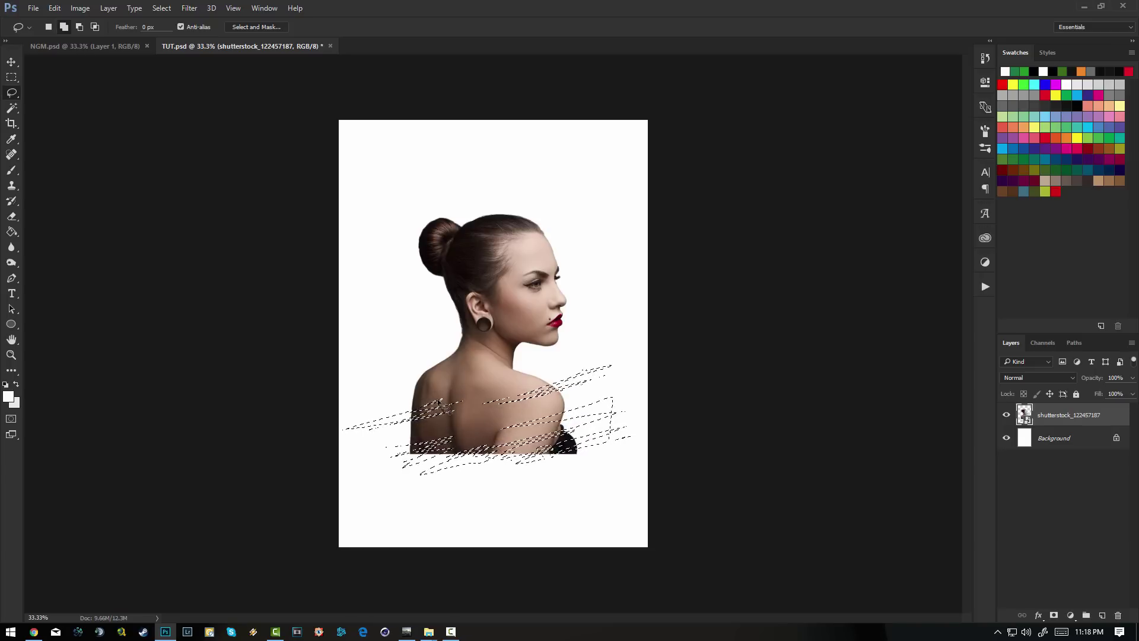
- Add more slanted shards to the selection across the neck, the hair bun and the hair above the forehead
mouse_move(456, 355)
left_mouse_down()
mouse_move(415, 366)
mouse_move(469, 350)
mouse_move(448, 356)
left_mouse_up()
mouse_move(457, 251)
left_mouse_down()
mouse_move(409, 278)
mouse_move(466, 272)
mouse_move(468, 250)
left_mouse_up()
mouse_move(565, 219)
left_mouse_down()
mouse_move(487, 237)
mouse_move(584, 205)
mouse_move(506, 236)
mouse_move(436, 224)
mouse_move(486, 208)
mouse_move(493, 226)
left_mouse_up()
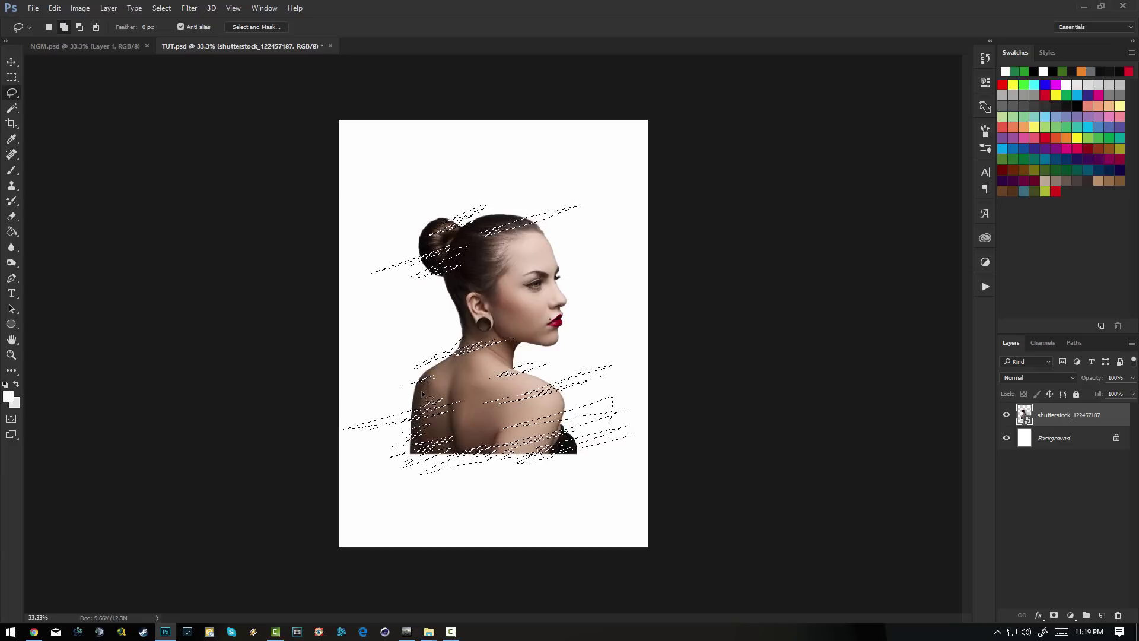
- Try masking the portrait with the inverted shard selection, check the cut-outs around the bun, and undo back to the selection
left_click(1055, 616)
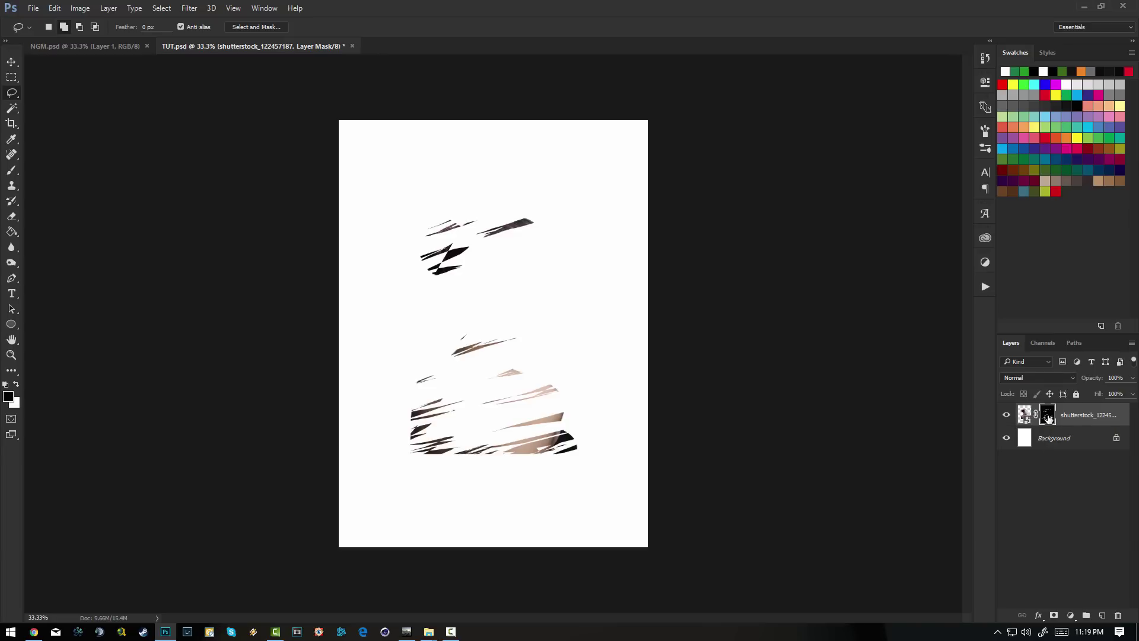
key("ctrl+i")
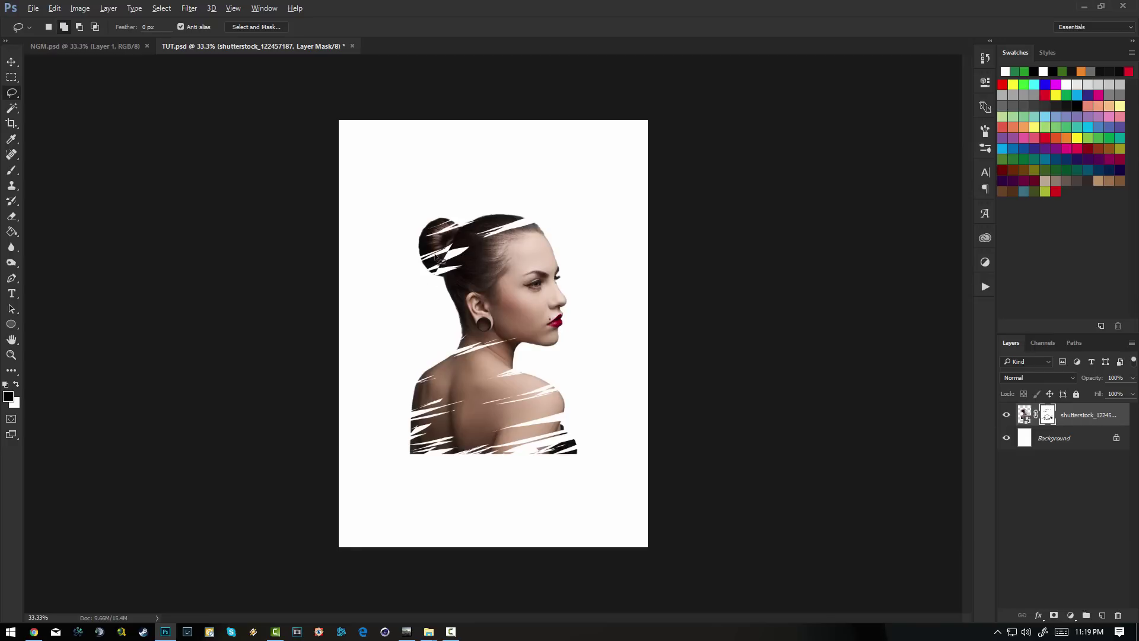
scroll(436, 261, "up", 5)
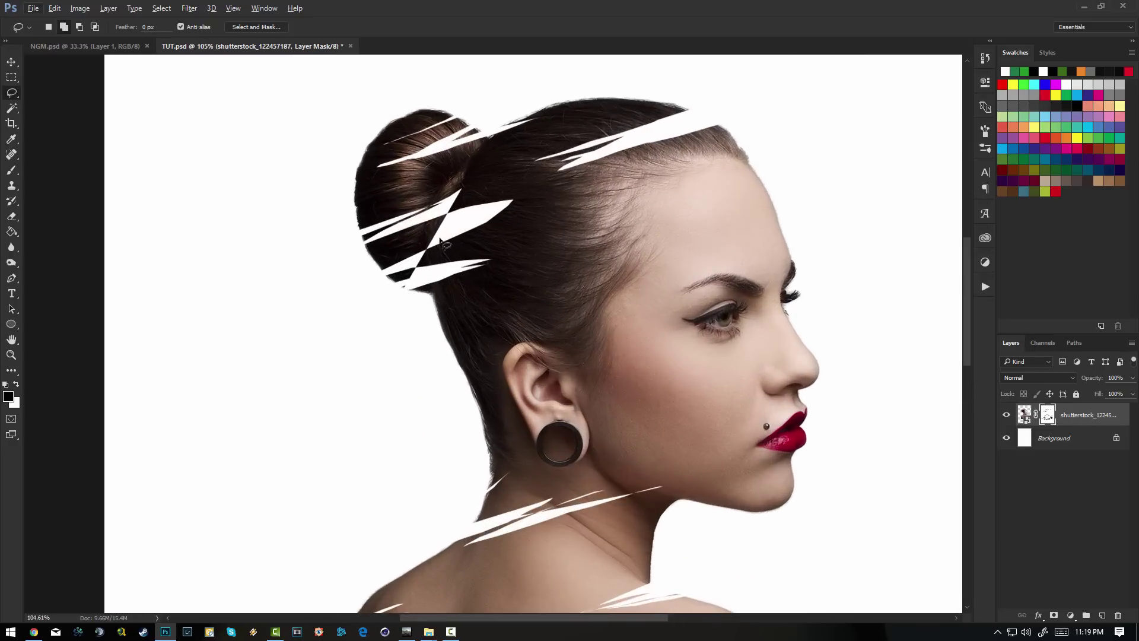
key("ctrl+i")
left_click(1048, 415, "ctrl")
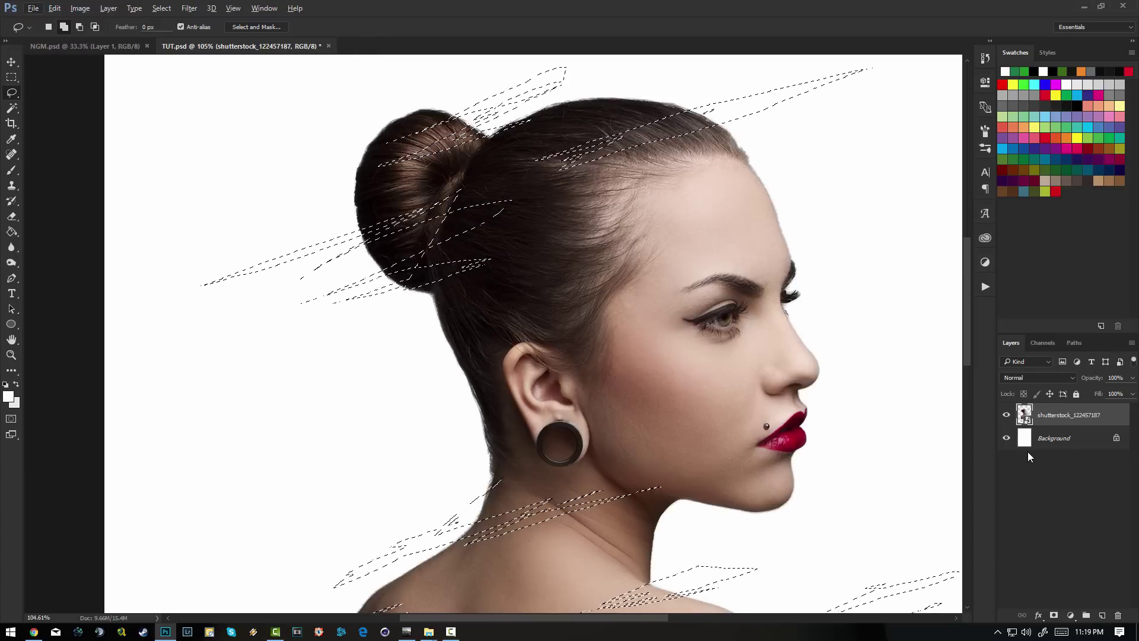
- Refine the shard selection around the hair bun with the Lasso, filling in the overlapping gaps and reshaping the slivers
mouse_move(446, 199)
left_mouse_down()
mouse_move(481, 189)
mouse_move(503, 201)
mouse_move(424, 274)
mouse_move(356, 307)
left_mouse_up()
mouse_move(466, 204)
left_mouse_down()
mouse_move(446, 243)
mouse_move(440, 227)
mouse_move(422, 233)
mouse_move(455, 224)
mouse_move(488, 185)
left_mouse_up()
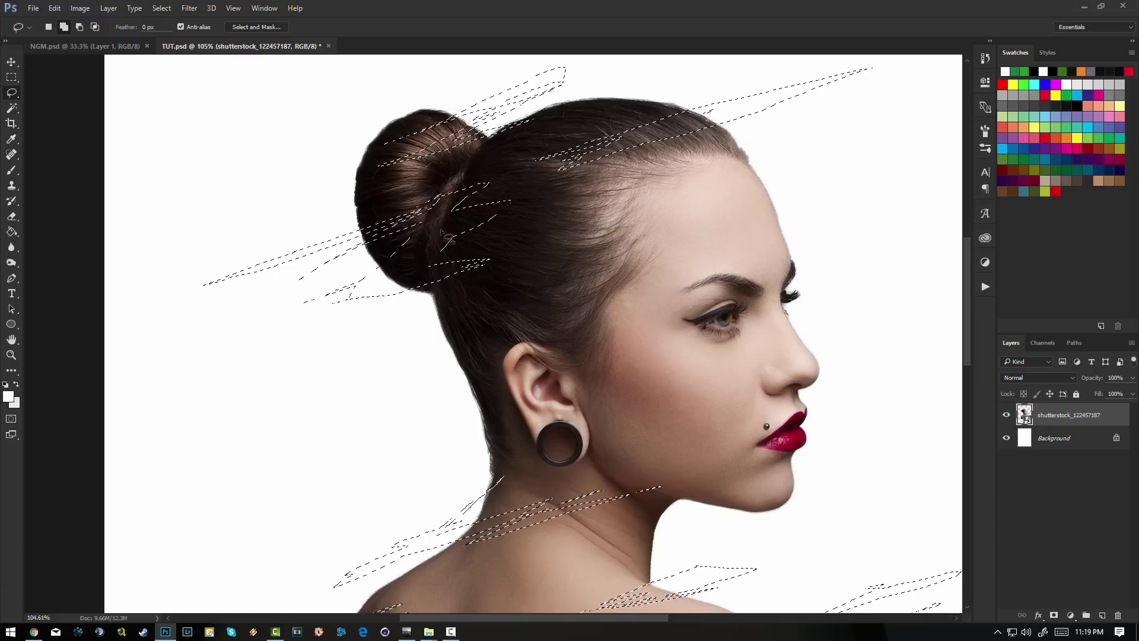
mouse_move(428, 230)
left_mouse_down()
mouse_move(375, 265)
mouse_move(379, 276)
mouse_move(454, 235)
left_mouse_up()
scroll(433, 279, "down", 3)
scroll(433, 281, "up", 2)
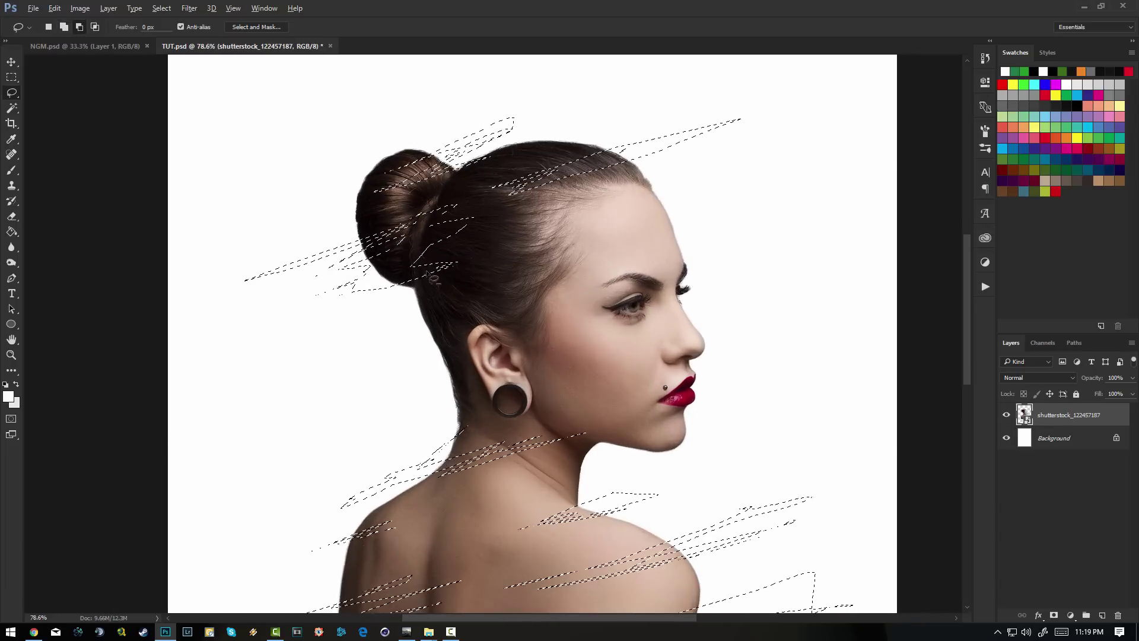
mouse_move(433, 281)
left_mouse_down()
mouse_move(471, 225)
mouse_move(427, 240)
mouse_move(406, 270)
mouse_move(485, 236)
mouse_move(475, 240)
left_mouse_up()
scroll(429, 255, "down", 3)
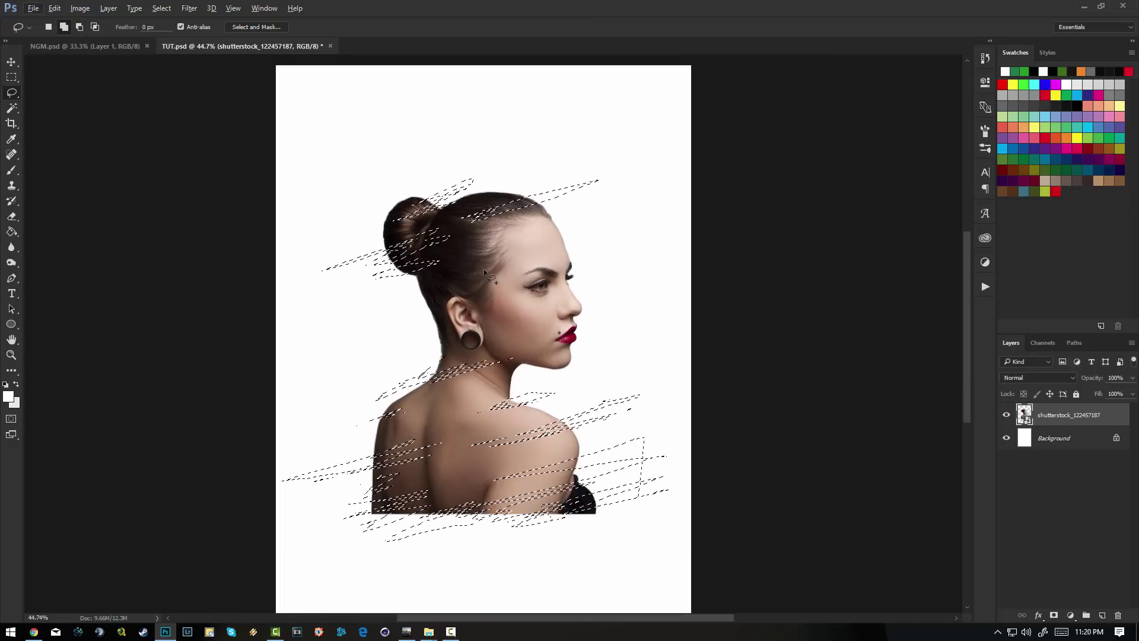
- Add a layer mask to the portrait from the shard selection and invert it to cut the shards out
left_click(1054, 616)
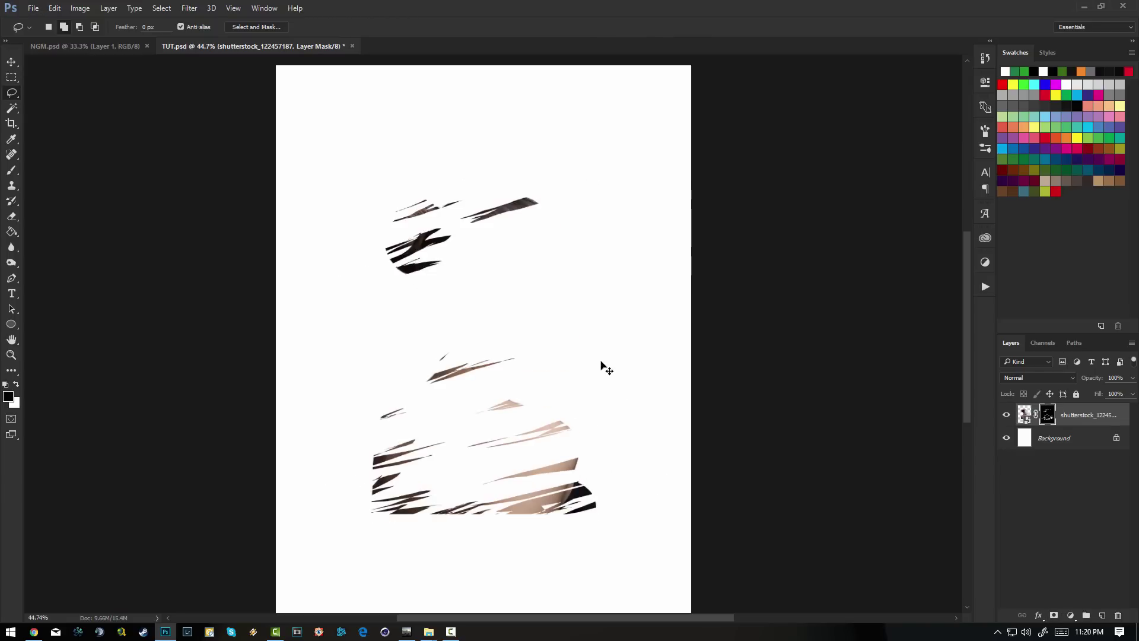
key("ctrl+i")
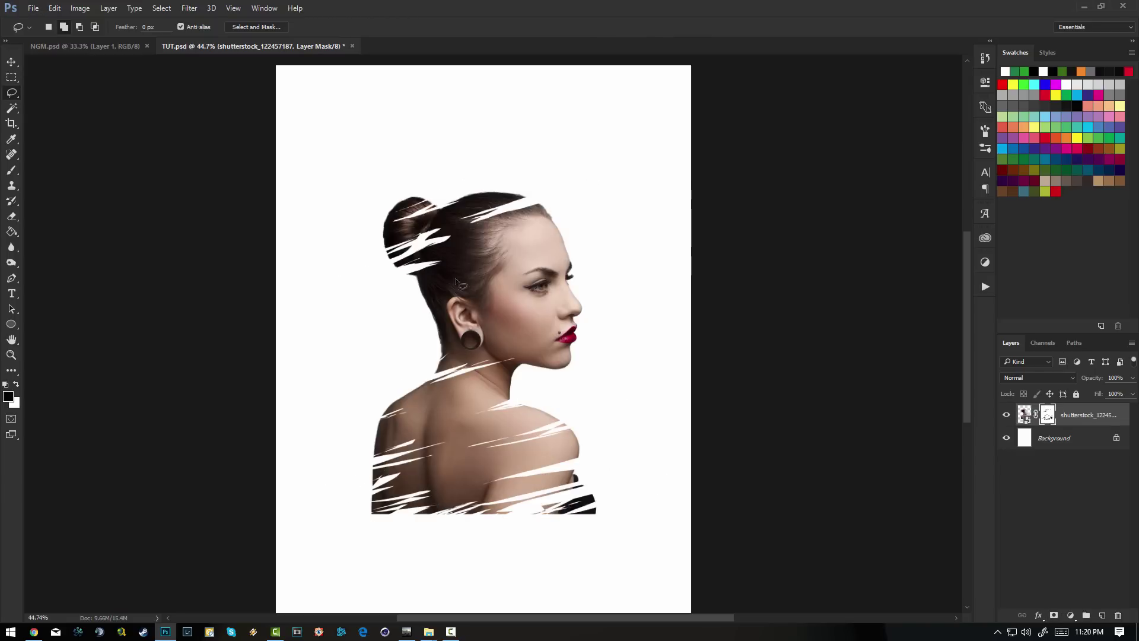
scroll(423, 290, "down", 2)
scroll(422, 289, "up", 2)
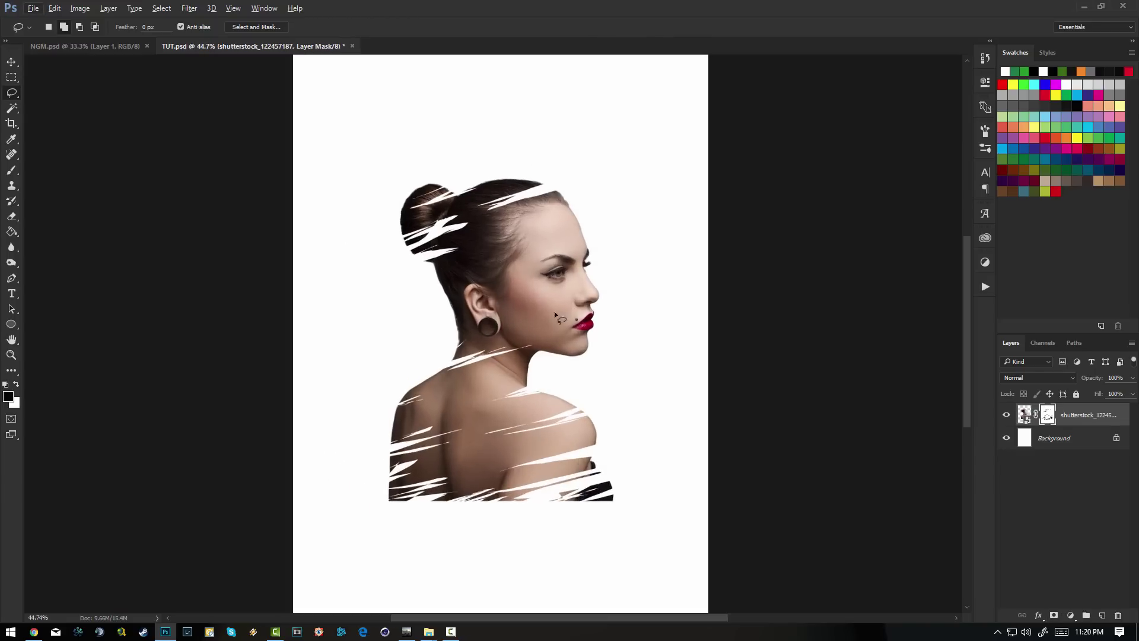
scroll(465, 310, "up", 1)
scroll(443, 235, "up", 1)
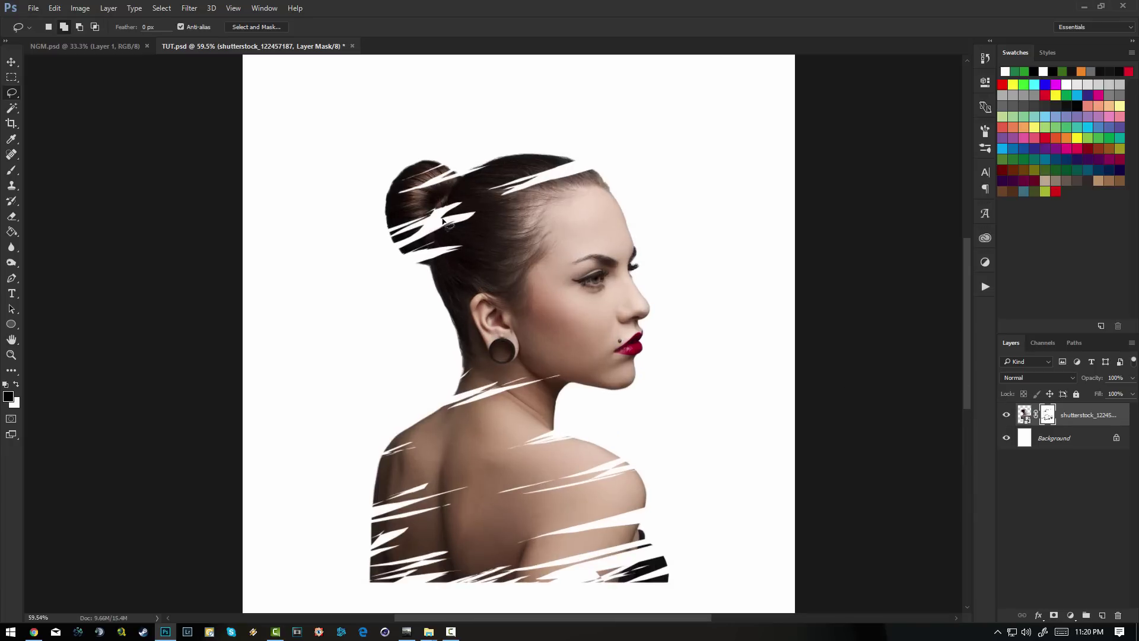
- Lasso extra shards over the hair bun and hide them by painting black on the layer mask
scroll(438, 220, "up", 3)
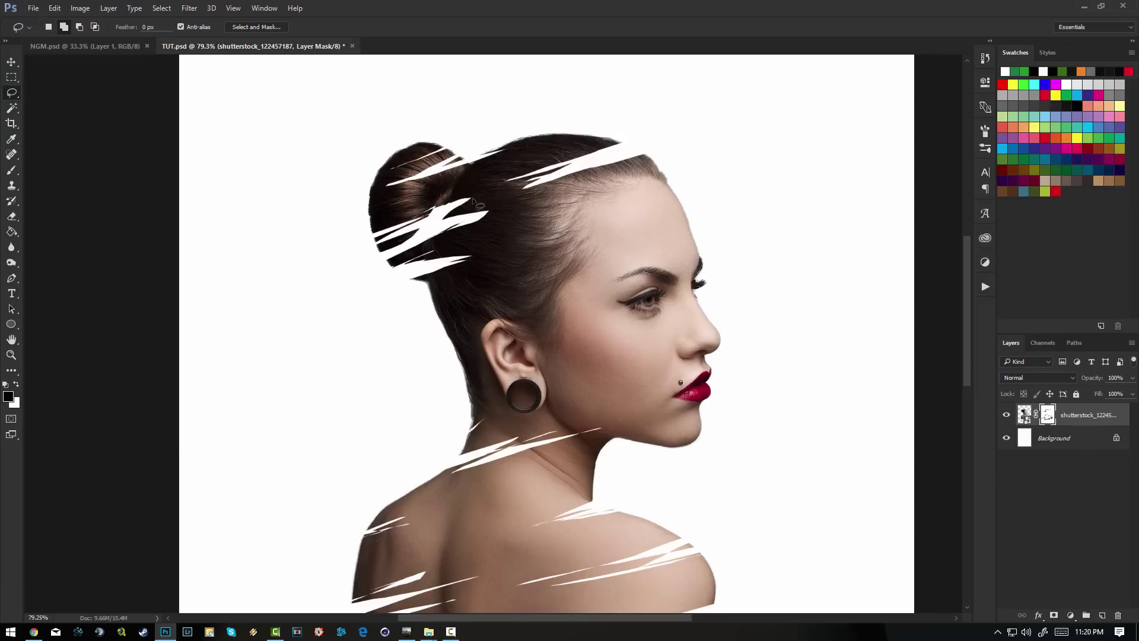
left_click_drag(412, 240, 487, 210)
left_click(12, 171)
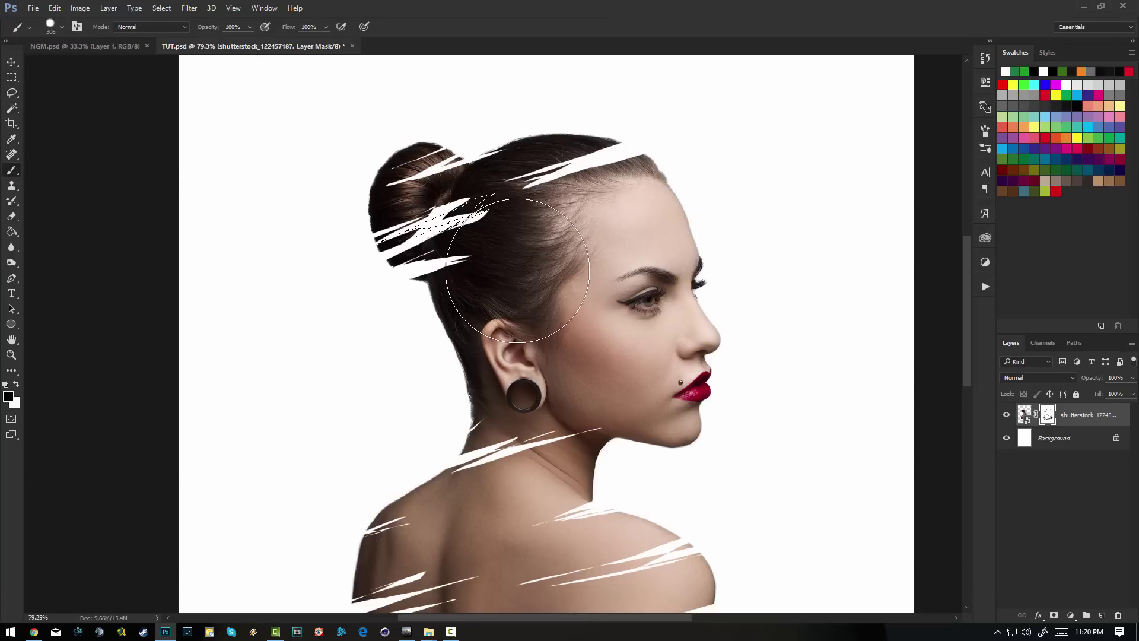
left_click(1077, 105)
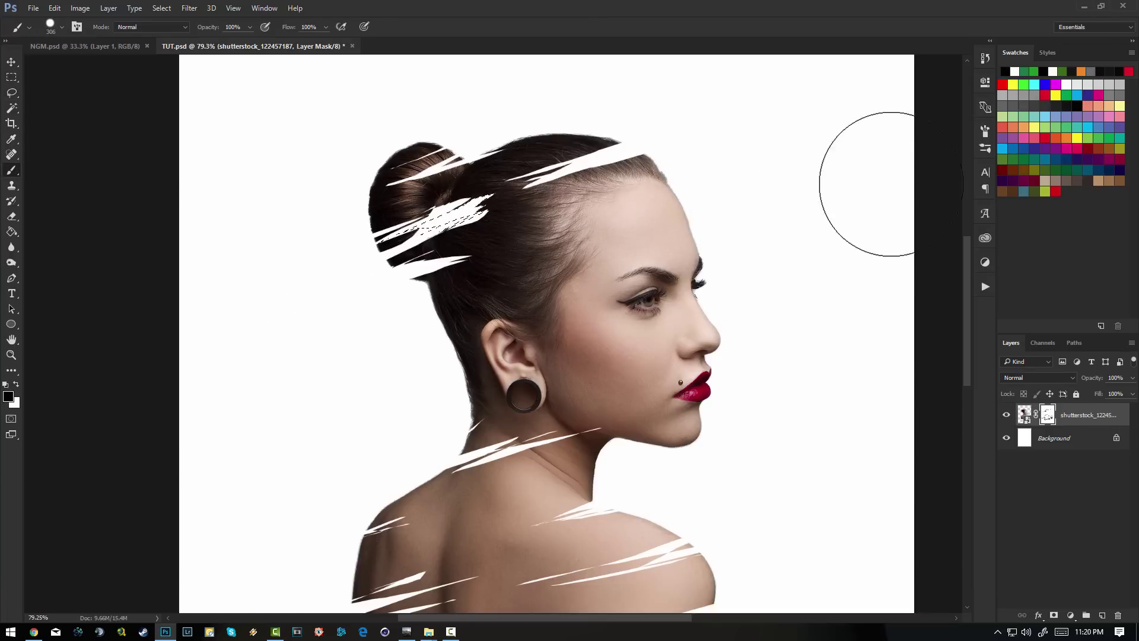
- Paint white on the layer mask with a large brush across the head to restore the hair and bun
left_click(1067, 84)
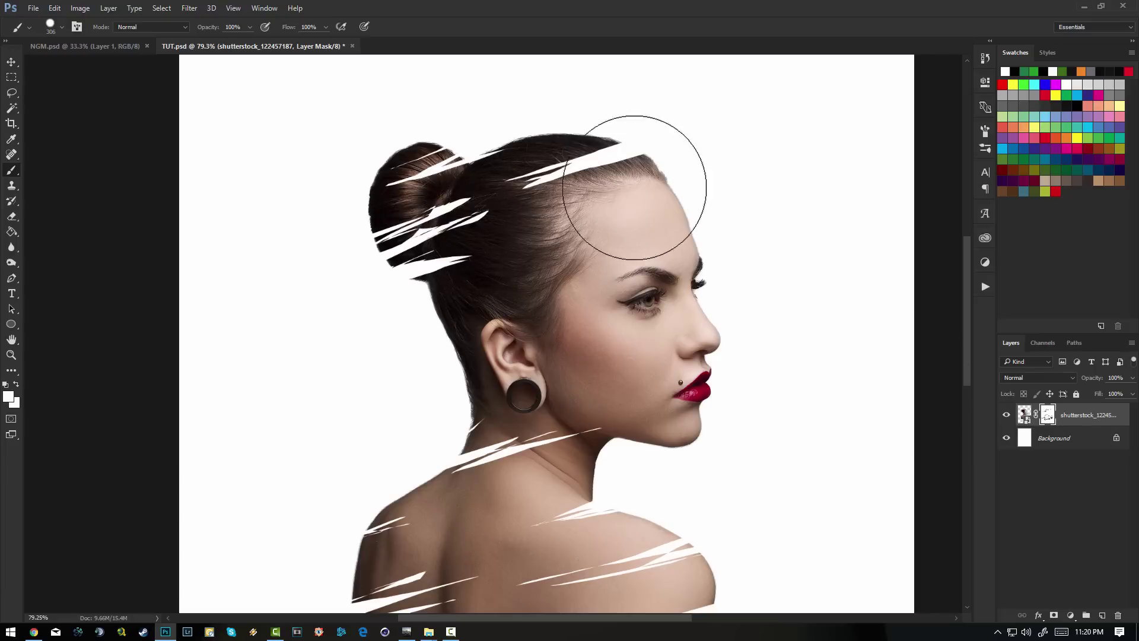
mouse_move(720, 140)
left_mouse_down()
mouse_move(611, 174)
mouse_move(311, 188)
left_mouse_up()
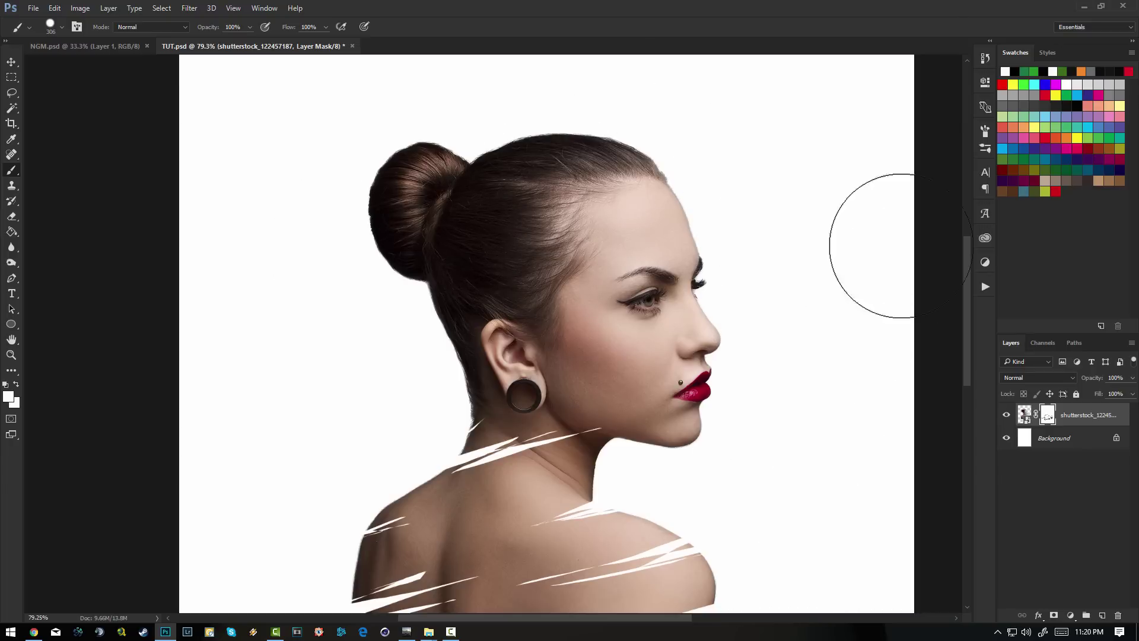
- Brush black across the head on the layer mask, and undo the trial strokes back to the shard gaps
left_click(1077, 105)
mouse_move(333, 265)
left_mouse_down()
mouse_move(500, 211)
mouse_move(465, 313)
mouse_move(487, 381)
mouse_move(627, 452)
left_mouse_up()
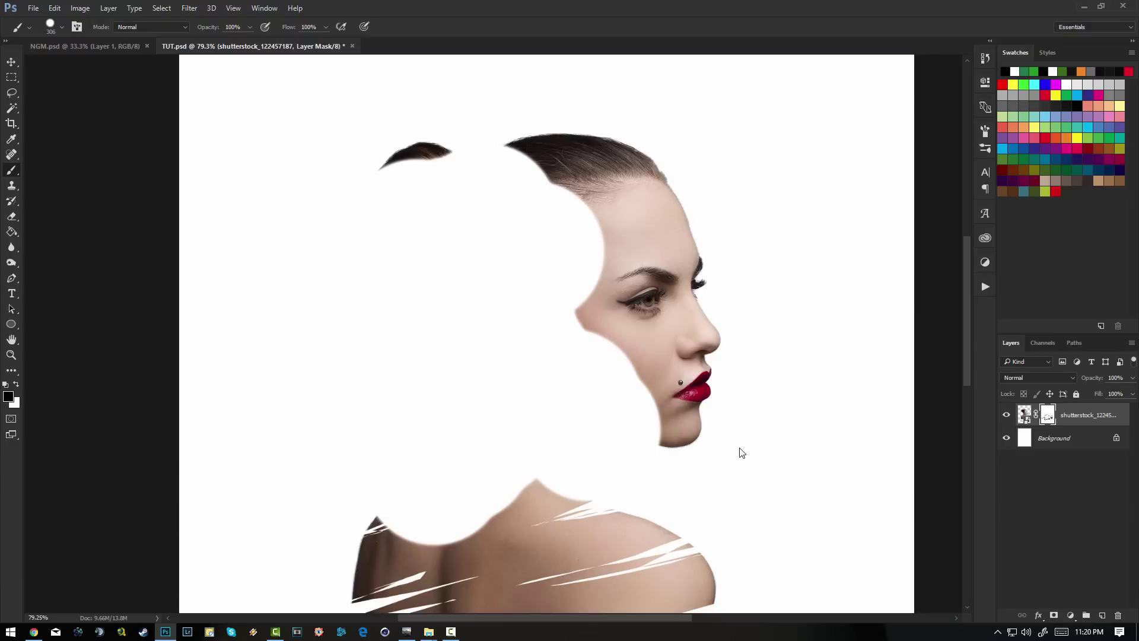
key("ctrl+z")
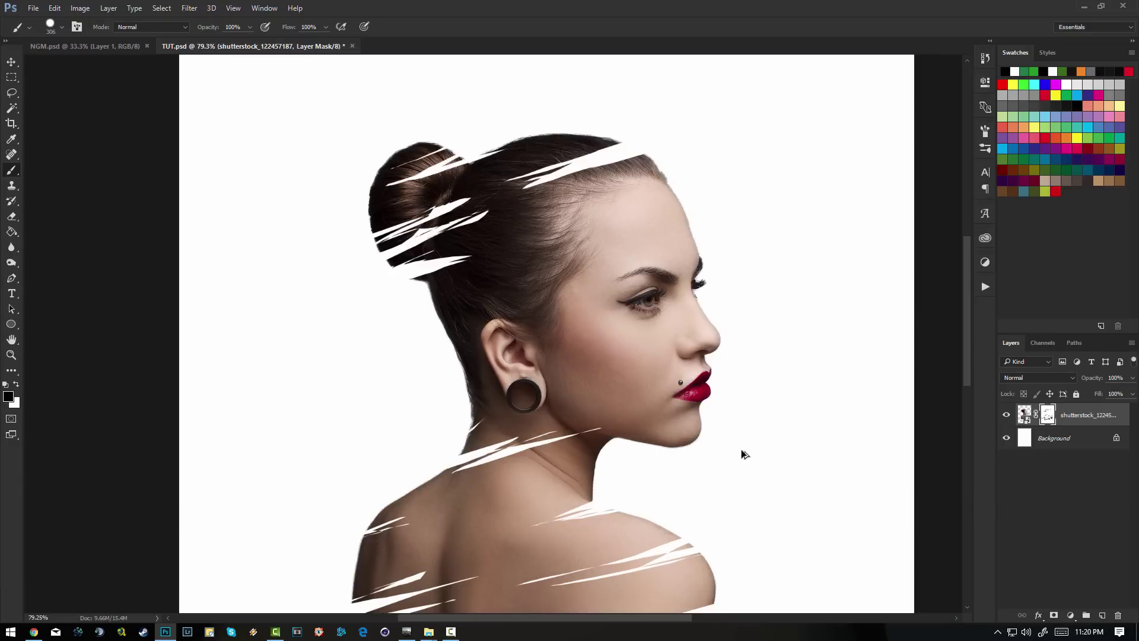
- Fill the Background layer with a reversed radial black-to-#696969 gradient drawn outward from the middle of the portrait
scroll(742, 453, "down", 5)
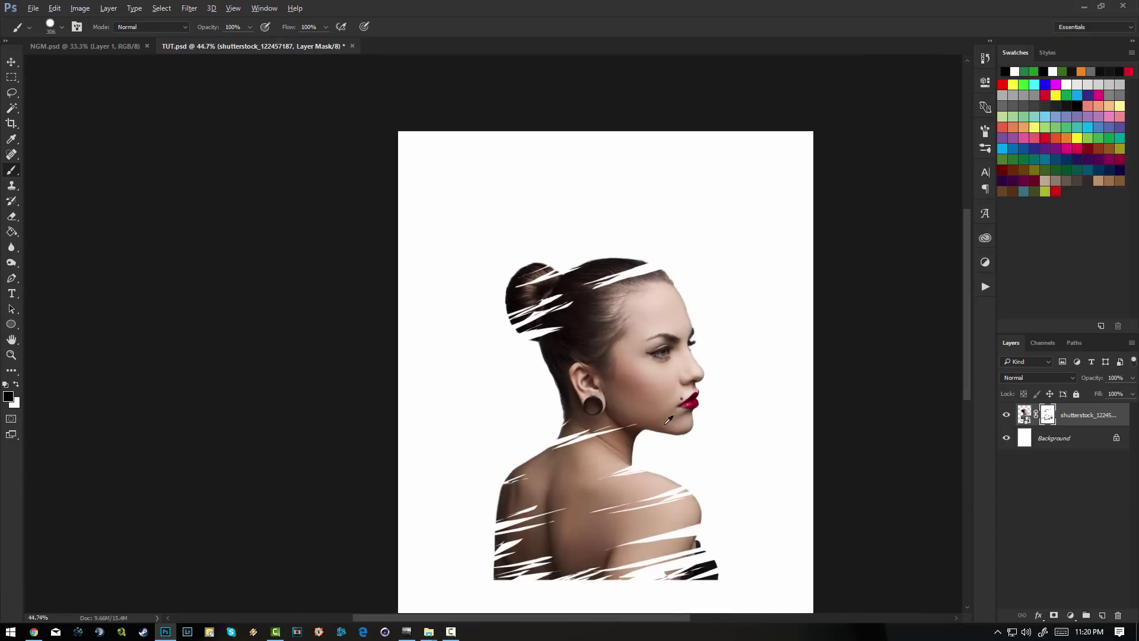
scroll(492, 386, "up", 4)
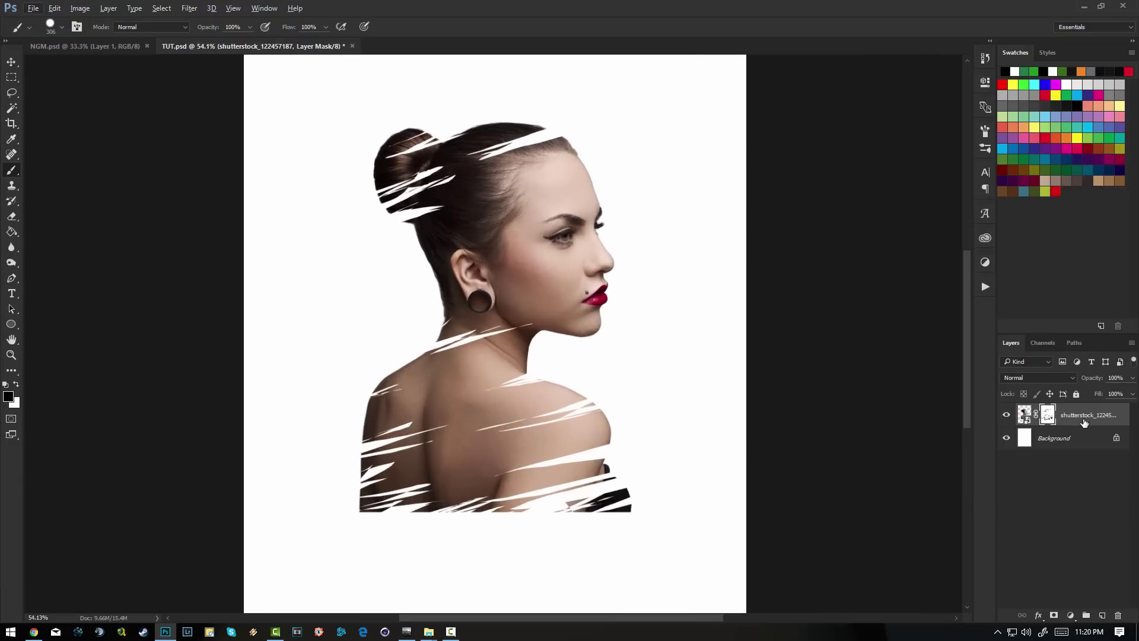
key("ctrl+2")
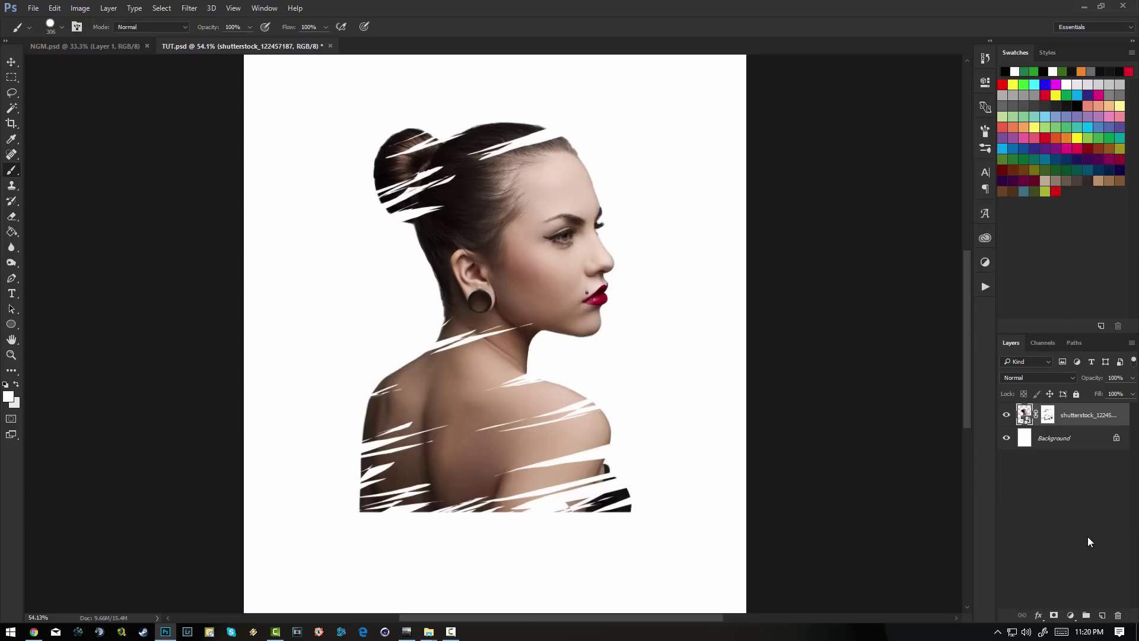
left_click(1070, 446)
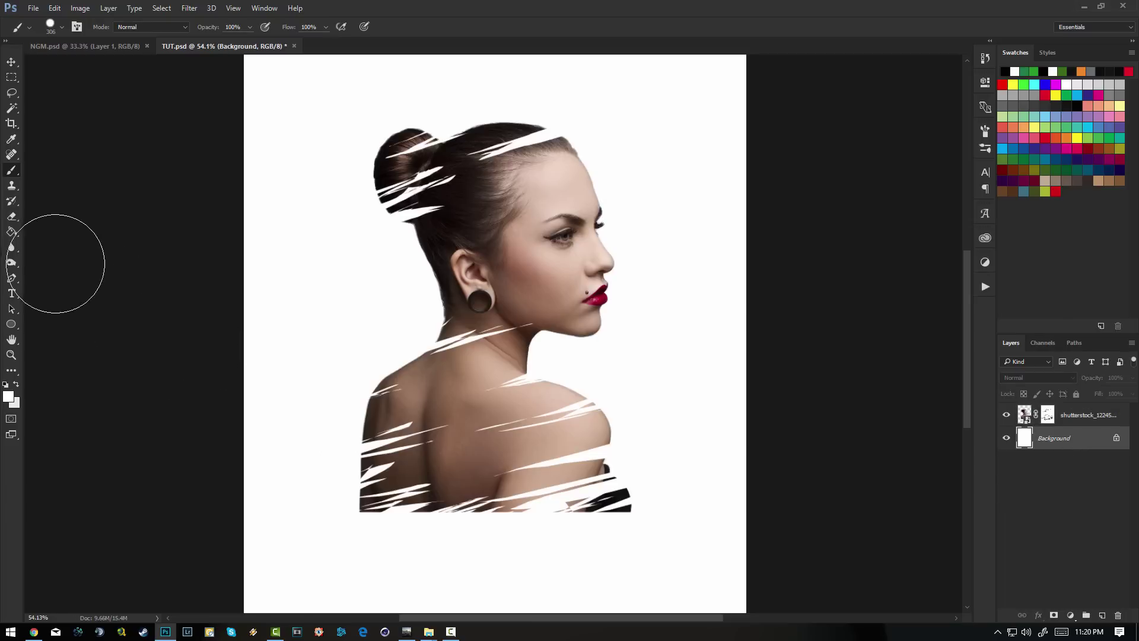
left_click(12, 231)
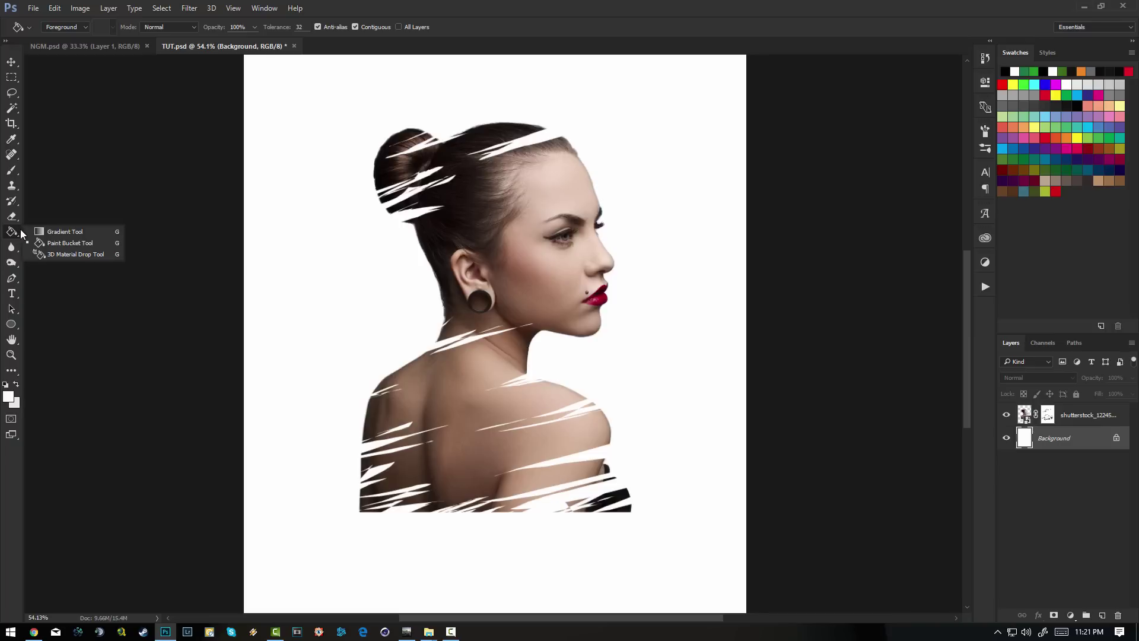
left_click(57, 232)
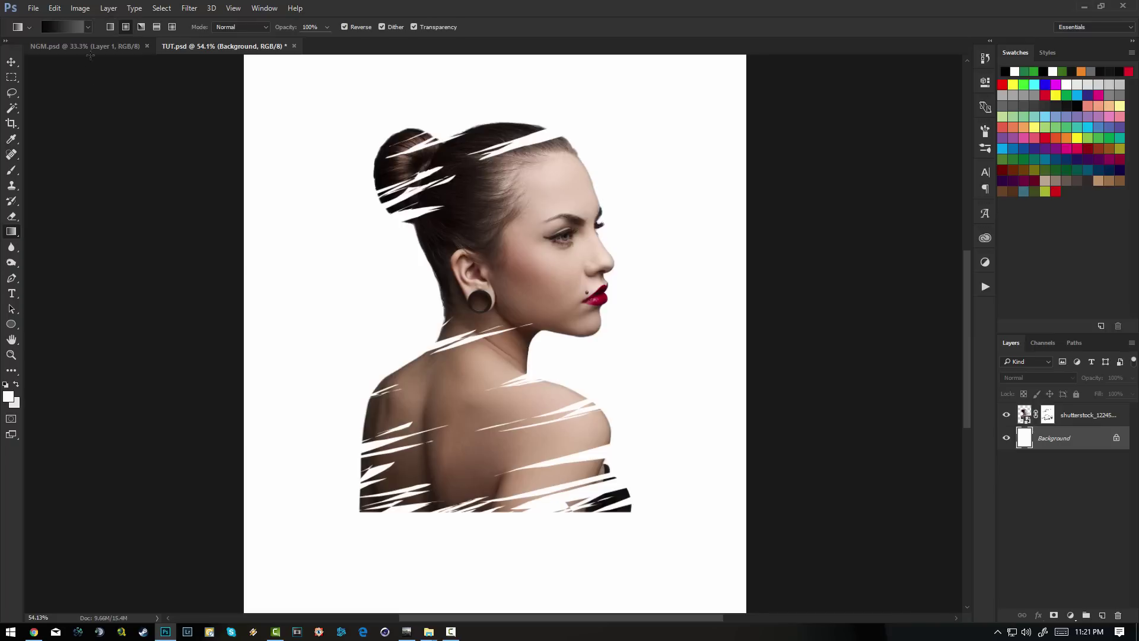
left_click(63, 26)
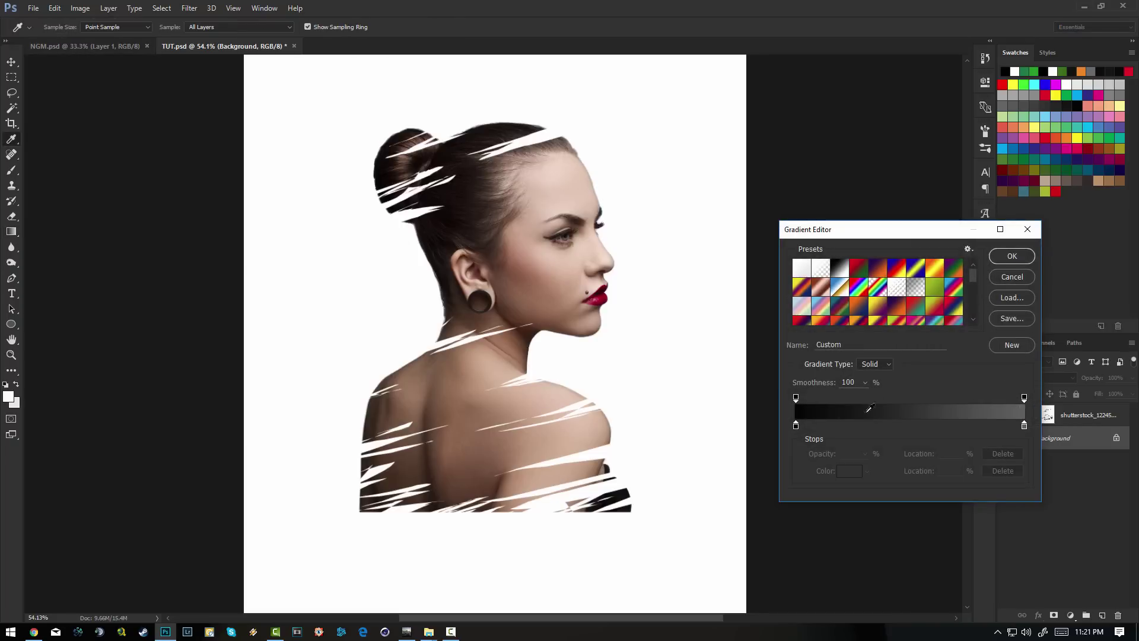
double_click(1025, 425)
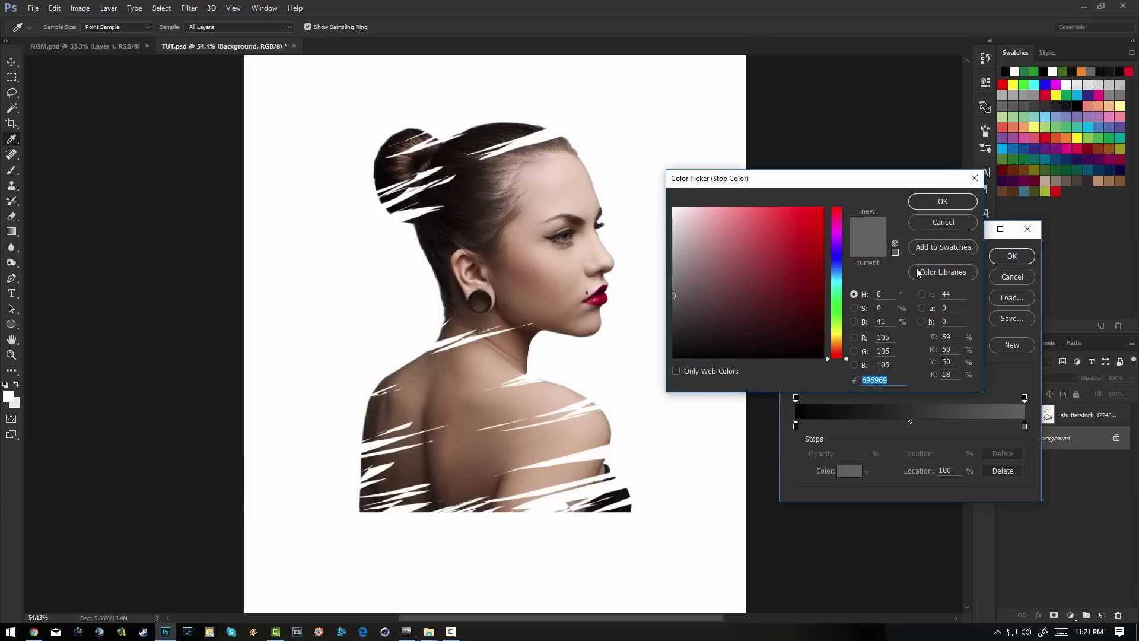
left_click(933, 226)
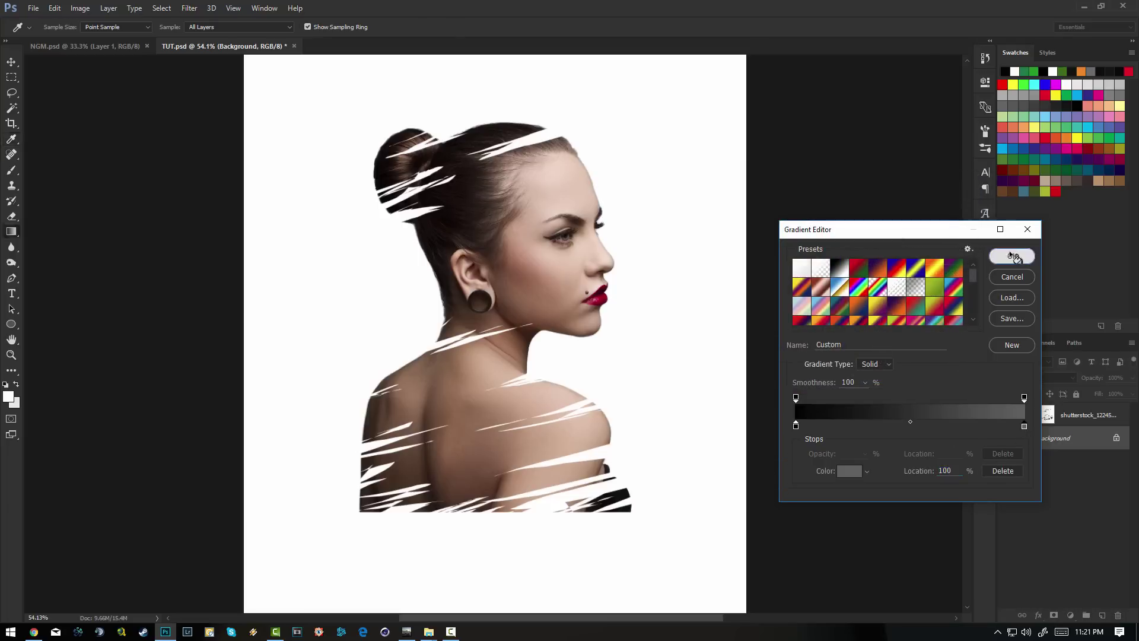
left_click(1012, 256)
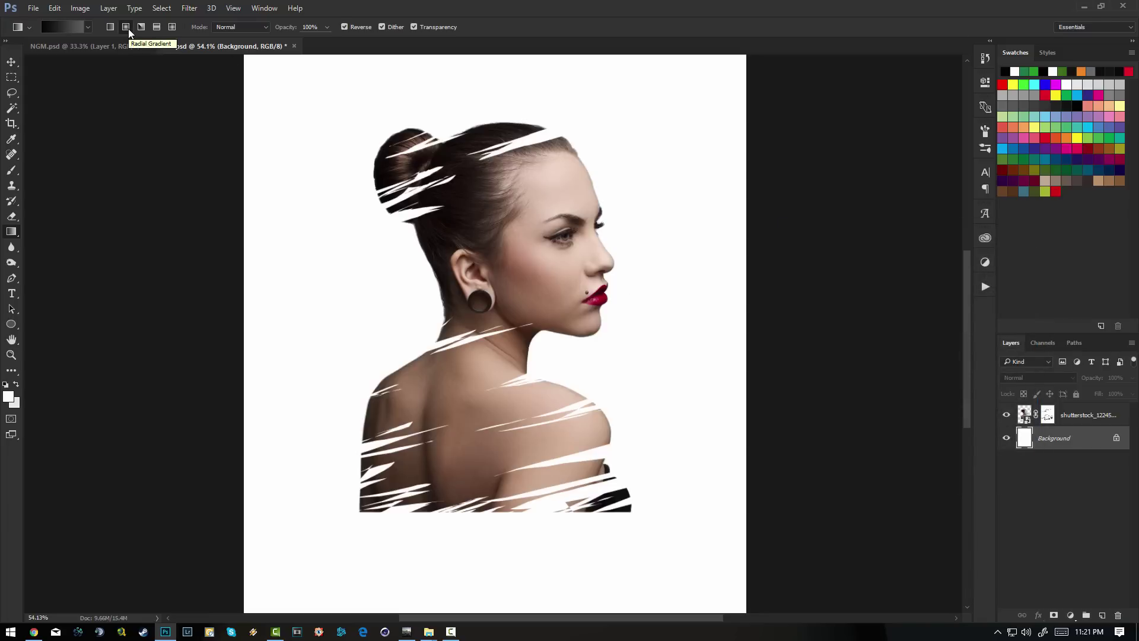
scroll(494, 229, "down", 3)
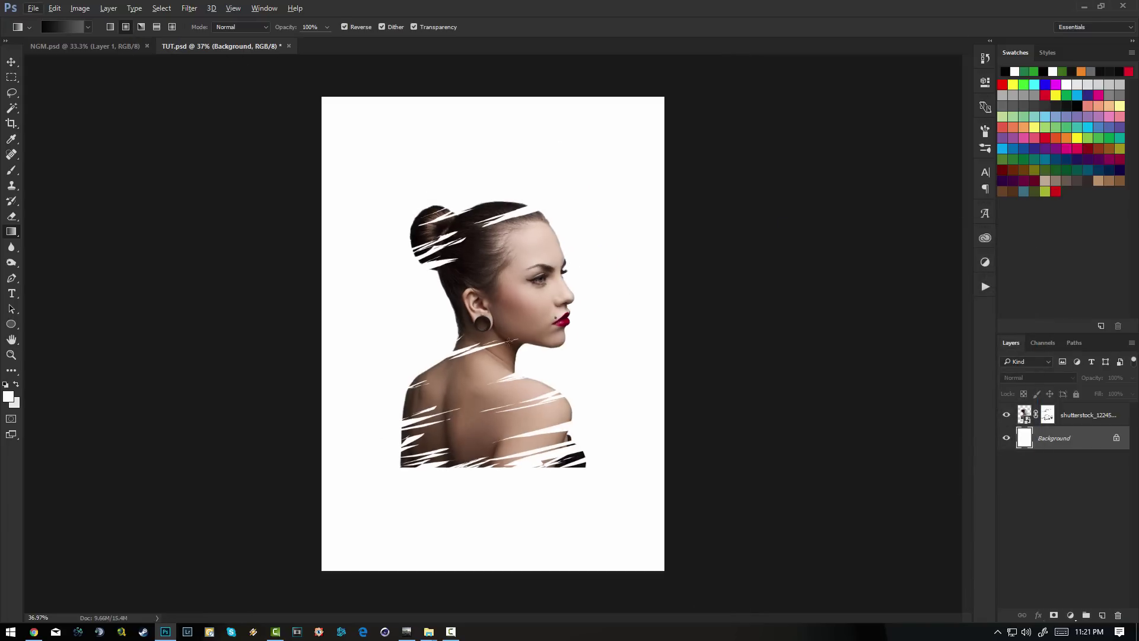
left_click_drag(502, 333, 703, 54)
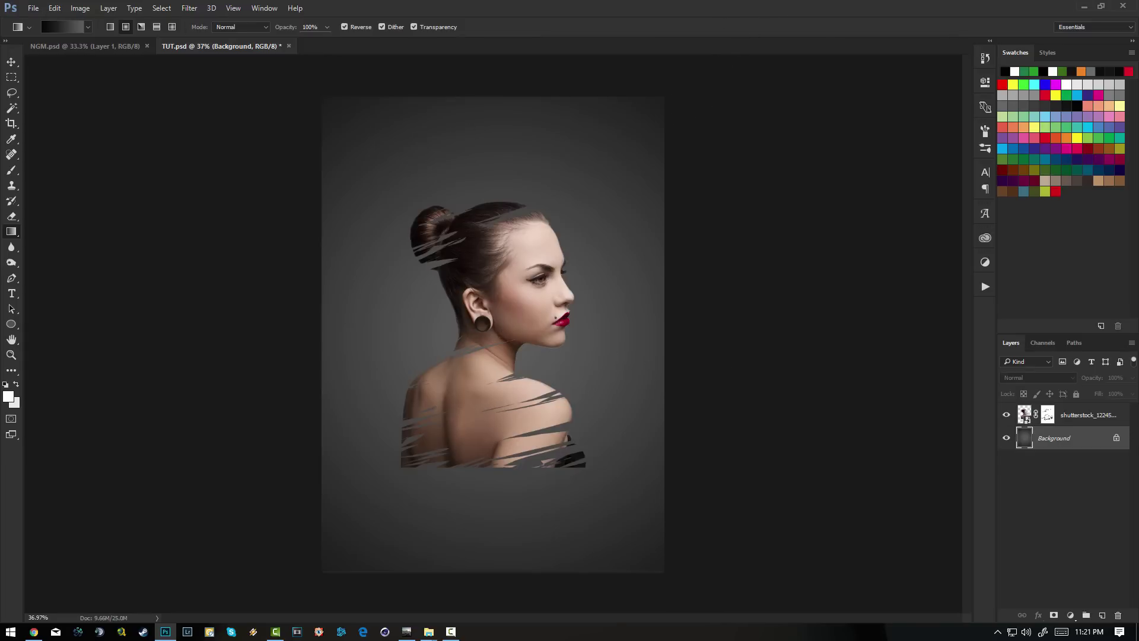
- Switch to JPEGView to check and close the original shutterstock_122457187.jpg photo, and save TUT.psd
key("alt+Tab")
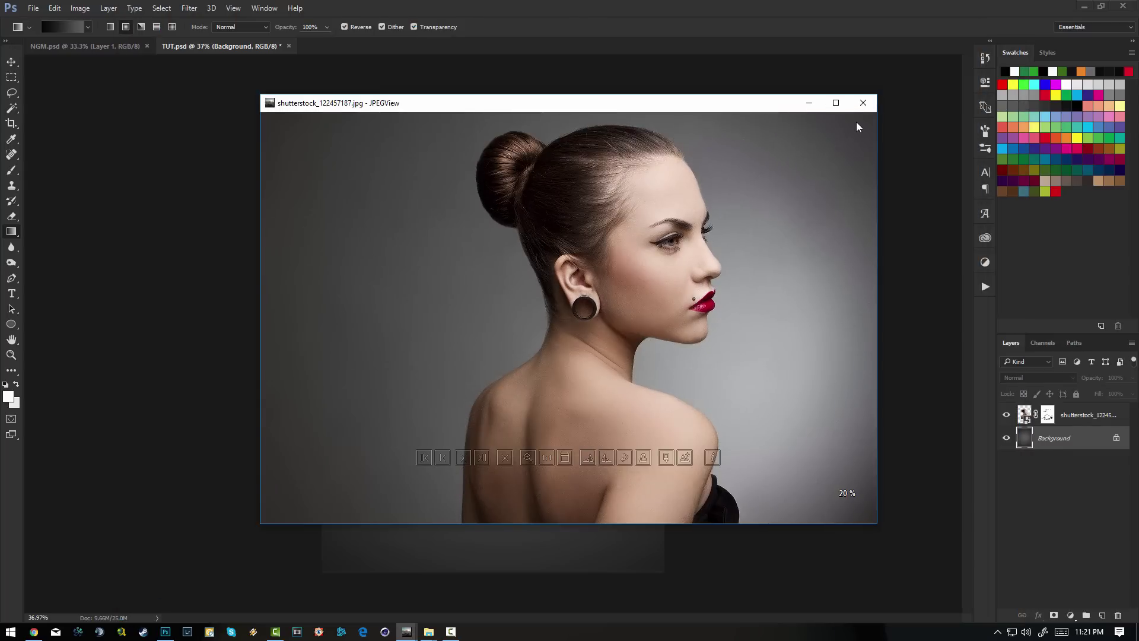
left_click(863, 105)
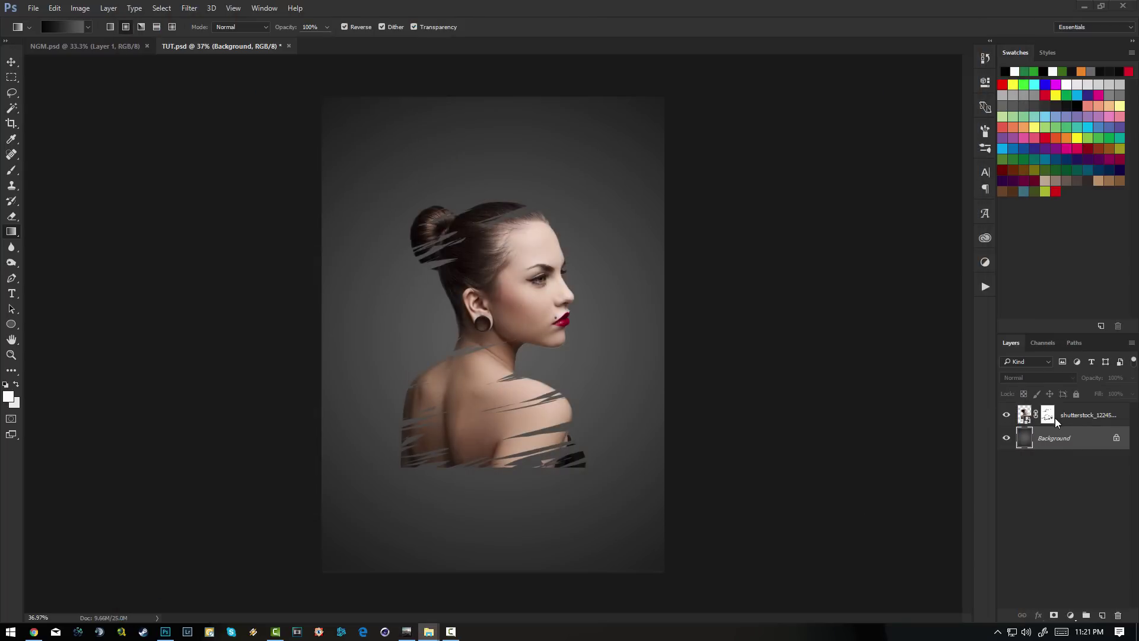
key("ctrl+s")
- Create a new layer above the portrait and name it "cuts"
left_click(1084, 419)
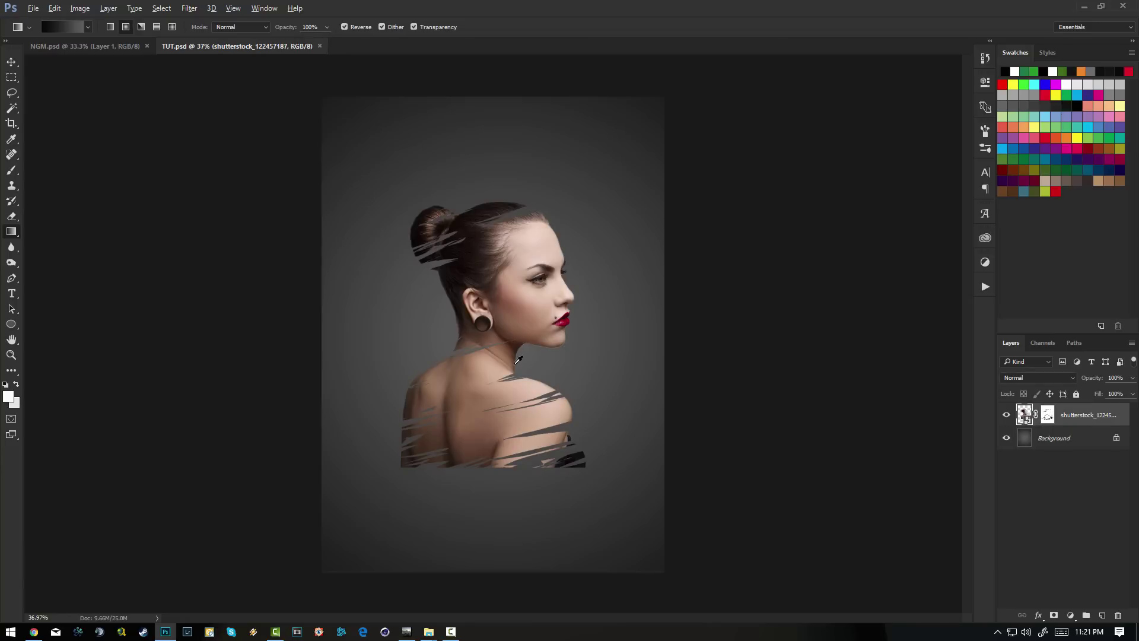
scroll(519, 360, "down", 2)
scroll(487, 365, "up", 4)
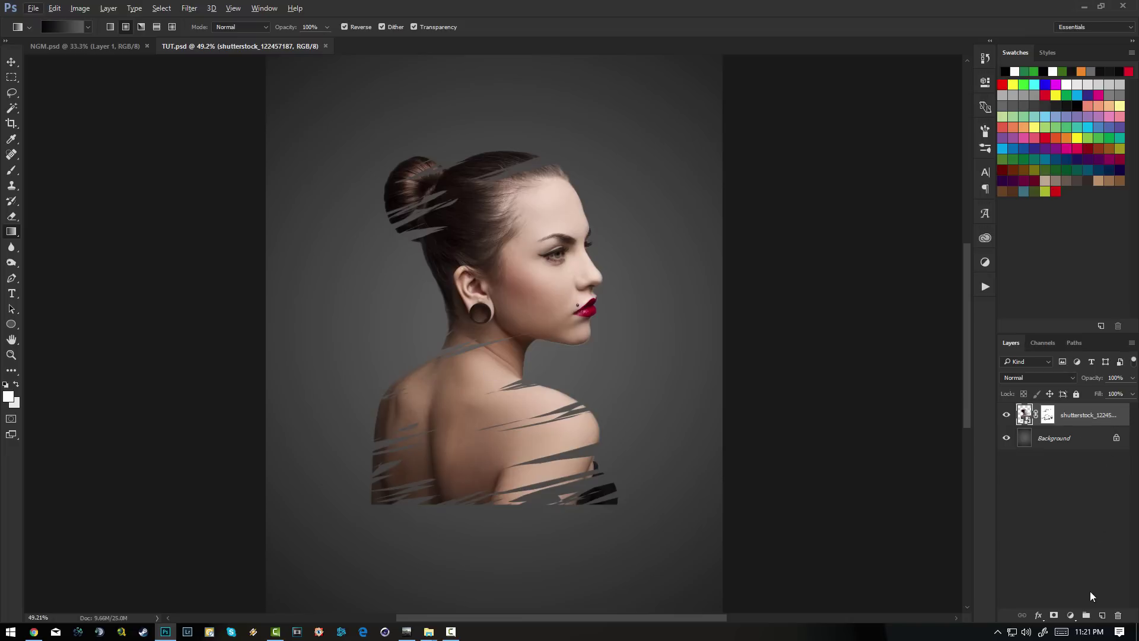
left_click(1103, 616)
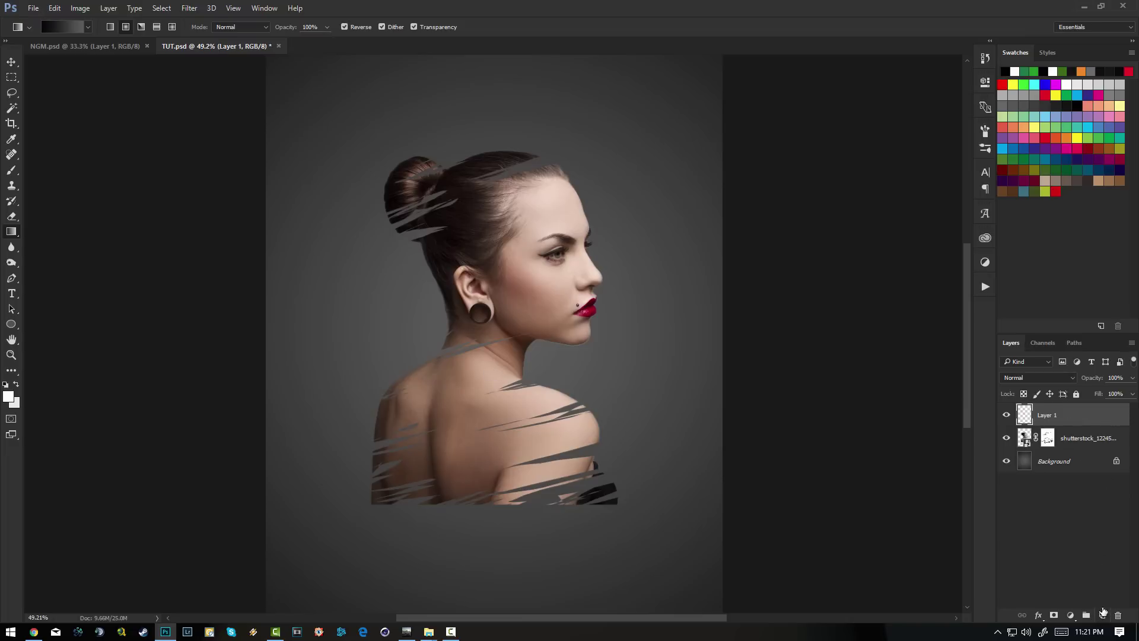
double_click(1047, 416)
type("cuts")
key("Return")
- Lasso jagged shard shapes over the gaps along the shoulders, back, arm and base of the neck, extending past the body
left_click(13, 97)
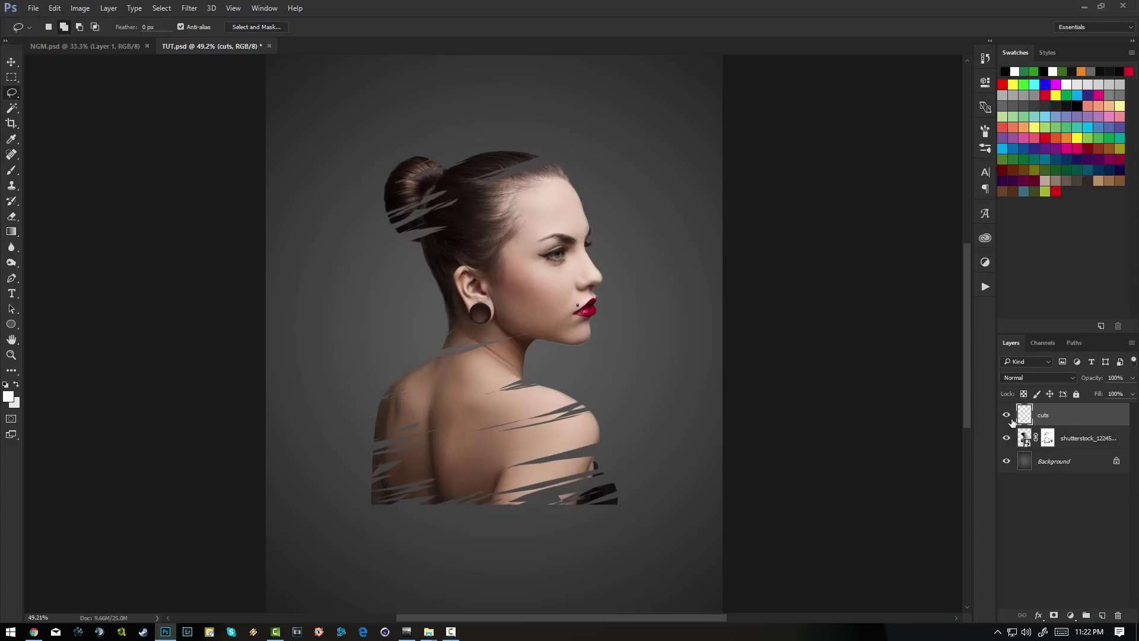
mouse_move(607, 379)
left_mouse_down()
mouse_move(480, 442)
mouse_move(611, 411)
mouse_move(594, 415)
mouse_move(616, 399)
mouse_move(605, 390)
mouse_move(639, 378)
mouse_move(592, 447)
mouse_move(619, 452)
mouse_move(583, 468)
mouse_move(644, 427)
mouse_move(464, 504)
mouse_move(520, 513)
mouse_move(620, 480)
left_mouse_up()
mouse_move(407, 494)
left_mouse_down()
mouse_move(431, 485)
mouse_move(390, 508)
mouse_move(469, 488)
mouse_move(439, 480)
left_mouse_up()
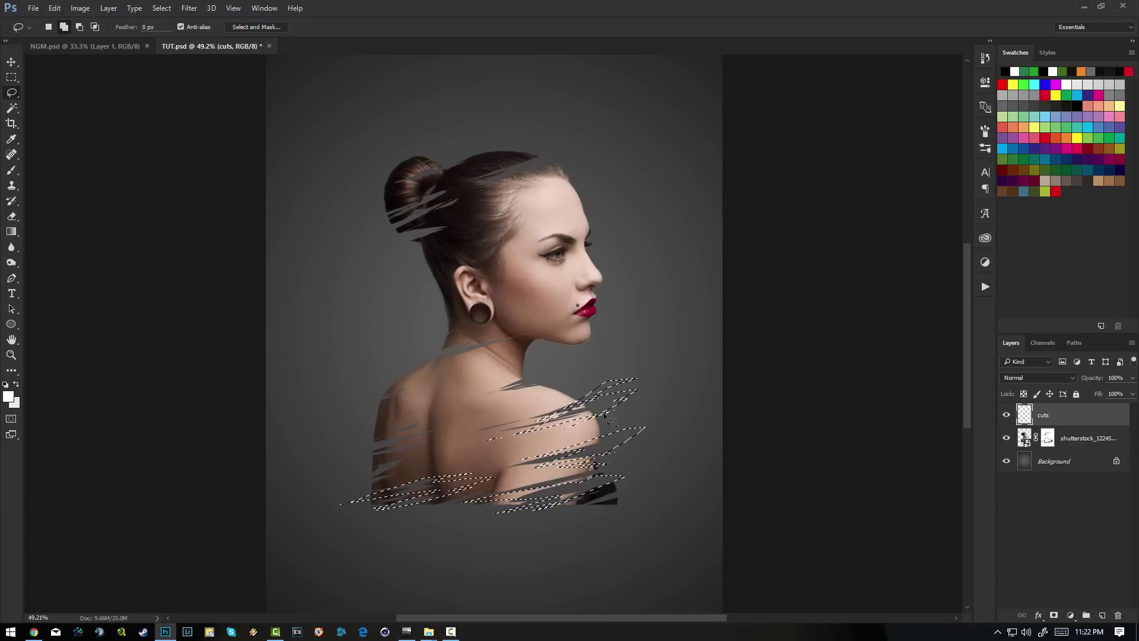
mouse_move(418, 440)
left_mouse_down()
mouse_move(321, 459)
mouse_move(358, 466)
mouse_move(436, 428)
left_mouse_up()
mouse_move(411, 376)
left_mouse_down()
mouse_move(422, 396)
mouse_move(432, 387)
left_mouse_up()
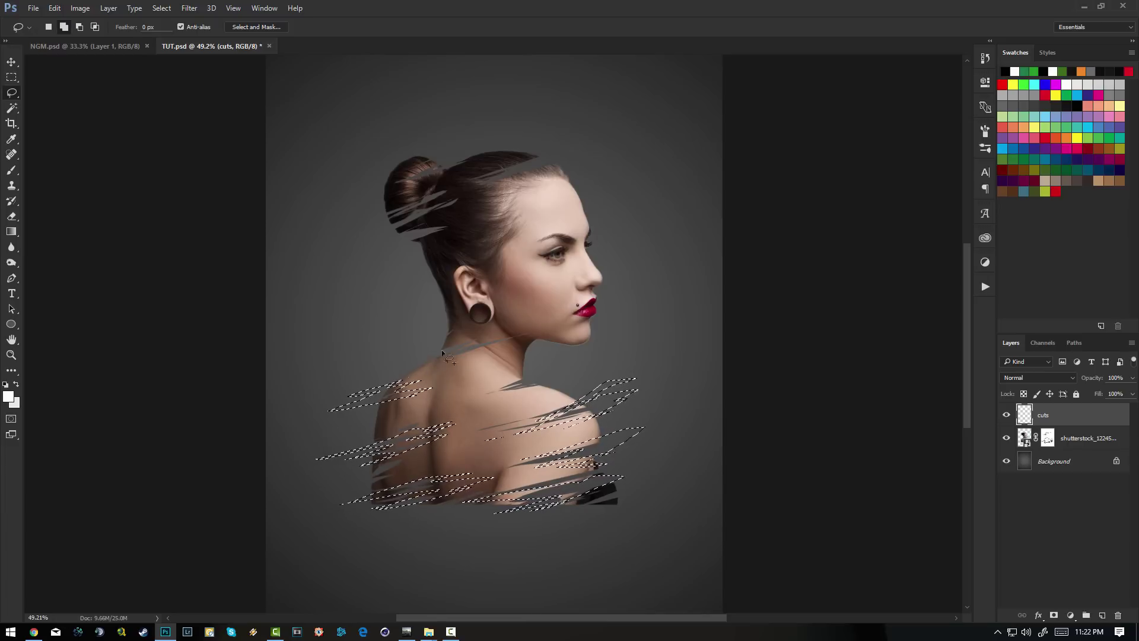
mouse_move(502, 343)
left_mouse_down()
mouse_move(417, 372)
mouse_move(398, 364)
mouse_move(415, 362)
left_mouse_up()
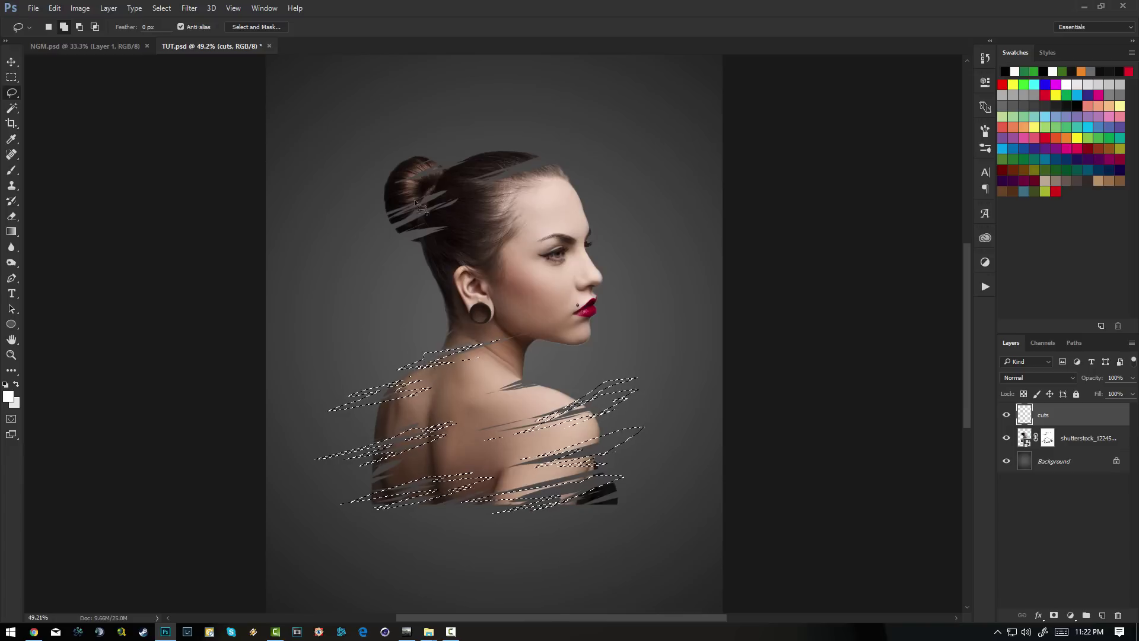
- Add Lasso shards around the hair bun, the top of the head, the front shoulder and below the arm to the selection
mouse_move(440, 199)
left_mouse_down()
mouse_move(414, 217)
mouse_move(436, 215)
mouse_move(358, 251)
mouse_move(415, 232)
mouse_move(450, 194)
left_mouse_up()
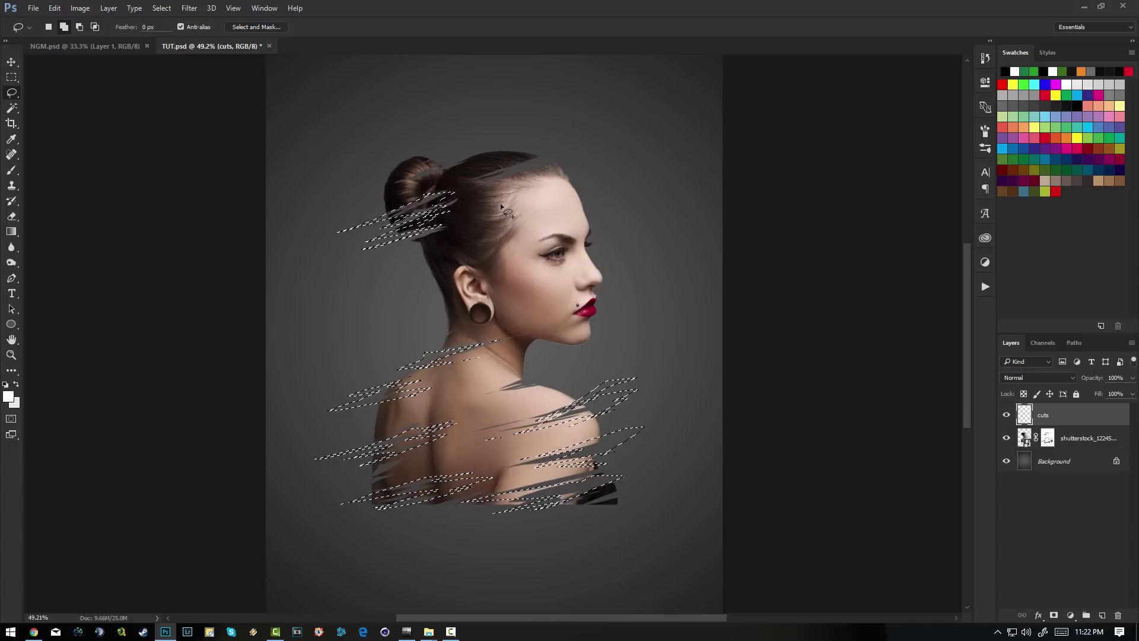
left_click_drag(557, 138, 471, 179)
mouse_move(557, 171)
left_mouse_down()
mouse_move(623, 137)
mouse_move(578, 152)
left_mouse_up()
mouse_move(461, 153)
left_mouse_down()
mouse_move(407, 182)
mouse_move(504, 144)
left_mouse_up()
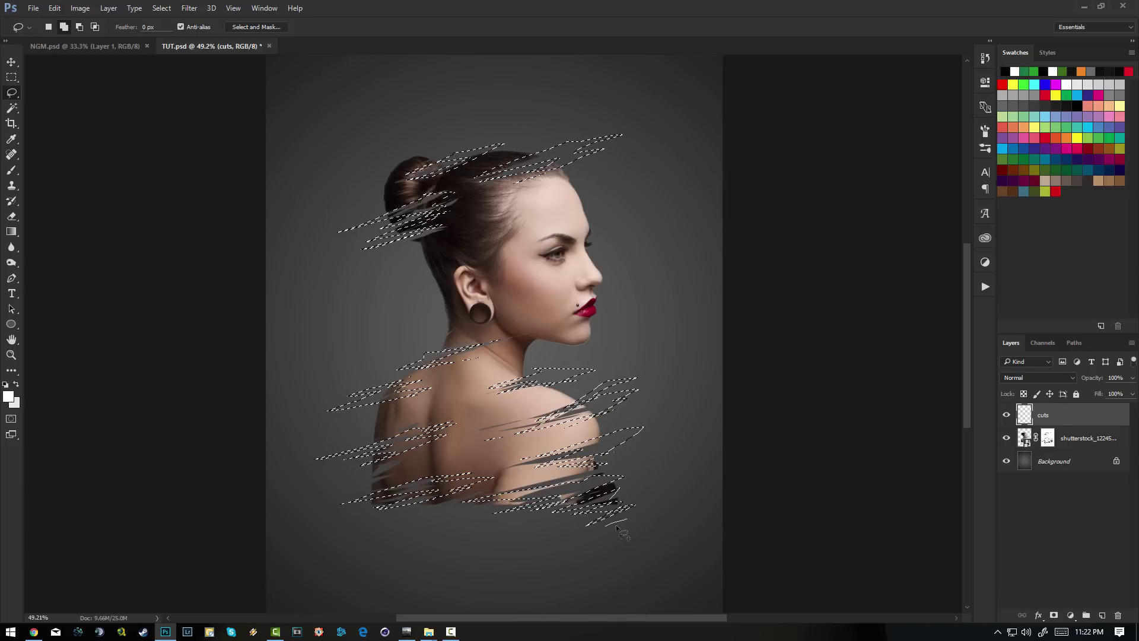
left_click_drag(641, 536, 643, 538)
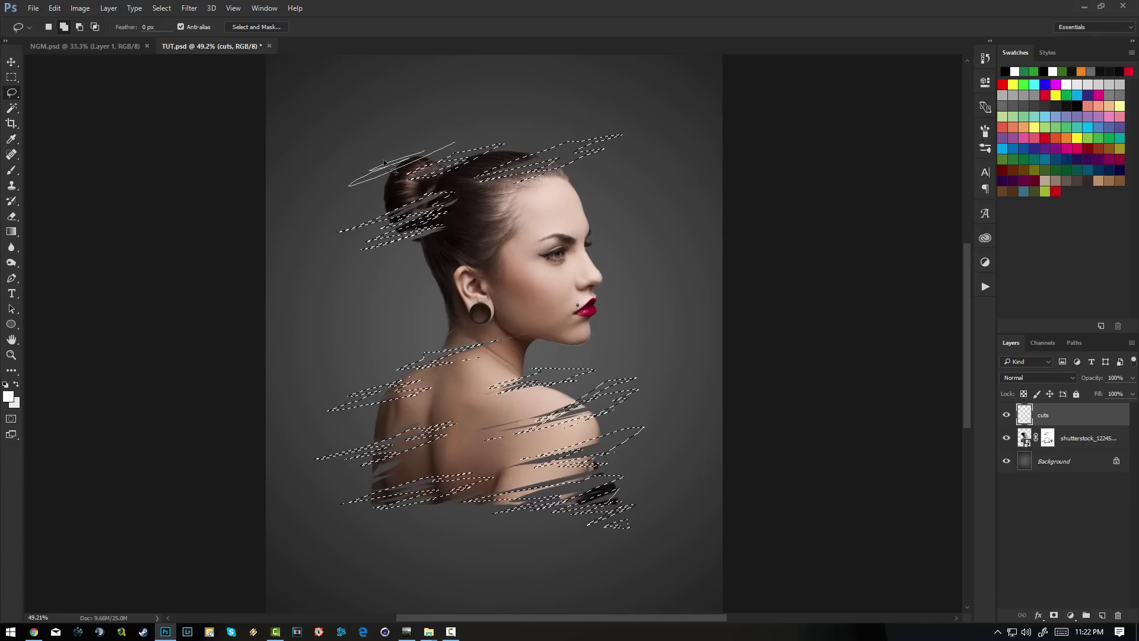
left_click_drag(353, 180, 350, 183)
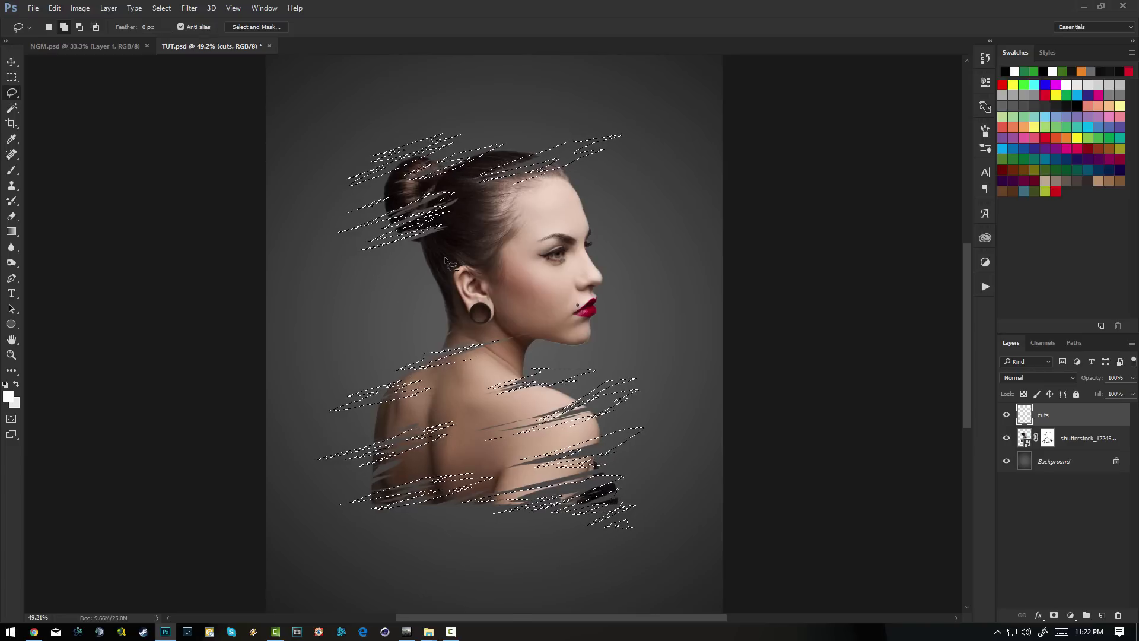
- Fill the shard selection with white on the cuts layer using the Paint Bucket, and deselect it
left_click(12, 233)
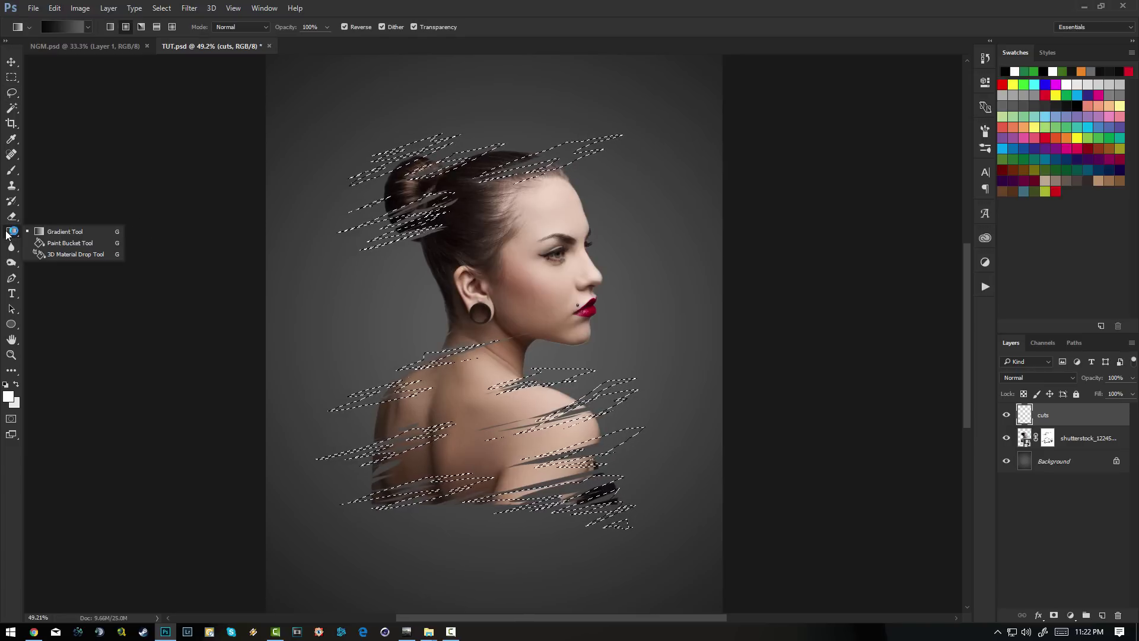
left_click(58, 242)
key("shift+g")
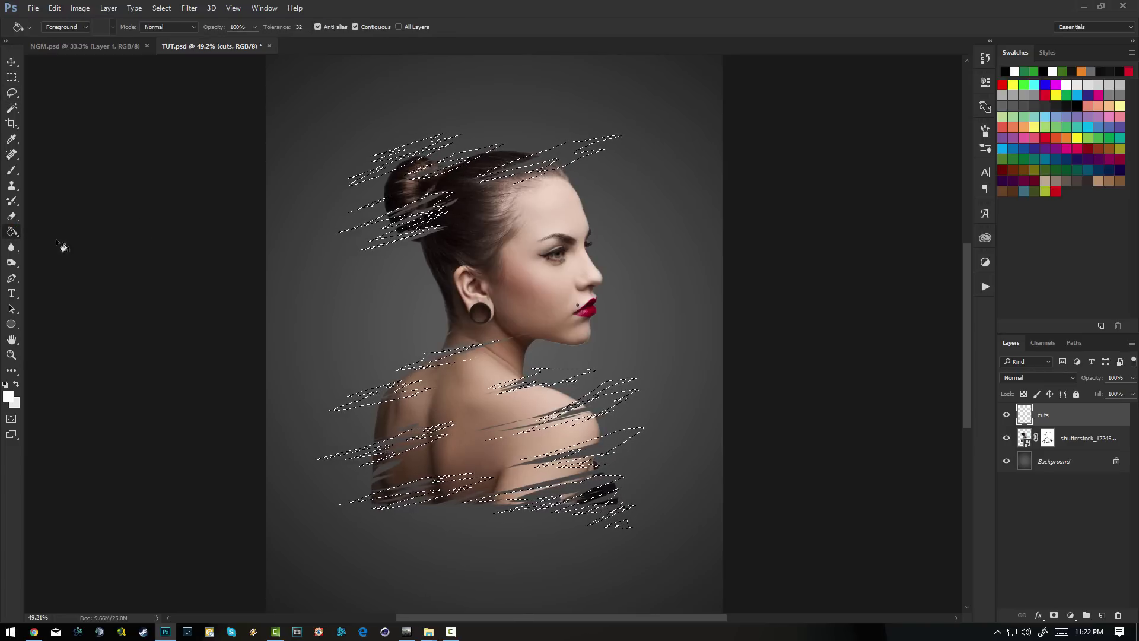
left_click(587, 374)
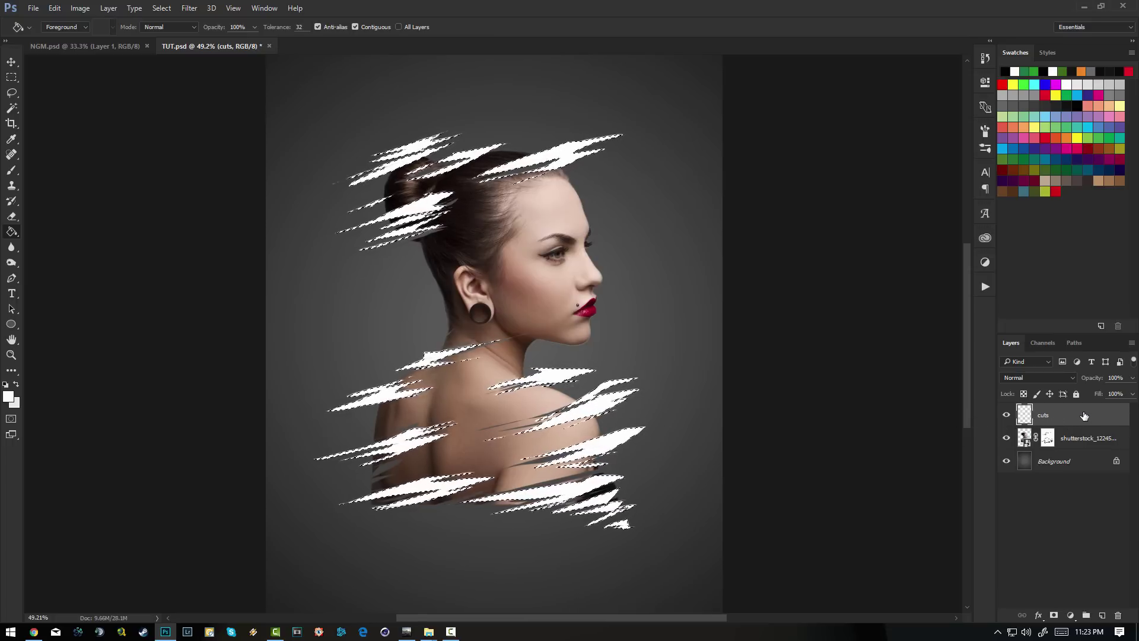
key("ctrl+d")
left_click(153, 8)
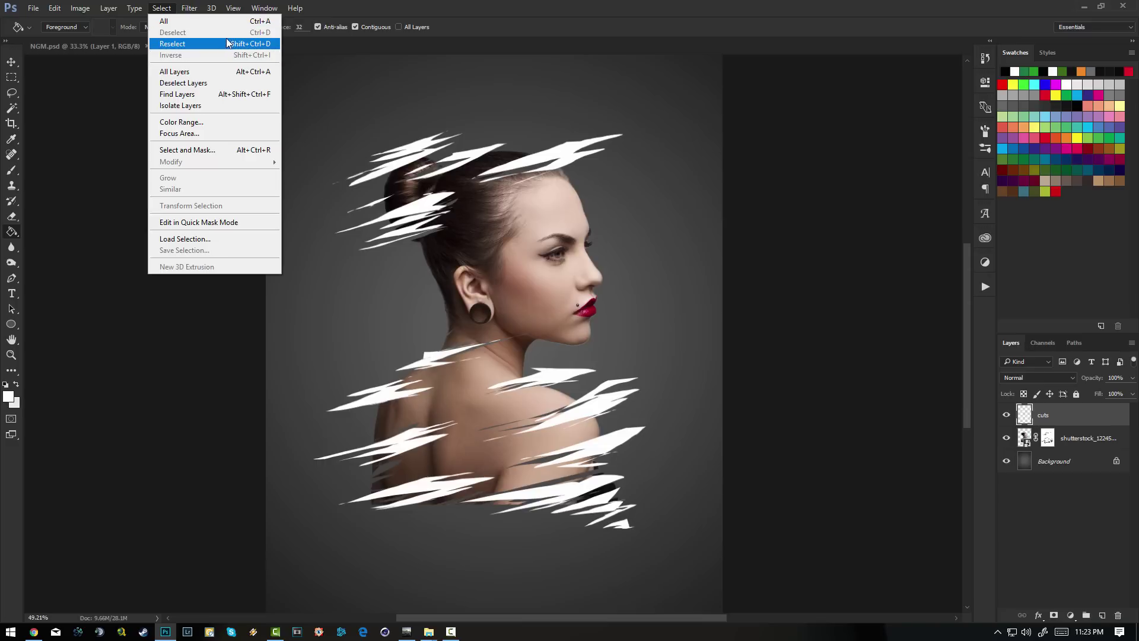
left_click(1097, 419)
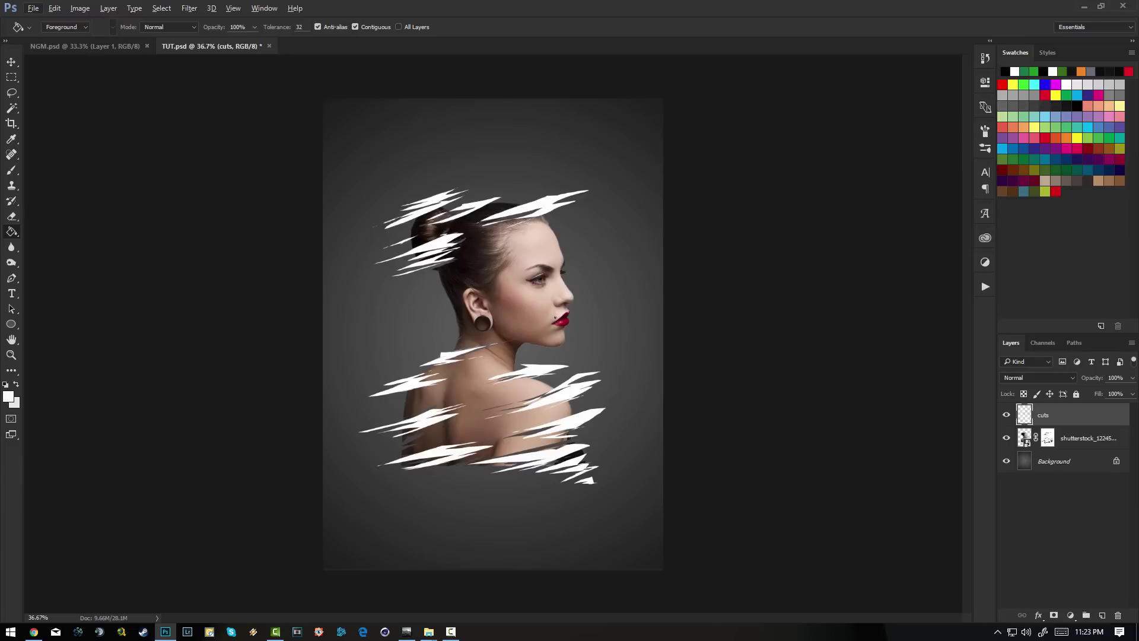
- Place the RockFormations texture above the cuts layer, scaled to about 343% and rotated about 64°, covering the head and upper back
left_click_drag(1138, 399, 460, 245)
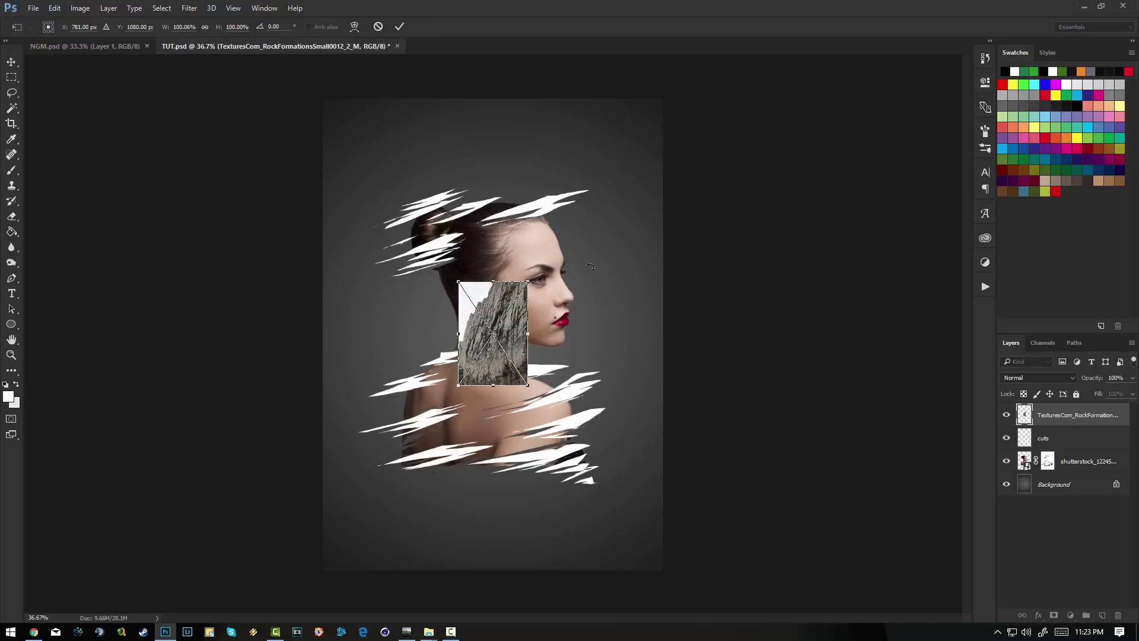
left_click_drag(527, 282, 696, 46)
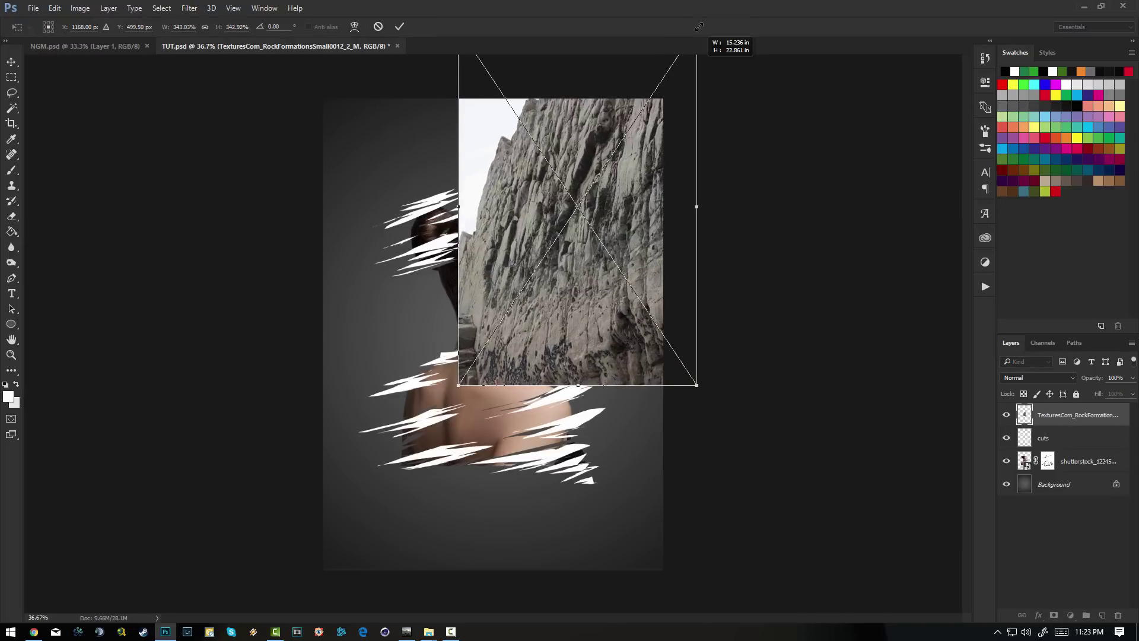
left_click_drag(629, 203, 546, 319)
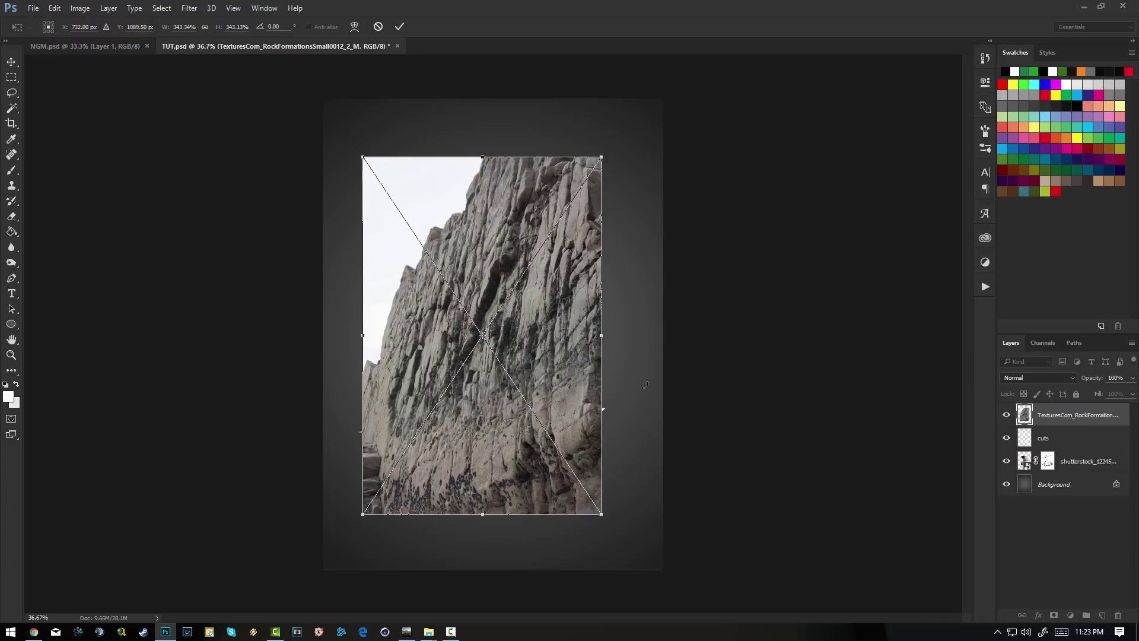
left_click_drag(633, 361, 547, 499)
left_click_drag(569, 401, 562, 302)
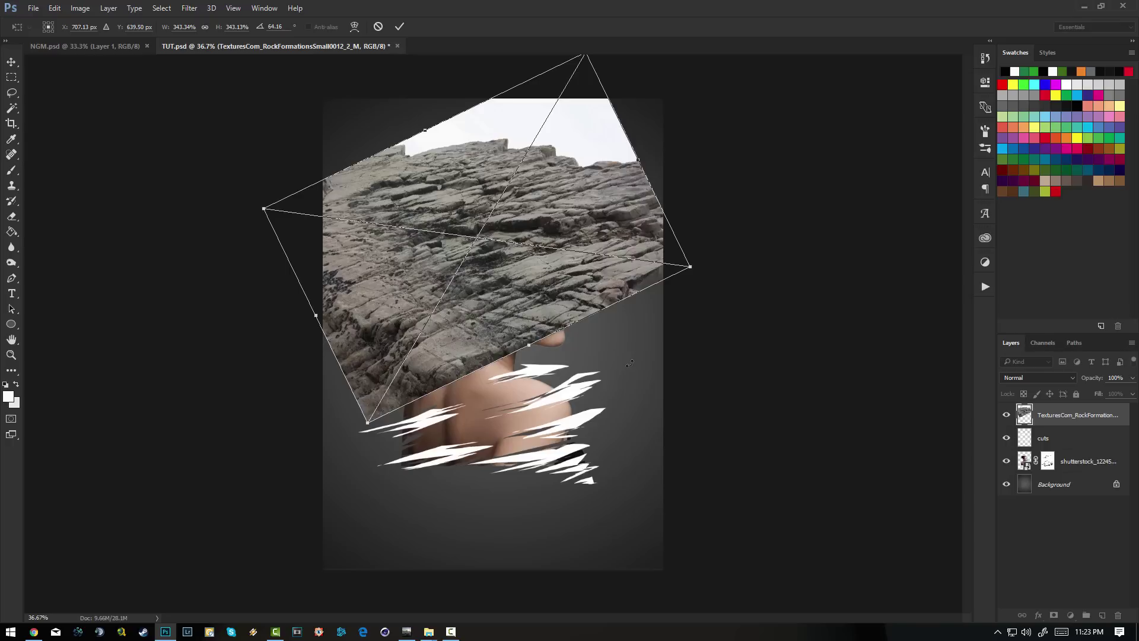
key("g")
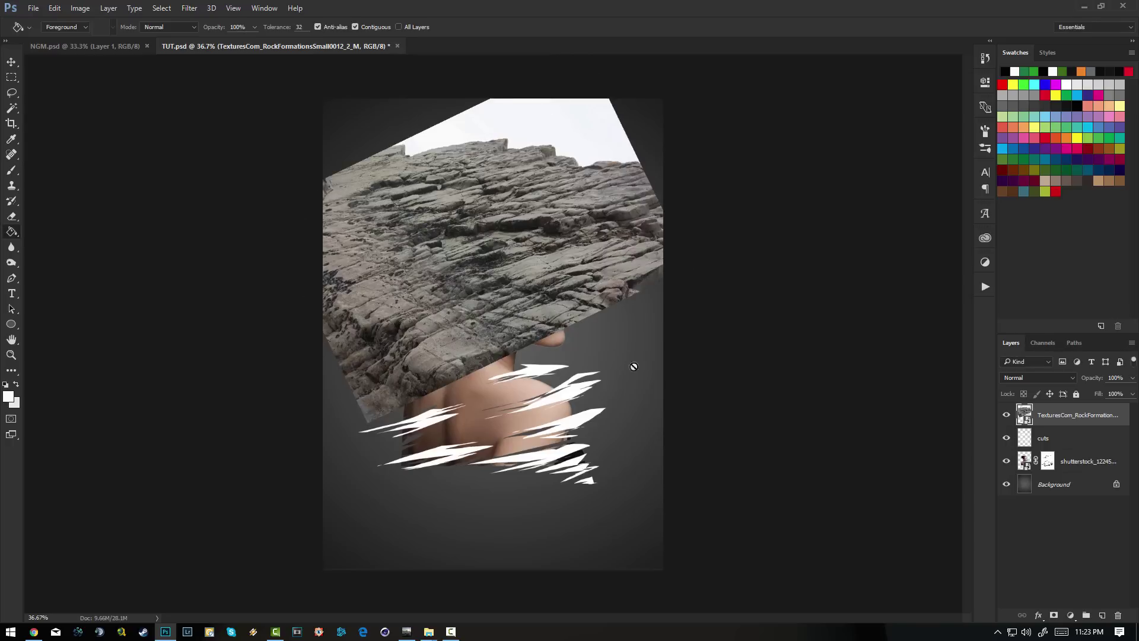
- Clip the rock texture to the cuts layer with a clipping mask
right_click(1082, 421)
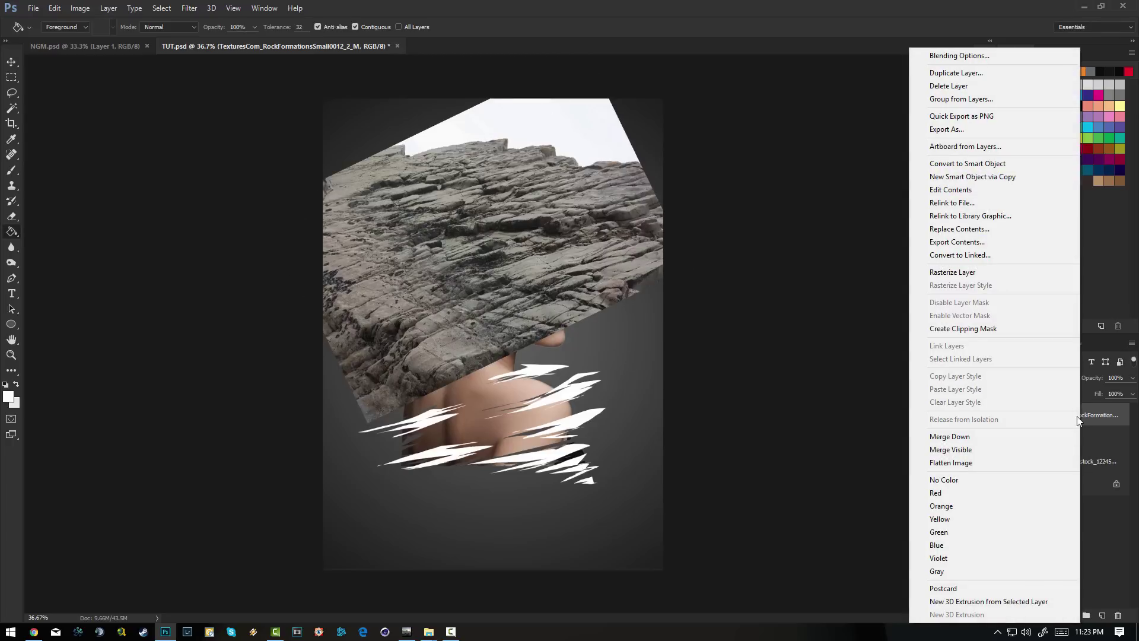
left_click(986, 330)
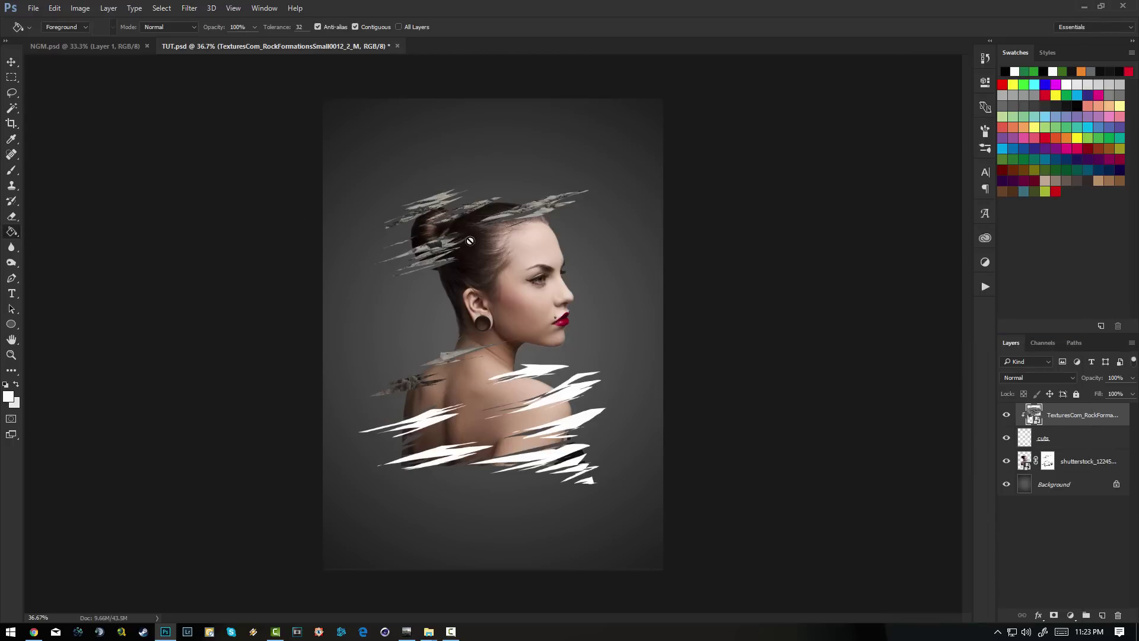
left_click(1046, 442)
key("ctrl+plus")
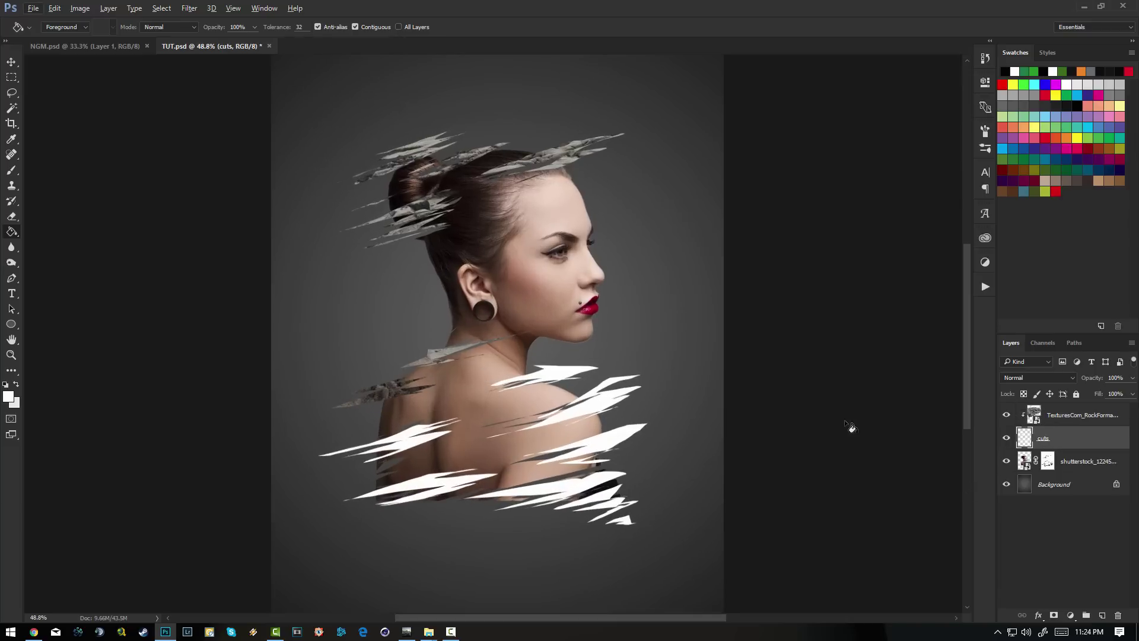
- Label the masked portrait layer red and rename it "Girl"
left_click(1092, 461)
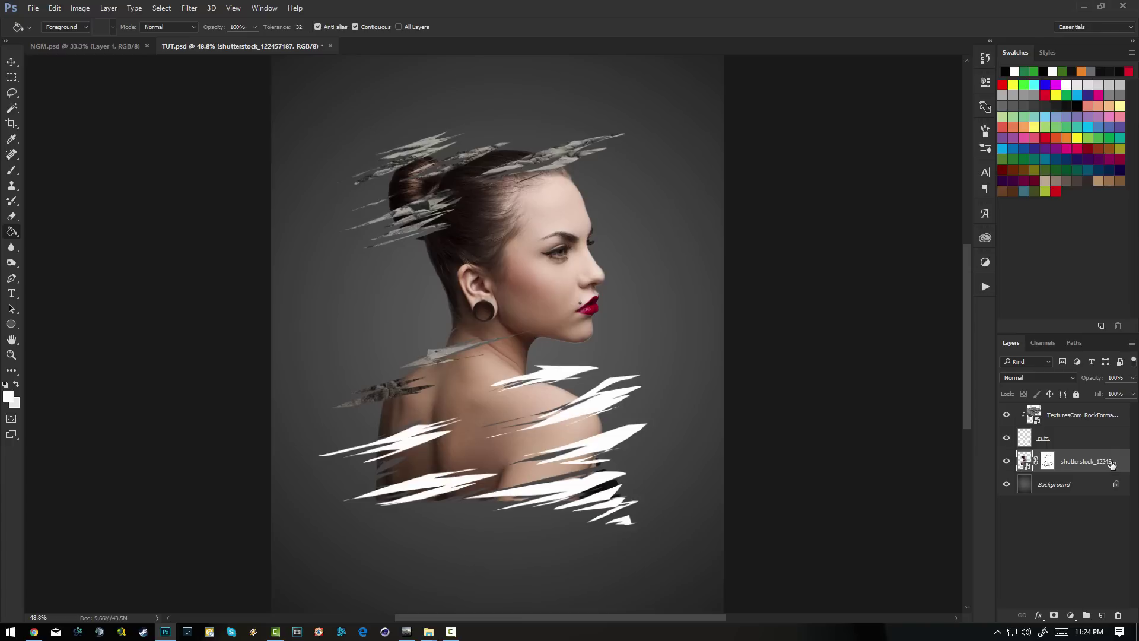
right_click(1112, 464)
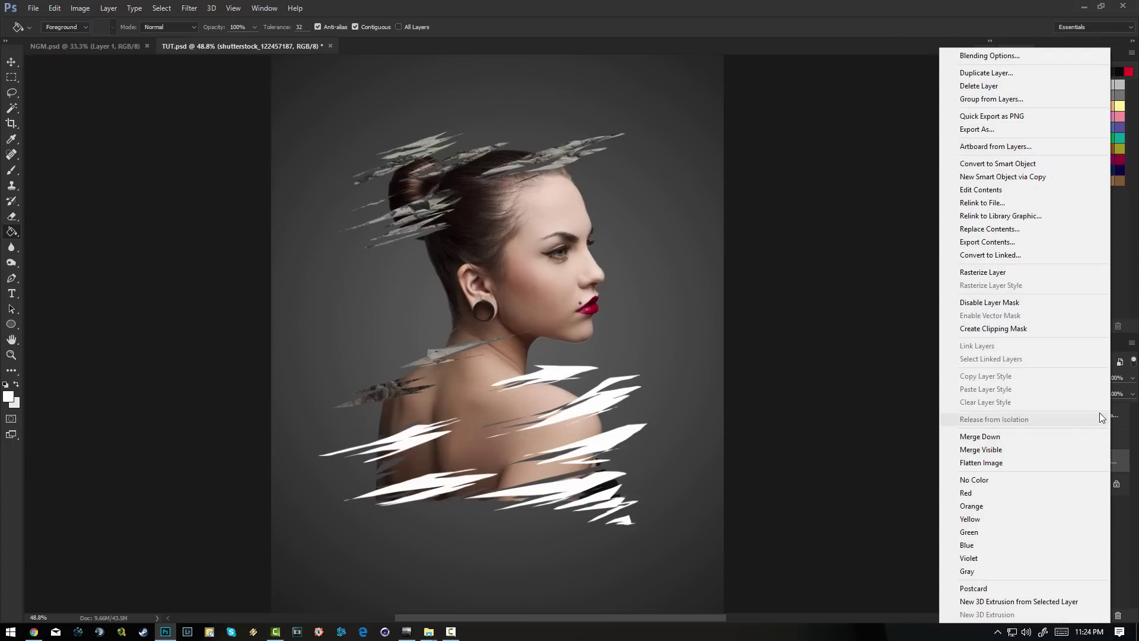
left_click(1039, 493)
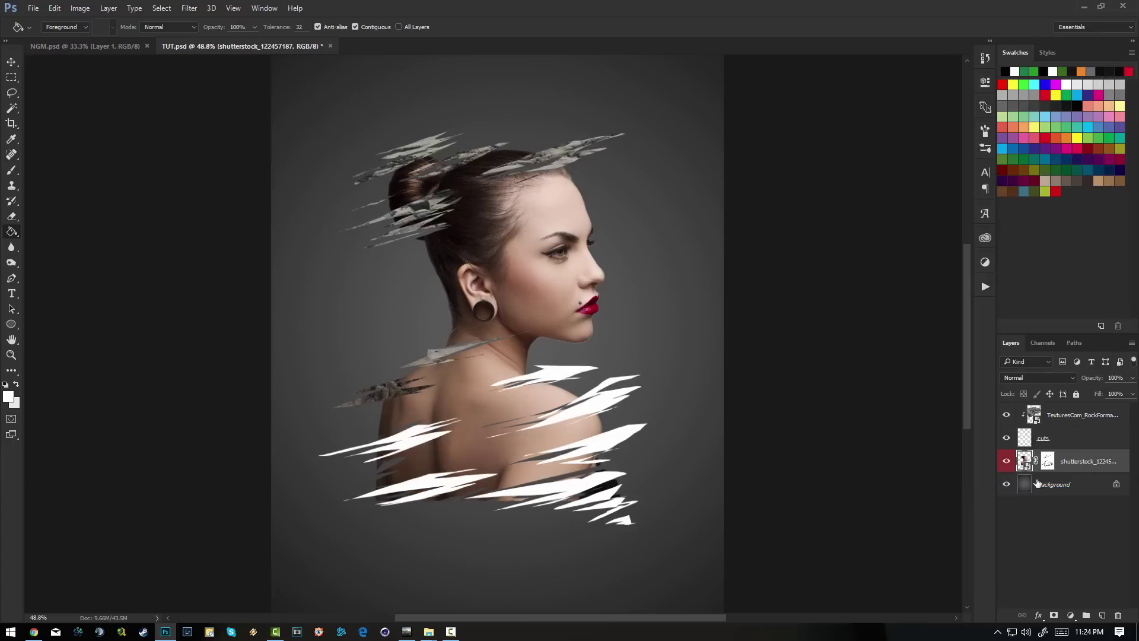
double_click(1087, 462)
type("Girl")
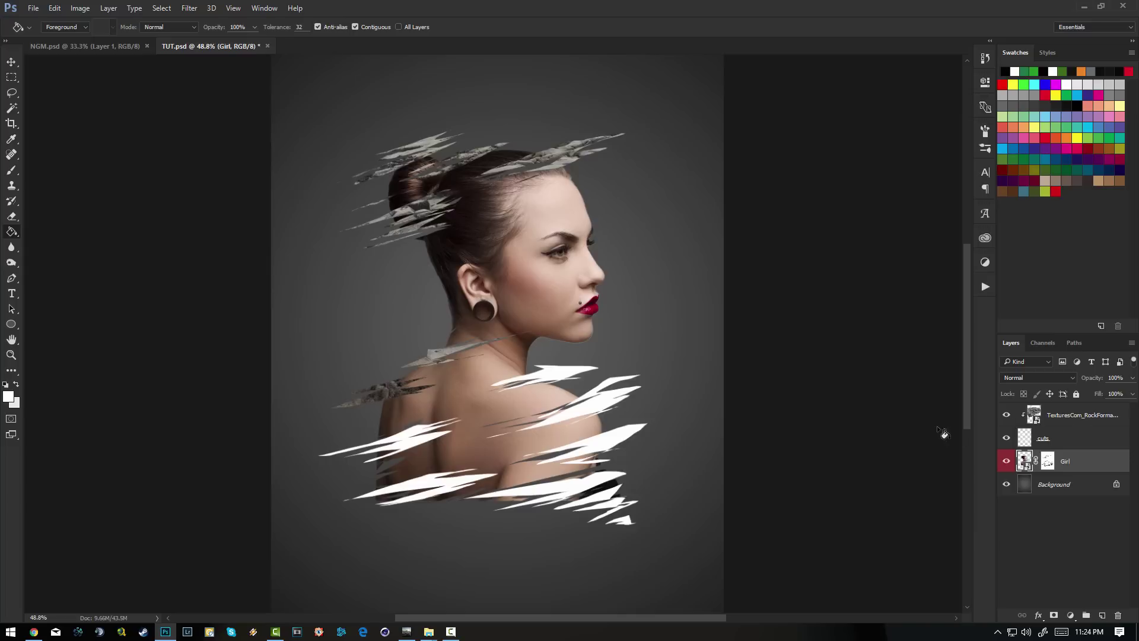
- Duplicate the clipped rock texture layer and move the copy down until it covers the white shards on the shoulders, back and arm
left_click(1066, 418)
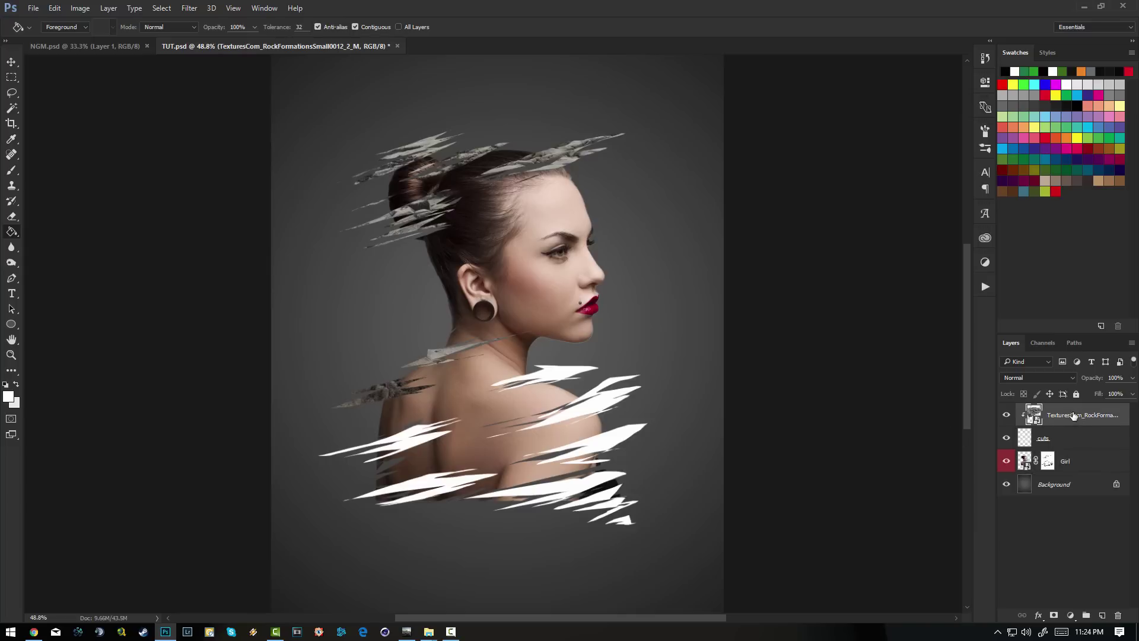
left_click_drag(1087, 415, 1102, 616)
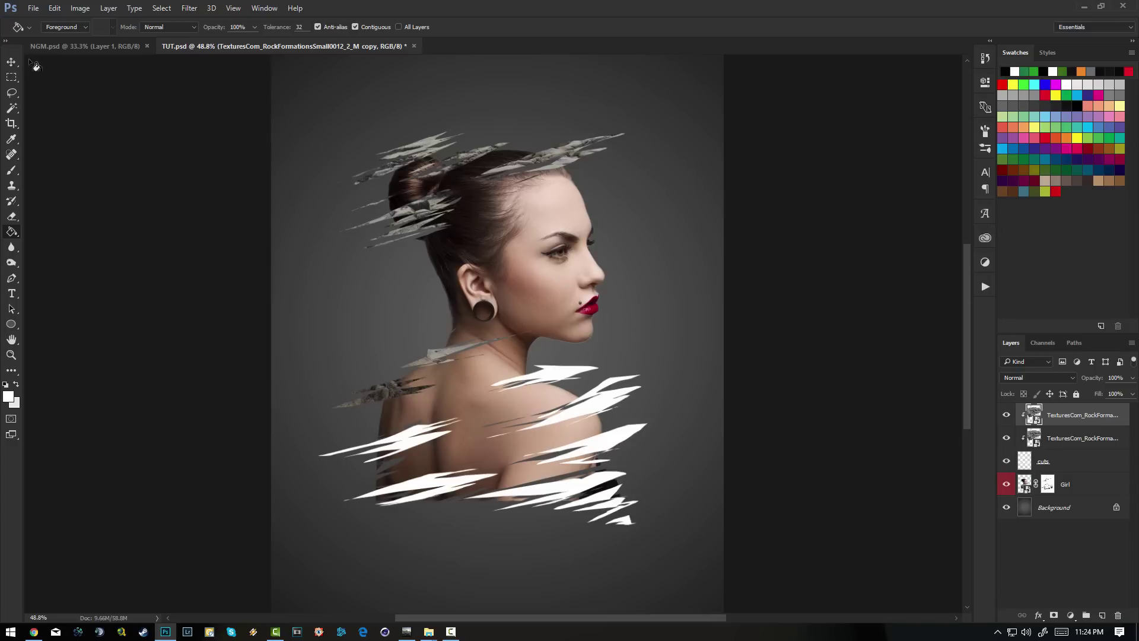
left_click(11, 62)
mouse_move(522, 224)
left_mouse_down()
mouse_move(617, 450)
mouse_move(632, 456)
left_mouse_up()
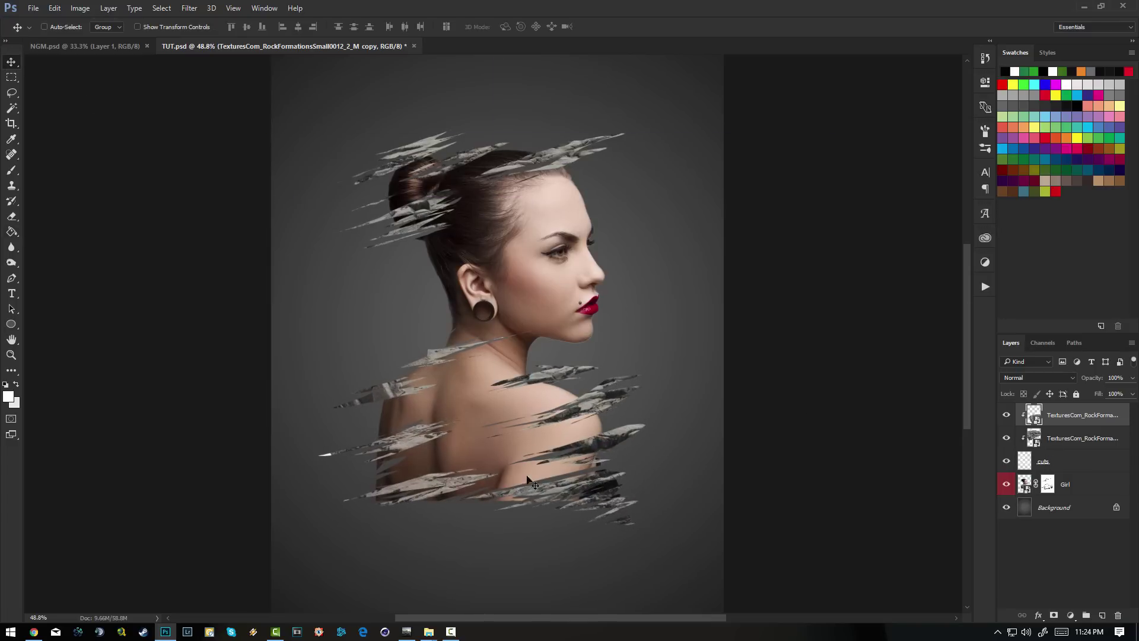
left_click_drag(614, 414, 617, 412)
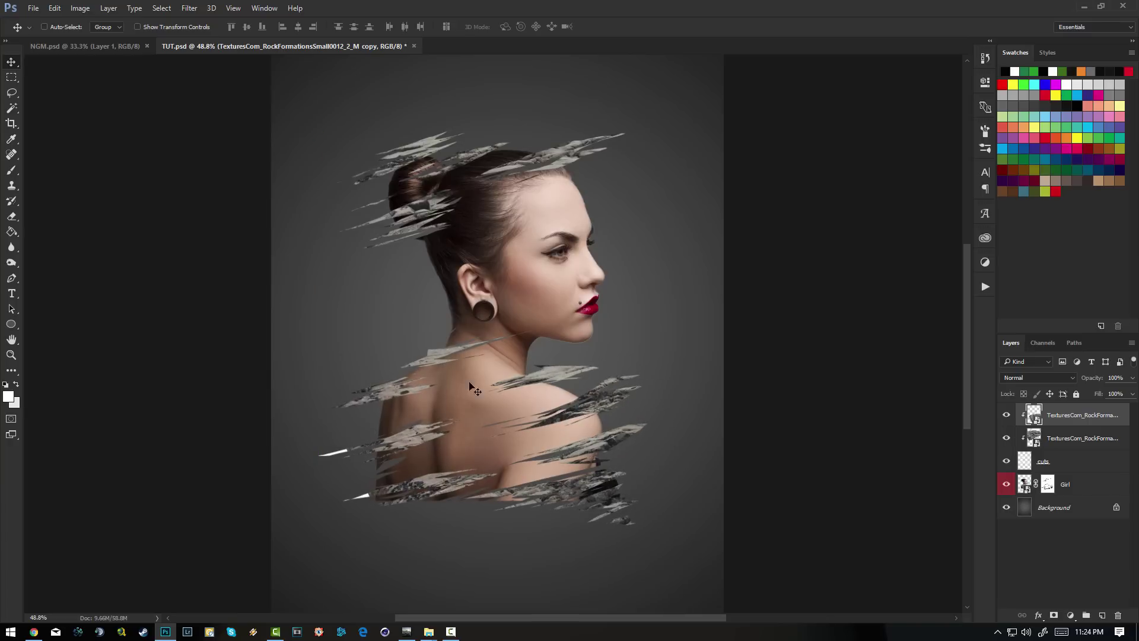
left_click_drag(478, 460, 444, 456)
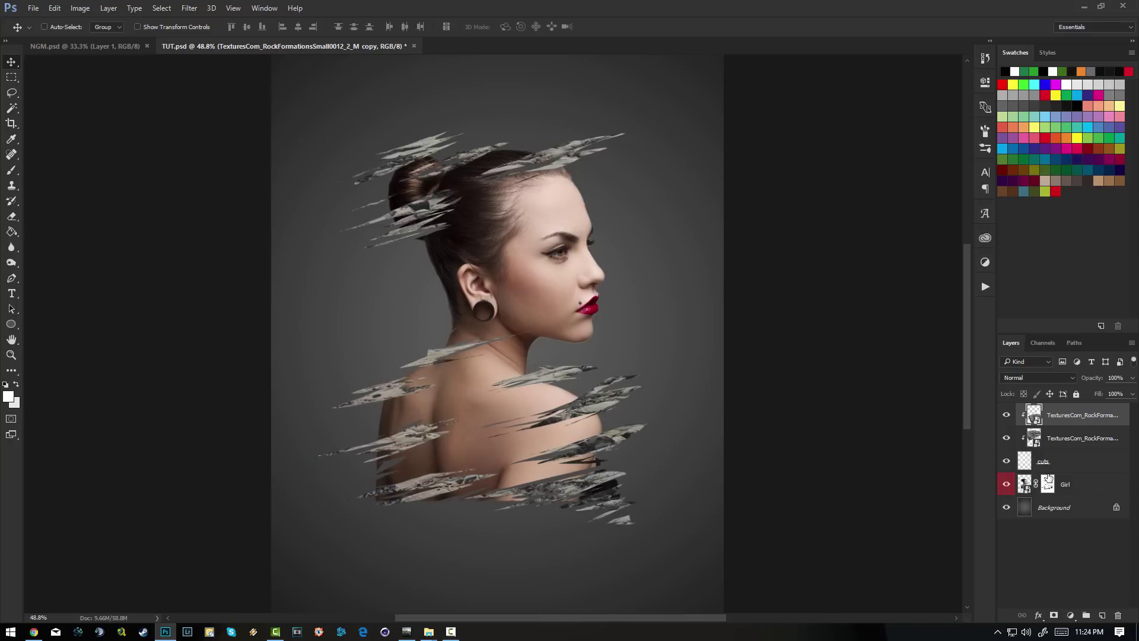
left_click_drag(1043, 469, 1116, 453)
- Examine the finished artwork in NGM.psd up close with its selection cleared, and return to TUT.psd
left_click(105, 50)
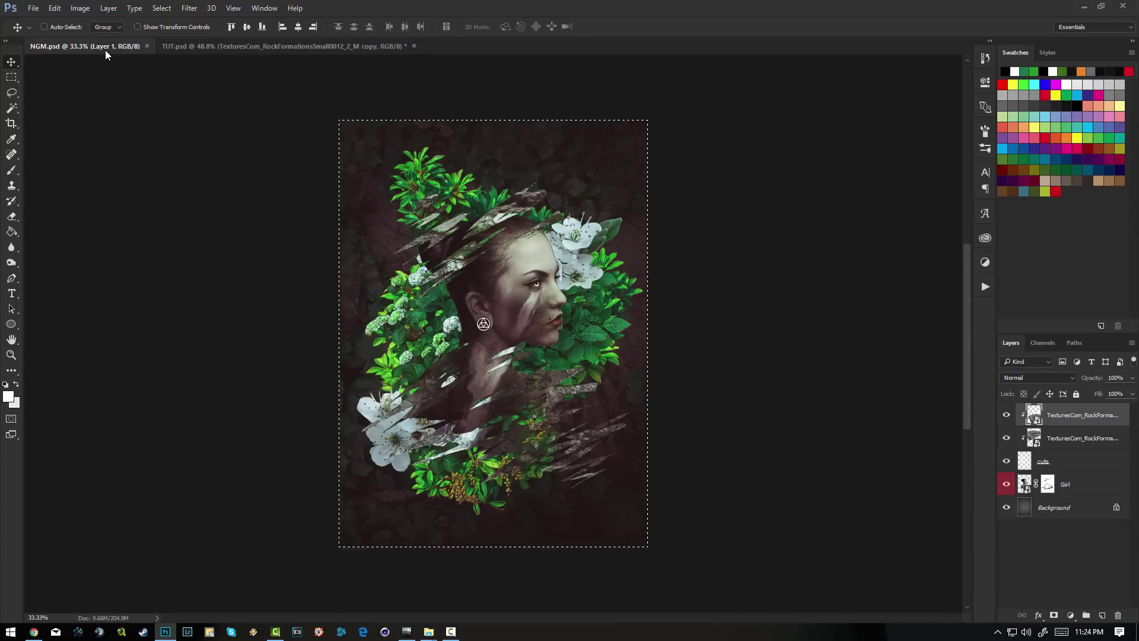
scroll(483, 305, "up", 2)
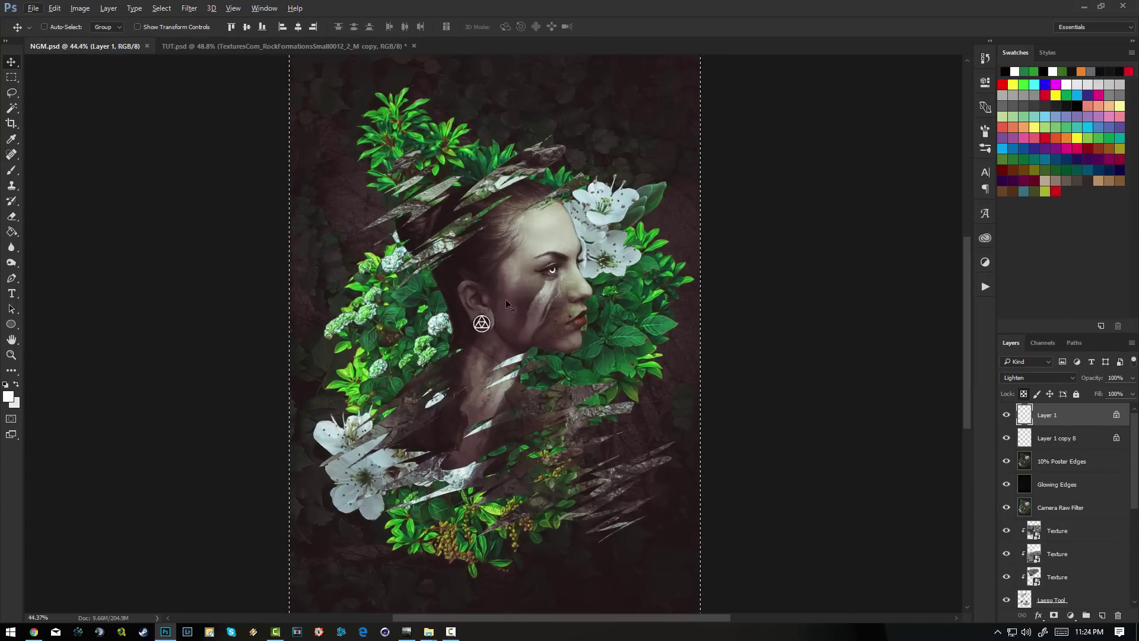
key("ctrl+d")
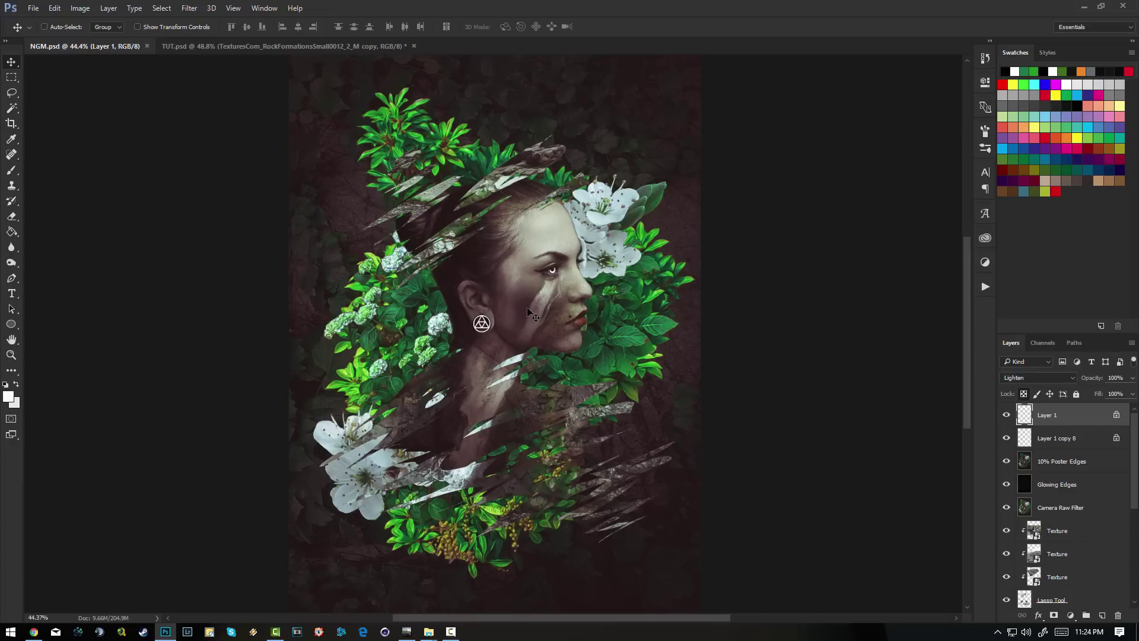
left_click(245, 51)
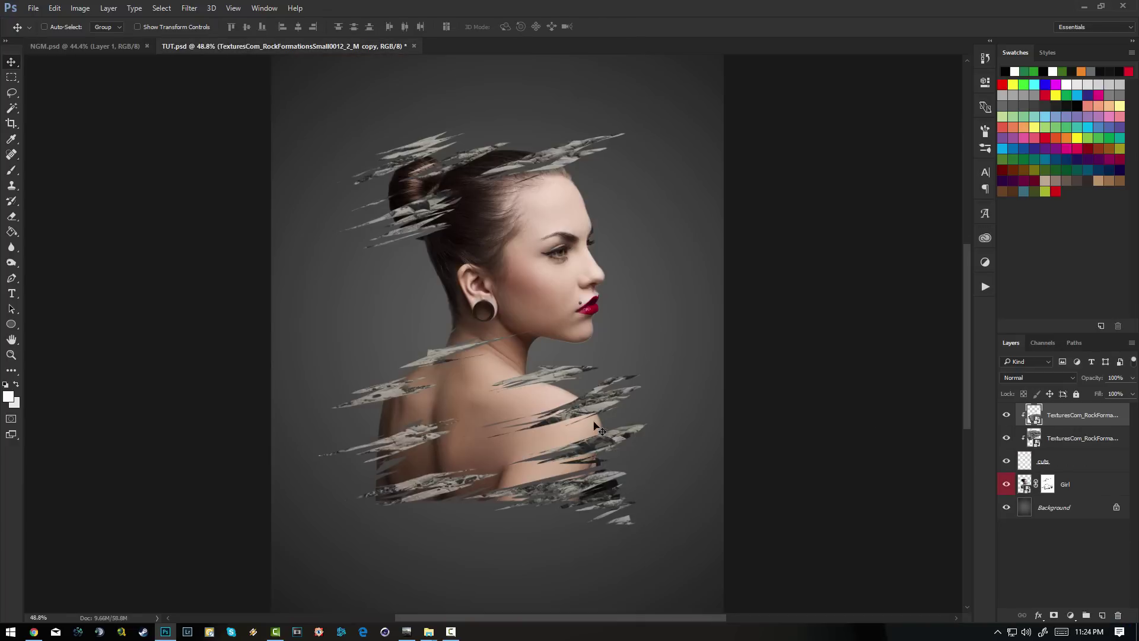
- Place the ivy wall image shutterstock_15542806 directly above the Background layer, rotated -90° and scaled to fill the whole canvas
scroll(580, 417, "down", 2)
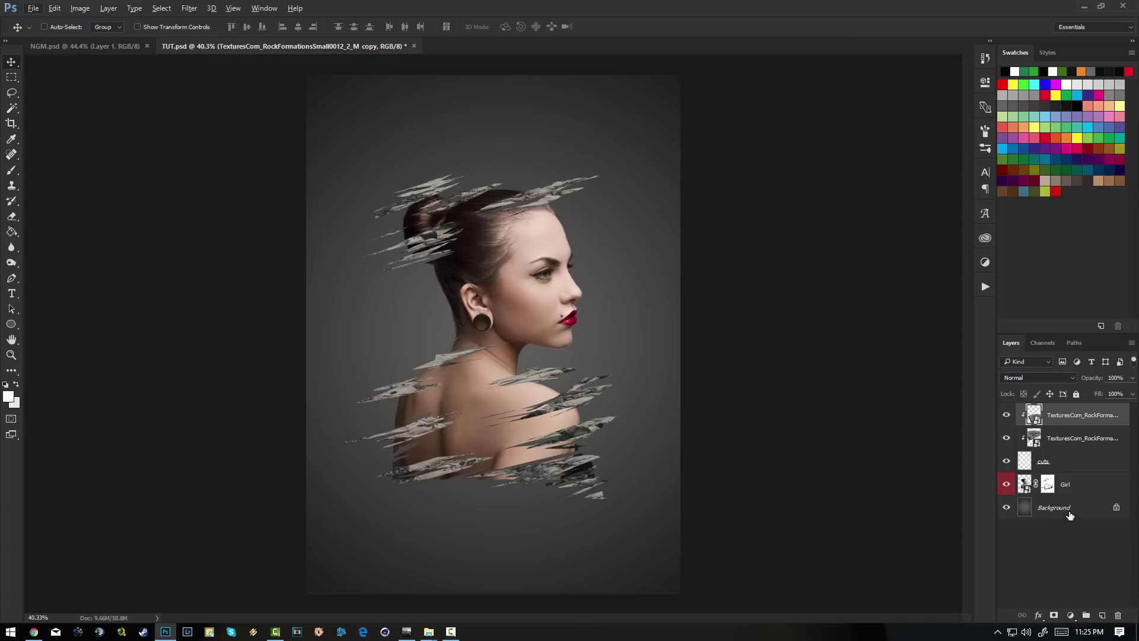
left_click(1075, 513)
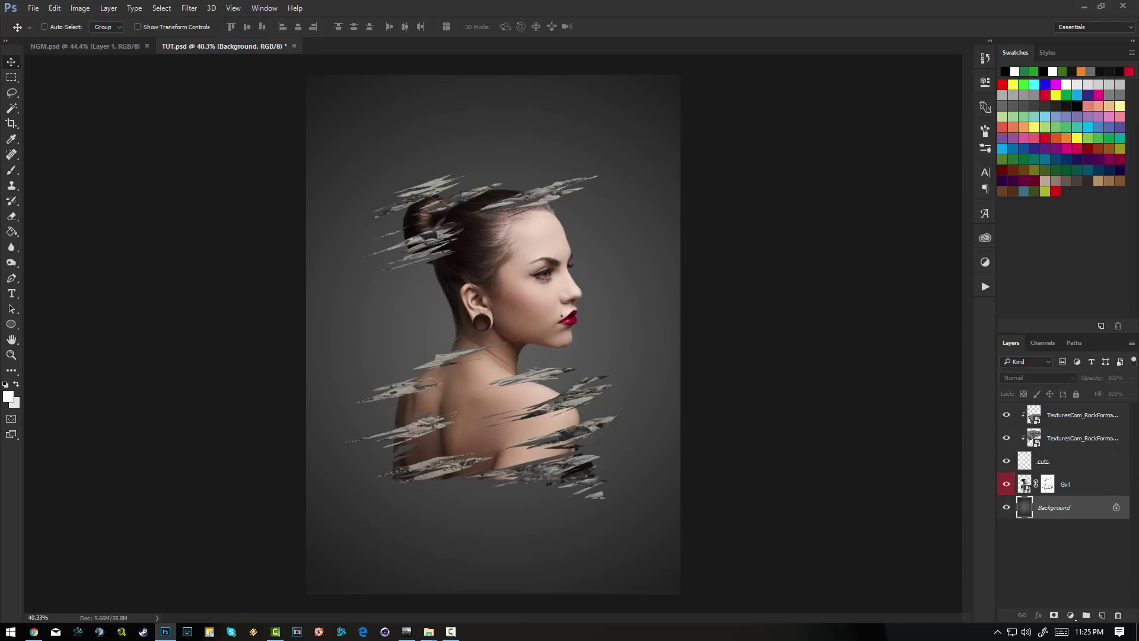
left_click_drag(740, 329, 583, 337)
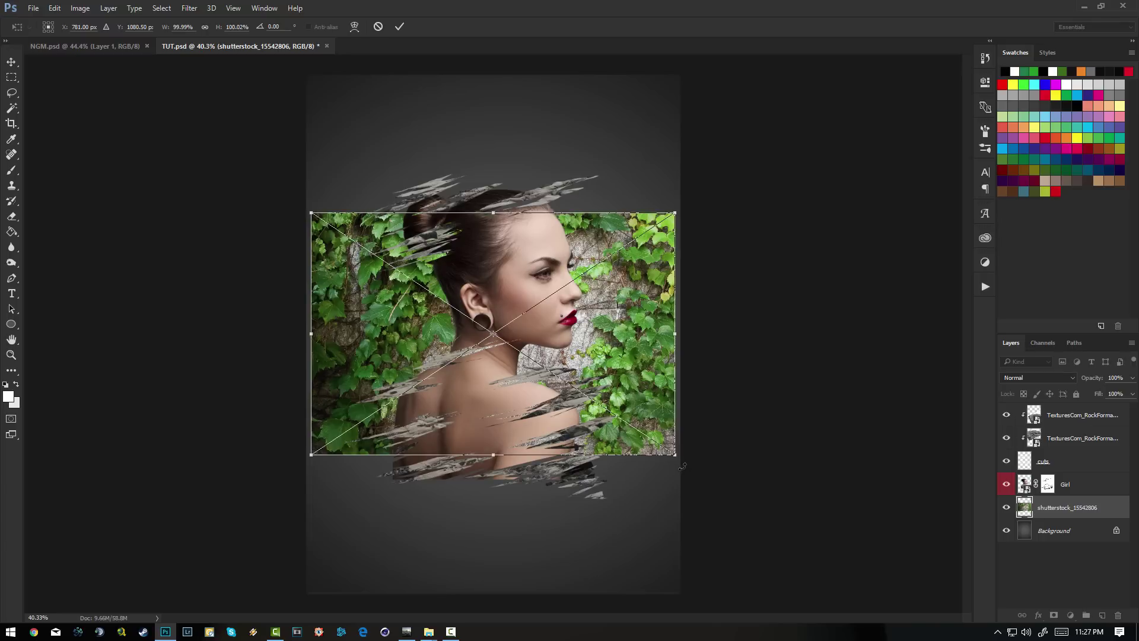
left_click_drag(682, 464, 593, 181)
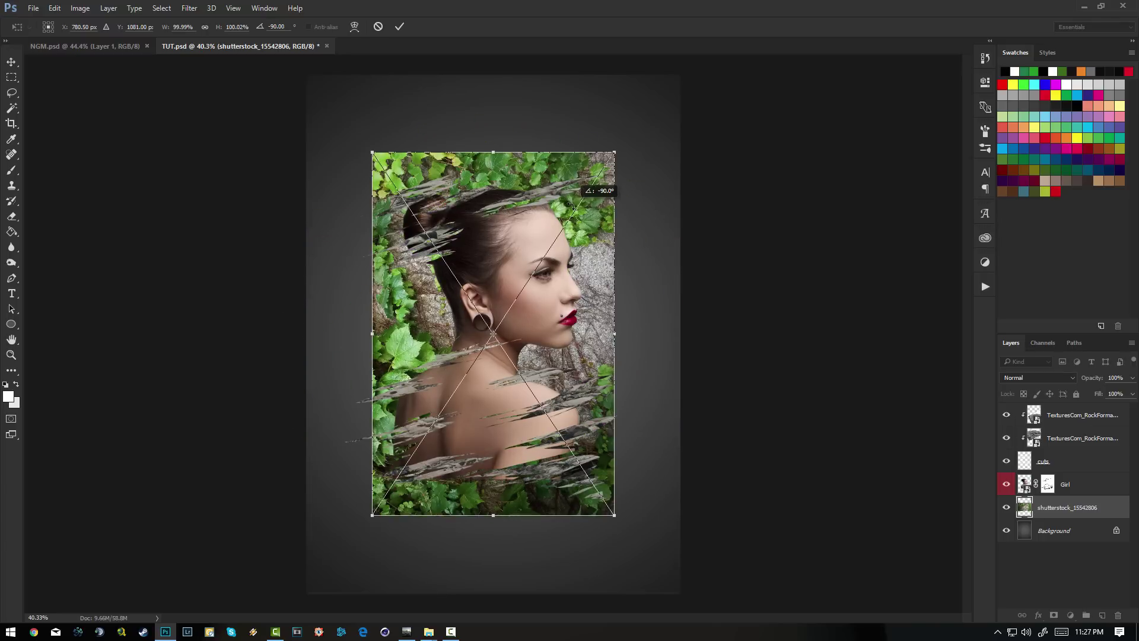
left_click_drag(568, 401, 501, 321)
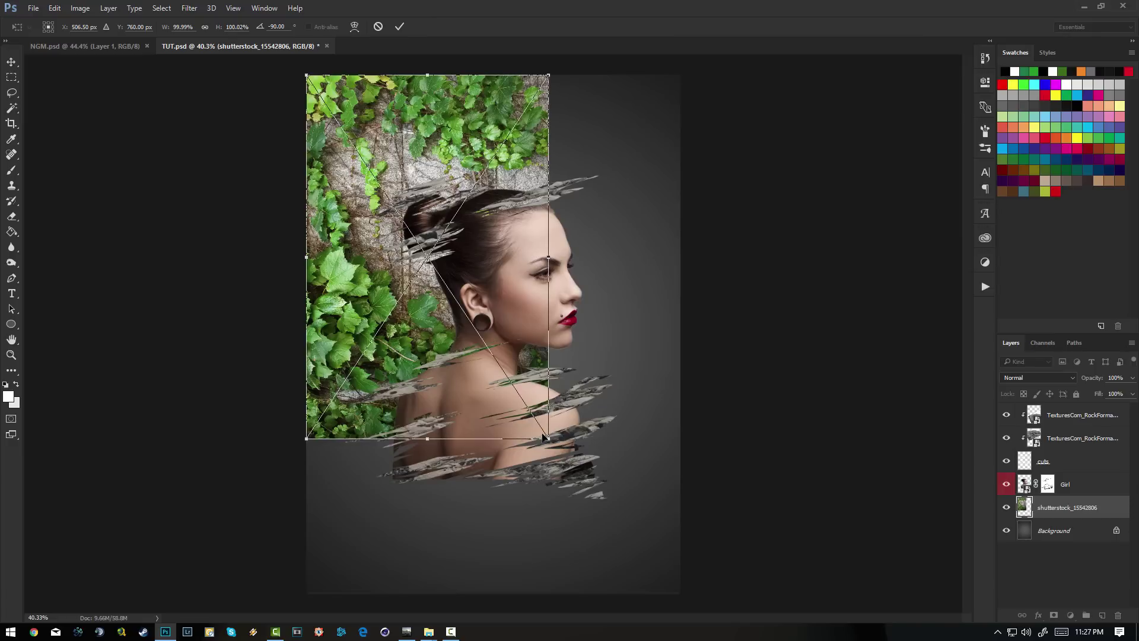
left_click_drag(548, 440, 676, 588)
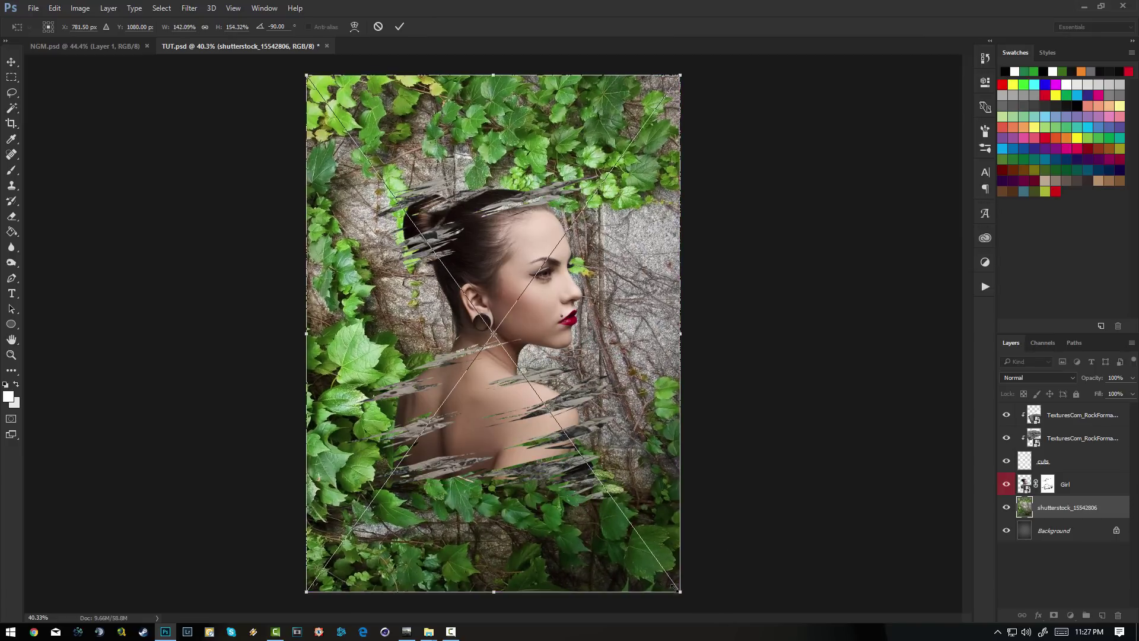
key("Return")
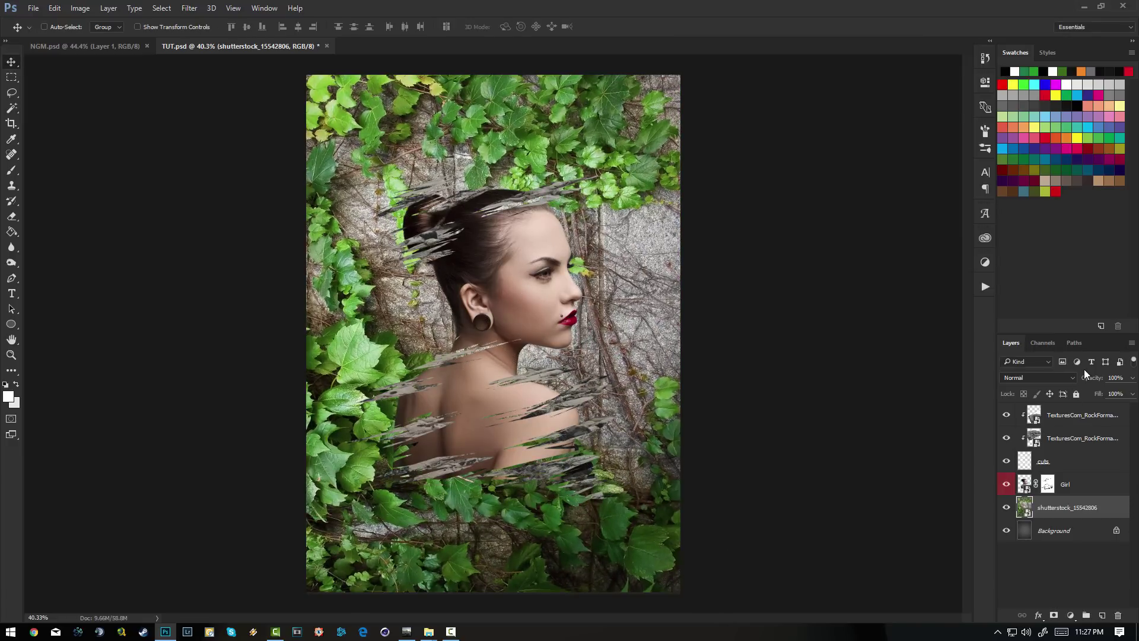
- Set the ivy wall layer's blend mode to Multiply, compare the background with and without it, and save the document
left_click(1063, 376)
left_click(1059, 414)
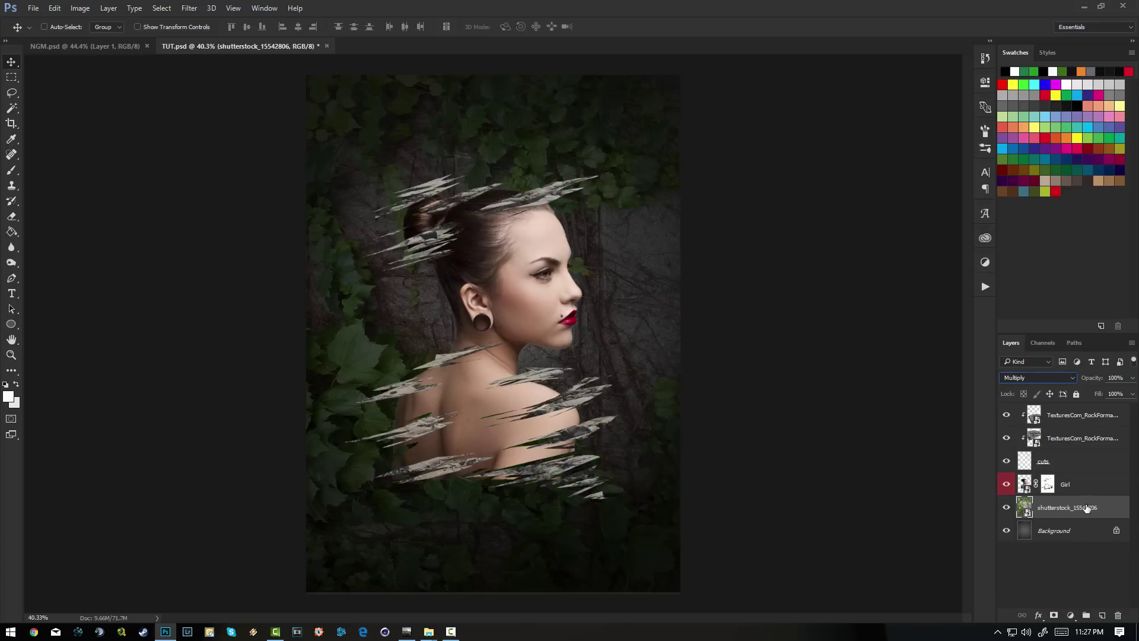
left_click(1048, 533)
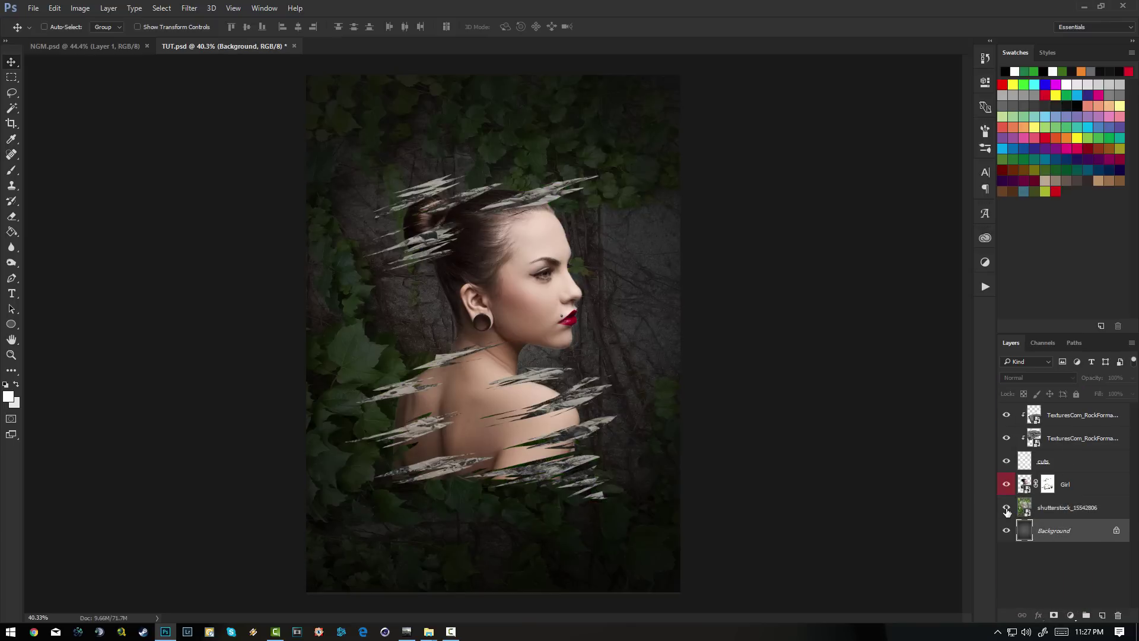
left_click(1007, 508)
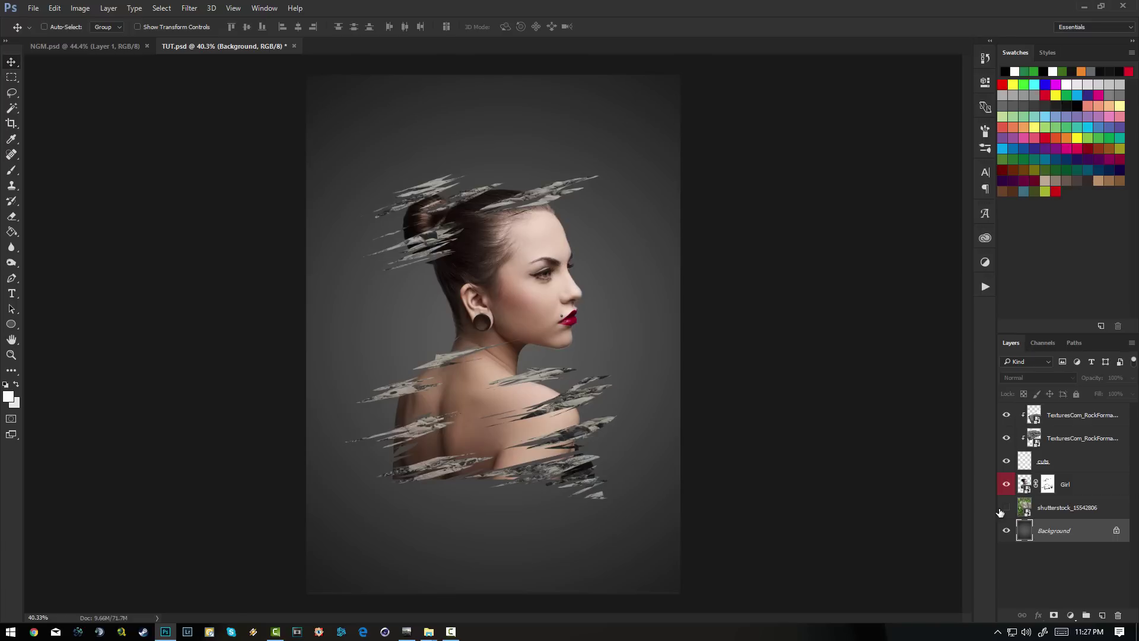
left_click(1002, 509)
left_click(1068, 515)
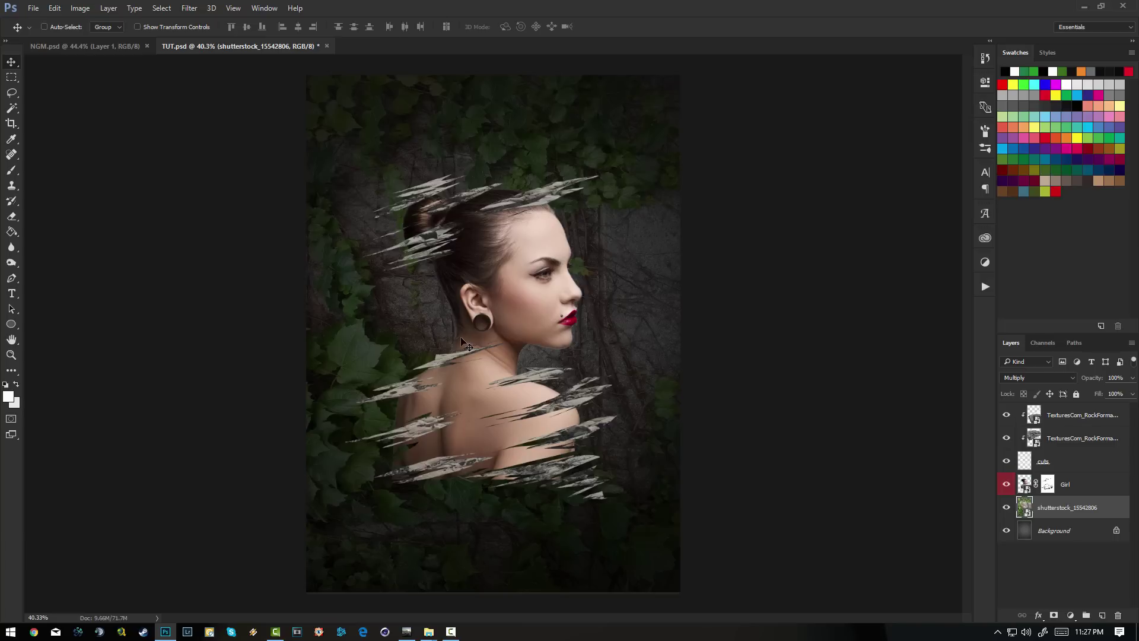
key("ctrl+s")
- Place the waterfall image TexturesCom_RockFormationsSmall0077_M directly above the Girl layer, enlarged to about 422% and positioned over the whole figure
left_click(114, 45)
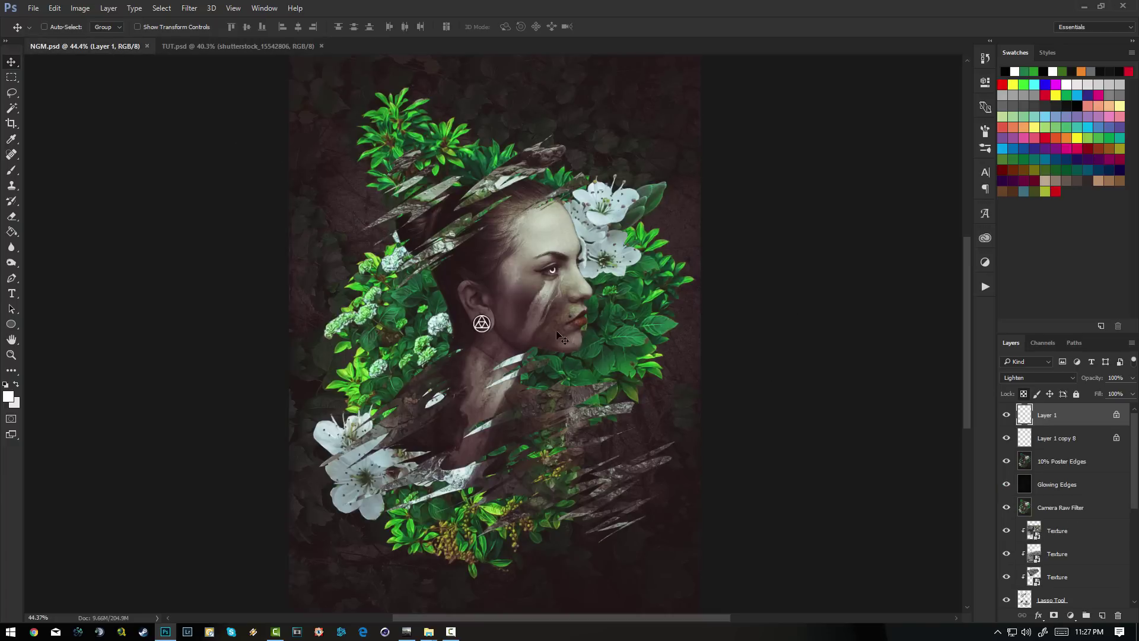
left_click(194, 46)
left_click(1089, 490)
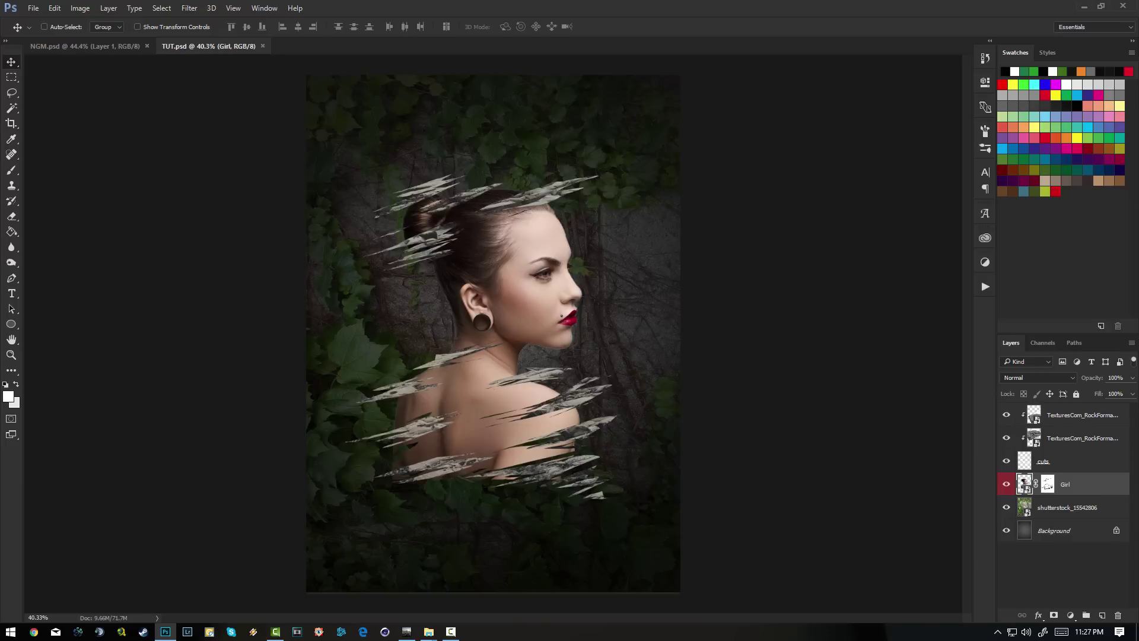
left_click_drag(612, 351, 612, 350)
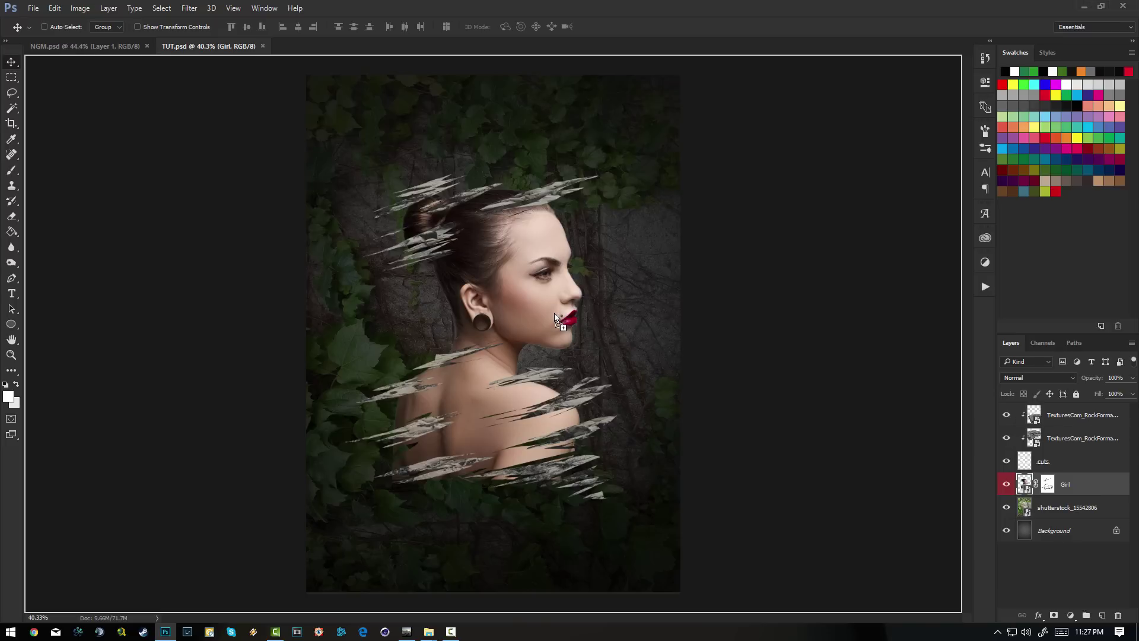
left_click_drag(554, 312, 555, 312)
left_click_drag(588, 270, 964, 3)
left_click_drag(866, 199, 705, 319)
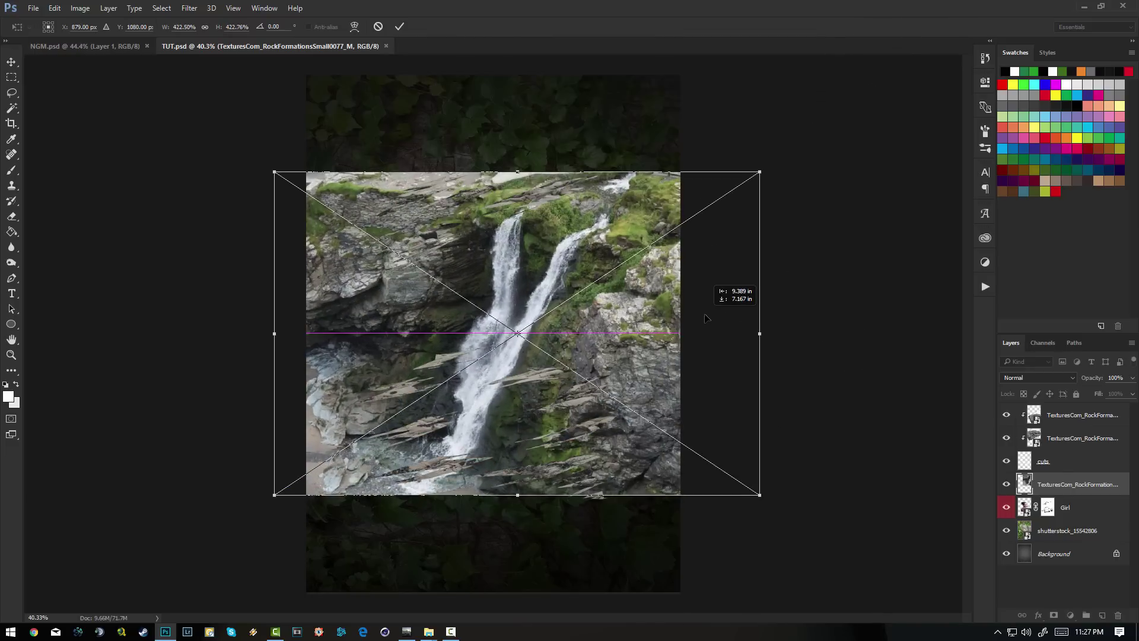
key("Return")
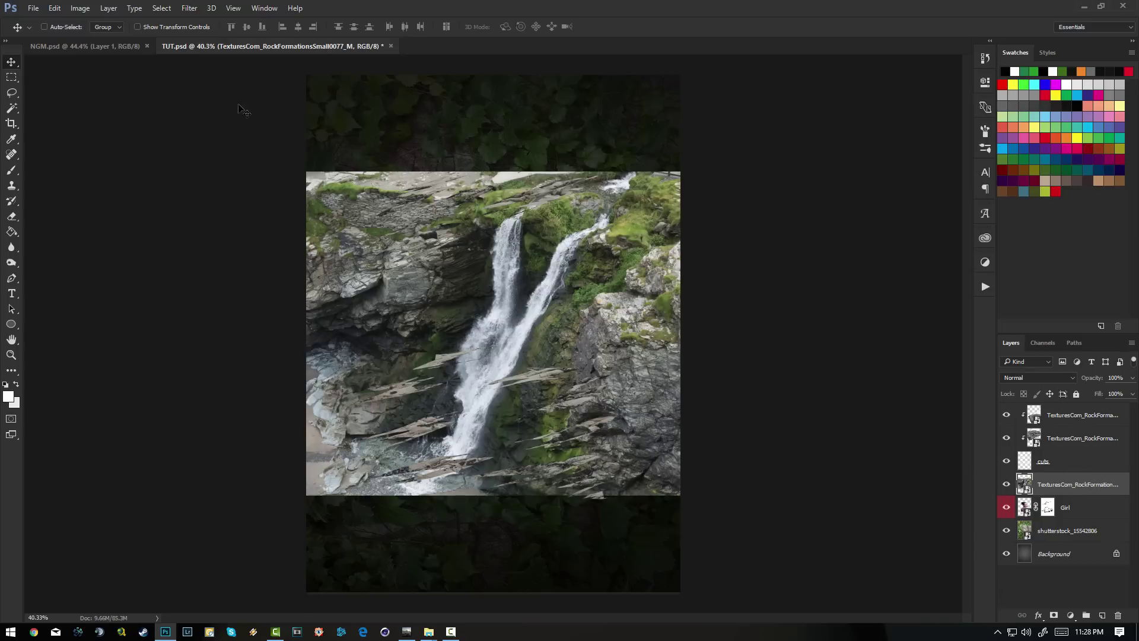
- Check the finished portrait in NGM.psd, clip TUT.psd's waterfall texture to the Girl layer and set its blend mode to Multiply
left_click(129, 46)
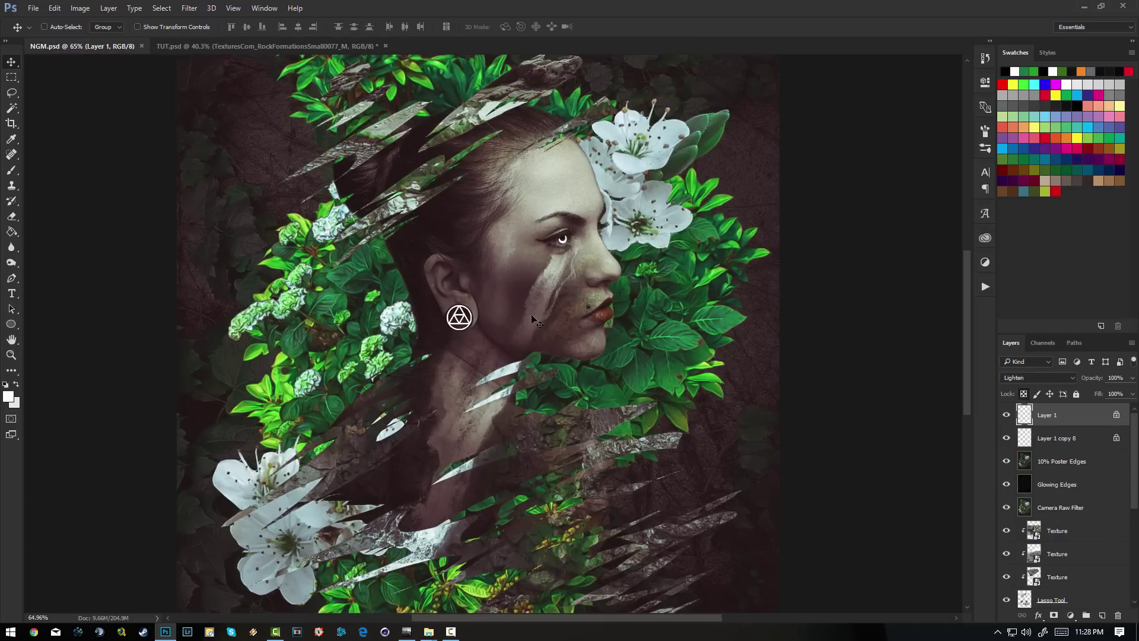
left_click(280, 44)
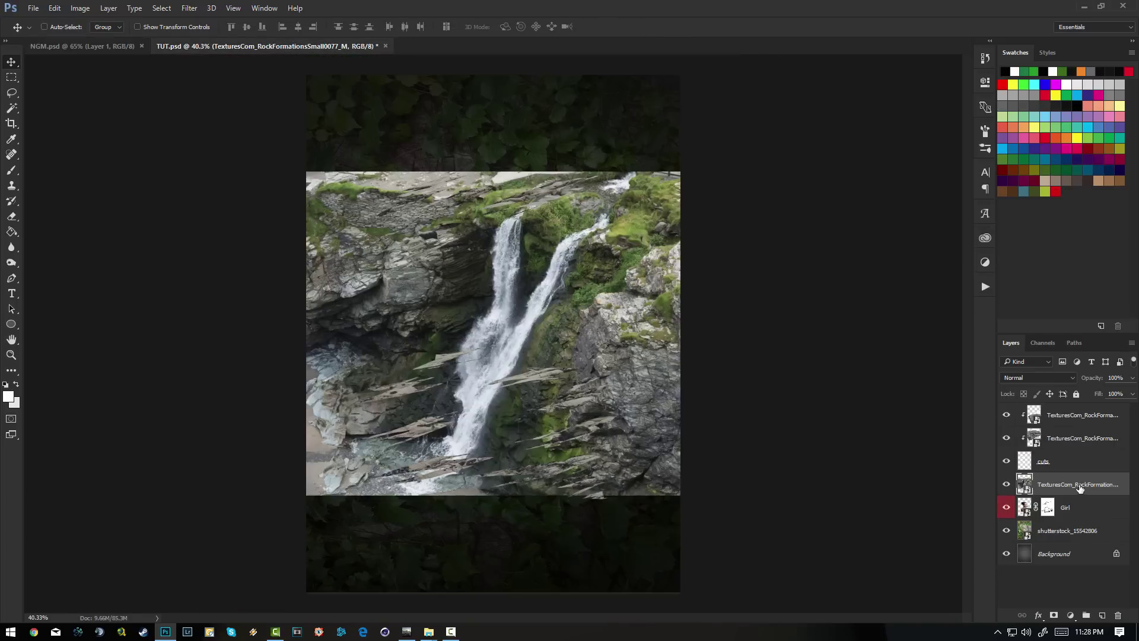
right_click(1105, 485)
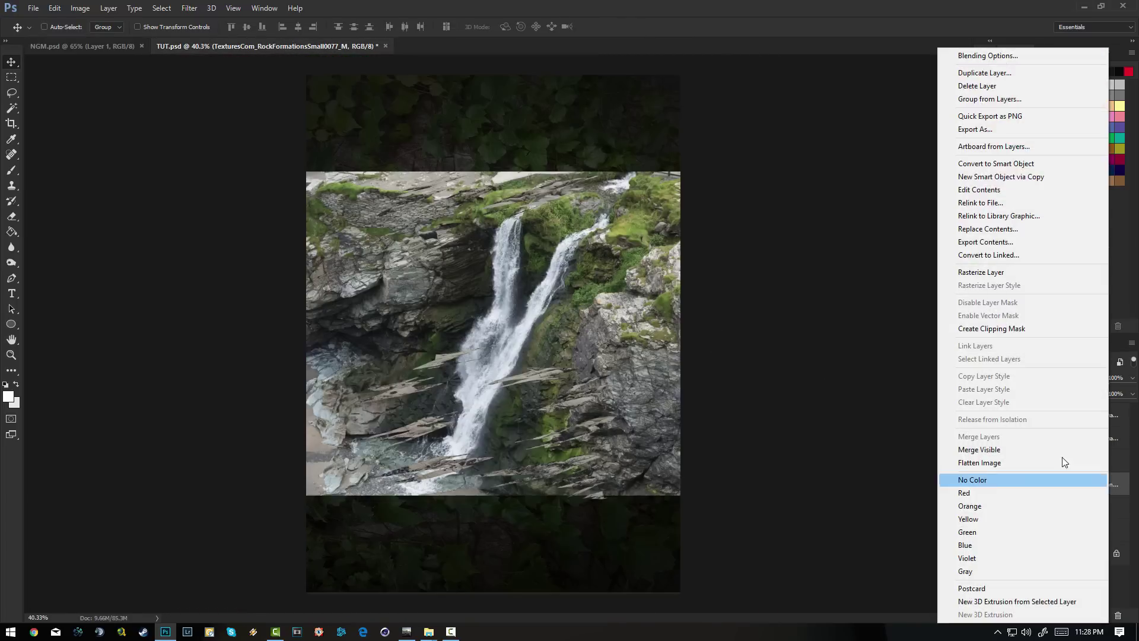
left_click(1017, 326)
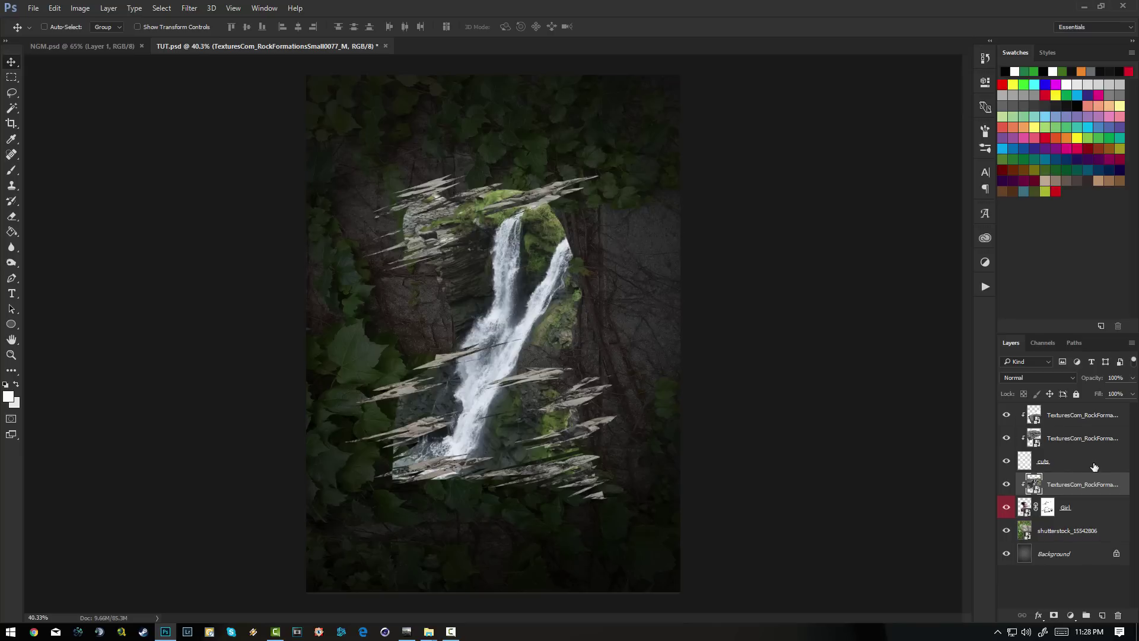
left_click(1064, 377)
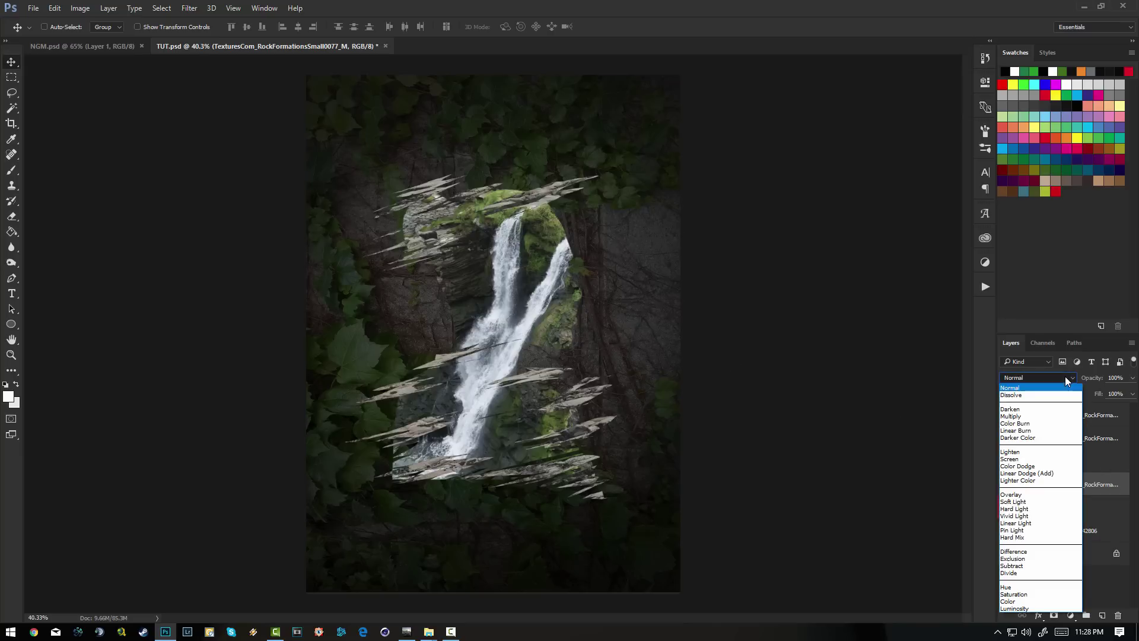
left_click(1042, 416)
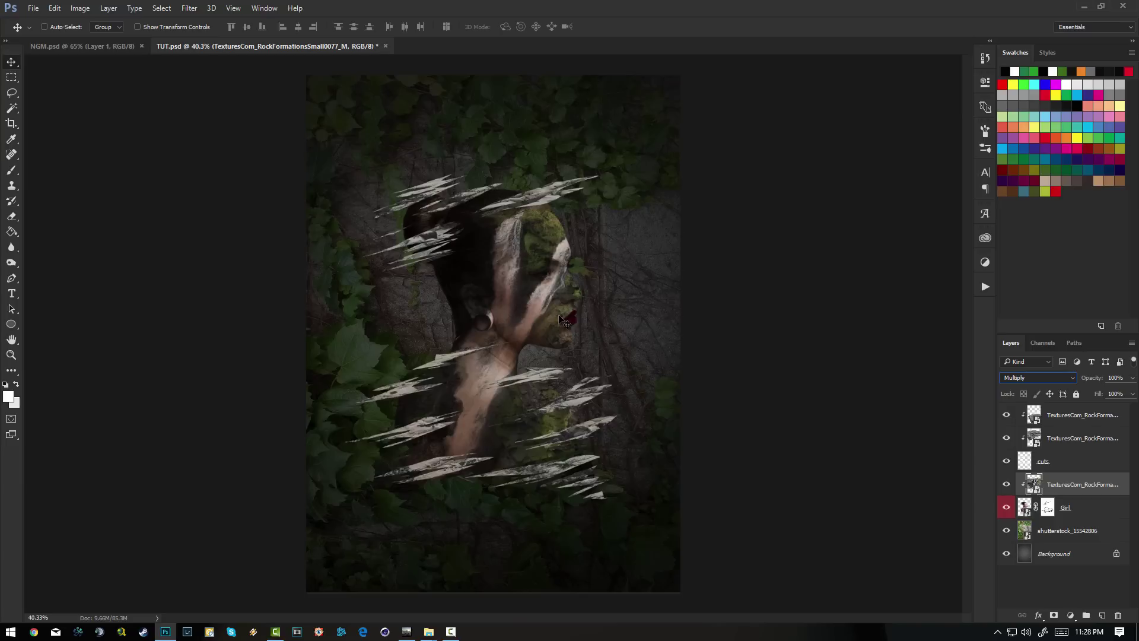
- Reposition the clipped waterfall texture so its light streak runs from the eye across the cheek and down the neck
left_click_drag(559, 320, 531, 355)
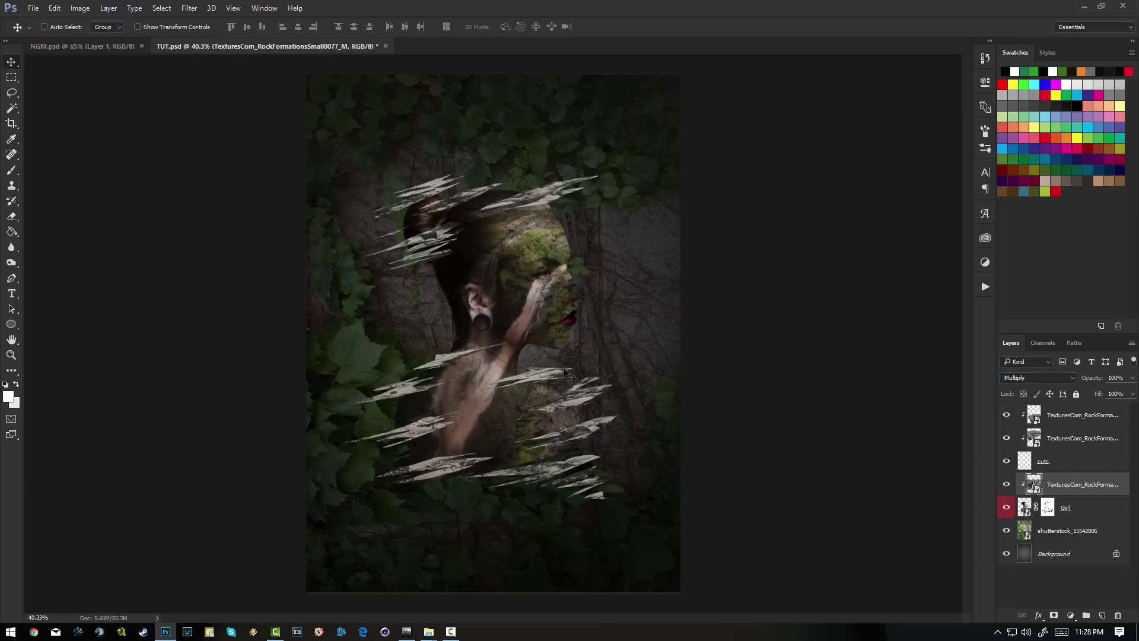
scroll(537, 297, "up", 2)
scroll(522, 291, "down", 1)
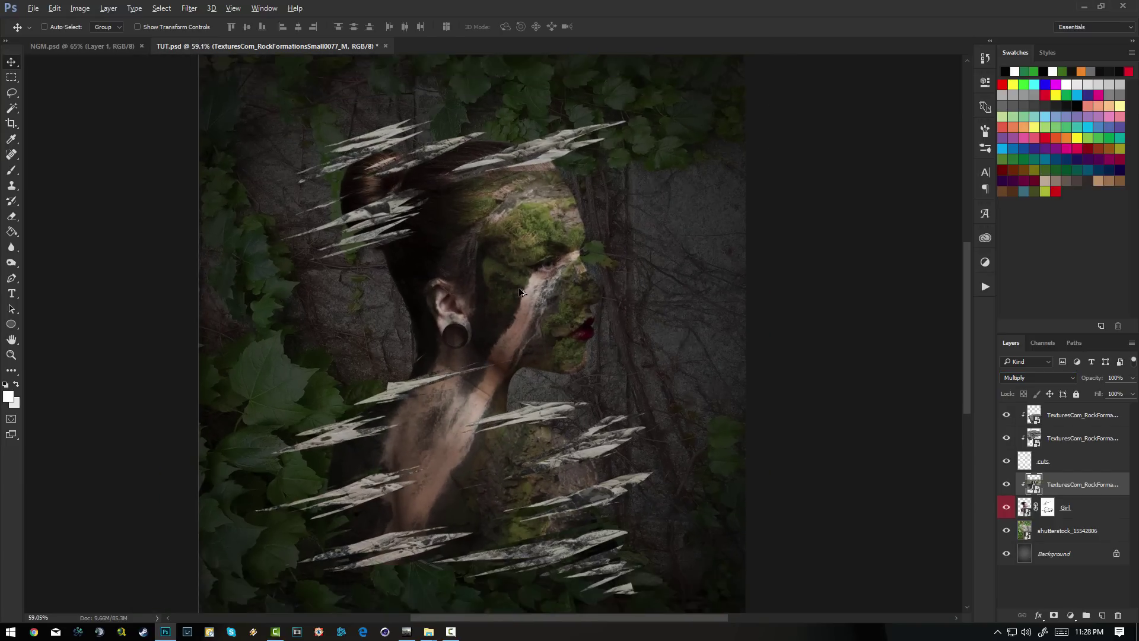
scroll(521, 296, "down", 1)
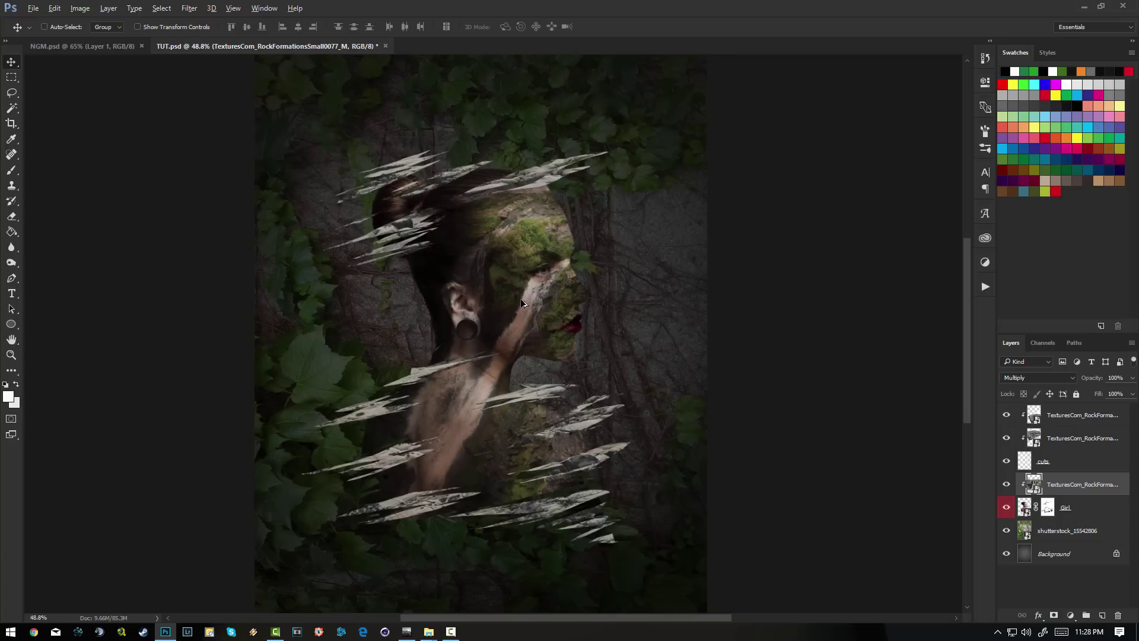
- Add a layer mask to the waterfall texture and paint it black over the head with a 1102 px brush at 0% hardness
left_click(1055, 616)
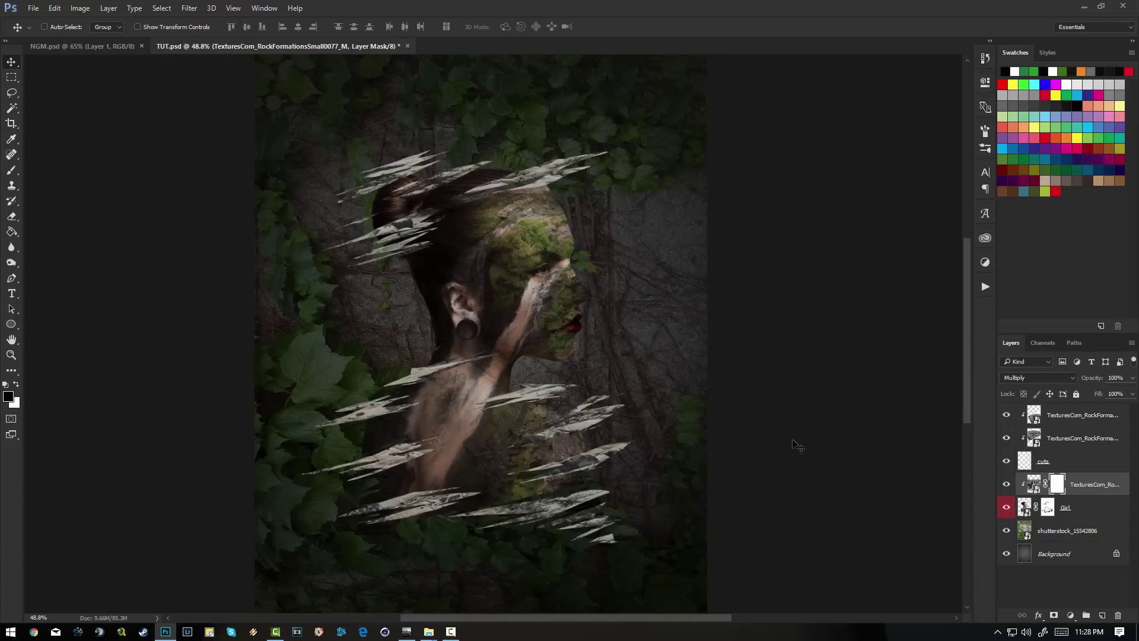
key("b")
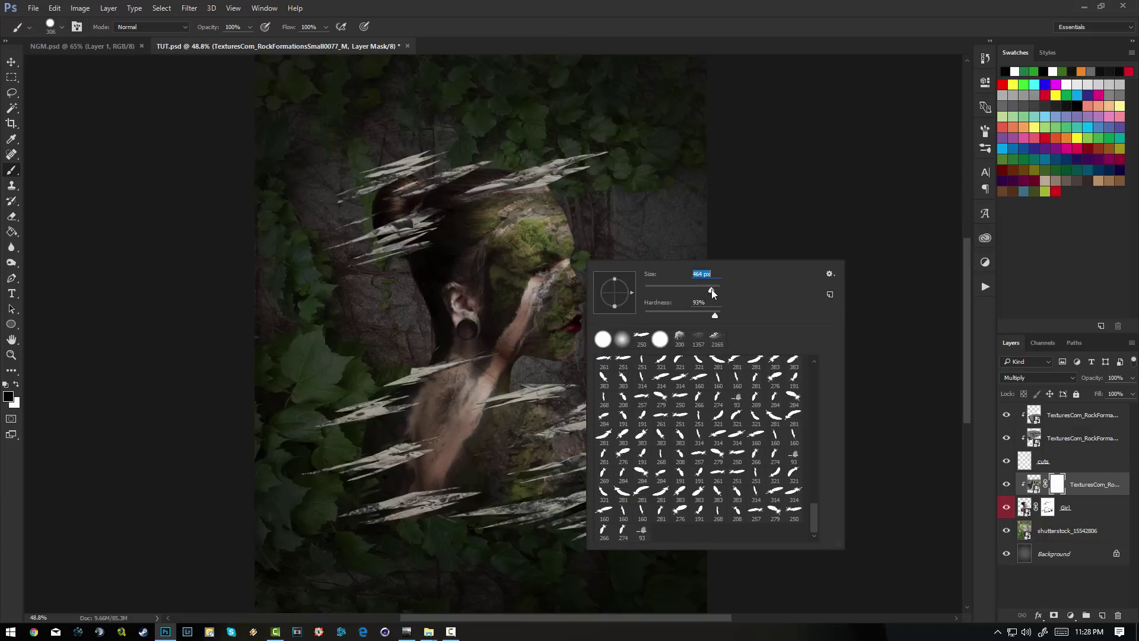
left_click_drag(714, 290, 715, 291)
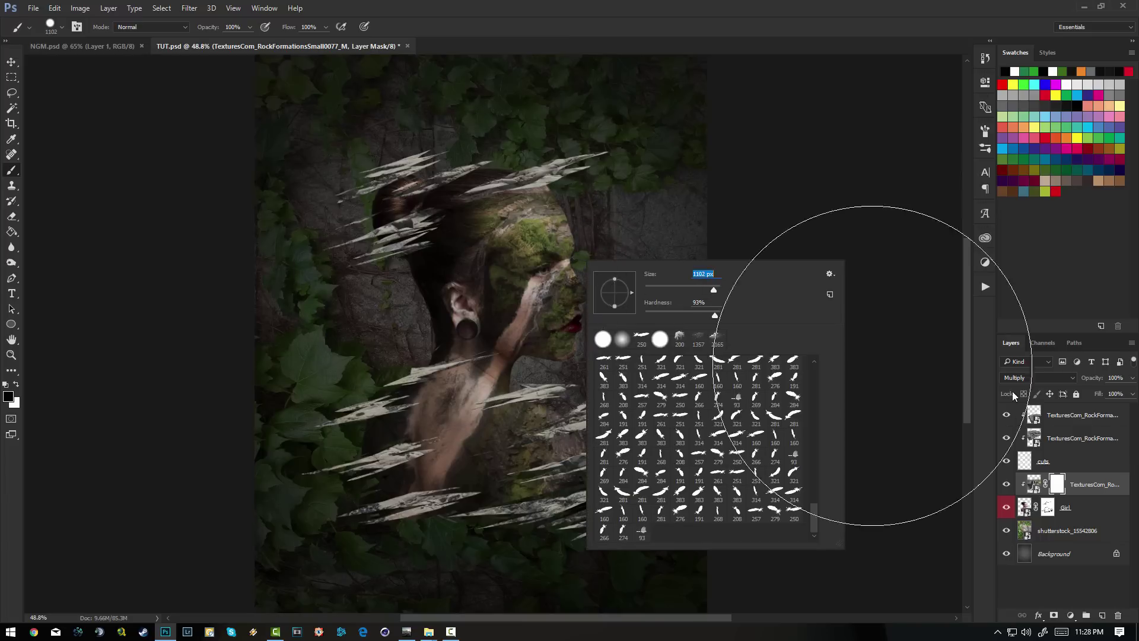
left_click(1052, 488)
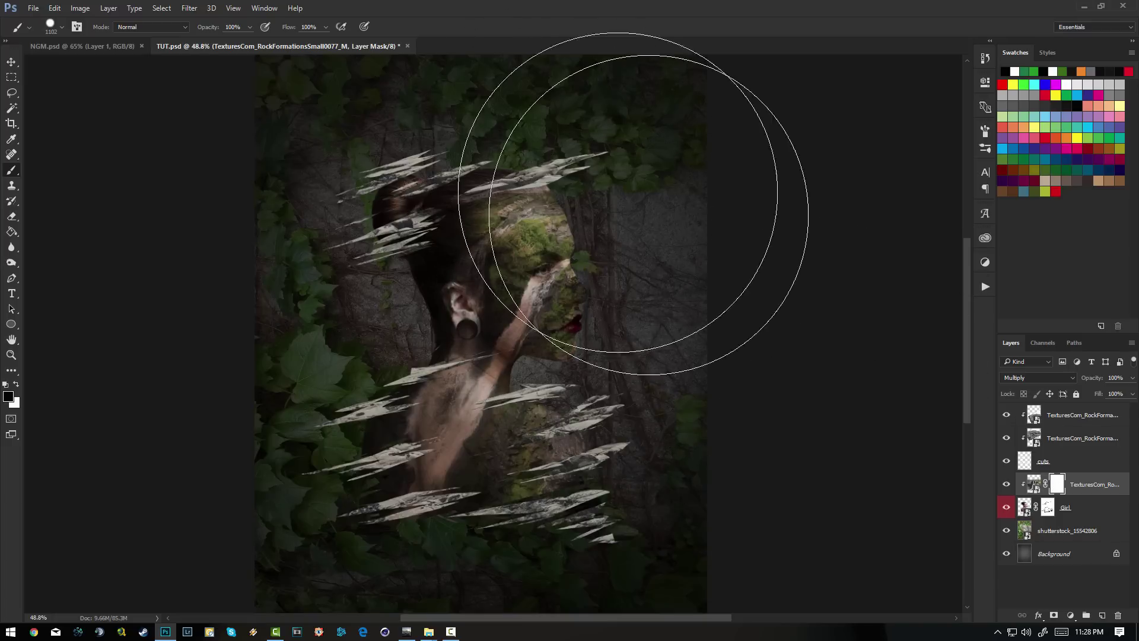
left_click(546, 176)
key("ctrl+z")
right_click(581, 202)
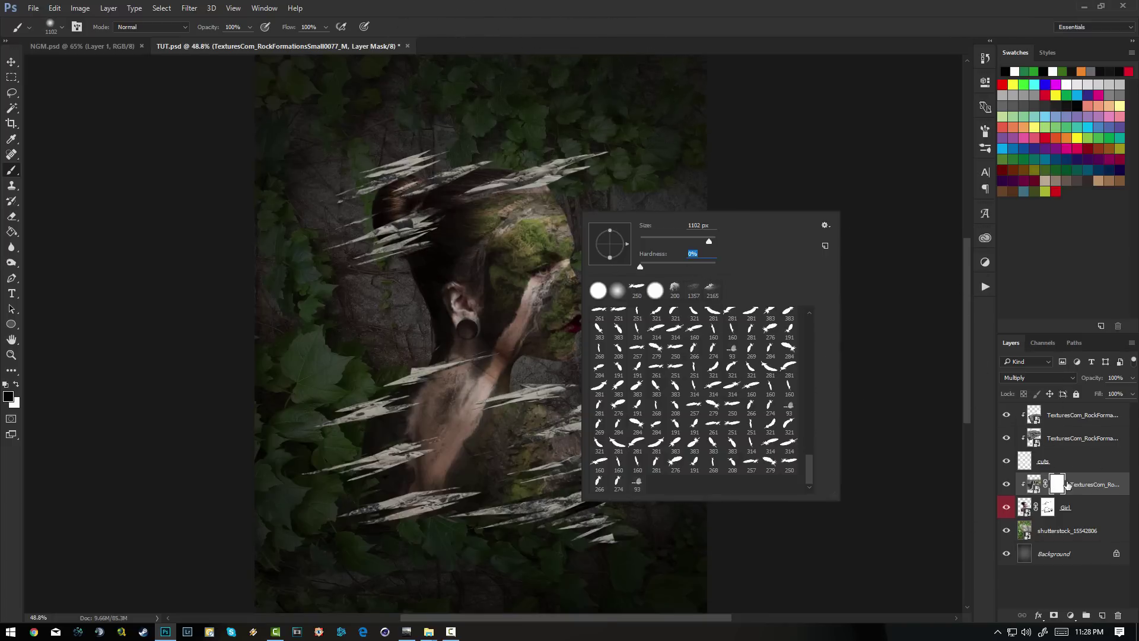
key("Return")
mouse_move(499, 204)
left_mouse_down()
mouse_move(578, 261)
mouse_move(514, 232)
left_mouse_up()
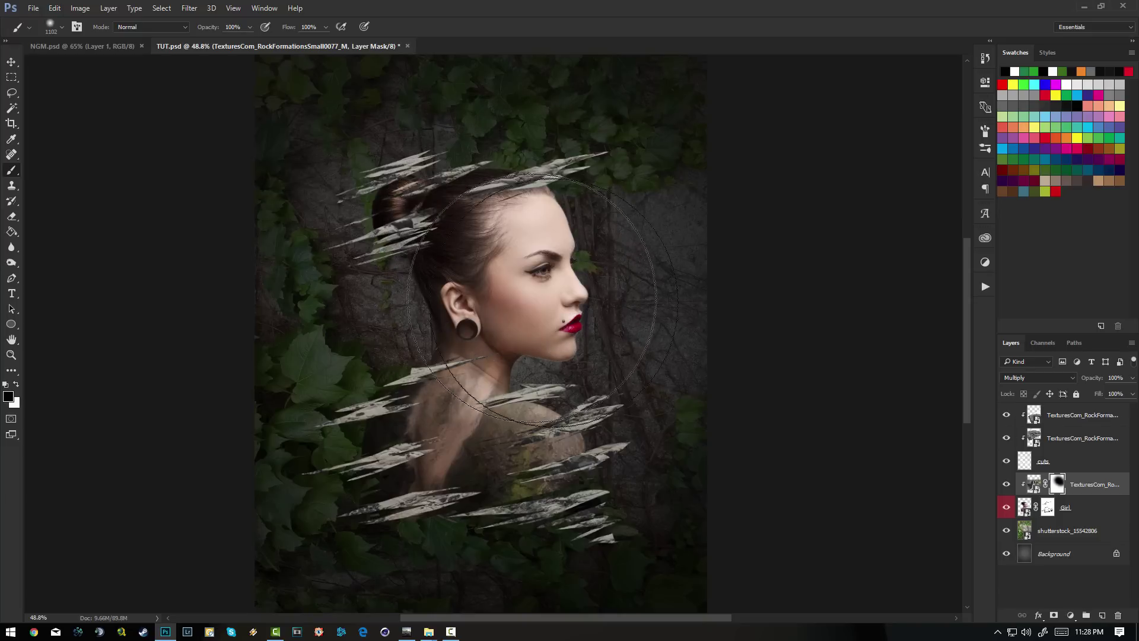
- Partly restore the texture on the cheek and lower face by painting white on the mask at 21% brush opacity
key("x")
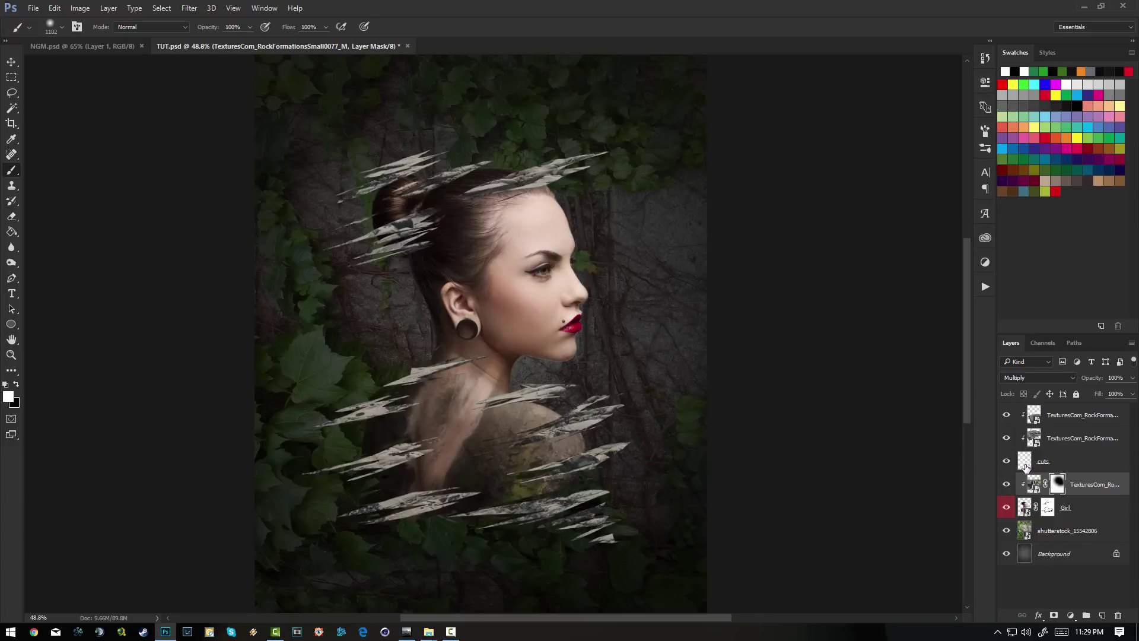
key("3")
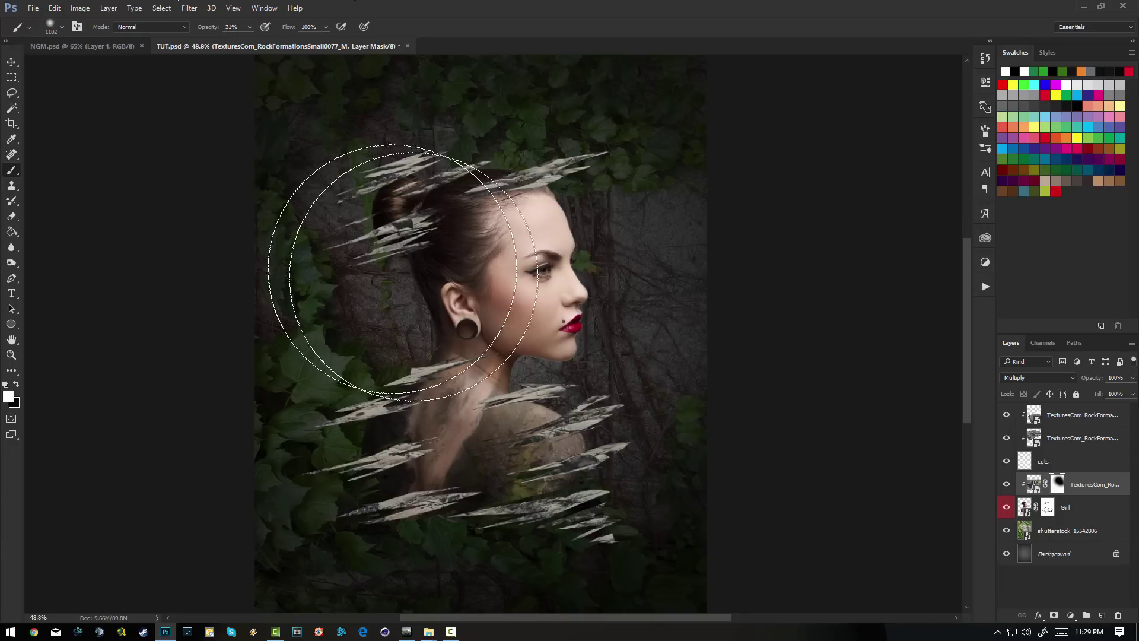
left_click(521, 328)
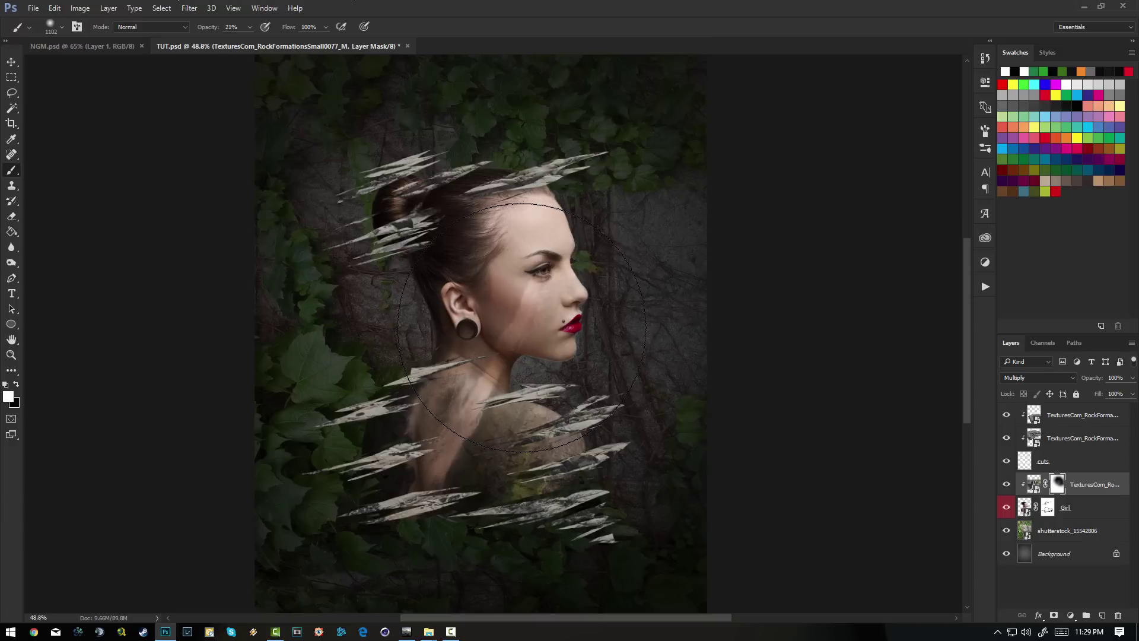
left_click(520, 329)
left_click(520, 328)
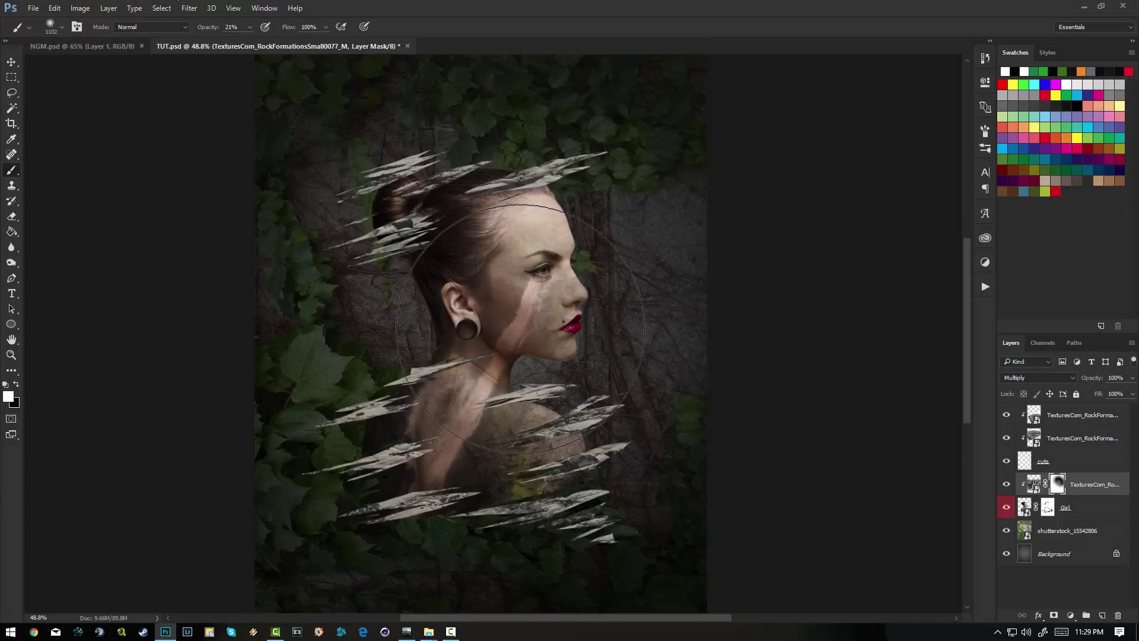
left_click(521, 330)
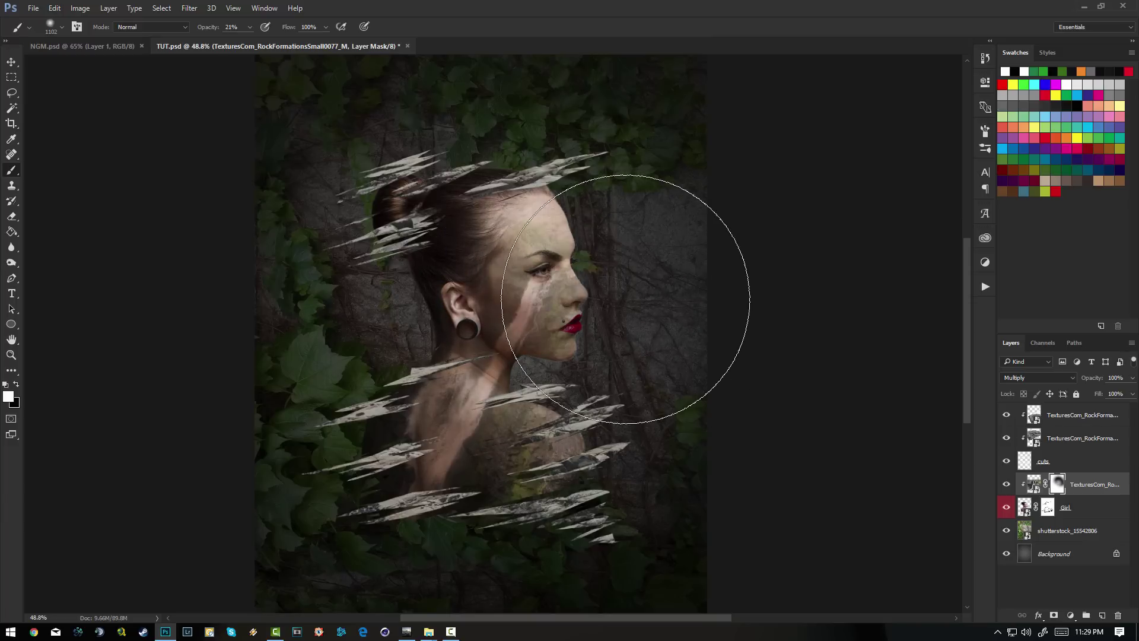
- Return the brush to 100% opacity and paint black on the mask to clear the texture from the forehead and hair
type("100")
key("Return")
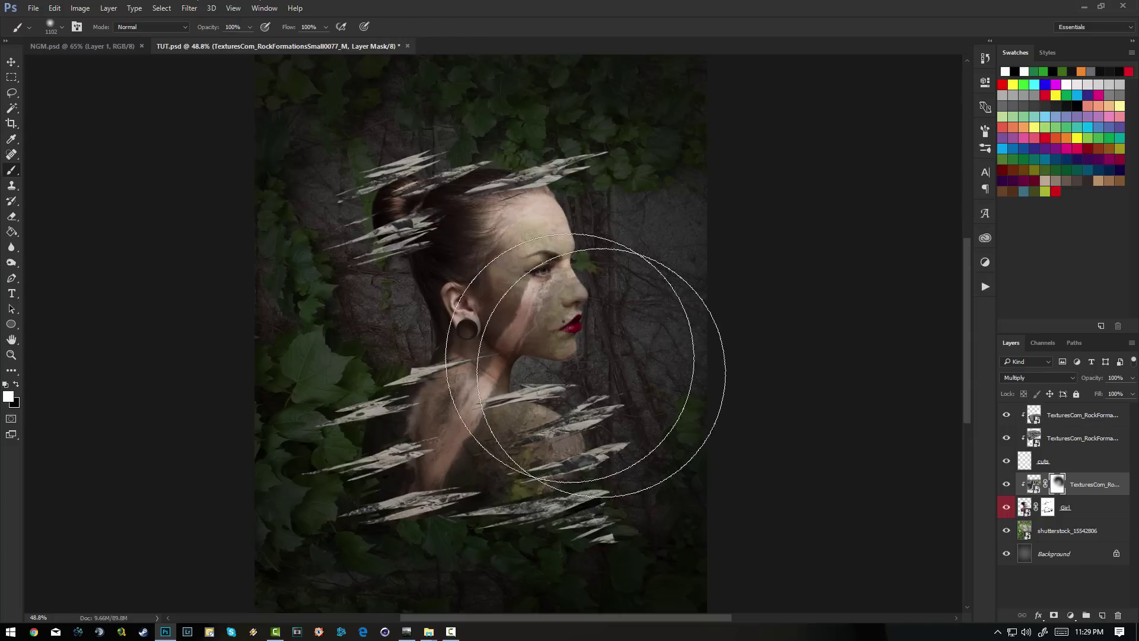
left_click(534, 331)
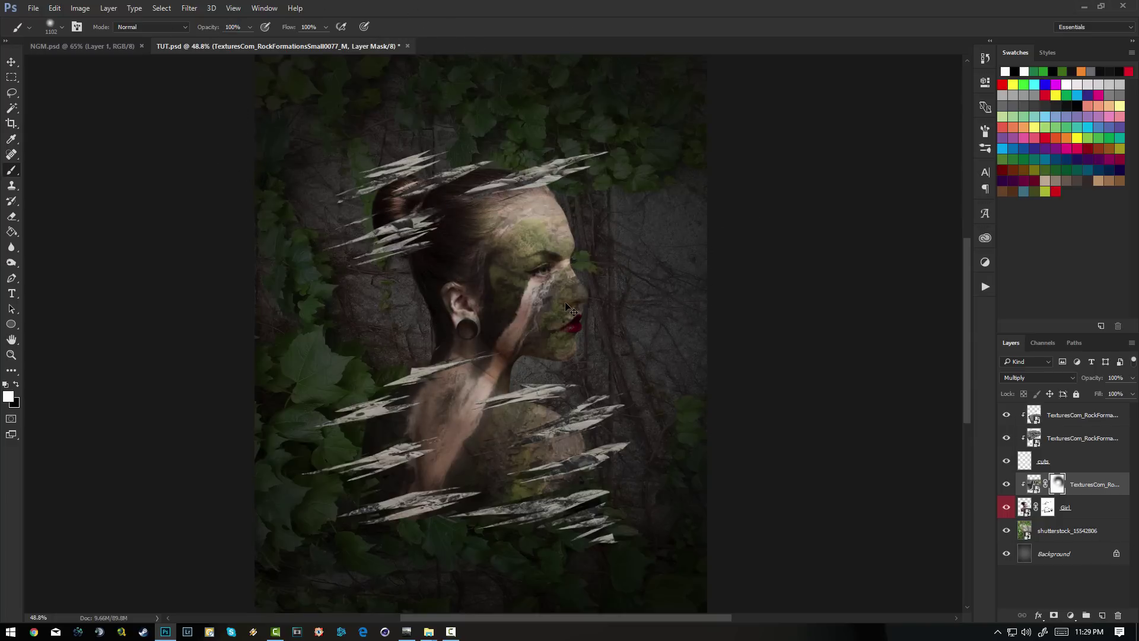
key("ctrl+z")
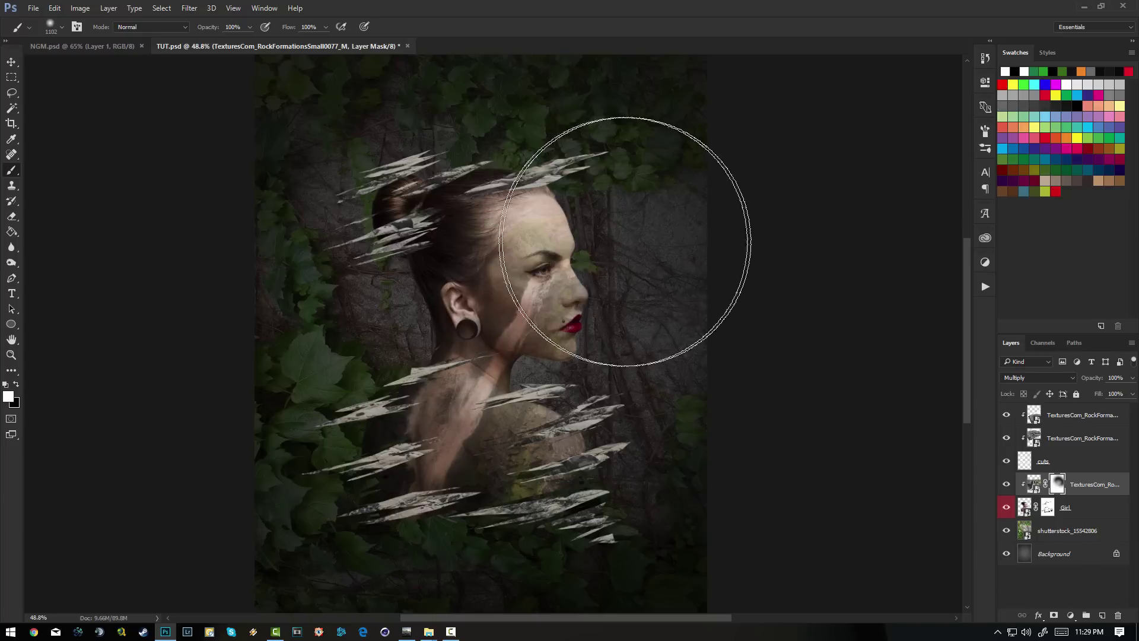
key("x")
left_click_drag(505, 152, 483, 166)
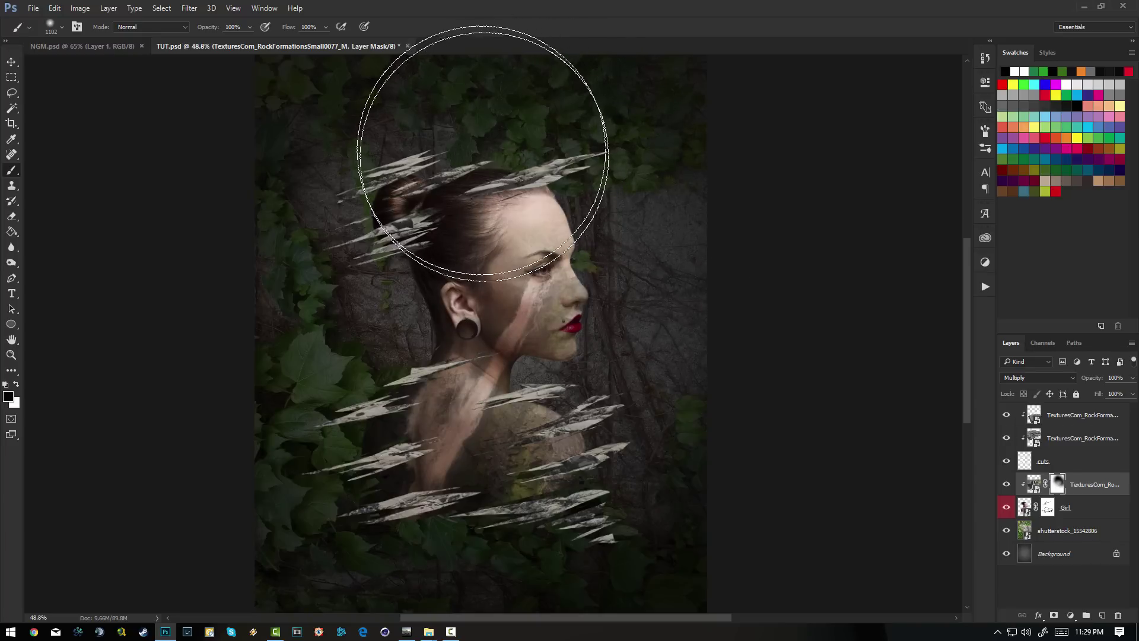
- Compare the masked texture on the portrait with the finished artwork in NGM.psd, and return to TUT.psd
left_click(91, 47)
key("ctrl+0")
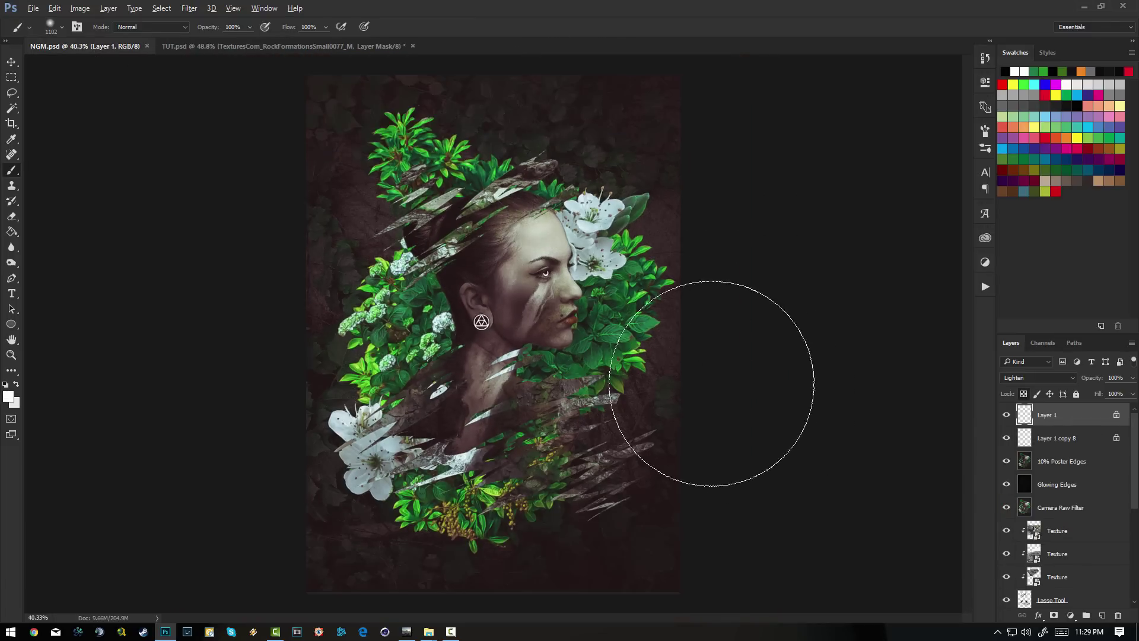
left_click(198, 45)
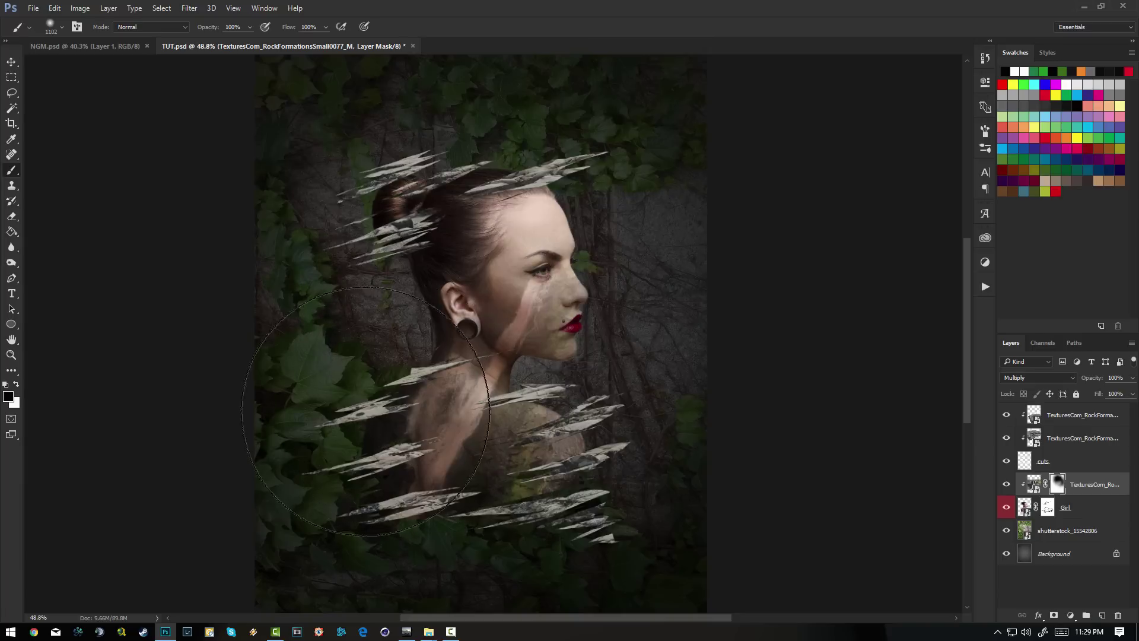
key("ctrl+Tab")
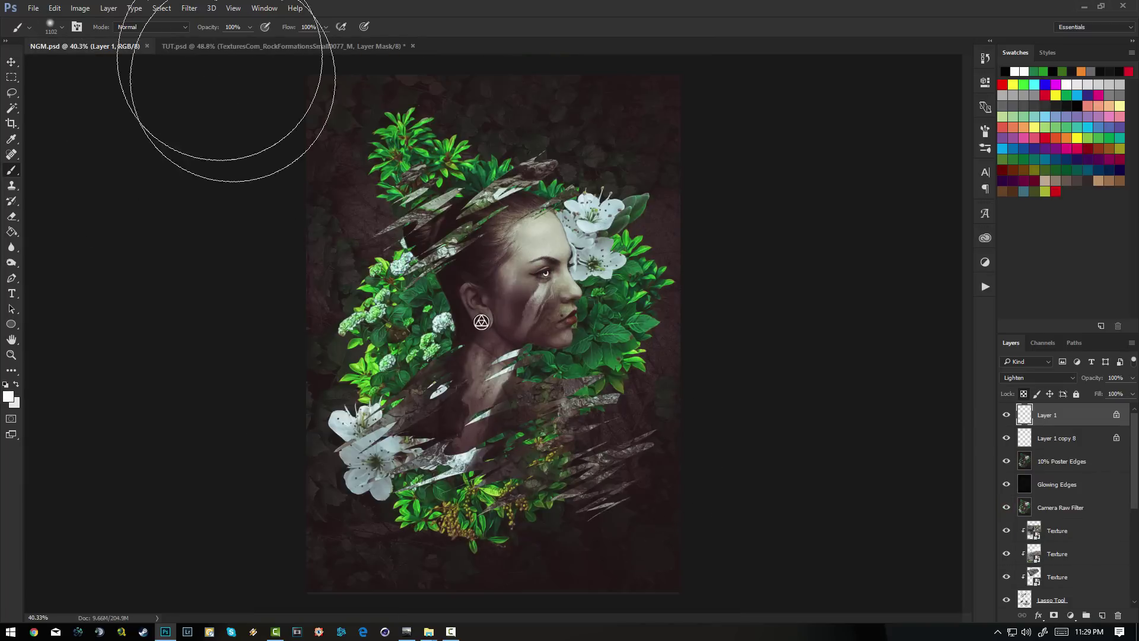
left_click(223, 48)
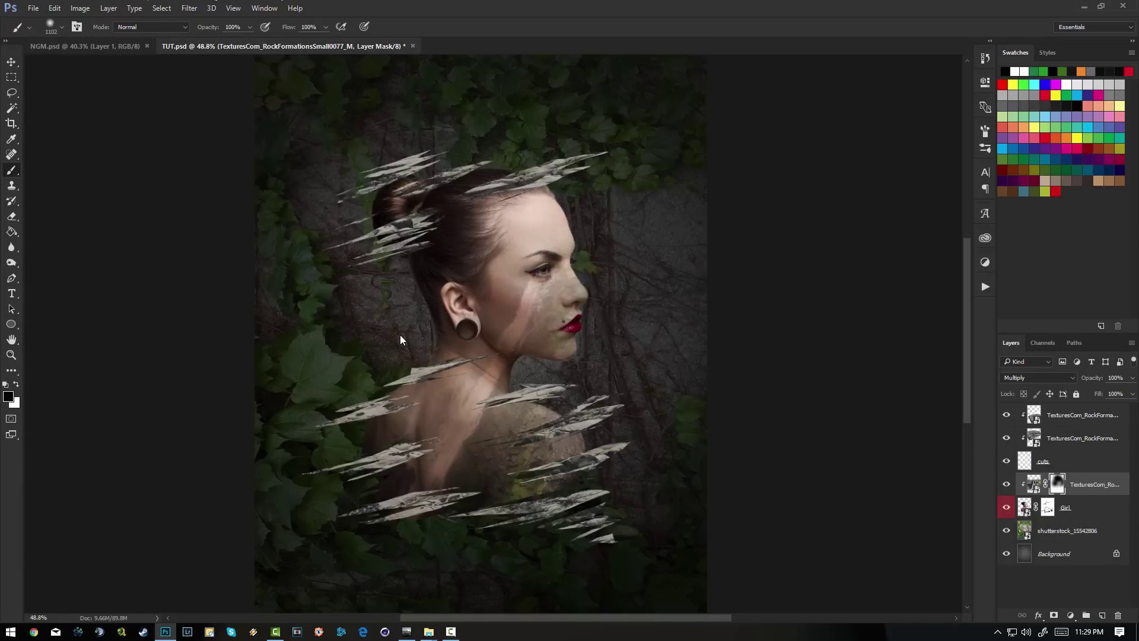
- Refine the mask with white along the back and rear of the head and black over the forehead, and check against NGM.psd
left_click(442, 328)
key("x")
mouse_move(382, 343)
left_mouse_down()
mouse_move(380, 272)
mouse_move(338, 224)
mouse_move(330, 191)
left_mouse_up()
key("x")
mouse_move(578, 187)
left_mouse_down()
mouse_move(618, 184)
mouse_move(603, 222)
left_mouse_up()
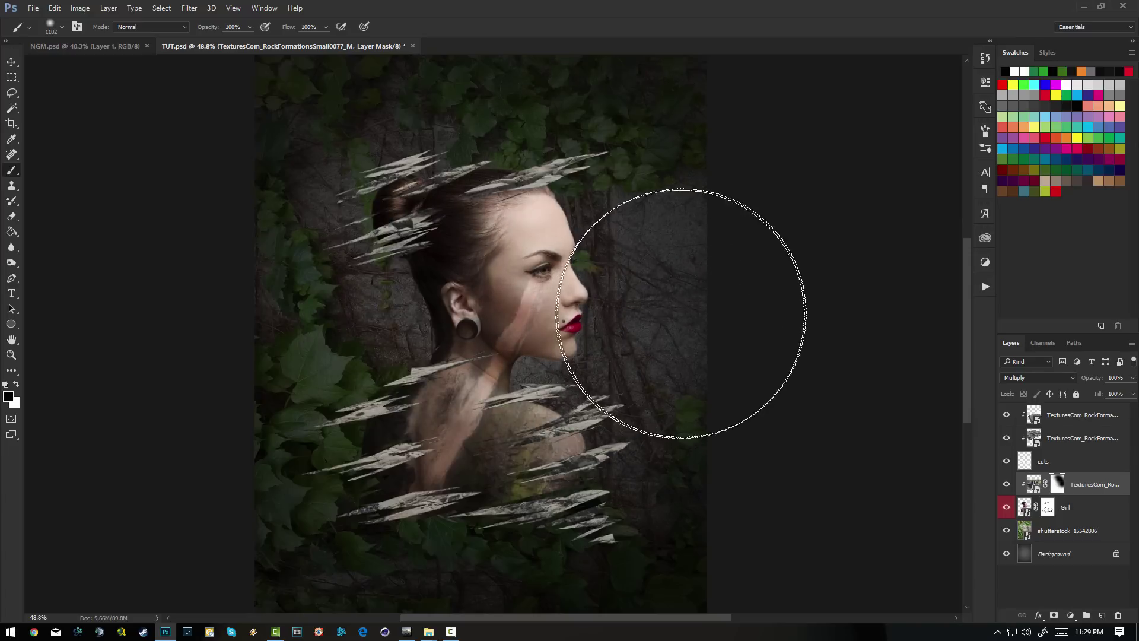
left_click(87, 46)
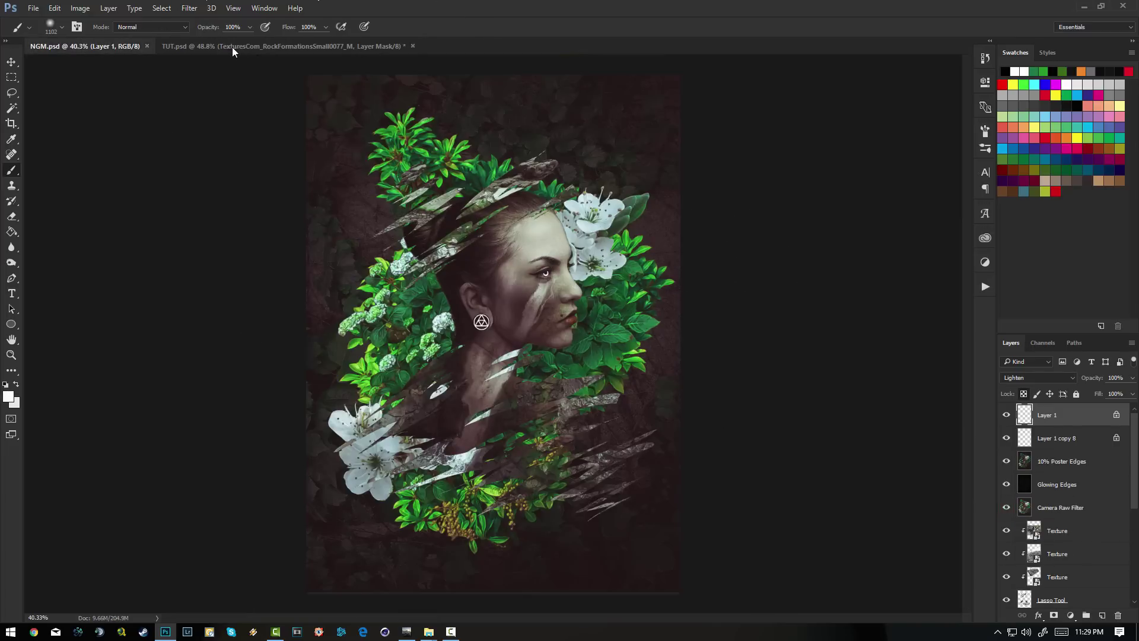
- Return to TUT.psd, shrink the brush, and touch up the texture mask around the mouth and chin at 40% brush opacity
left_click(231, 47)
right_click(609, 273)
left_click_drag(730, 302, 728, 301)
key("Return")
key("x")
left_click(548, 317)
key("x")
mouse_move(549, 317)
left_mouse_down()
mouse_move(579, 318)
mouse_move(575, 339)
left_mouse_up()
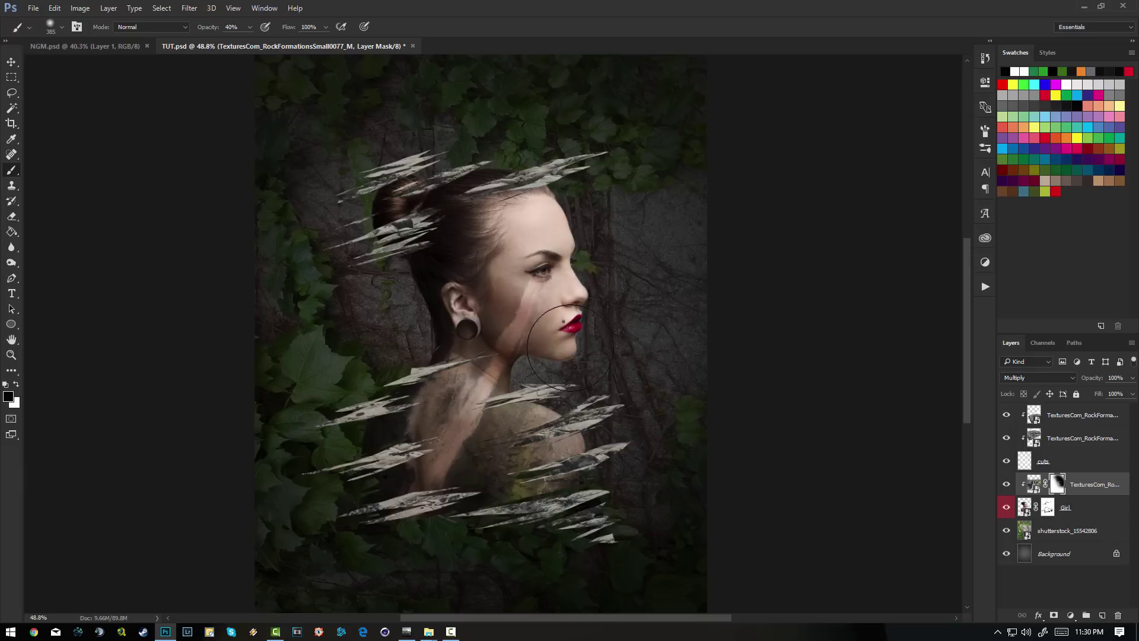
key("4")
key("x")
mouse_move(570, 314)
left_mouse_down()
mouse_move(567, 352)
mouse_move(551, 326)
mouse_move(512, 309)
mouse_move(519, 301)
mouse_move(513, 335)
left_mouse_up()
- Restore the texture over the lips and chin with white on the mask, and fade it around the ear and neck with black
key("x")
key("x")
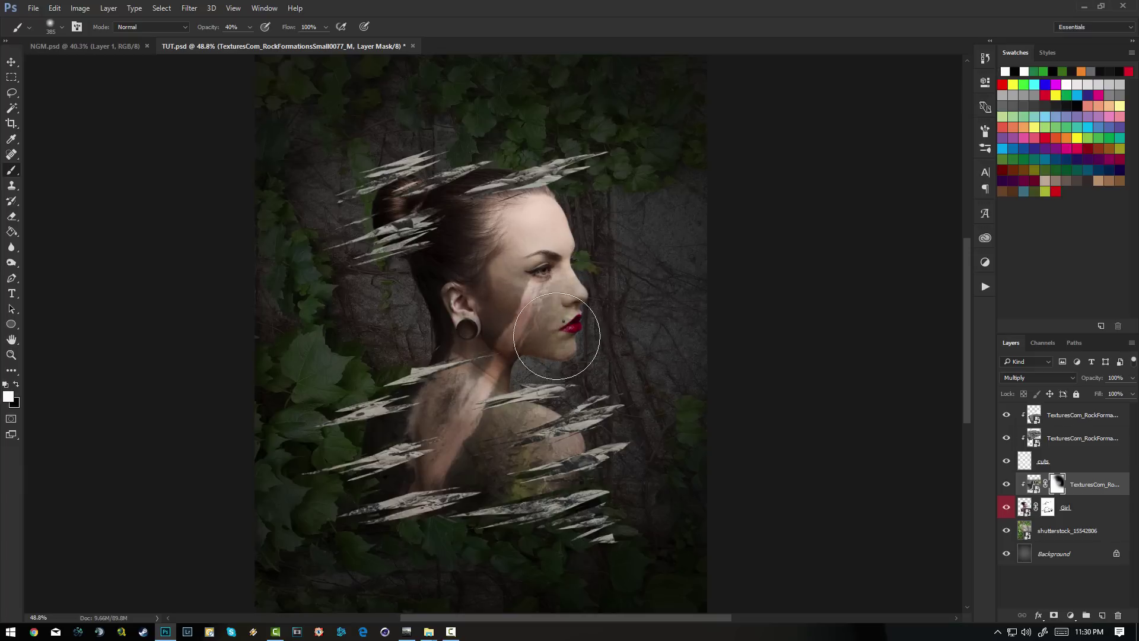
key("x")
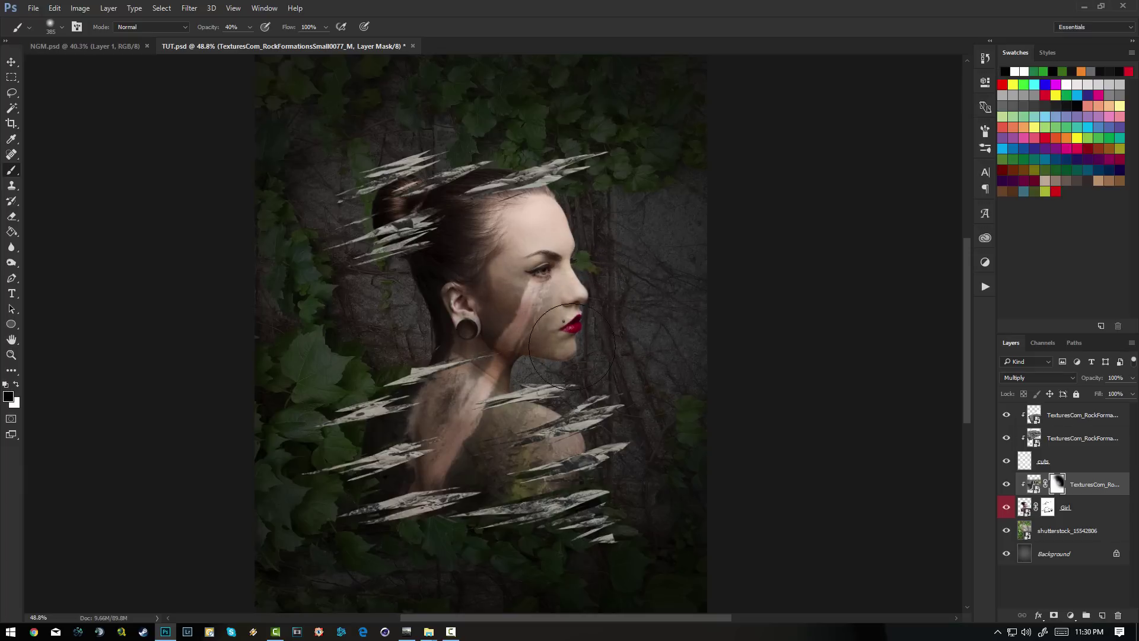
key("x")
left_click_drag(566, 300, 548, 347)
key("x")
mouse_move(462, 326)
left_mouse_down()
mouse_move(445, 382)
mouse_move(458, 388)
mouse_move(453, 379)
left_mouse_up()
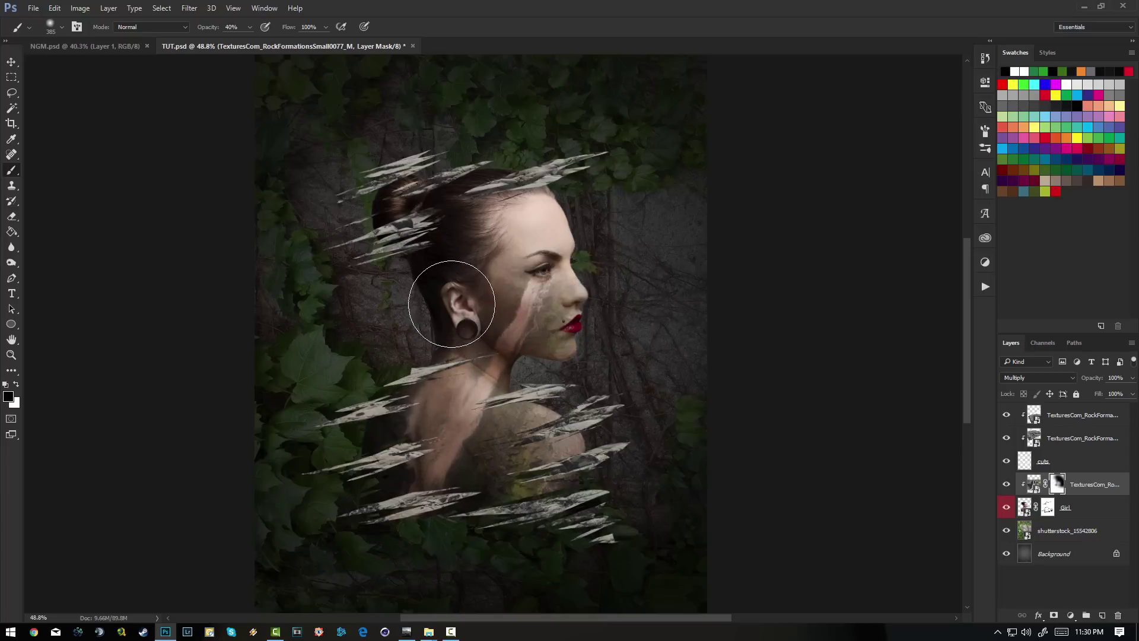
key("x")
key("h")
left_click_drag(508, 458, 516, 359)
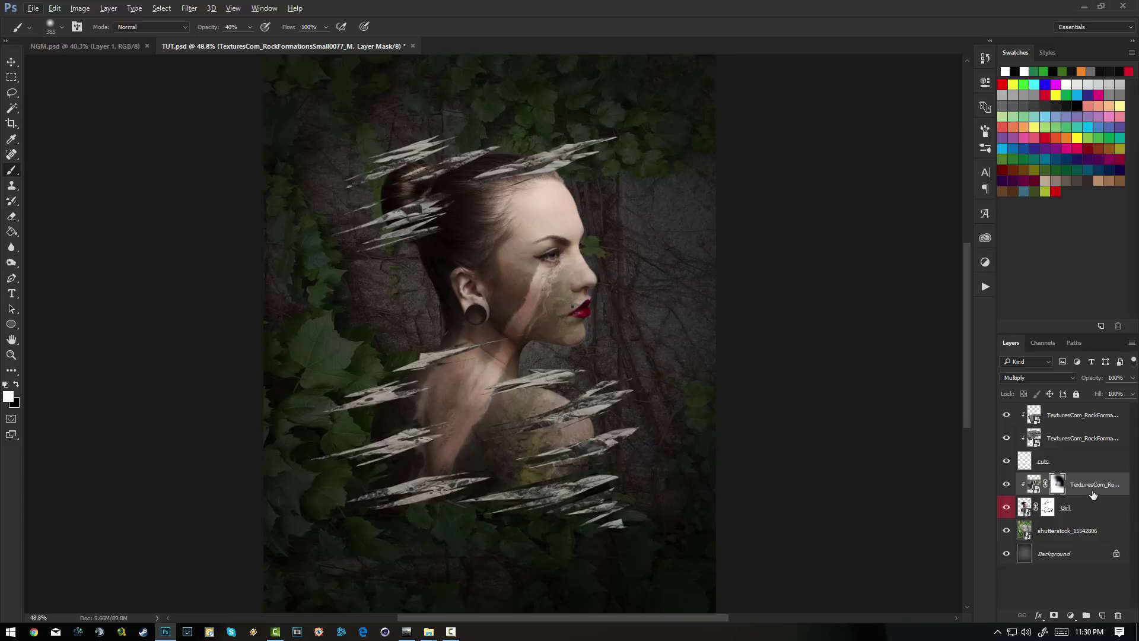
- Group the portrait layer with its clipped texture, name the group Girl, colour-label it red and expand it
key("ctrl+2")
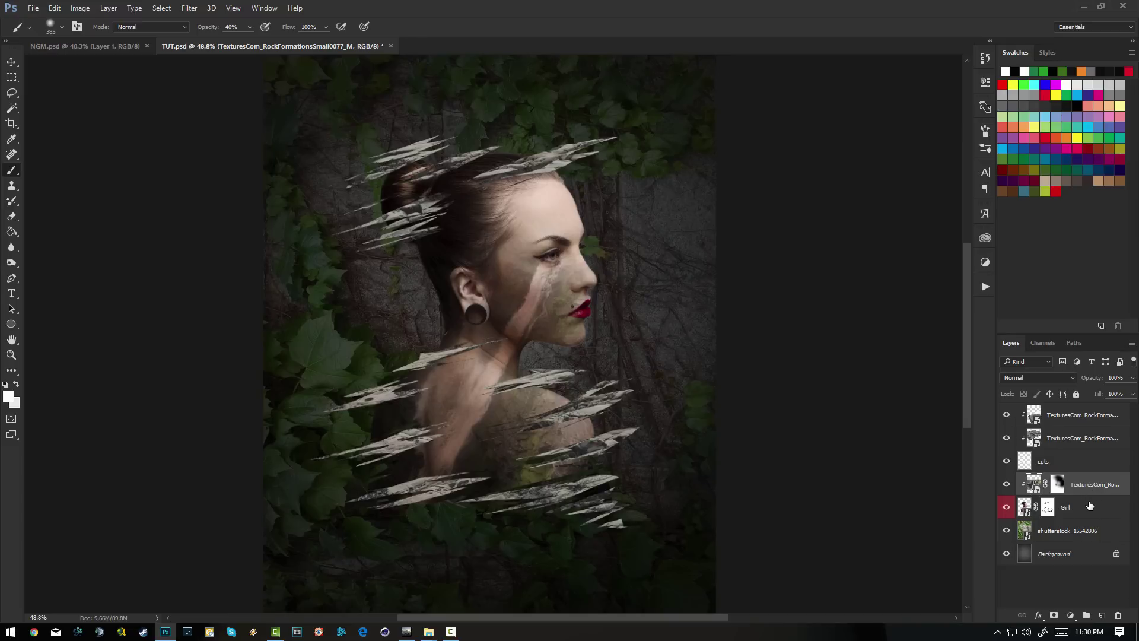
left_click(1090, 506)
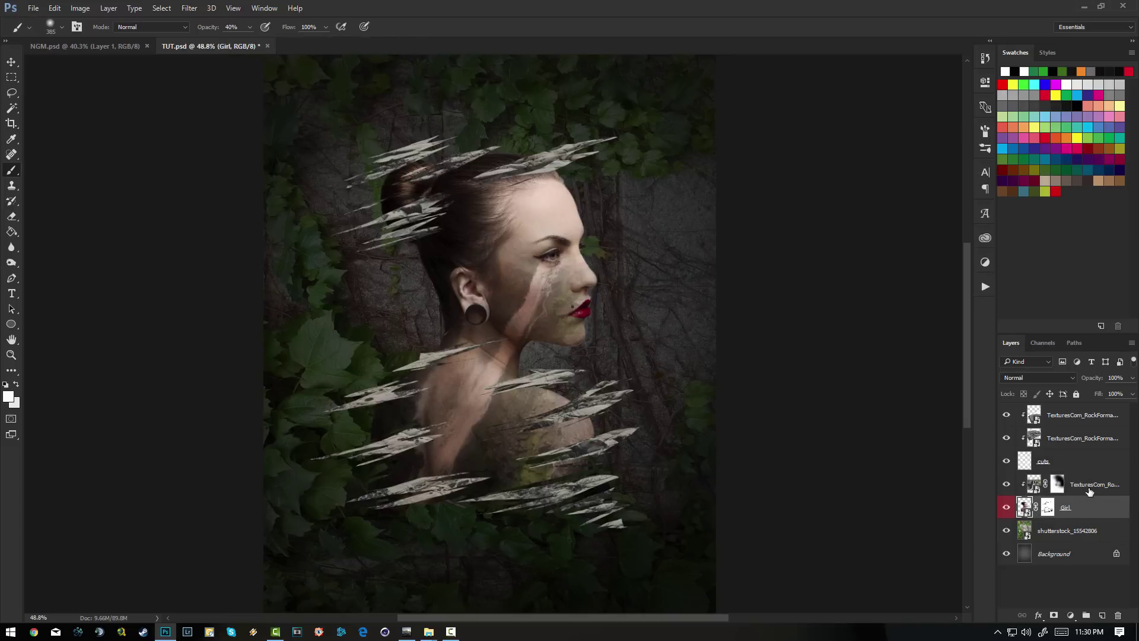
left_click(1090, 485, "shift")
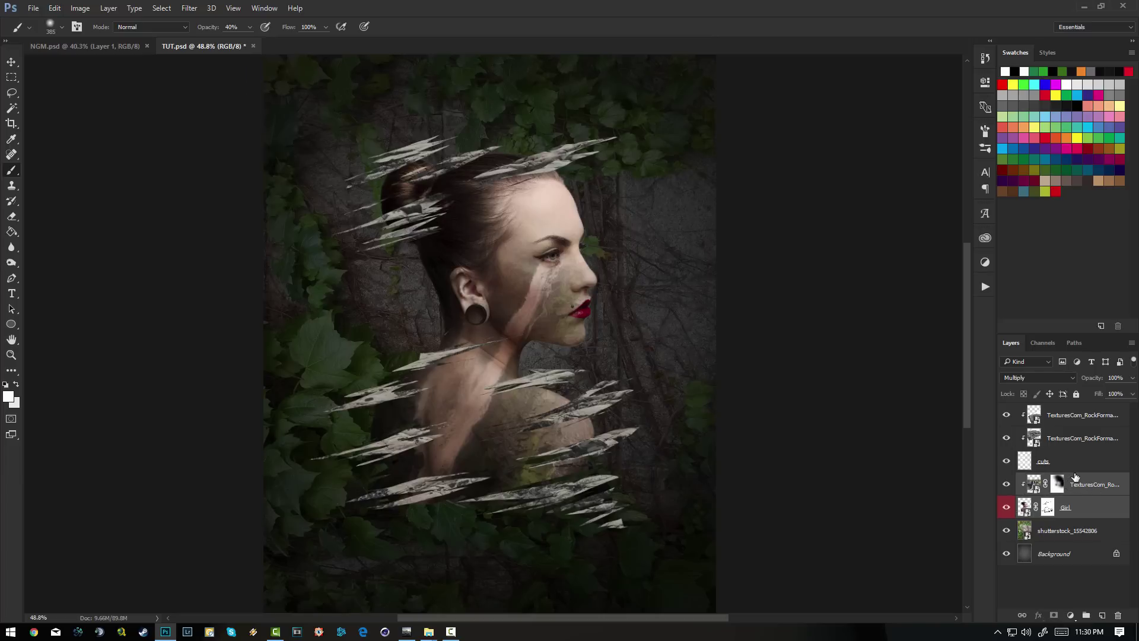
key("ctrl+g")
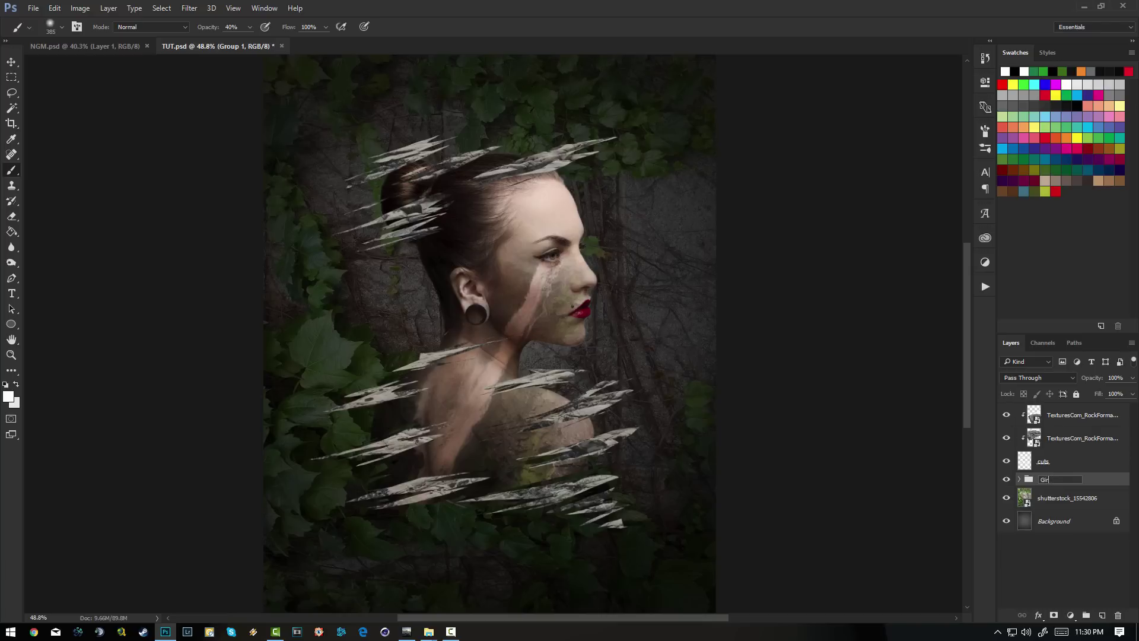
key("Return")
right_click(1097, 479)
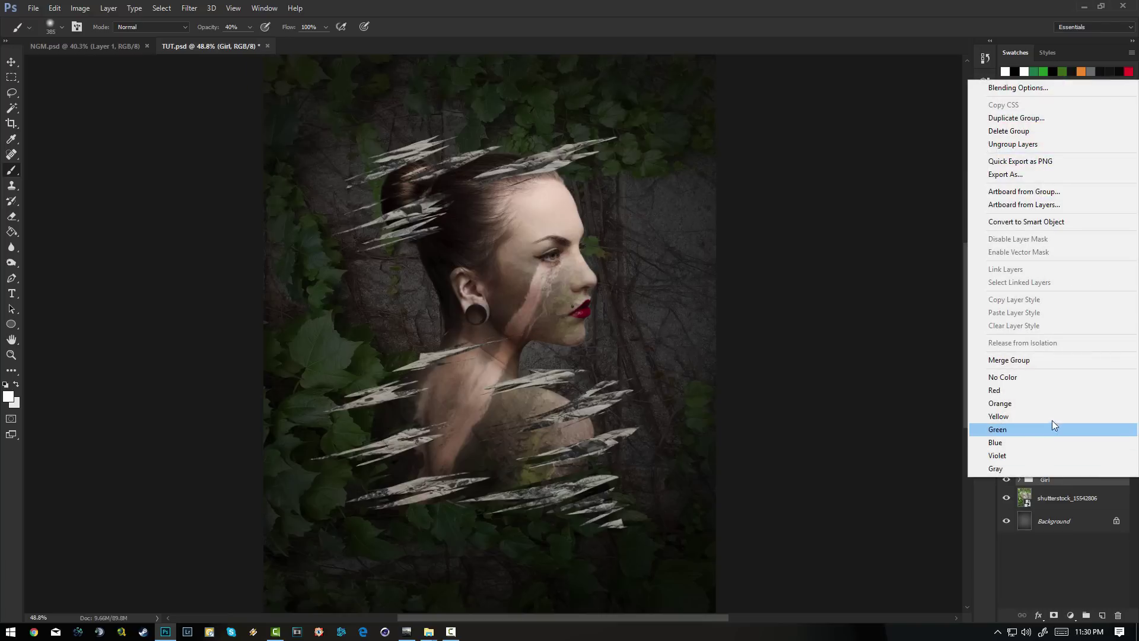
left_click(1044, 390)
left_click(1020, 480)
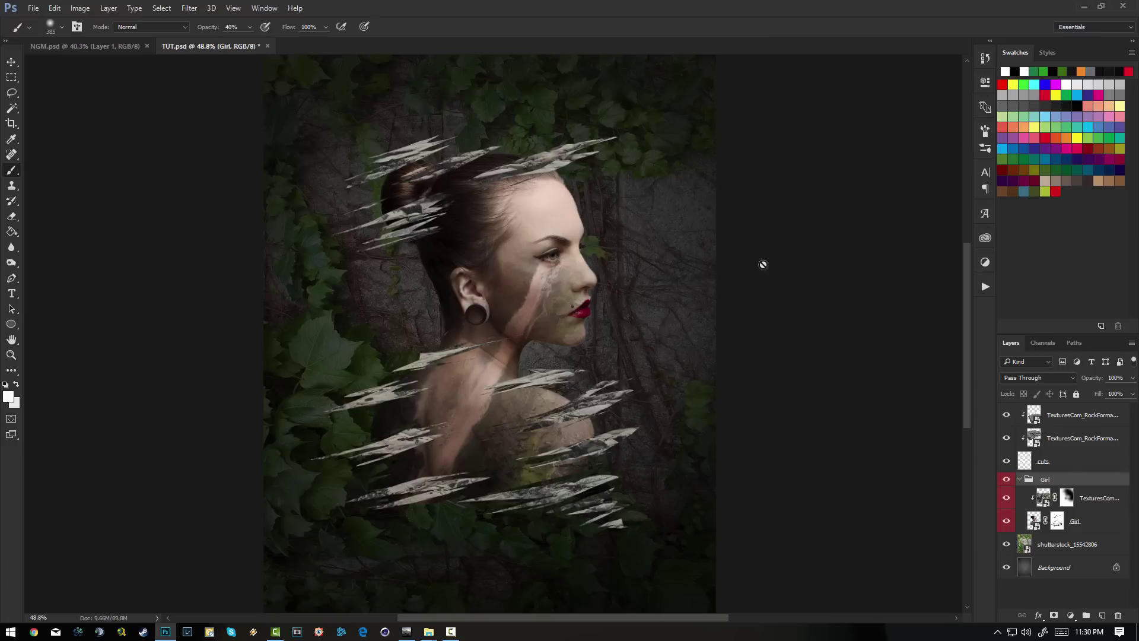
- Check NGM.psd, then place the hydrangea bush image in TUT.psd and rotate it to about -59.7° over the portrait
left_click(99, 45)
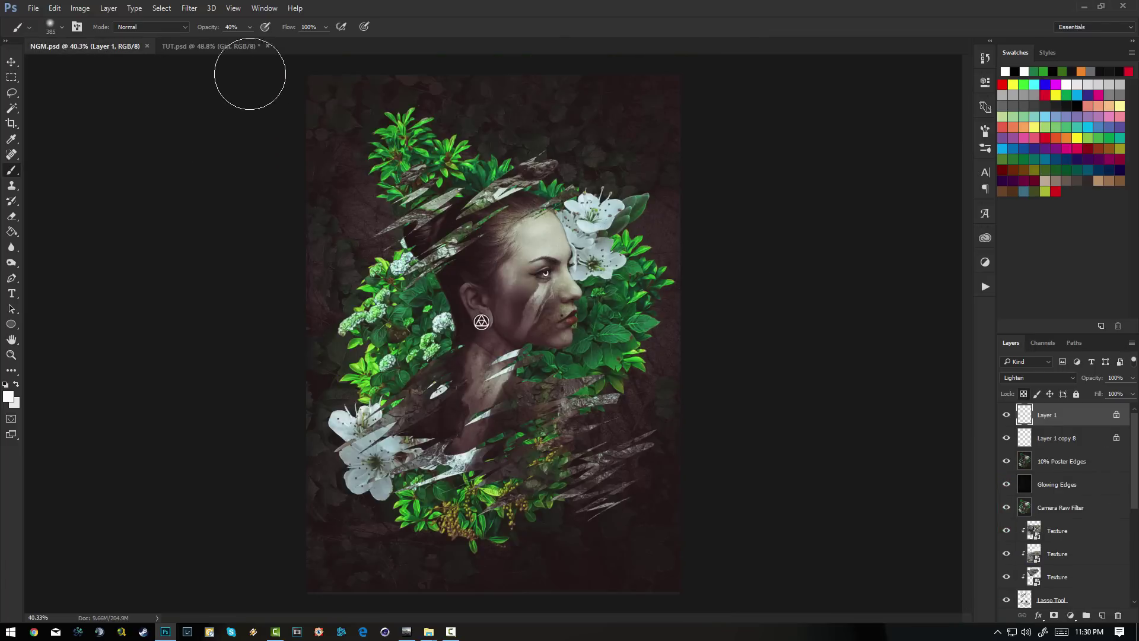
left_click(242, 47)
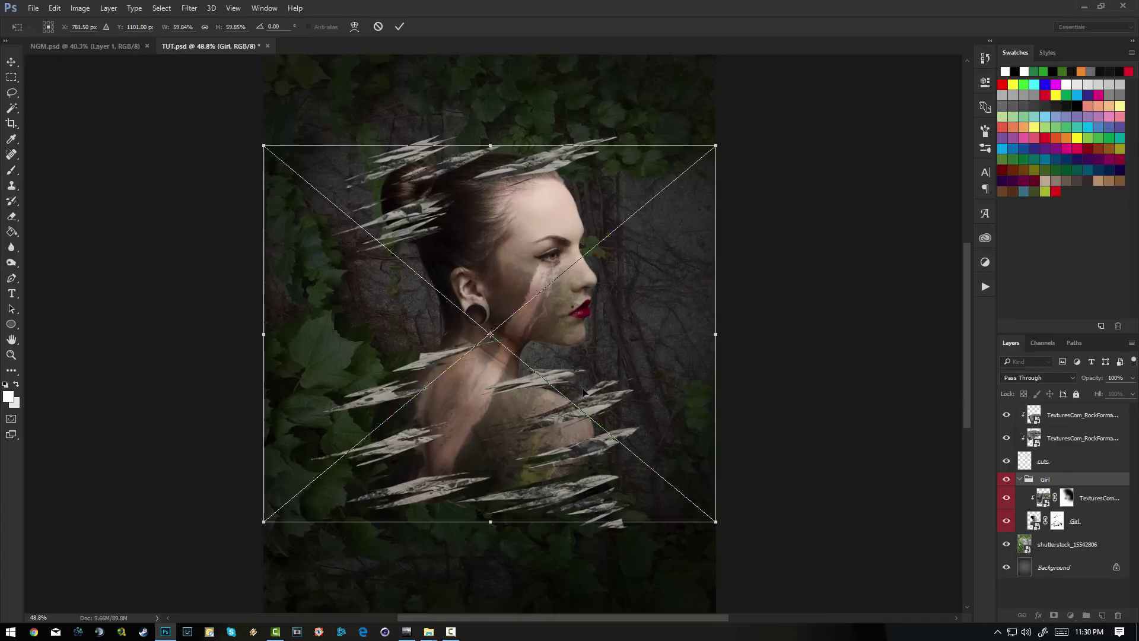
left_click_drag(828, 396, 599, 379)
left_click_drag(741, 425, 597, 250)
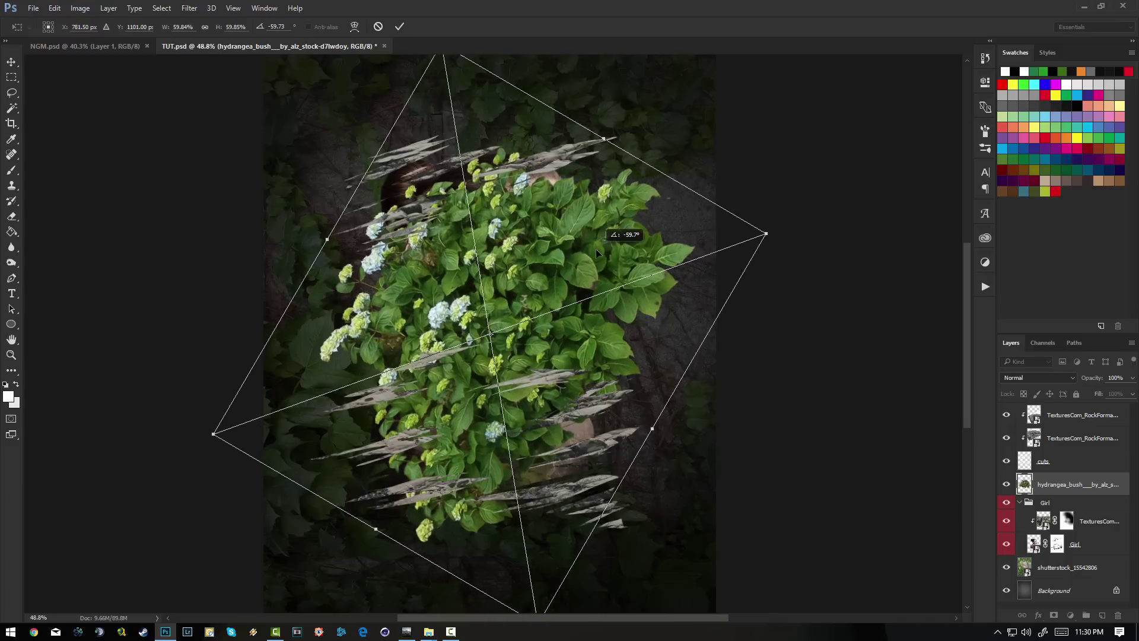
key("Return")
- Move the hydrangea layer beneath the portrait layer inside the Girl group and check it against NGM.psd
key("b")
left_click_drag(1079, 487, 1077, 556)
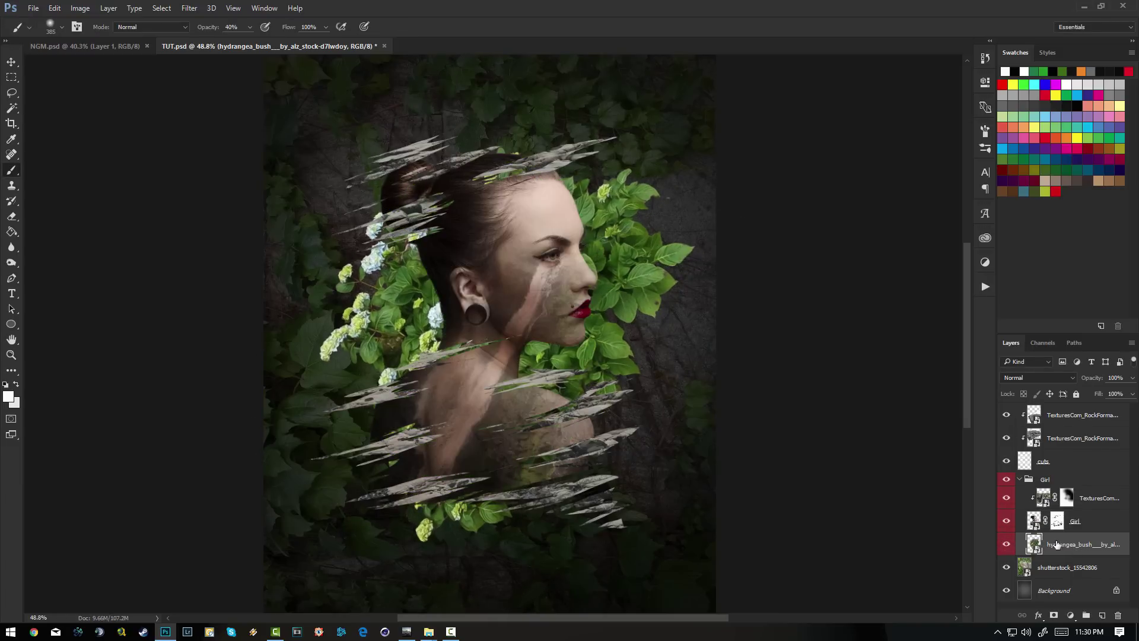
left_click(88, 46)
left_click(252, 48)
scroll(612, 289, "down", 1)
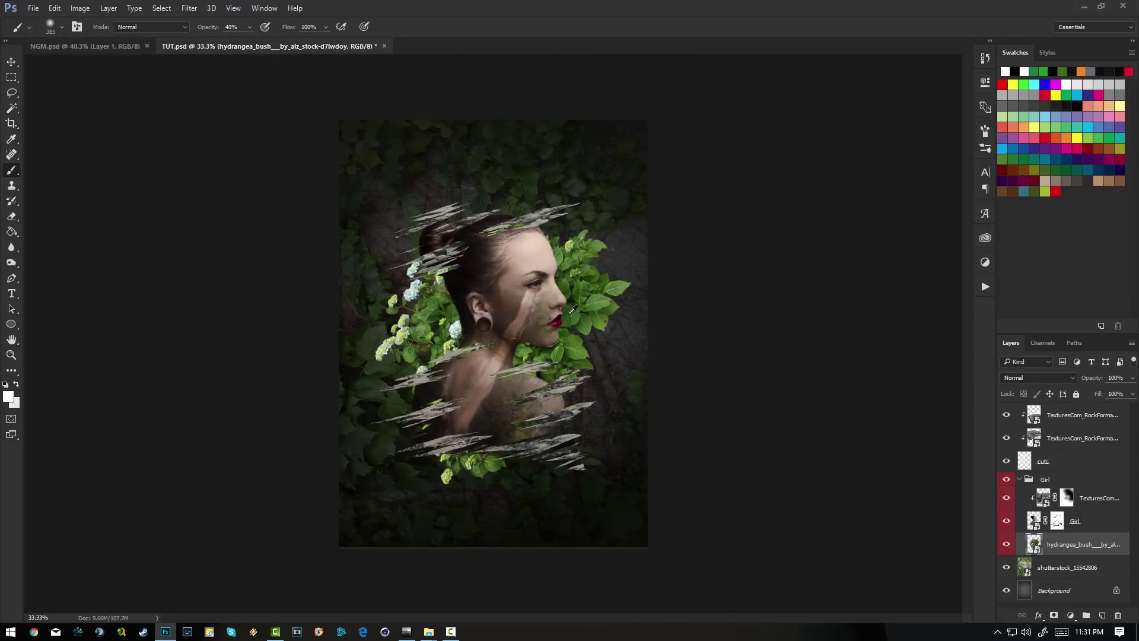
scroll(571, 309, "up", 1)
- Place the blossom image above the hydrangea layer at about 237% scale, just in front of the forehead and nose
key("super+e")
mouse_move(1082, 271)
left_mouse_down()
mouse_move(484, 320)
mouse_move(498, 328)
mouse_move(605, 246)
mouse_move(620, 279)
mouse_move(629, 235)
left_mouse_up()
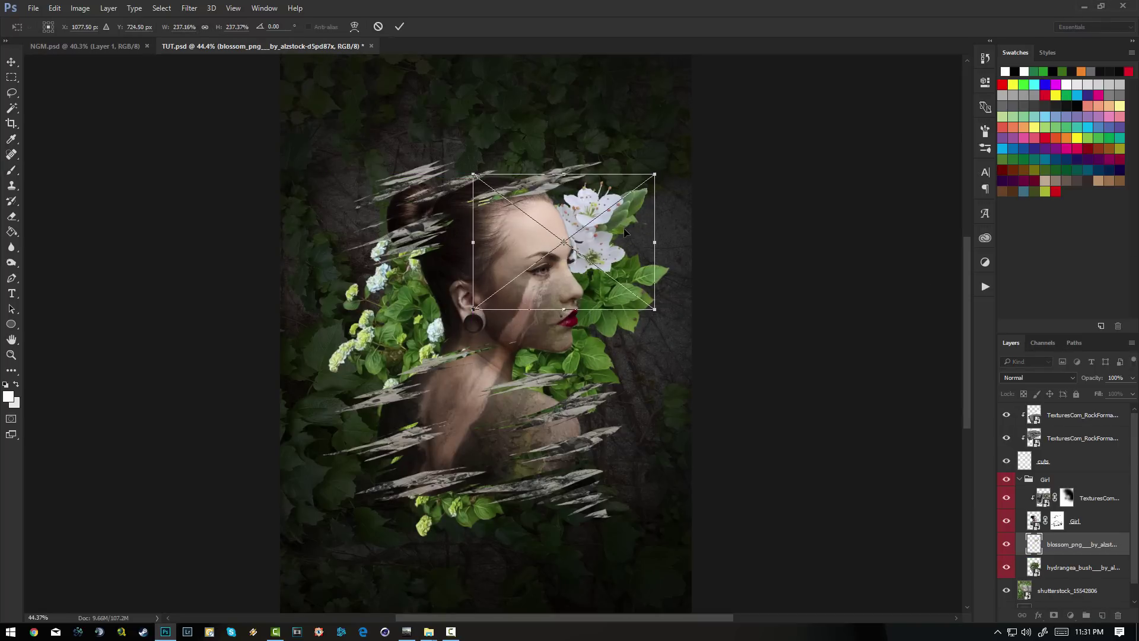
key("Return")
key("b")
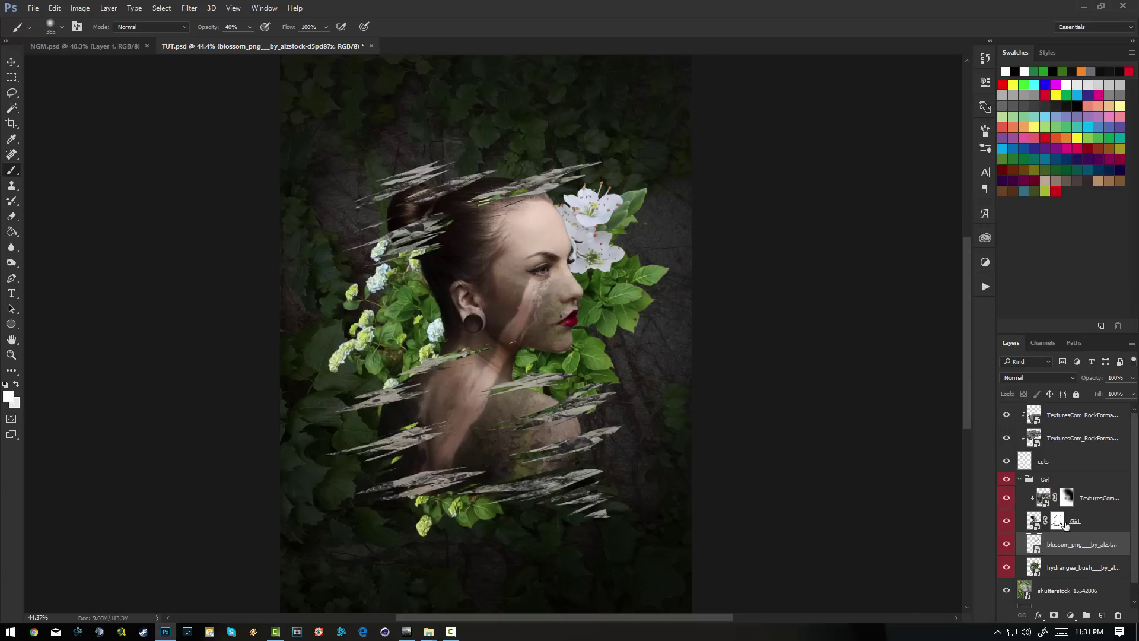
- Duplicate the blossom, move the copy behind the woman's lower back and enlarge it
left_click_drag(1066, 526, 1067, 531)
mouse_move(608, 228)
left_mouse_down()
mouse_move(432, 451)
mouse_move(441, 446)
left_mouse_up()
key("ctrl+t")
left_click_drag(496, 383, 521, 349)
key("Return")
left_click_drag(507, 425, 501, 419)
key("Return")
- Place the shrub_01 image behind the portrait, scaled to about 56%
left_click(429, 631)
left_click_drag(873, 326, 601, 332)
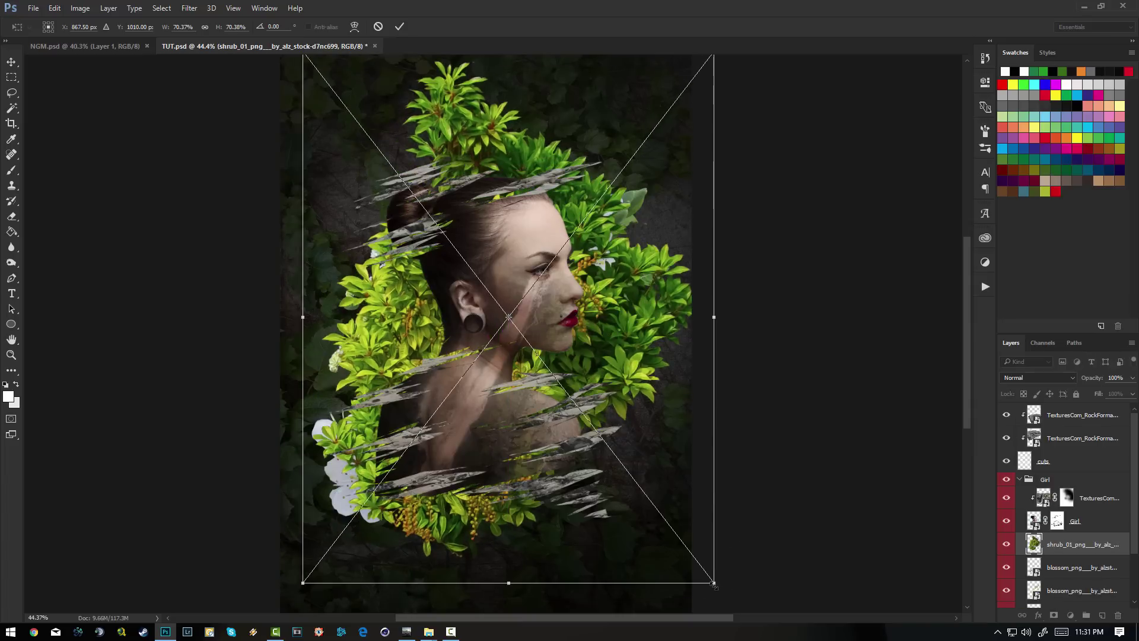
left_click_drag(714, 582, 636, 478)
left_click_drag(593, 317, 635, 391)
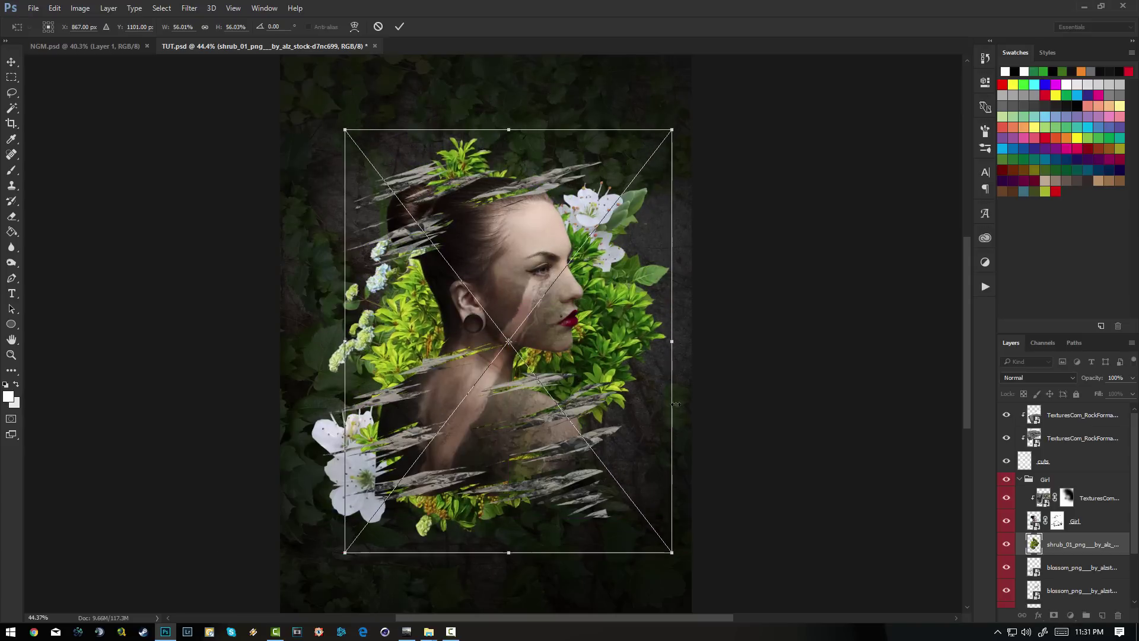
key("Return")
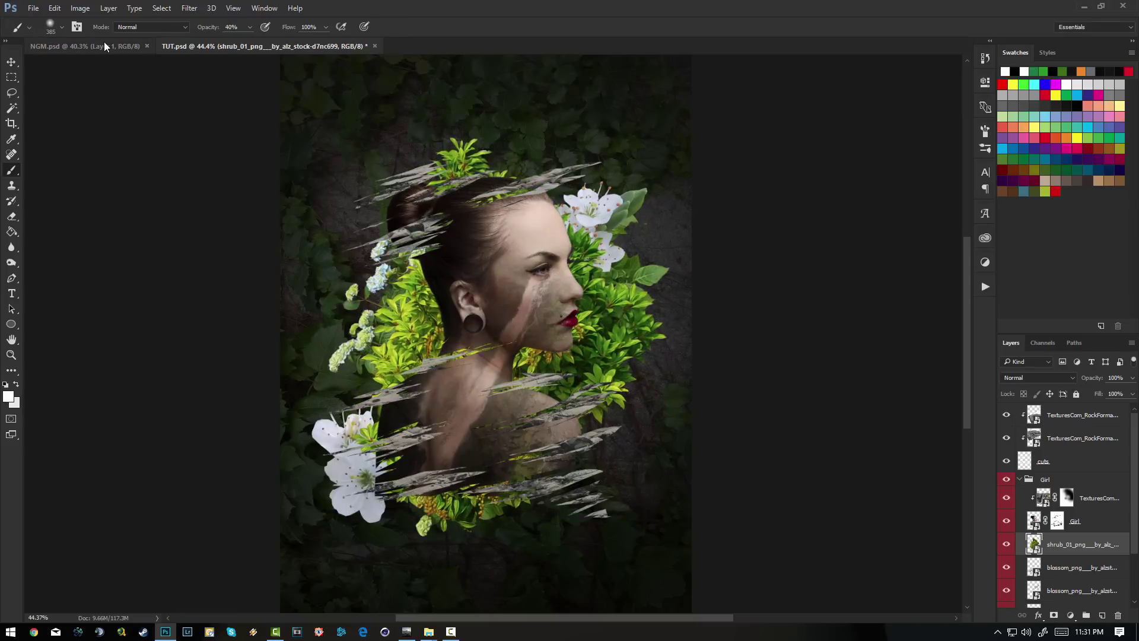
- Try moving the shrub slightly downward while comparing with NGM.psd, and undo the move
left_click(103, 42)
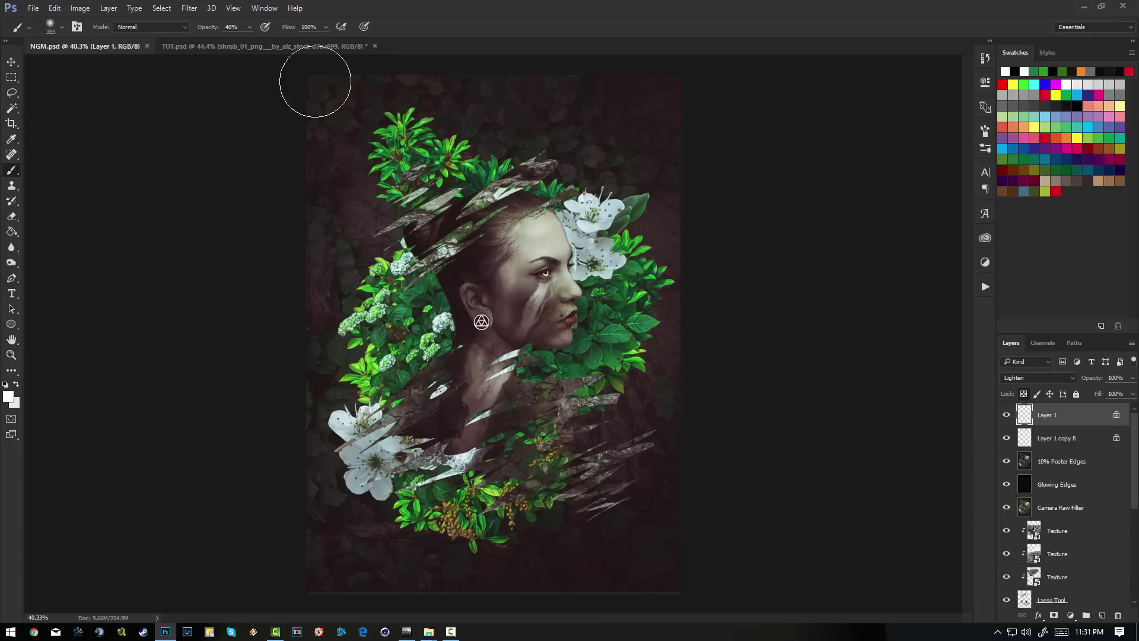
left_click(301, 47)
mouse_move(551, 356)
left_mouse_down()
mouse_move(553, 375)
mouse_move(552, 364)
left_mouse_up()
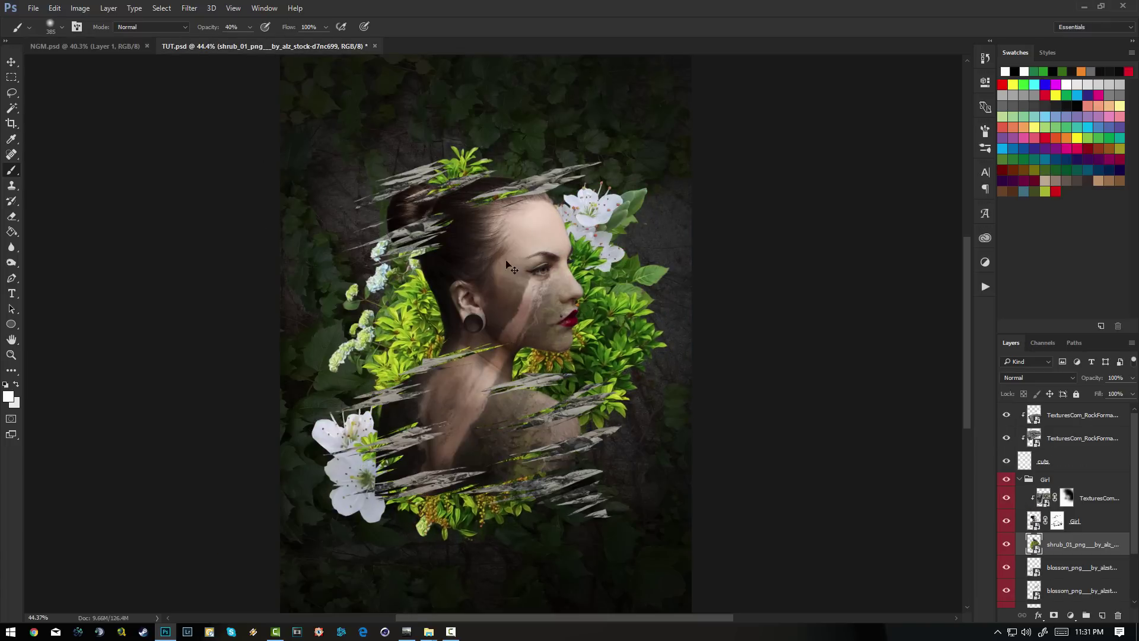
left_click(135, 44)
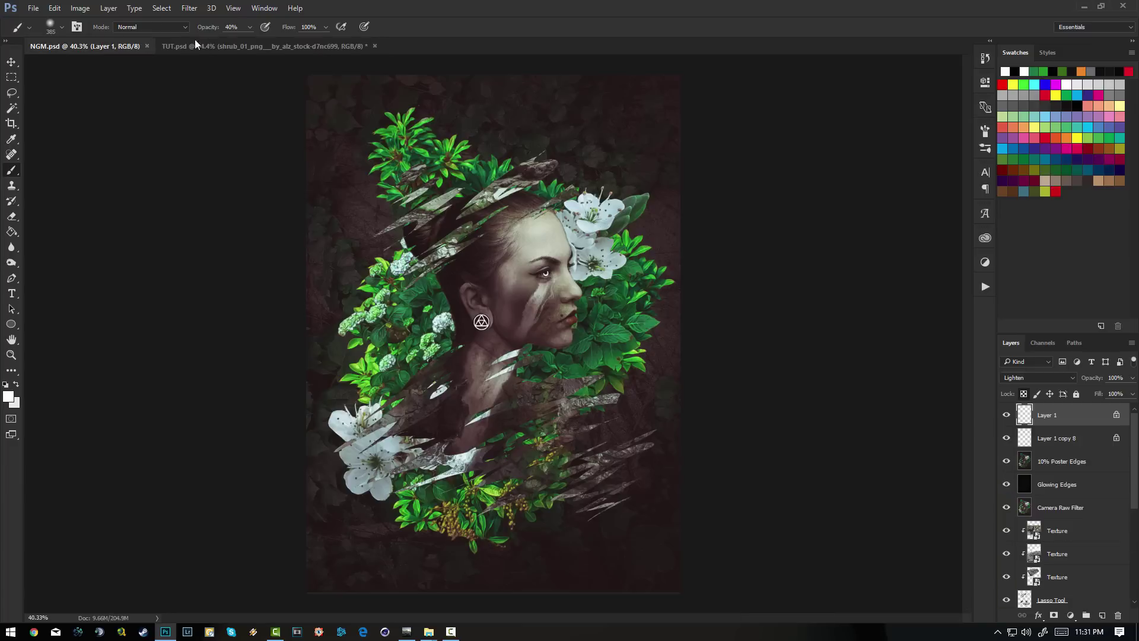
left_click(234, 45)
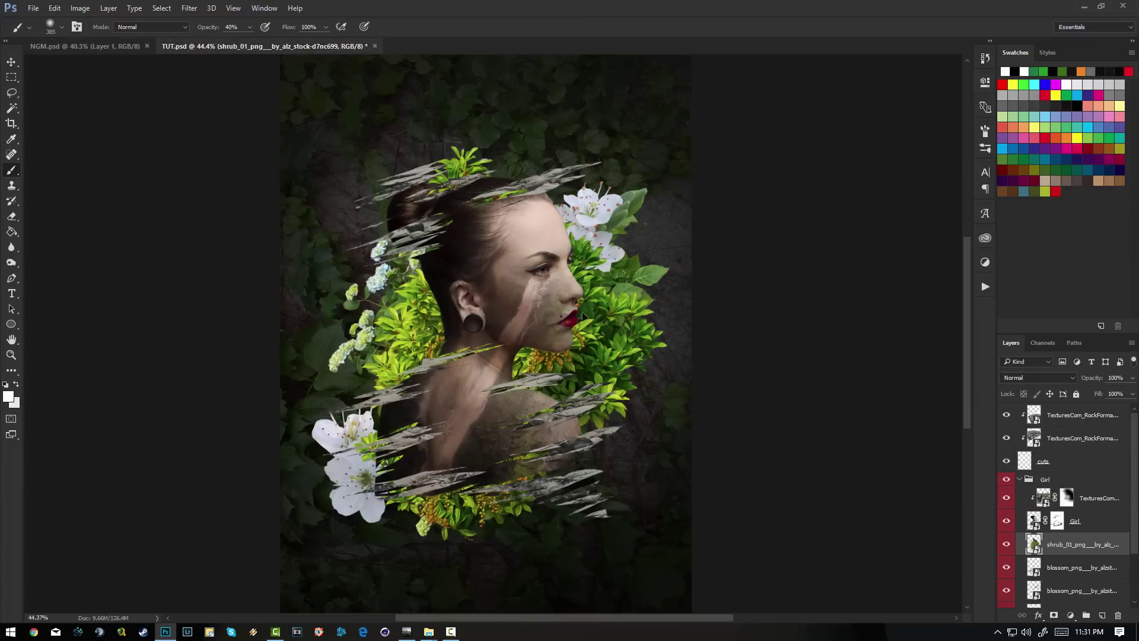
key("ctrl+z")
- Enlarge the shrub to about 63%, rotate it counterclockwise and position it so its leaves surround the portrait
key("ctrl+t")
left_click_drag(625, 487, 667, 534)
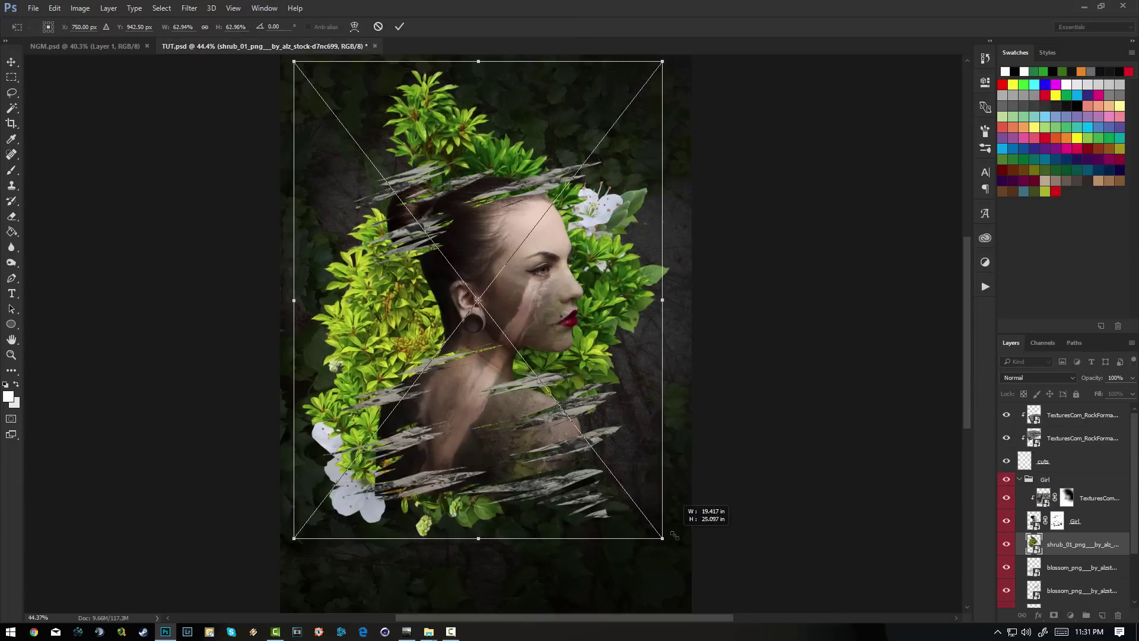
left_click_drag(600, 303, 626, 331)
left_click_drag(706, 341, 766, 279)
left_click_drag(673, 293, 662, 291)
key("Return")
key("b")
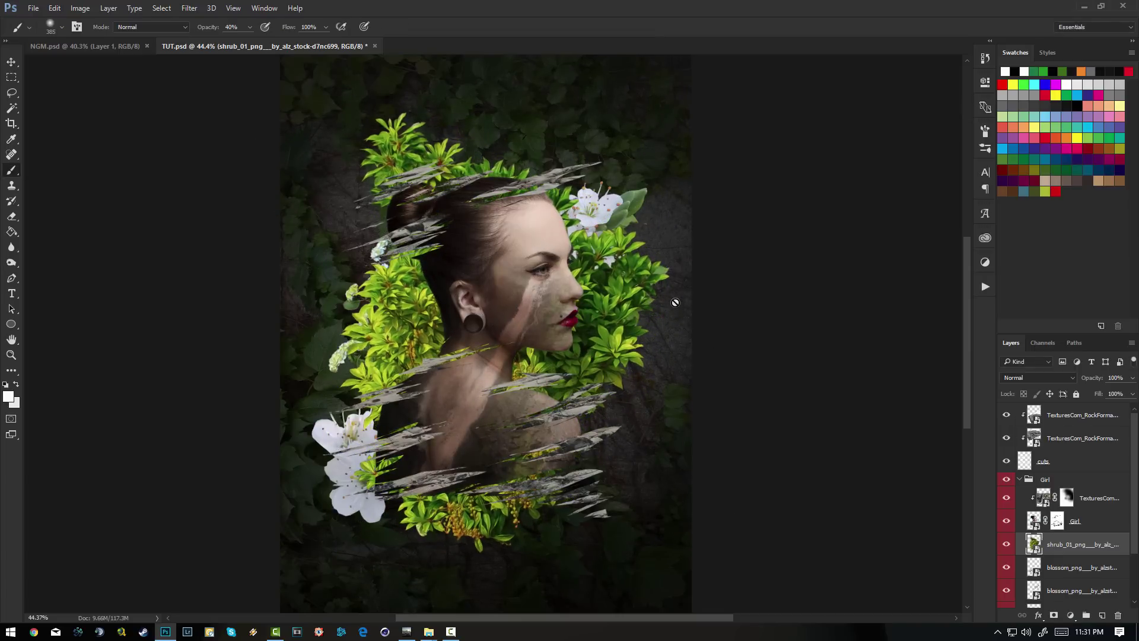
- Move the shrub layer beneath the blossom and hydrangea layers in the Girl group, and compare the arrangement with NGM.psd
left_click_drag(1071, 549, 1084, 605)
scroll(1087, 527, "down", 2)
left_click_drag(1080, 525, 1084, 555)
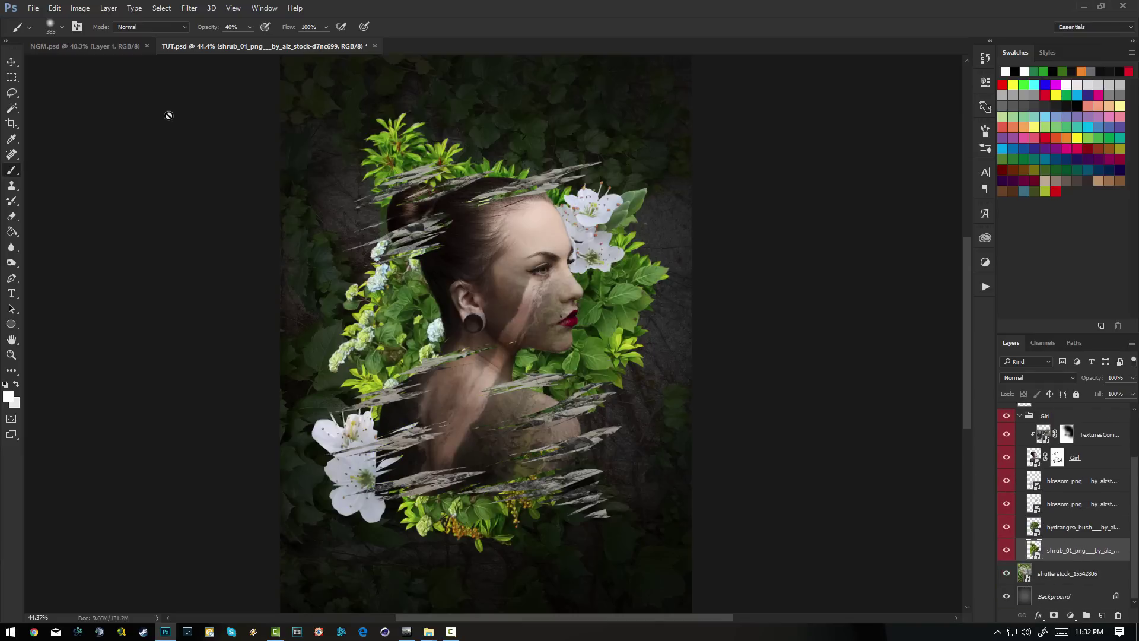
scroll(516, 267, "down", 3)
scroll(530, 337, "up", 3)
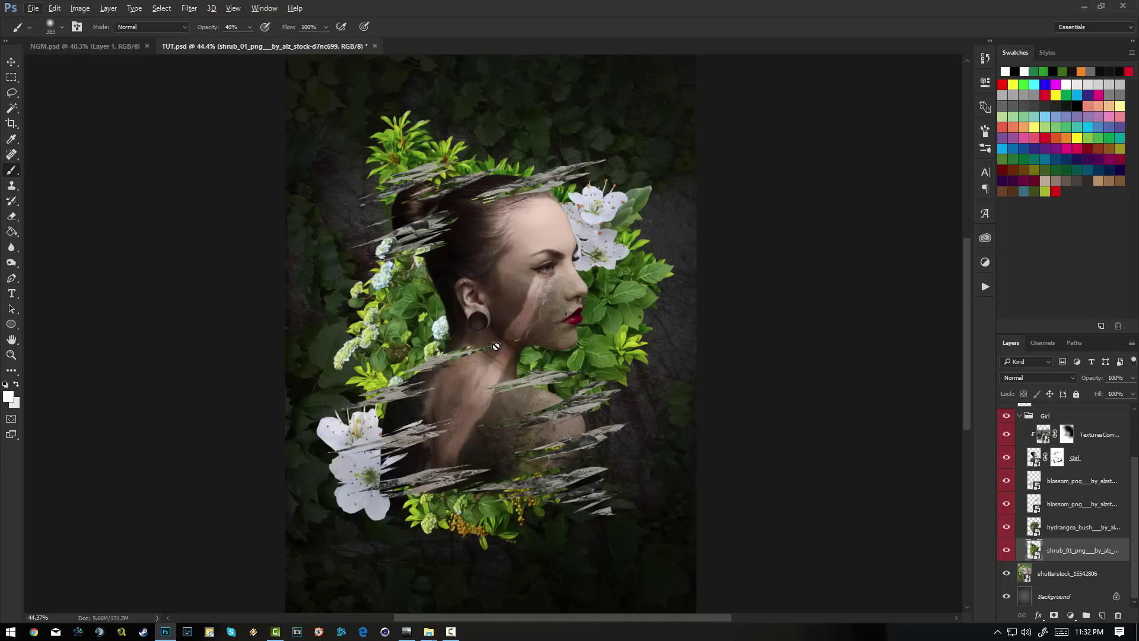
left_click(126, 42)
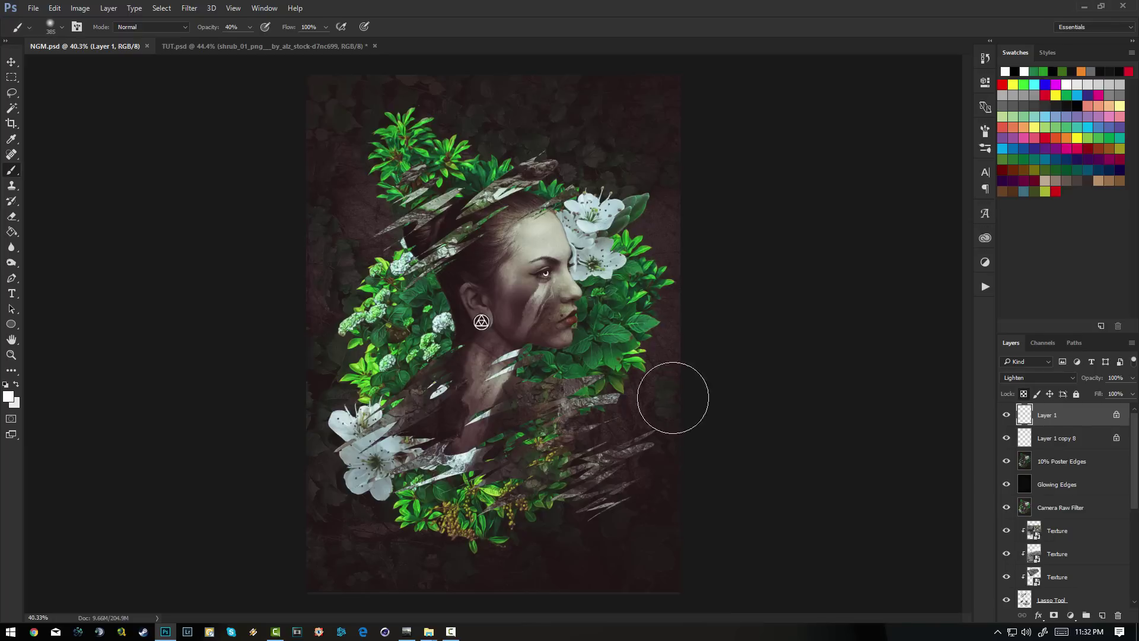
left_click(194, 46)
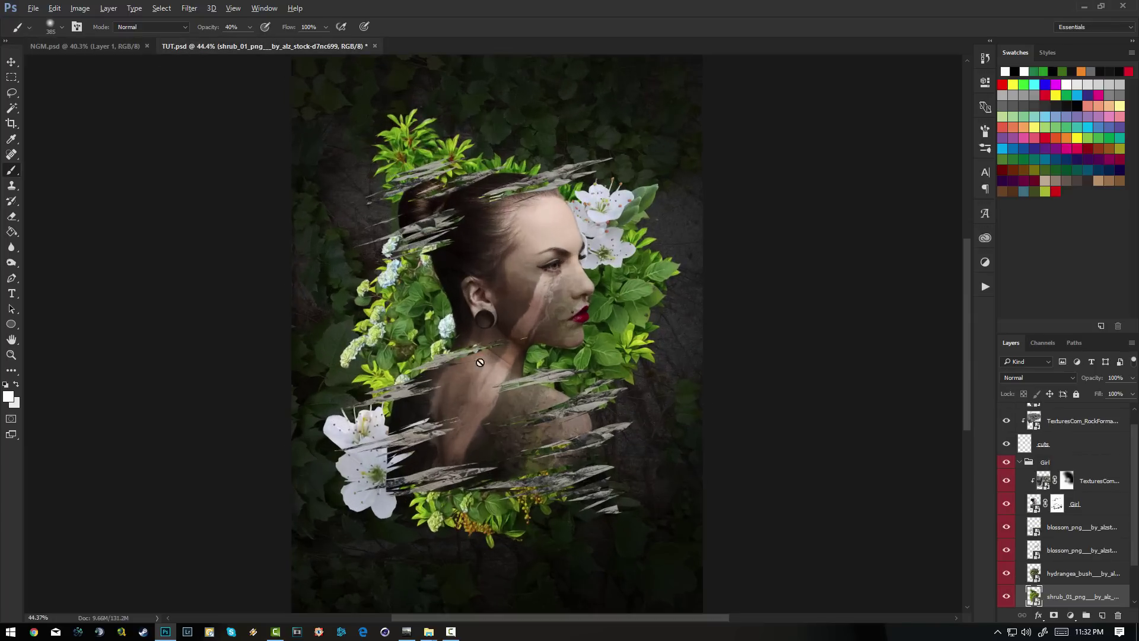
scroll(531, 368, "down", 1)
scroll(1075, 540, "down", 1)
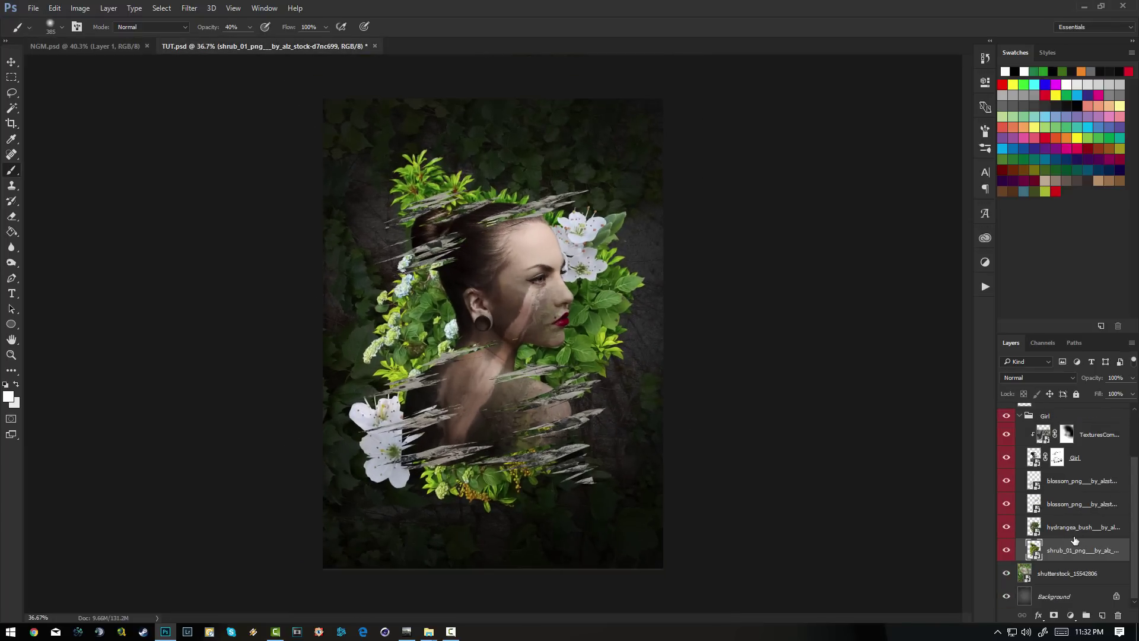
- Enlarge the hydrangea bush to about 60.6% and shift it slightly inward and upward behind the portrait
left_click(1070, 486)
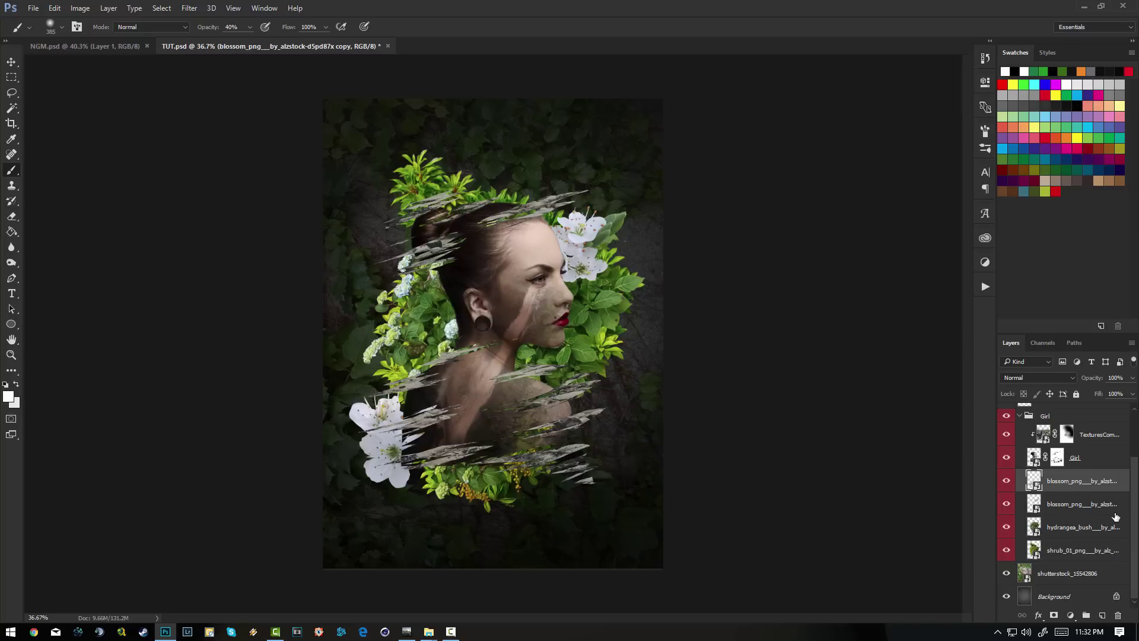
left_click(1070, 530)
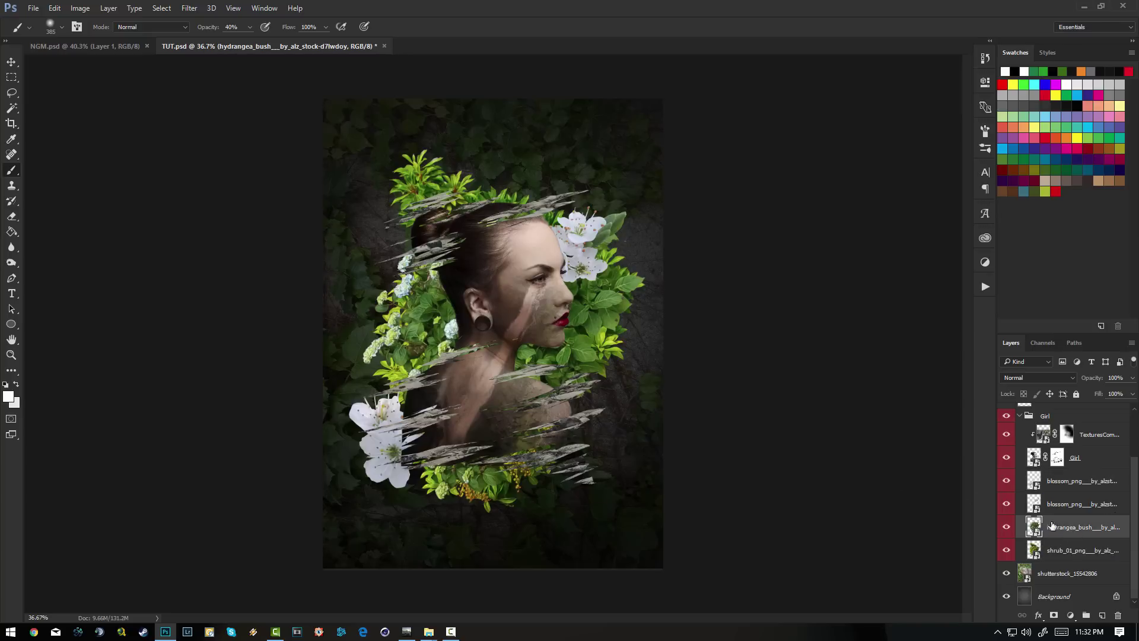
key("ctrl+t")
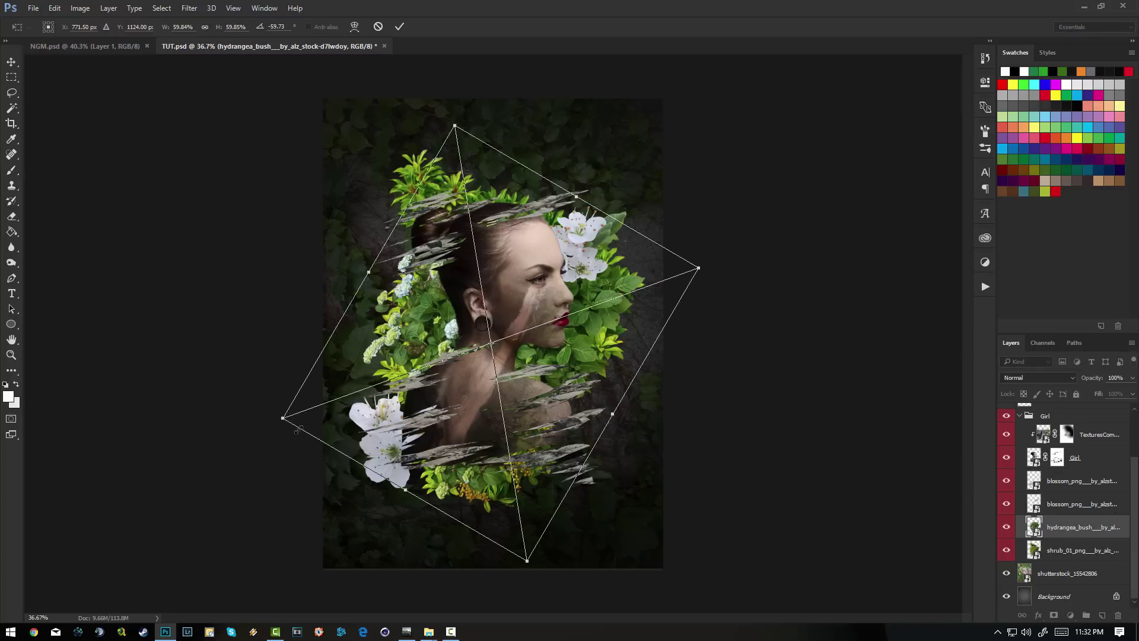
mouse_move(286, 417)
left_mouse_down()
mouse_move(229, 433)
mouse_move(272, 407)
mouse_move(278, 420)
left_mouse_up()
left_click_drag(580, 367, 593, 352)
key("b")
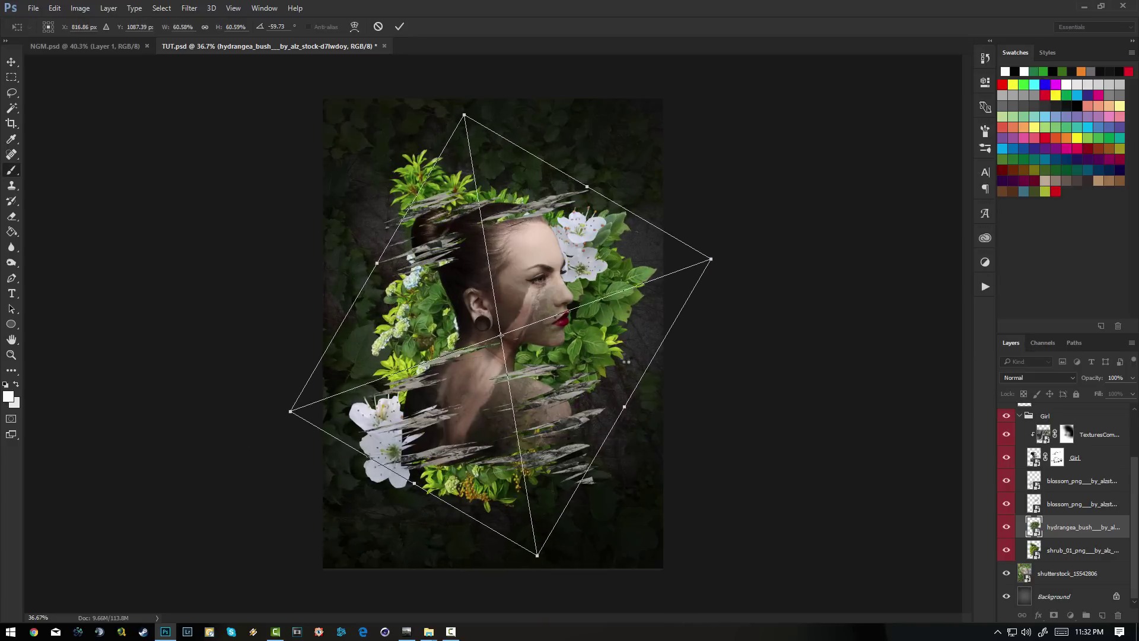
- Duplicate a blossom layer to just above the portrait texture in the Girl group and place its flowers over the front of the shoulder and chest
scroll(1062, 533, "up", 2)
left_click(1078, 527)
scroll(1078, 528, "up", 1)
key("ctrl+j")
left_click_drag(1078, 546, 1077, 490)
left_click_drag(482, 394, 374, 463)
key("ctrl+t")
key("Return")
key("b")
scroll(569, 445, "up", 2)
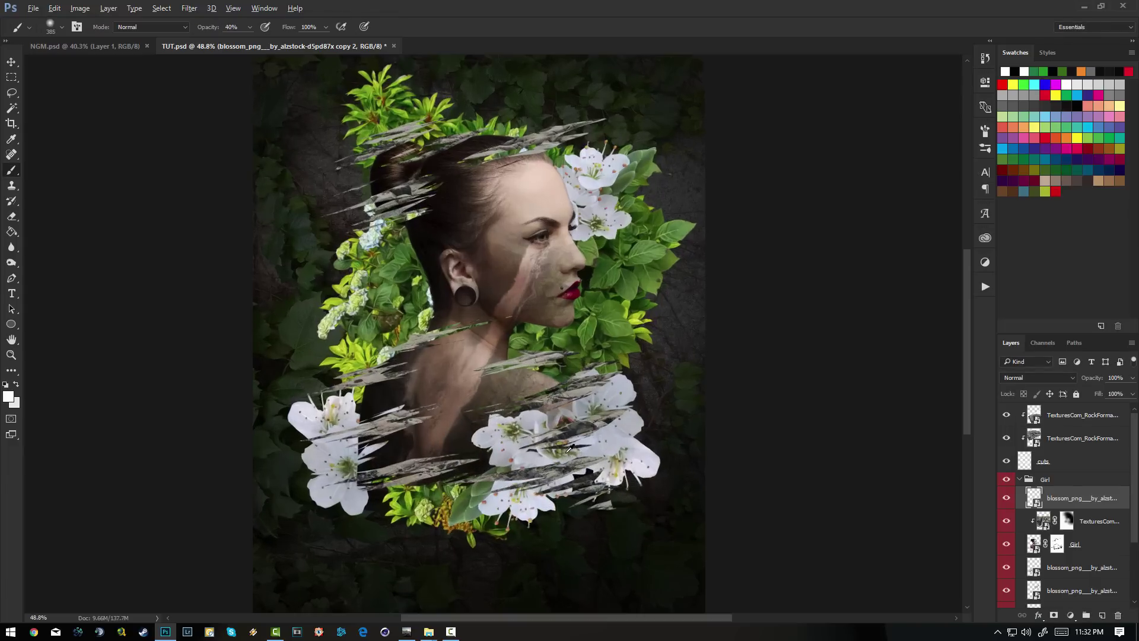
left_click_drag(594, 460, 592, 460)
- Move the shrub slightly downward so more of its leaves and berries extend below the portrait
scroll(1070, 549, "down", 3)
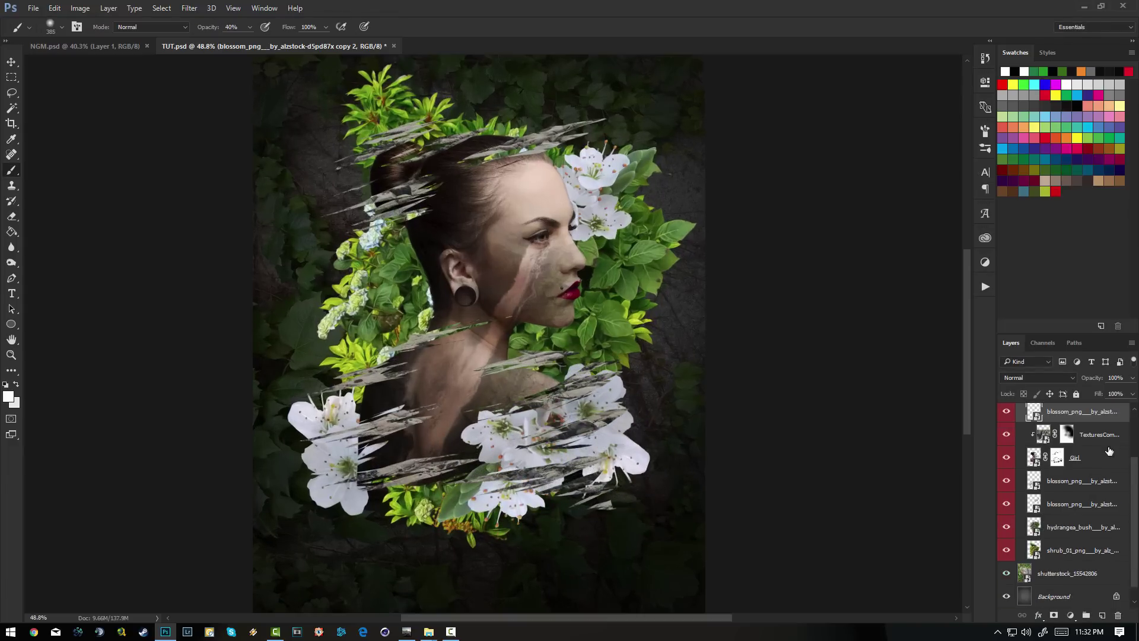
left_click(1072, 552)
key("ctrl+t")
scroll(542, 495, "down", 1)
scroll(541, 495, "down", 3)
left_click_drag(542, 485, 548, 509)
key("b")
key("Return")
scroll(1070, 516, "up", 3)
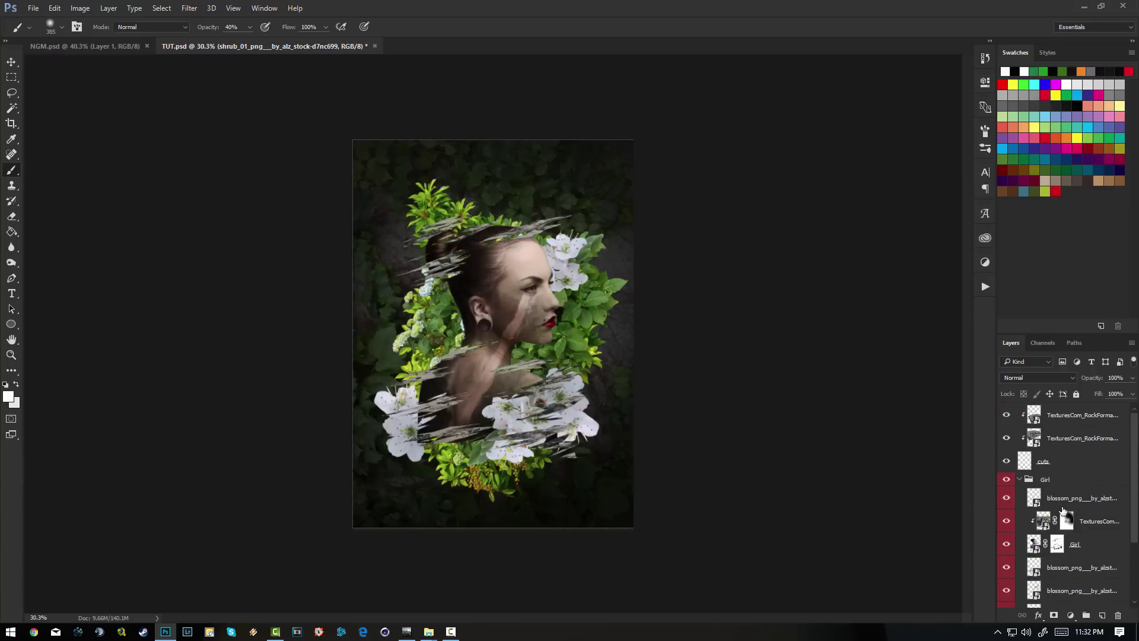
- Group the cuts layer with its two clipped rock texture layers and name the group Cuts
left_click(1017, 482)
left_click(1020, 479)
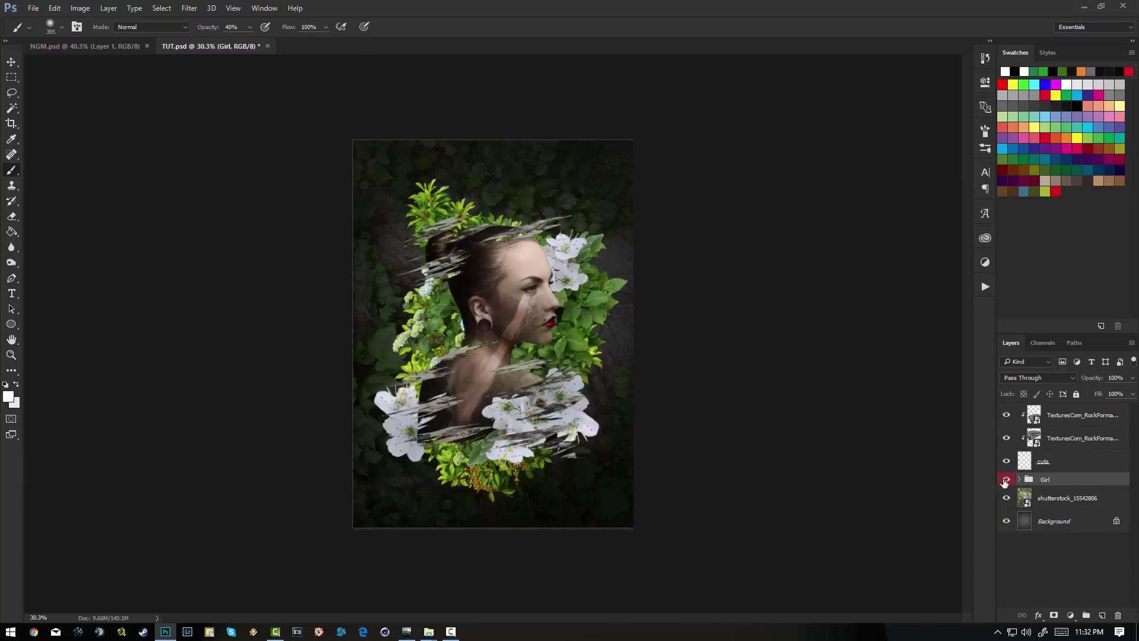
left_click(1005, 480)
left_click(1005, 481)
left_click(1019, 480)
left_click(1061, 457)
left_click(1068, 420, "shift")
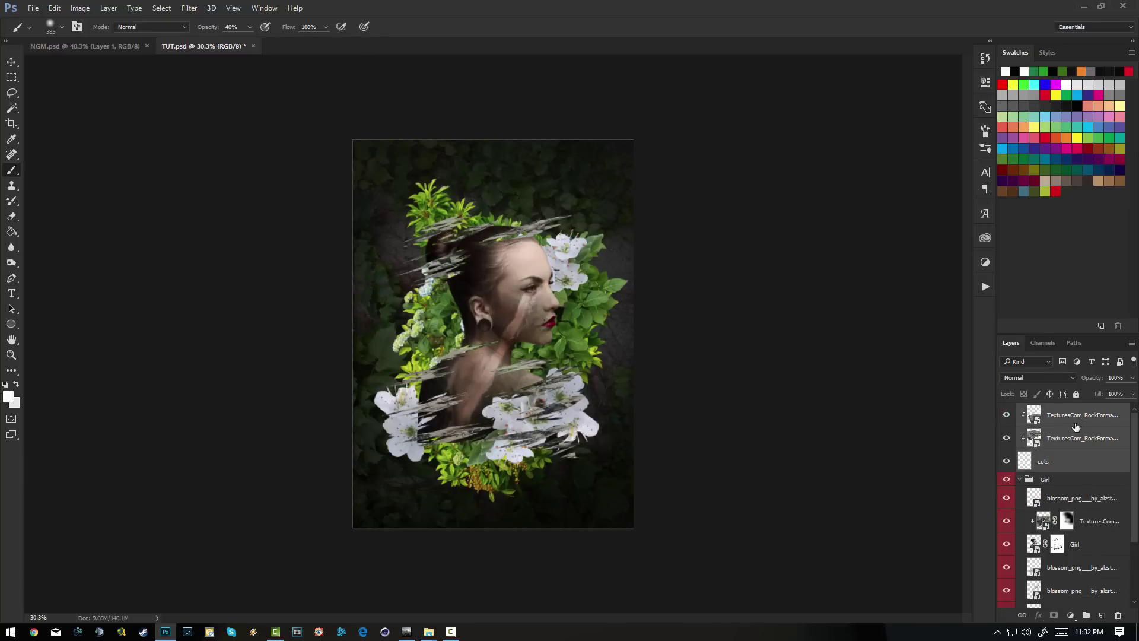
key("ctrl+g")
double_click(1051, 410)
type("Cuts")
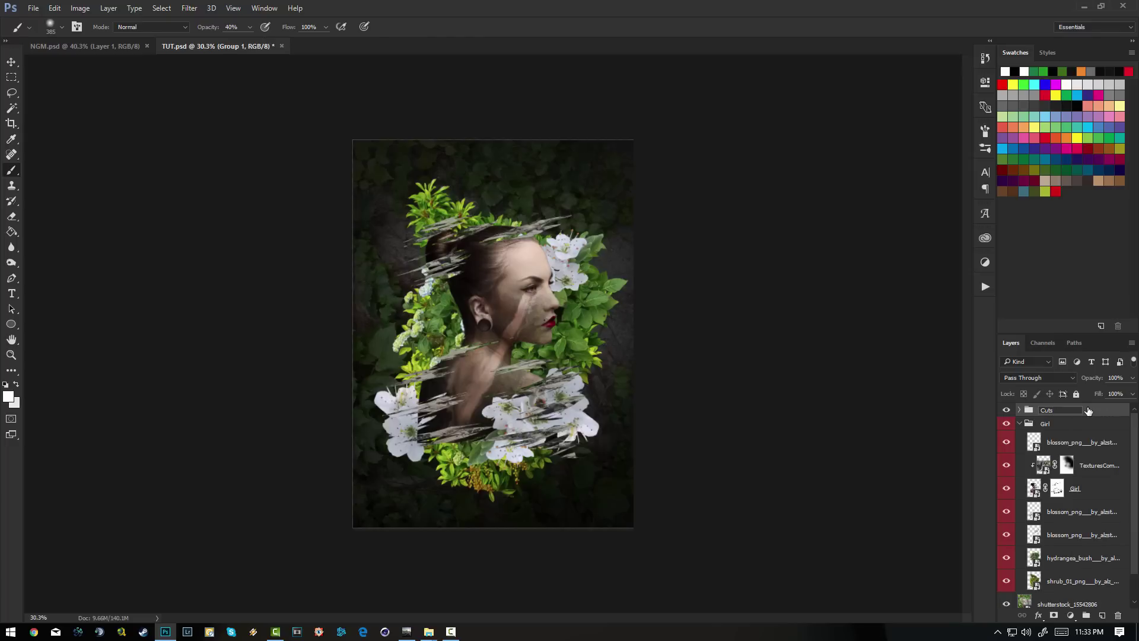
key("Return")
- Move the Cuts group into the Girl group, collapse it, and nudge the whole composition slightly sideways
left_click_drag(1071, 412, 1021, 409)
left_click(1020, 410)
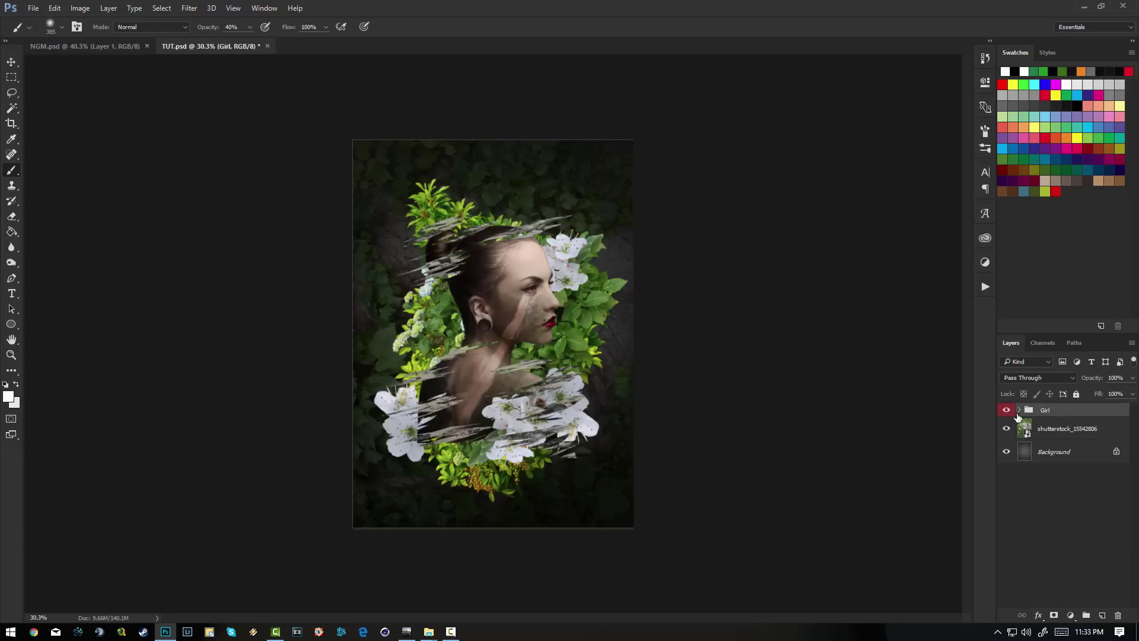
mouse_move(494, 371)
left_mouse_down()
mouse_move(490, 356)
mouse_move(490, 370)
left_mouse_up()
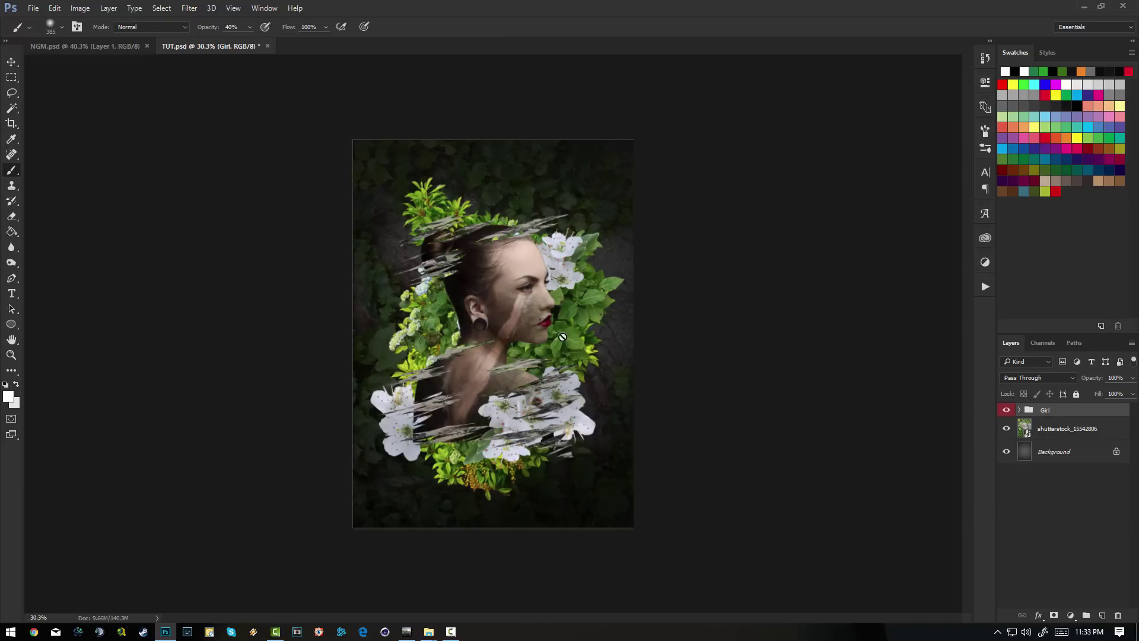
left_click_drag(569, 332, 678, 266)
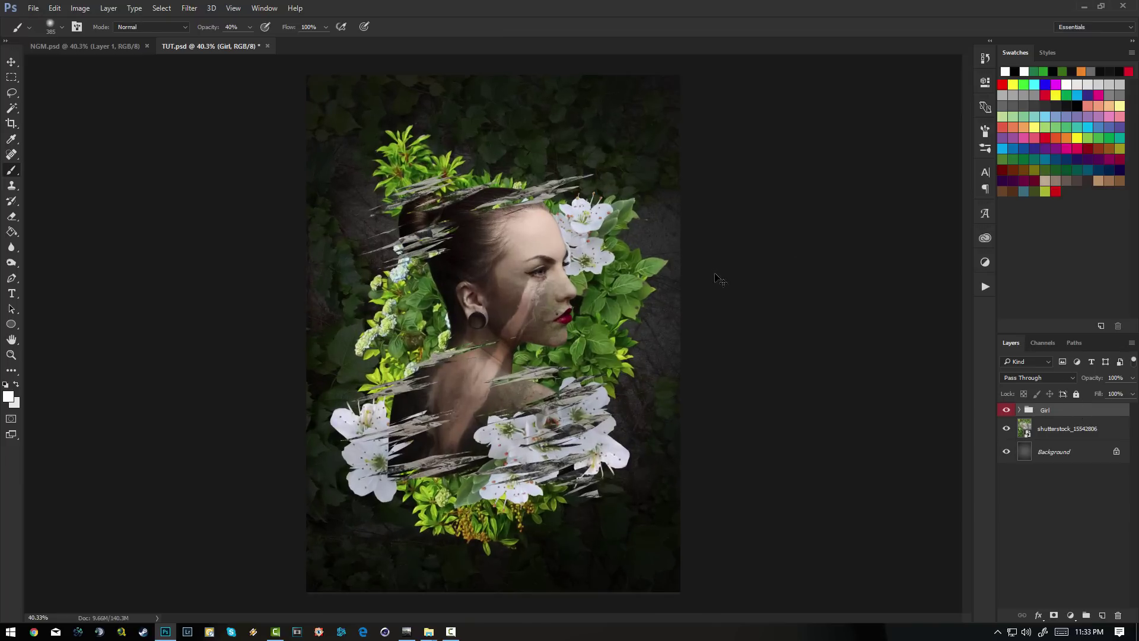
- Scale the Girl group down to about 88% and reposition it near the centre of the canvas
key("ctrl+t")
key("ctrl+minus")
key("ctrl+minus")
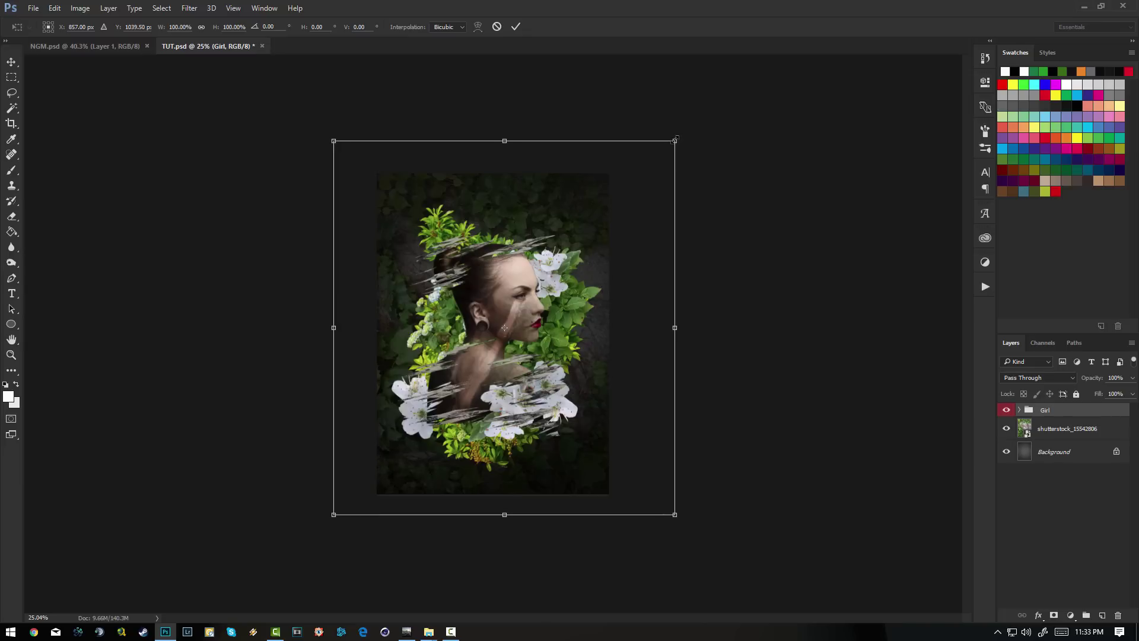
left_click_drag(674, 140, 634, 184)
left_click_drag(613, 239, 622, 222)
key("b")
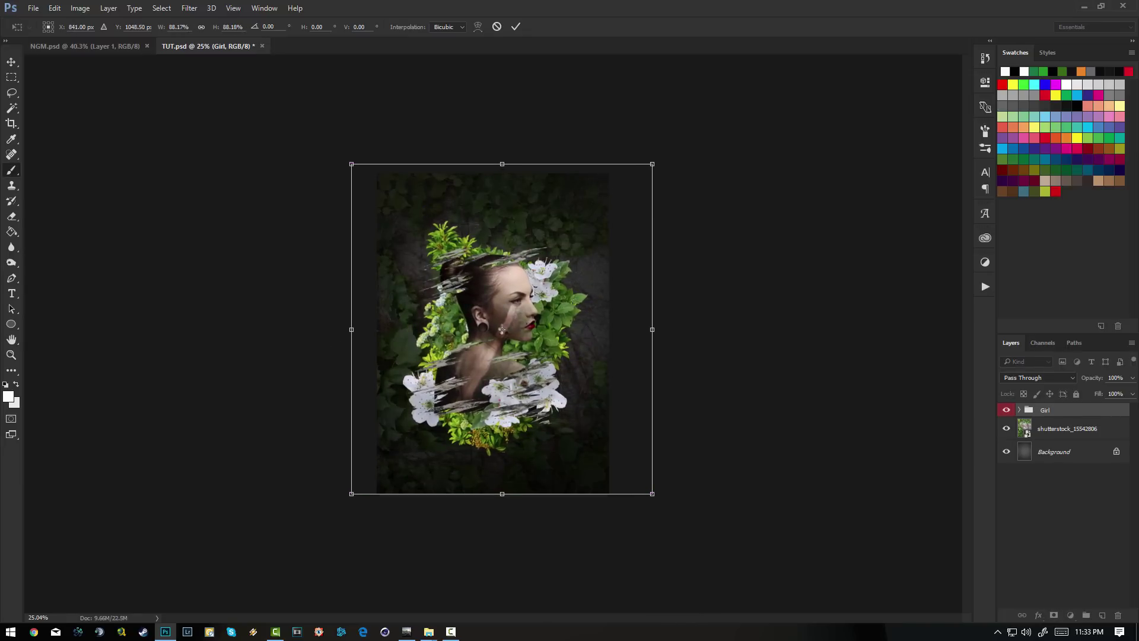
key("Return")
key("ctrl+0")
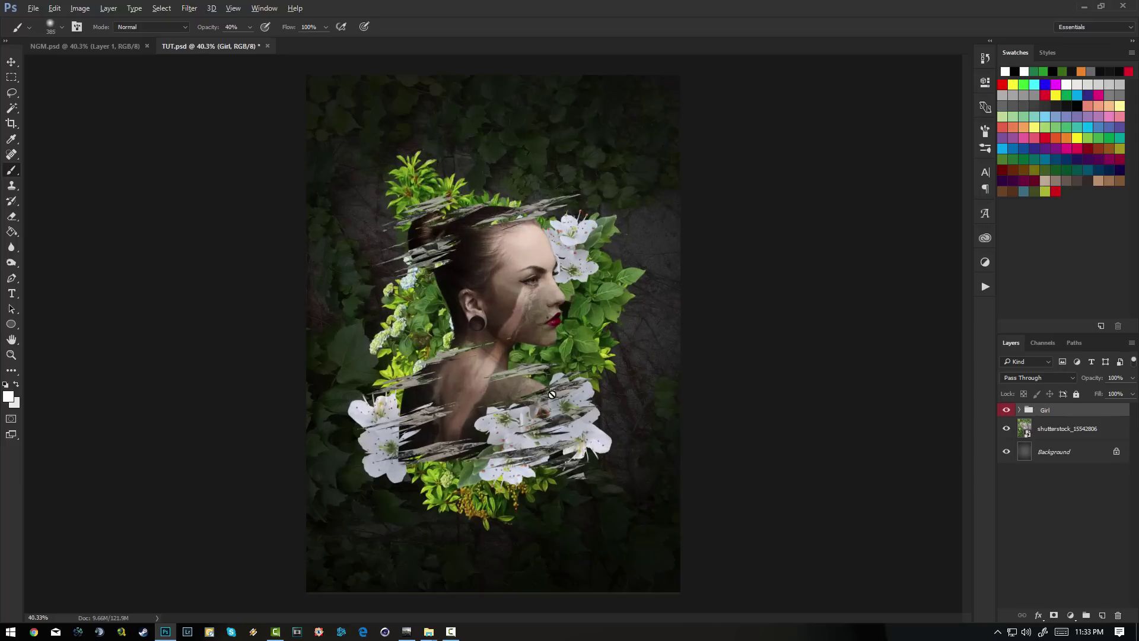
left_click_drag(537, 386, 539, 389)
key("ctrl+minus")
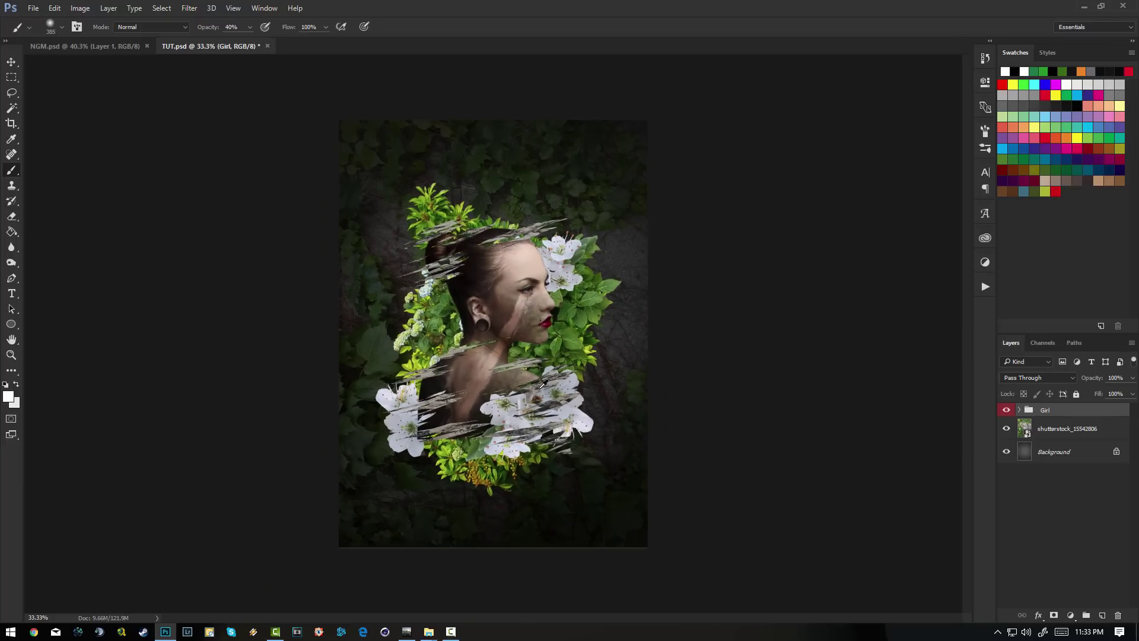
key("ctrl+0")
scroll(543, 386, "up", 1)
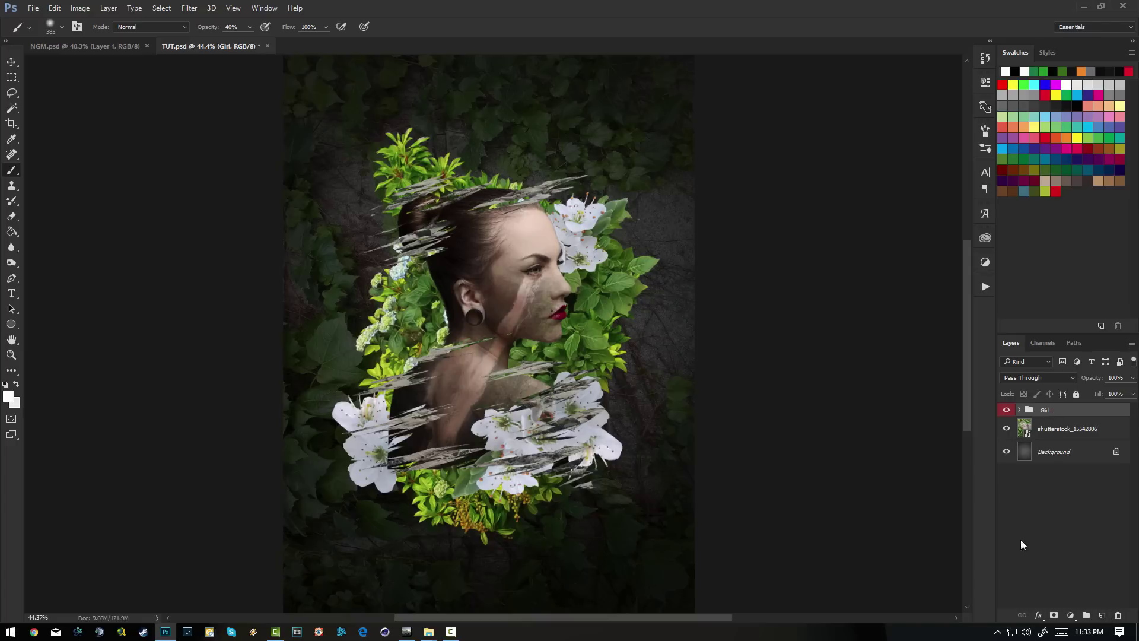
scroll(598, 397, "down", 1)
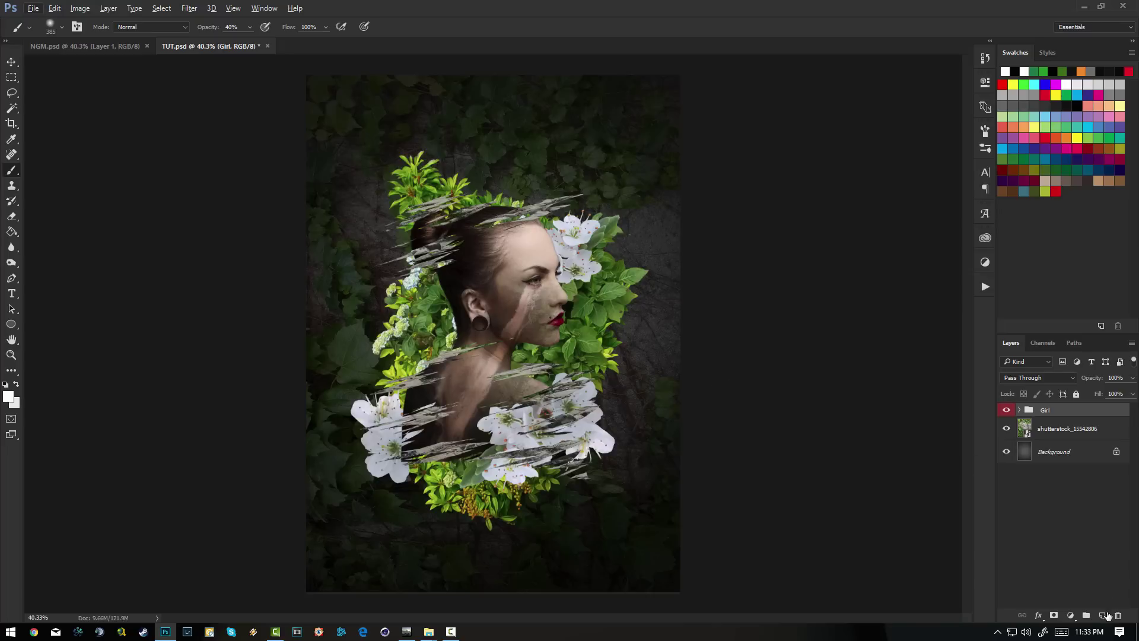
- Add a new layer above the Girl group and fill it with the merged composition using Apply Image
left_click(1102, 616)
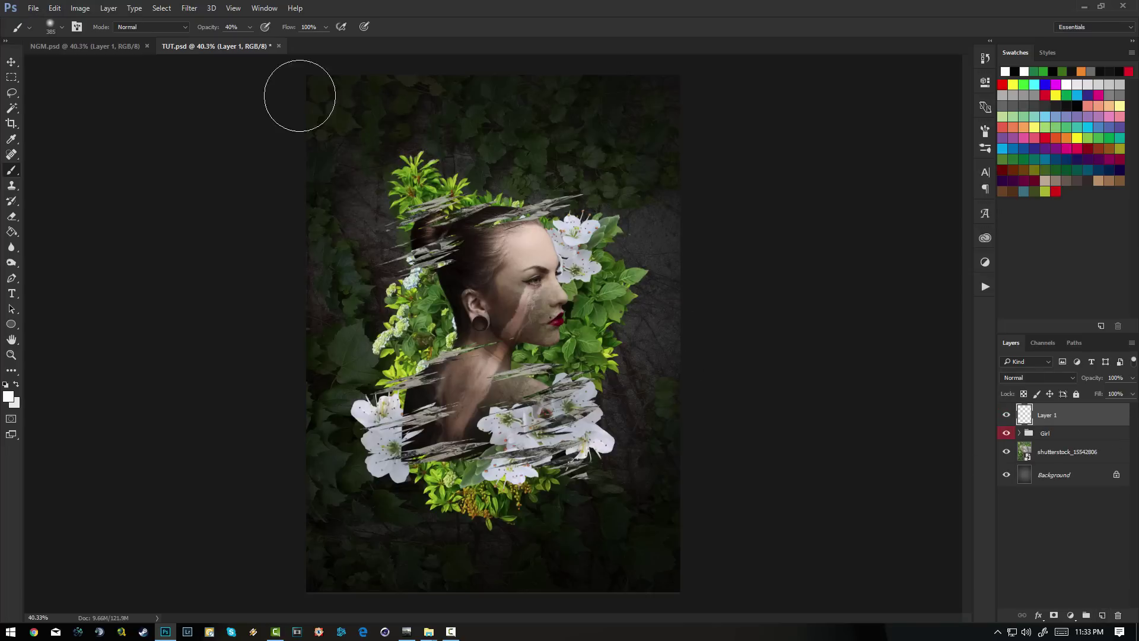
left_click(81, 8)
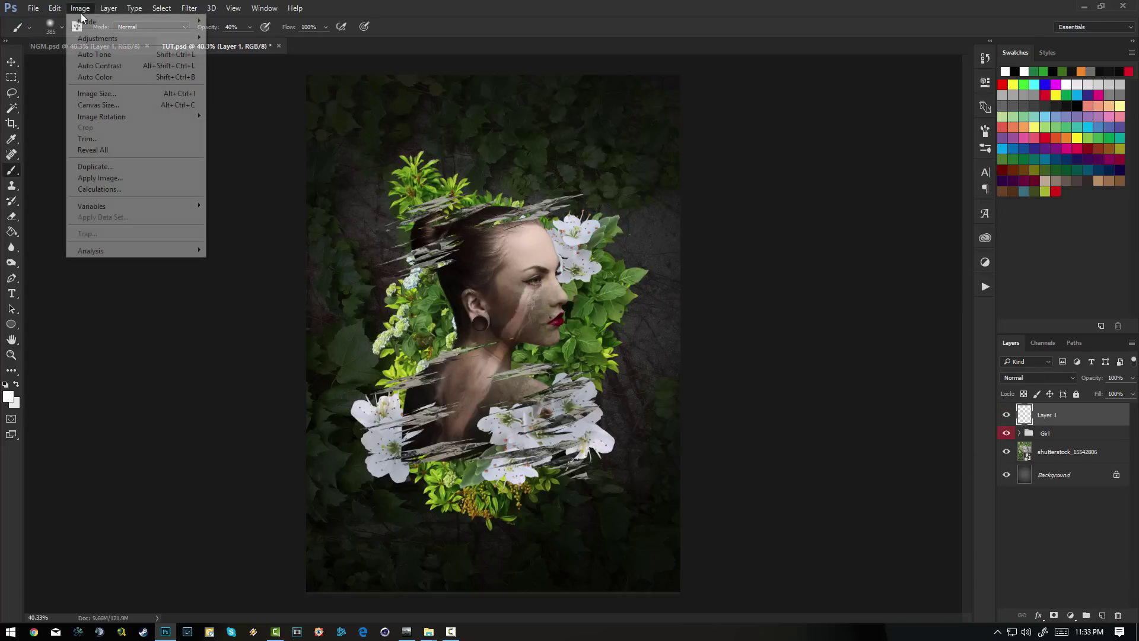
left_click(146, 178)
left_click(671, 187)
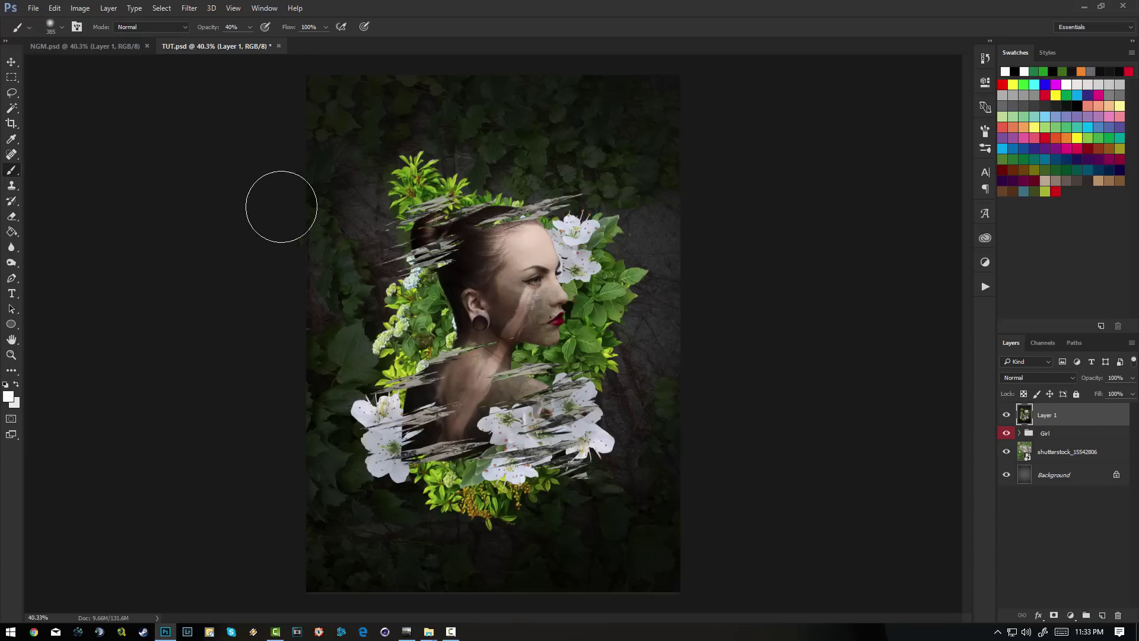
- Choose the Glowing Edges effect from the Filter Gallery for Layer 1, with the whole image in the preview
left_click(188, 9)
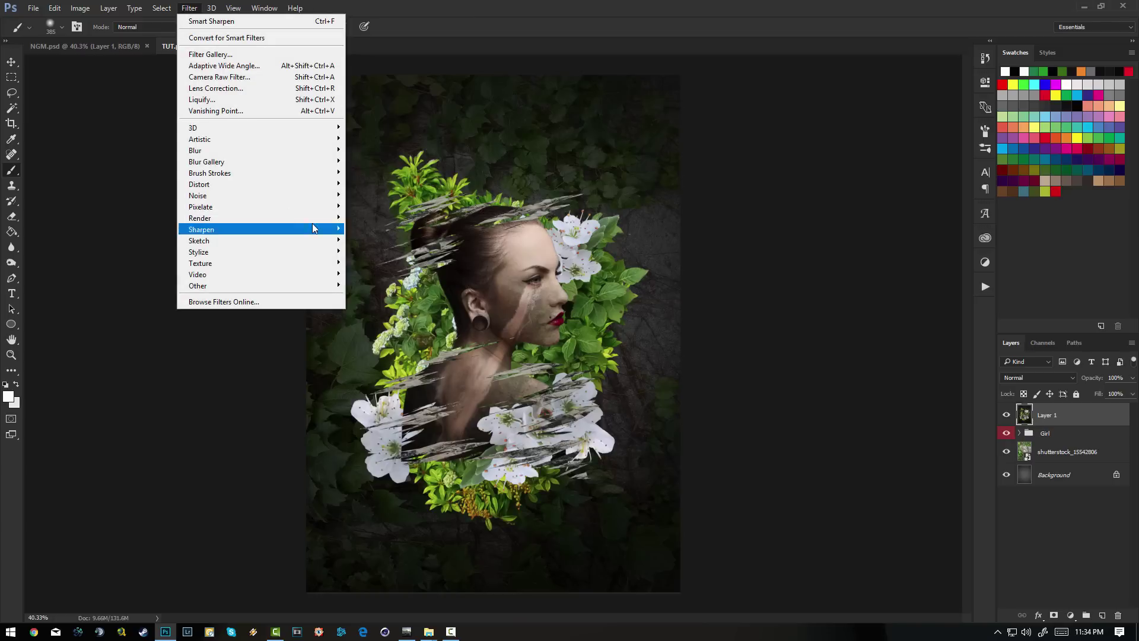
left_click(259, 55)
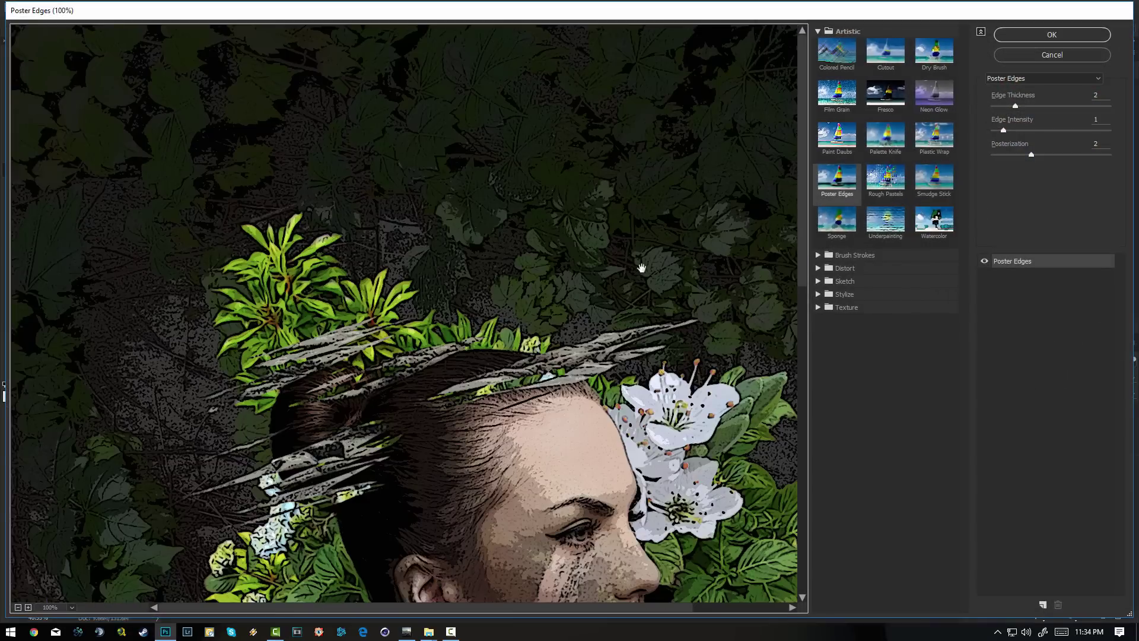
left_click(17, 607)
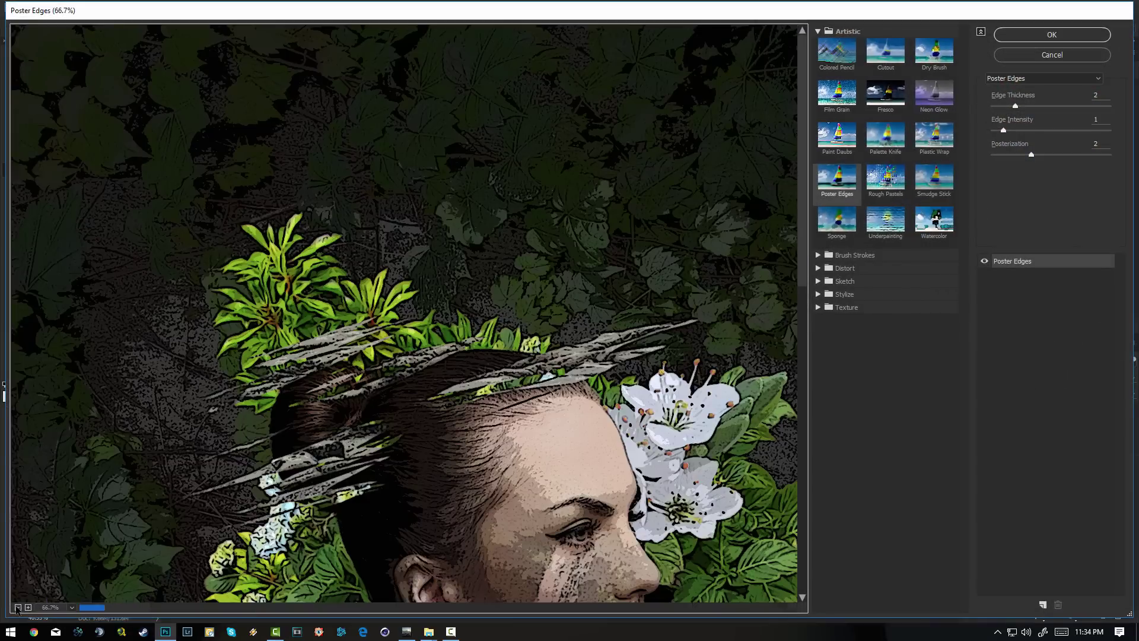
left_click(18, 607)
left_click(17, 607)
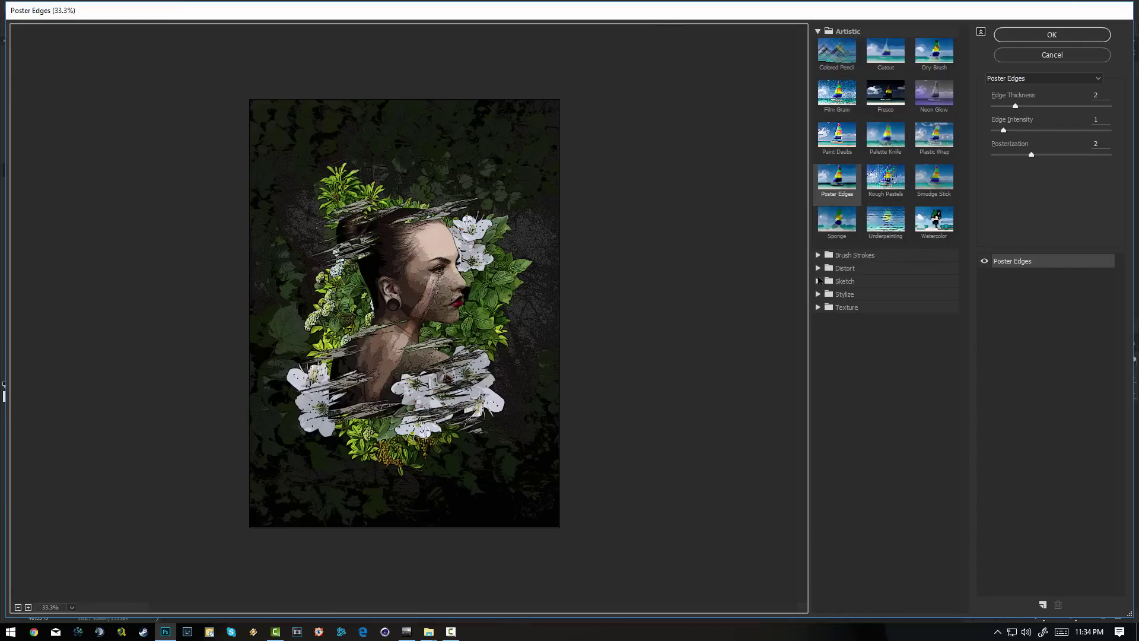
left_click(818, 294)
left_click(834, 316)
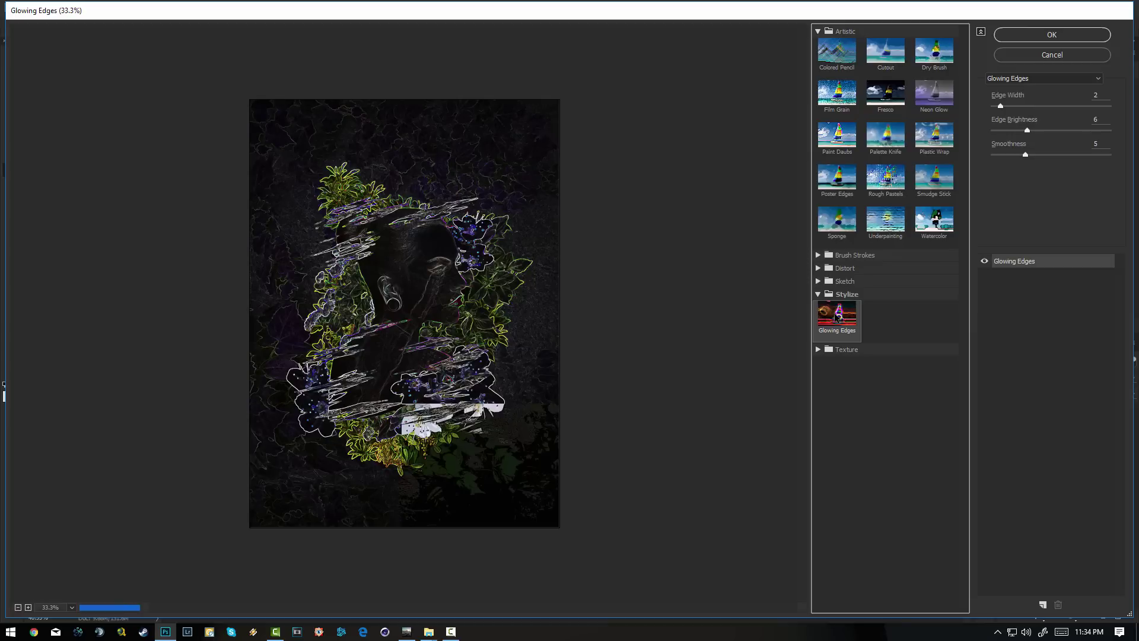
- Apply Glowing Edges with edge width 3, edge brightness 3 and smoothness 15
left_click_drag(1026, 156, 1121, 155)
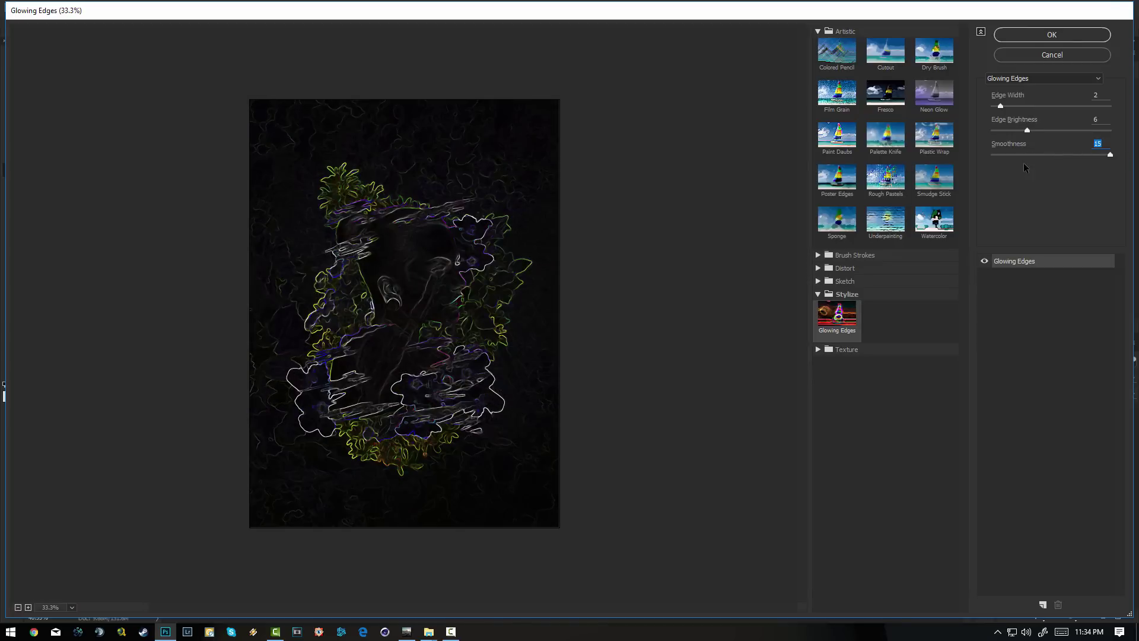
left_click_drag(1027, 131, 1006, 130)
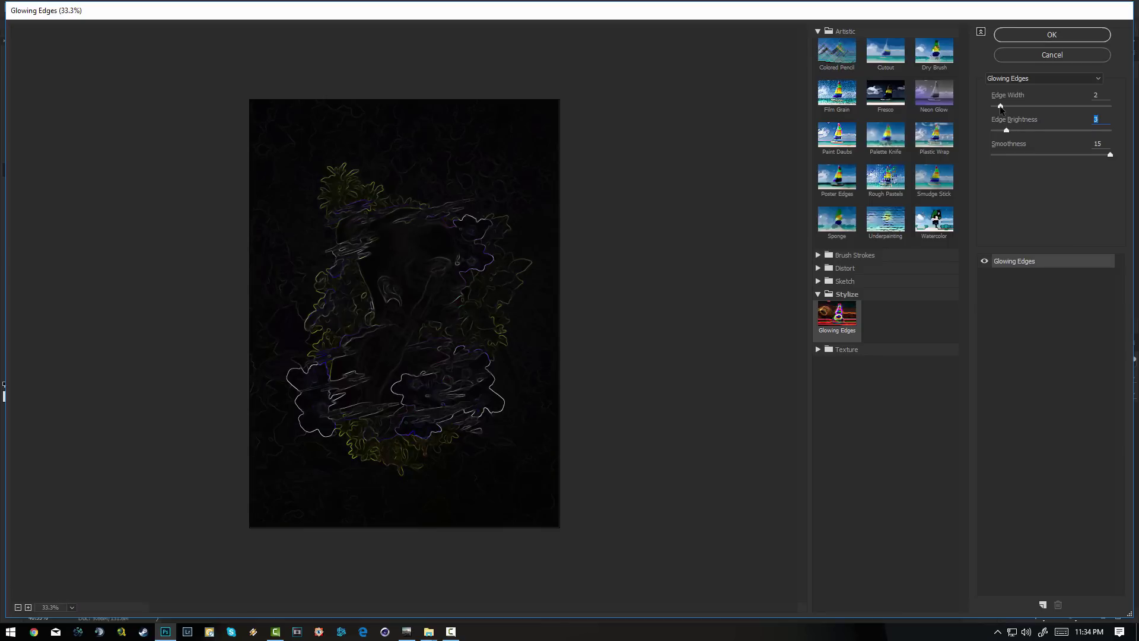
left_click(1002, 107)
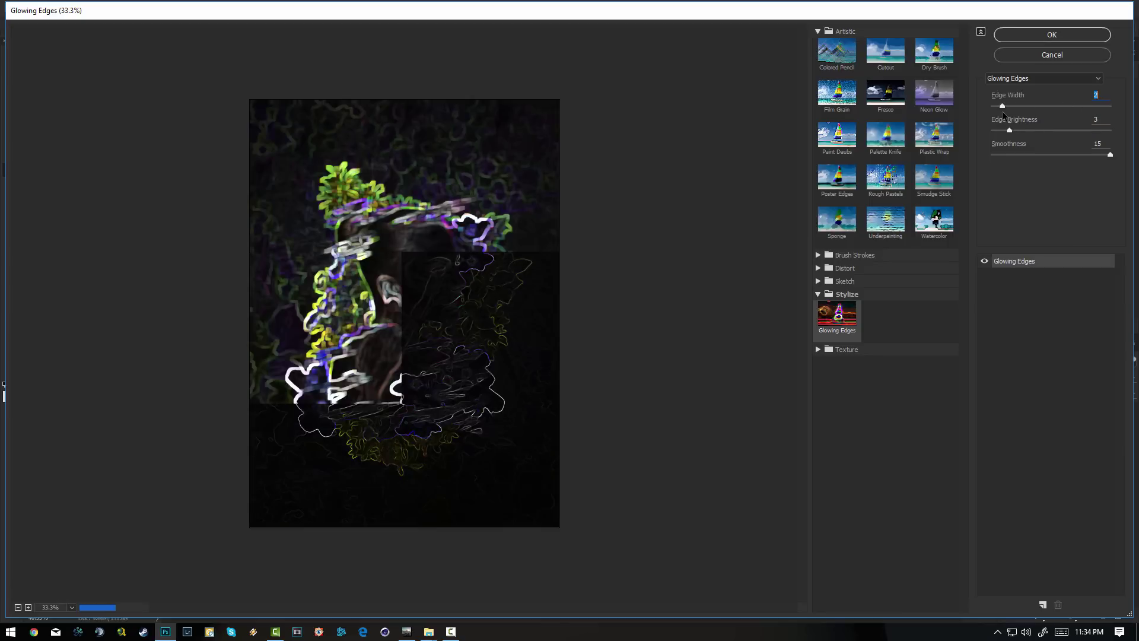
left_click_drag(1015, 112, 1011, 112)
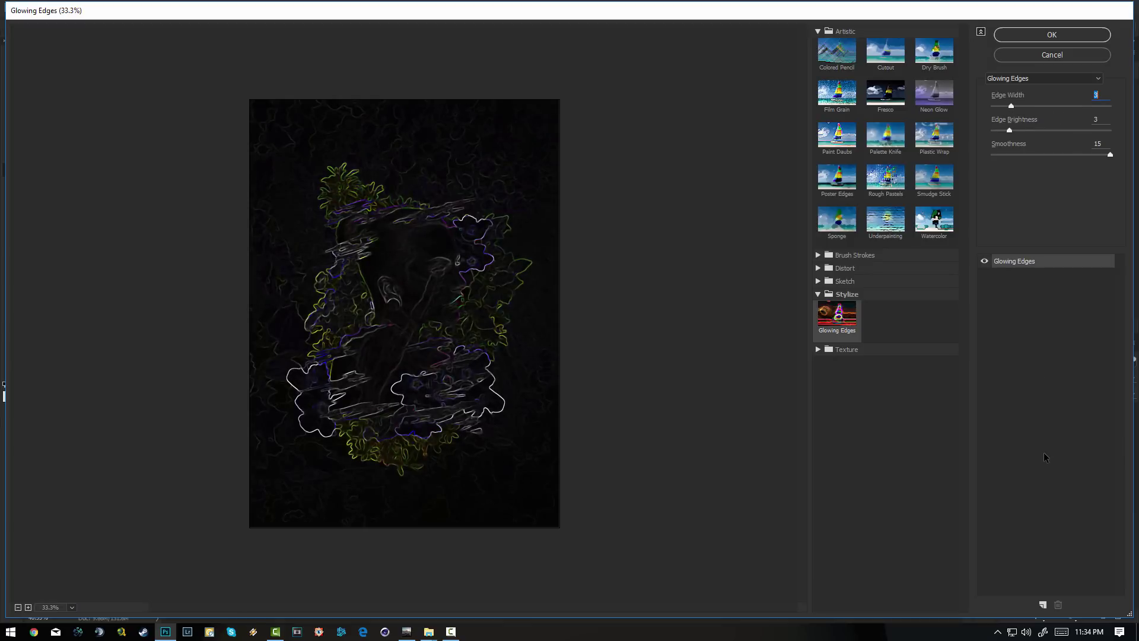
left_click(1052, 35)
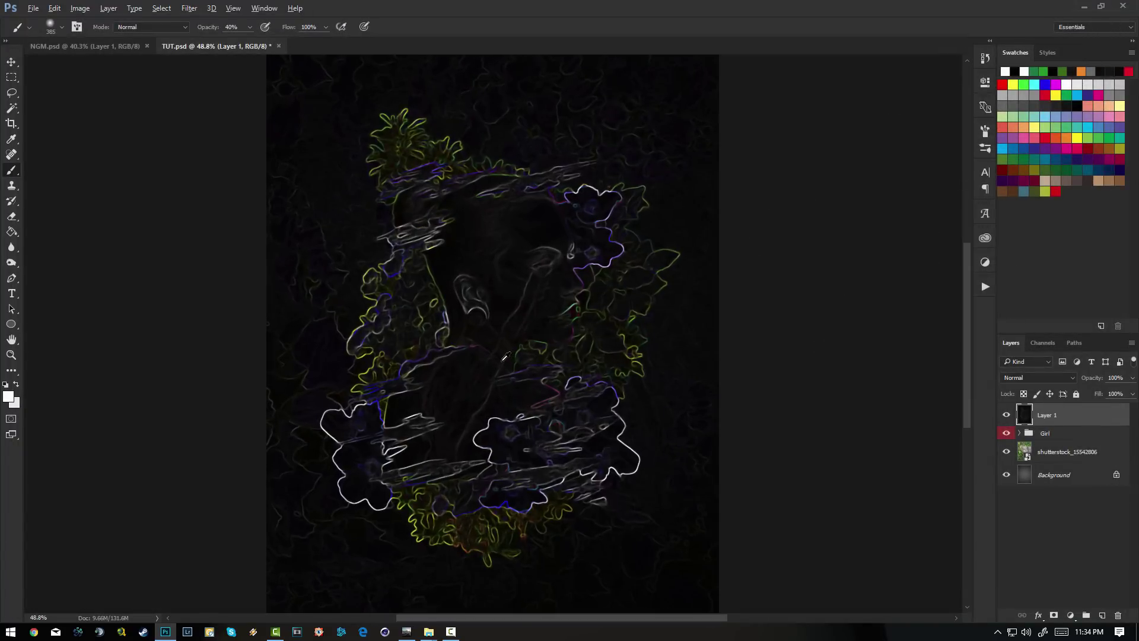
- Set Layer 1 to the Screen blend mode at 36% opacity and check the effect at 100% magnification
left_click(1043, 378)
left_click(1032, 460)
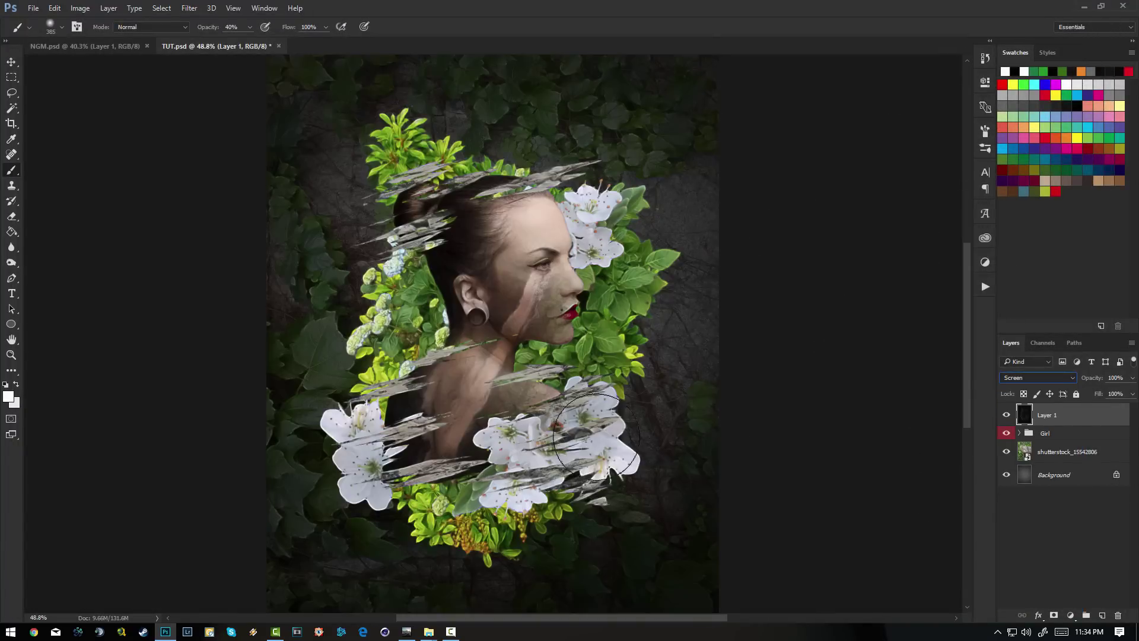
left_click_drag(1096, 383, 885, 407)
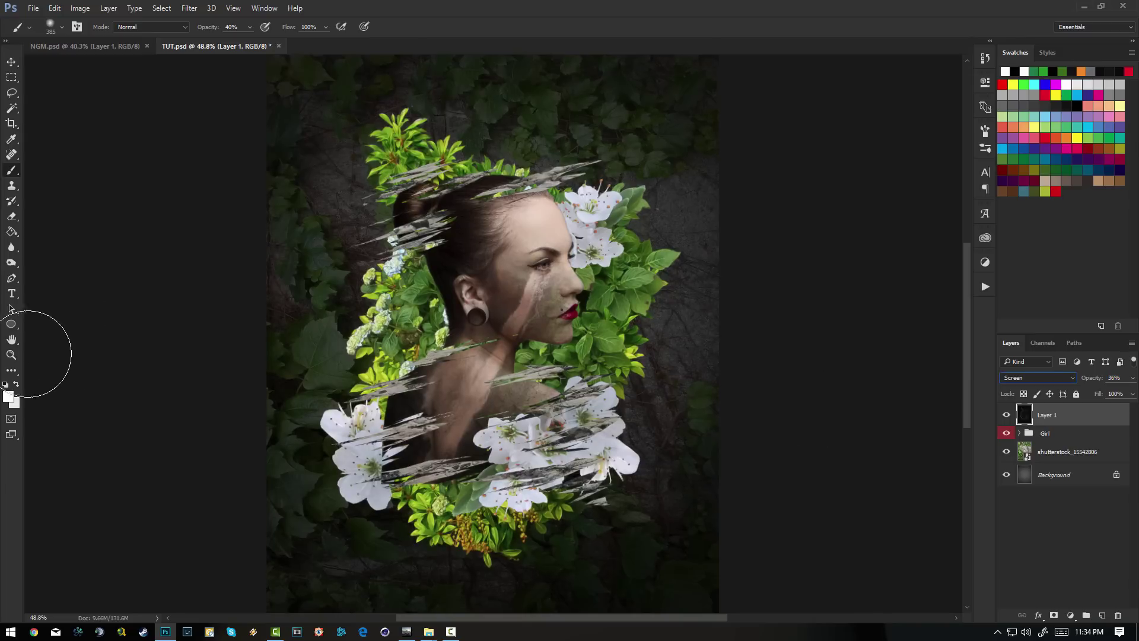
left_click(12, 355)
left_click(292, 27)
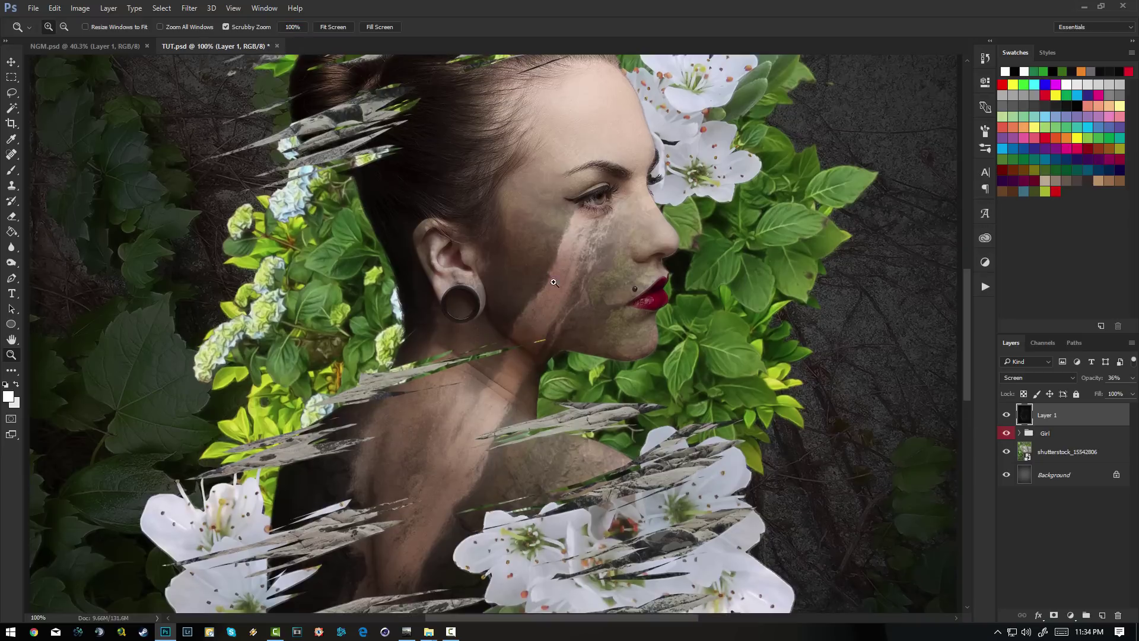
- Compare the image with the glowing-edges Layer 1 hidden, and delete that layer
left_click(569, 279, "alt")
left_click(568, 280, "alt")
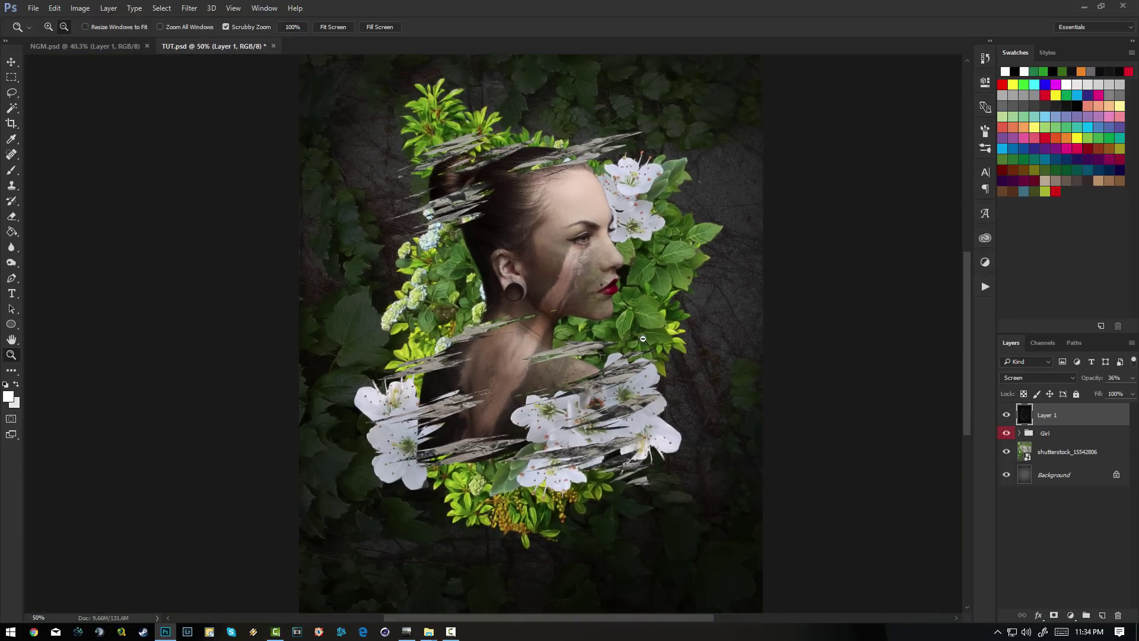
left_click(662, 352, "alt")
left_click(507, 370)
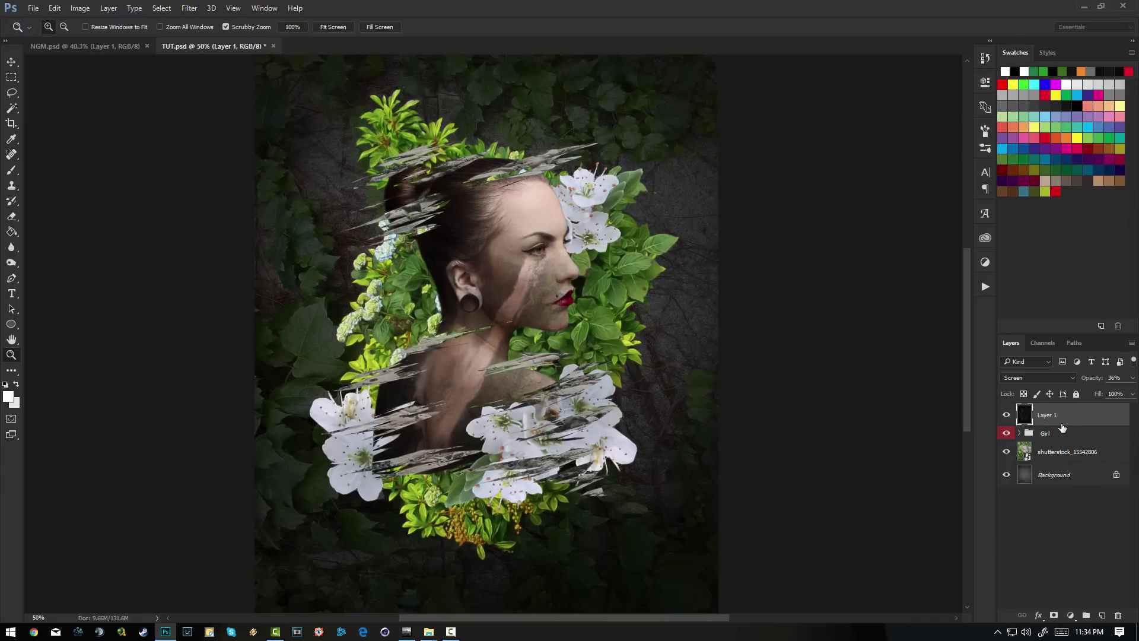
left_click(1007, 415)
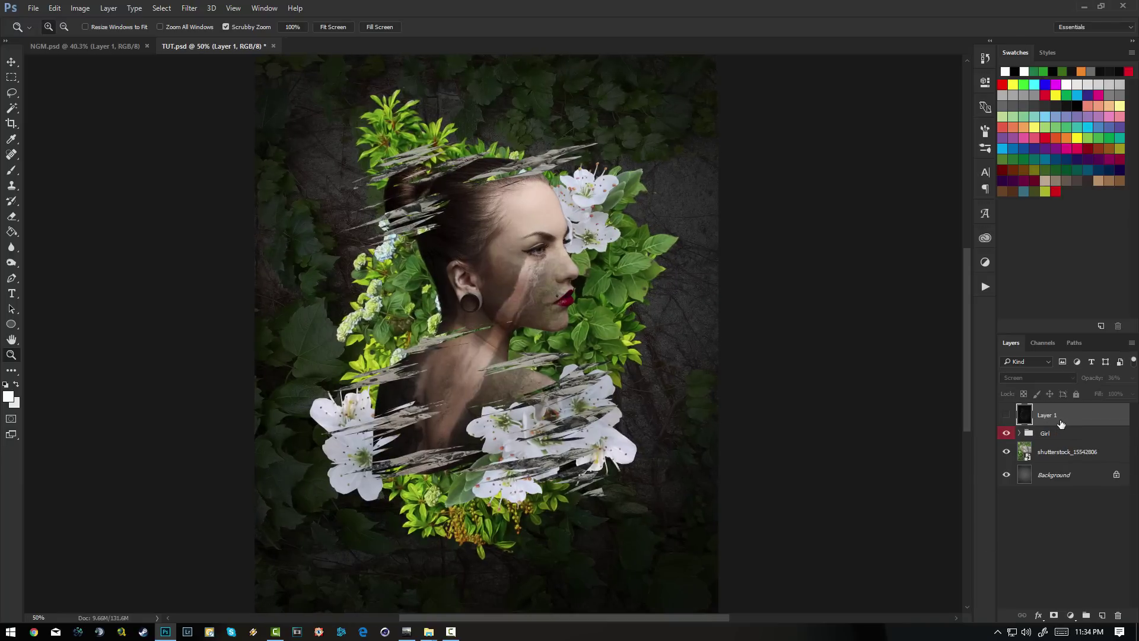
key("Delete")
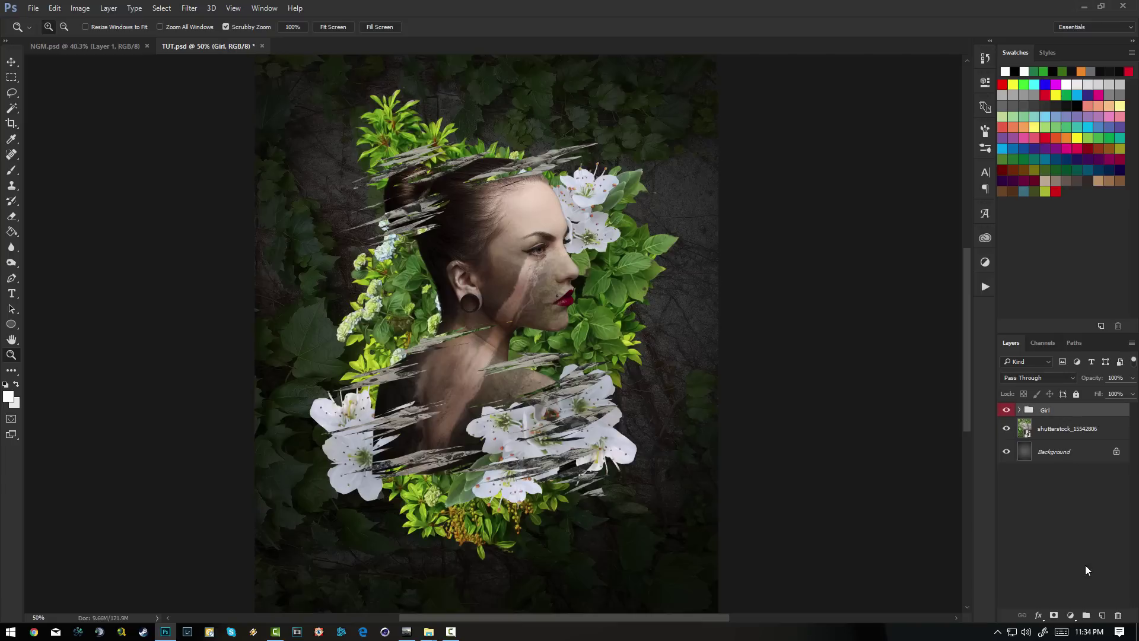
- Add a new layer above the Girl group and fill it with the merged composition using Apply Image
left_click(1102, 615)
left_click(81, 13)
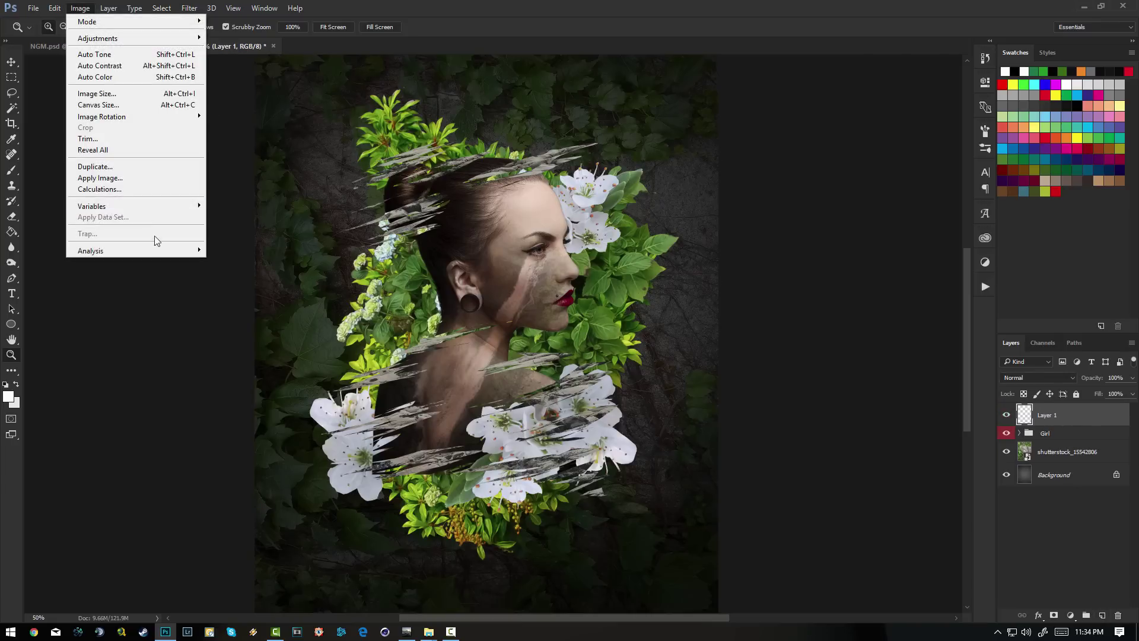
left_click(148, 177)
left_click(678, 184)
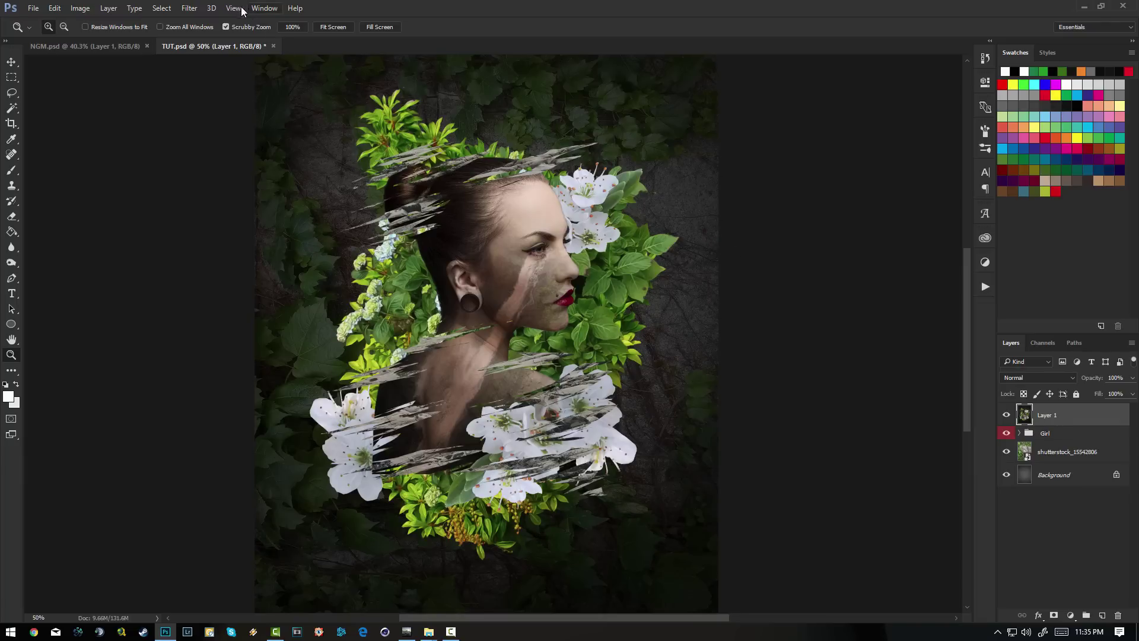
- Start the Camera Raw Filter on Layer 1 and shape the point curve with black output 21 and a point at input 168, output 141
left_click(191, 8)
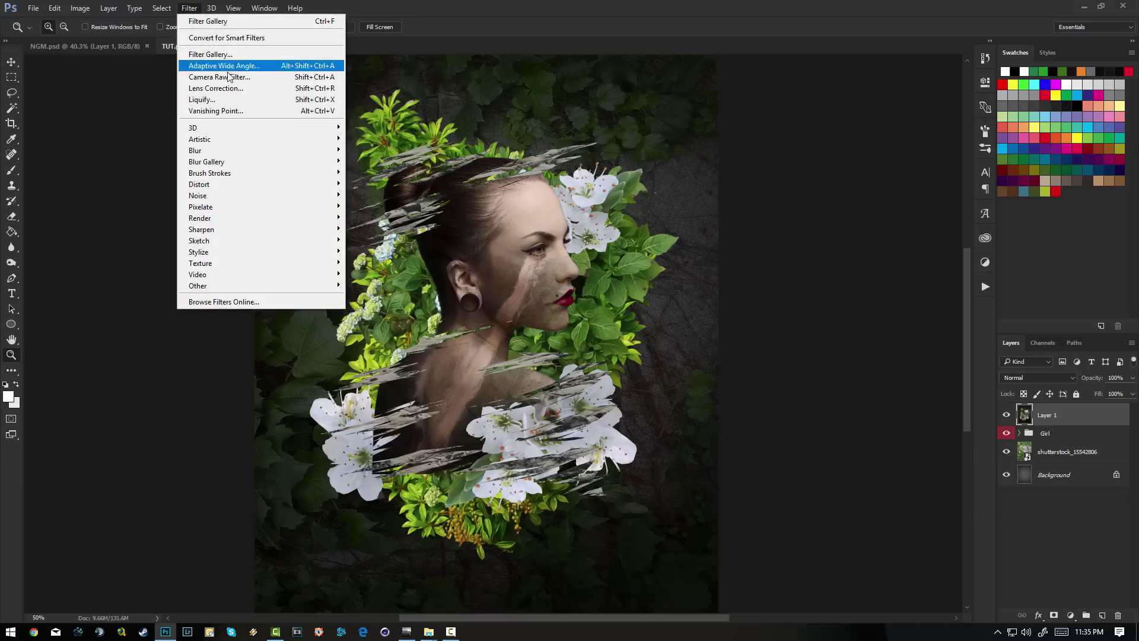
left_click(262, 78)
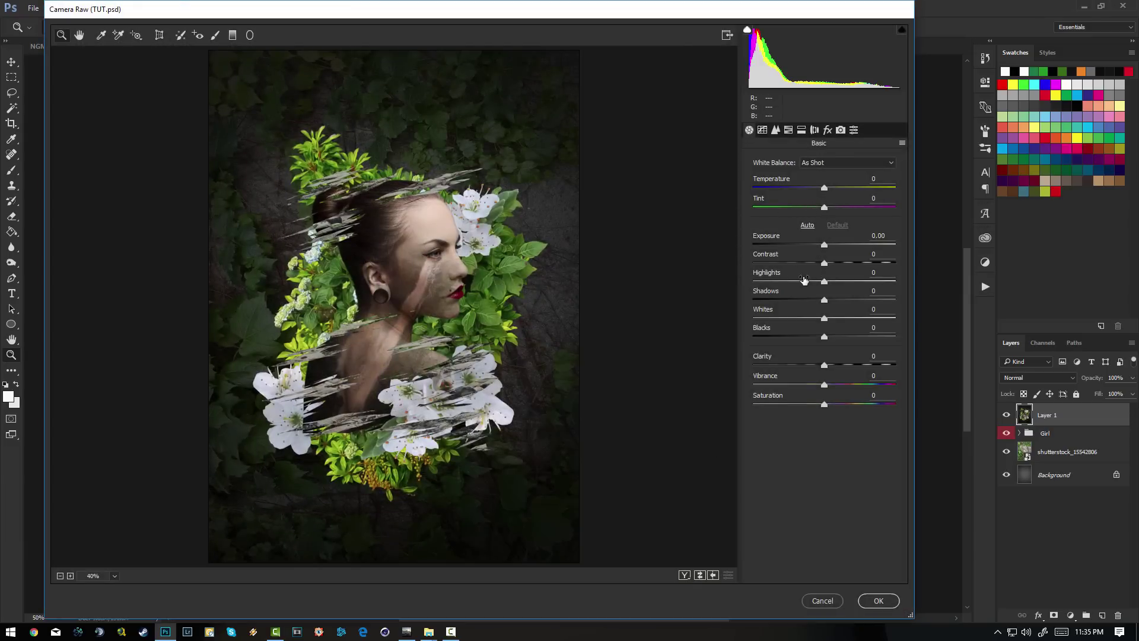
left_click(773, 131)
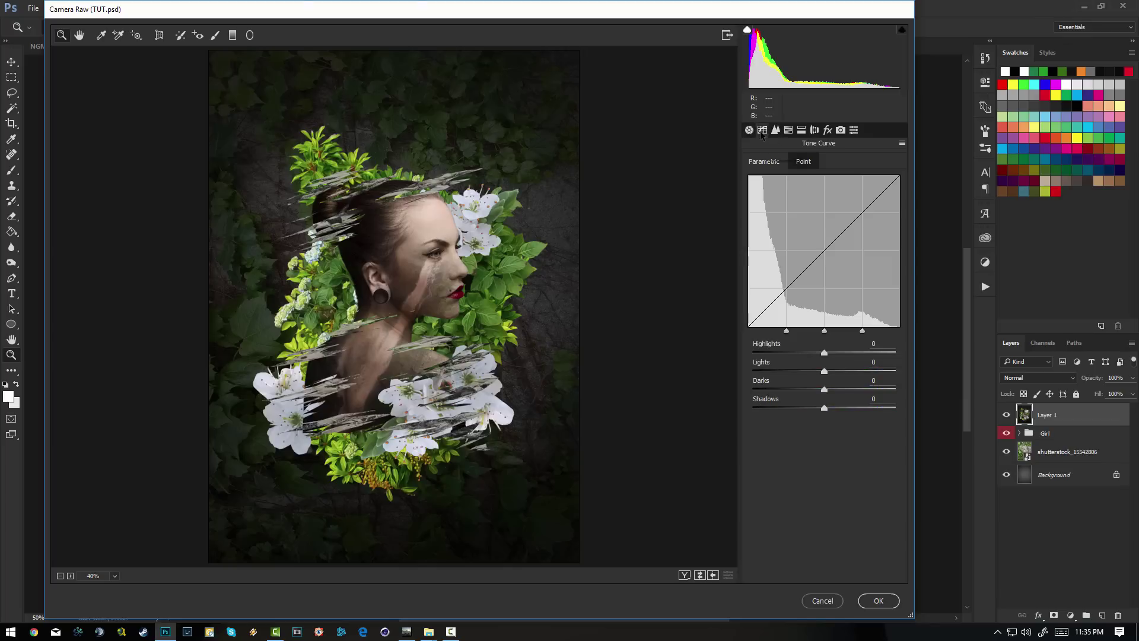
left_click(806, 162)
left_click_drag(750, 368, 745, 354)
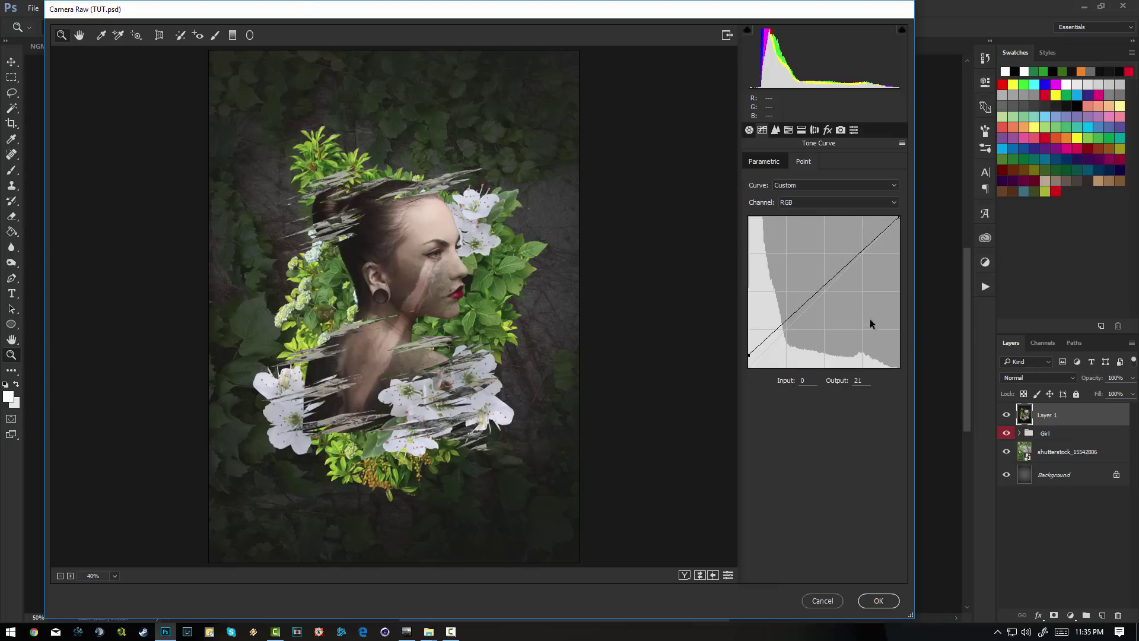
left_click_drag(837, 274, 849, 284)
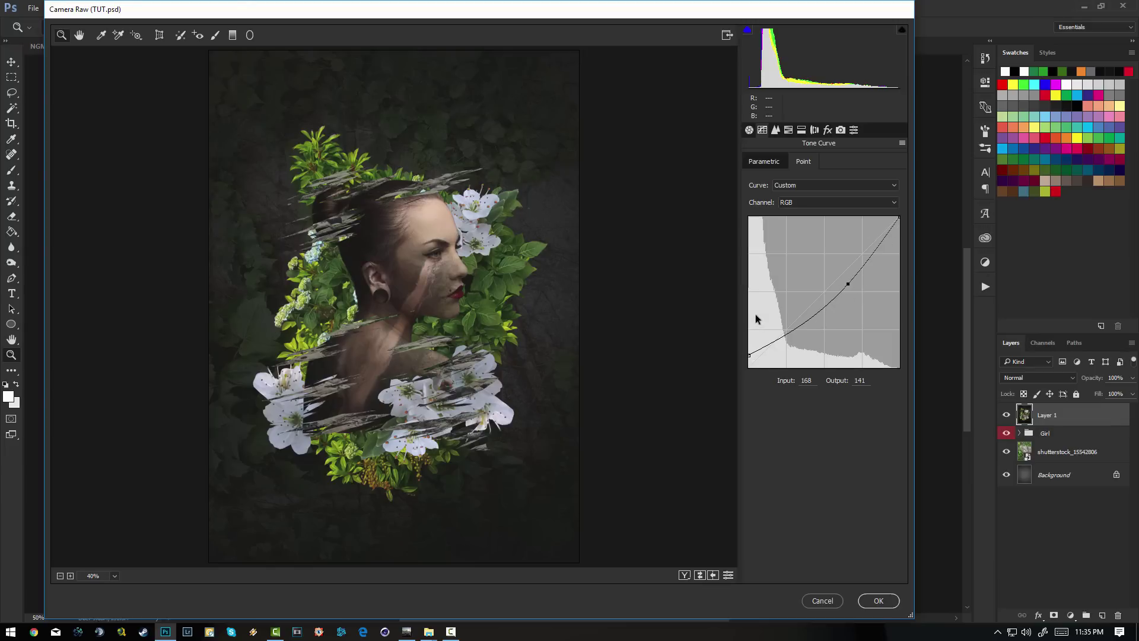
- Set the parametric tone curve to Darks -8 and Highlights +3
left_click(760, 164)
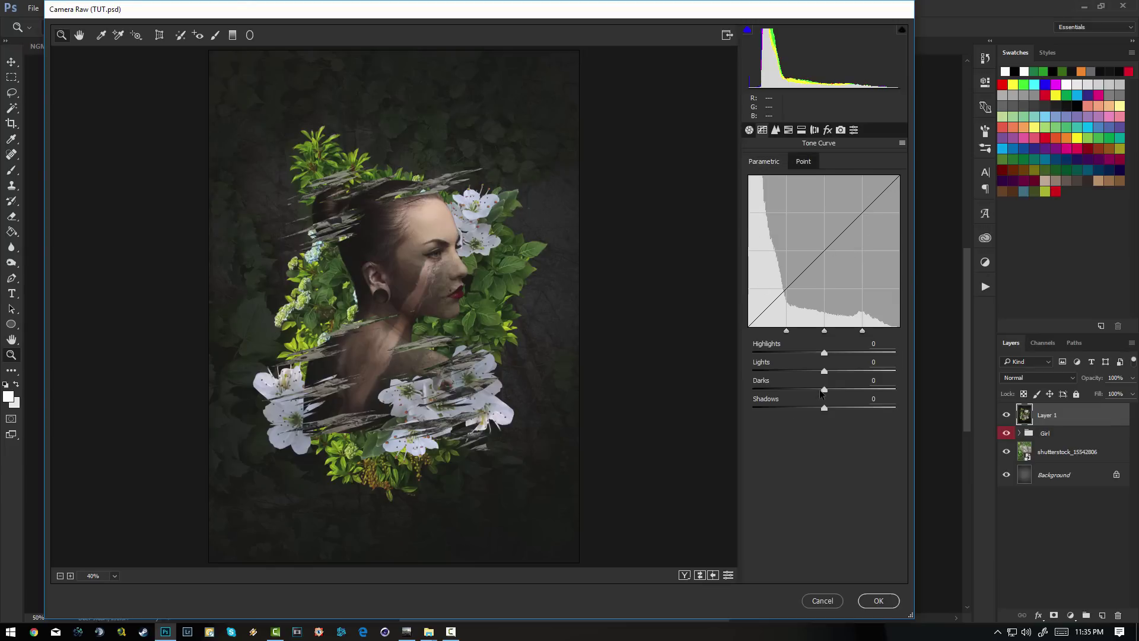
left_click_drag(823, 392, 817, 396)
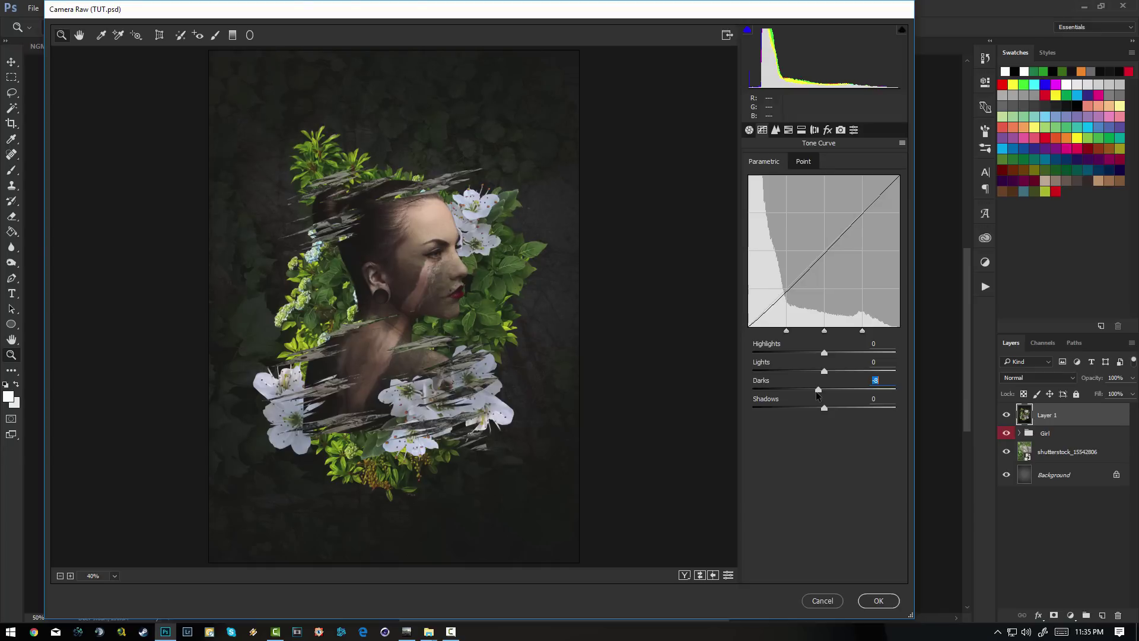
left_click_drag(826, 355, 830, 355)
- Set the basic adjustments to Exposure -0.15, Contrast +12, Highlights -1, Clarity +17, Vibrance +11 and Temperature -5
left_click(749, 130)
left_click_drag(824, 246, 821, 246)
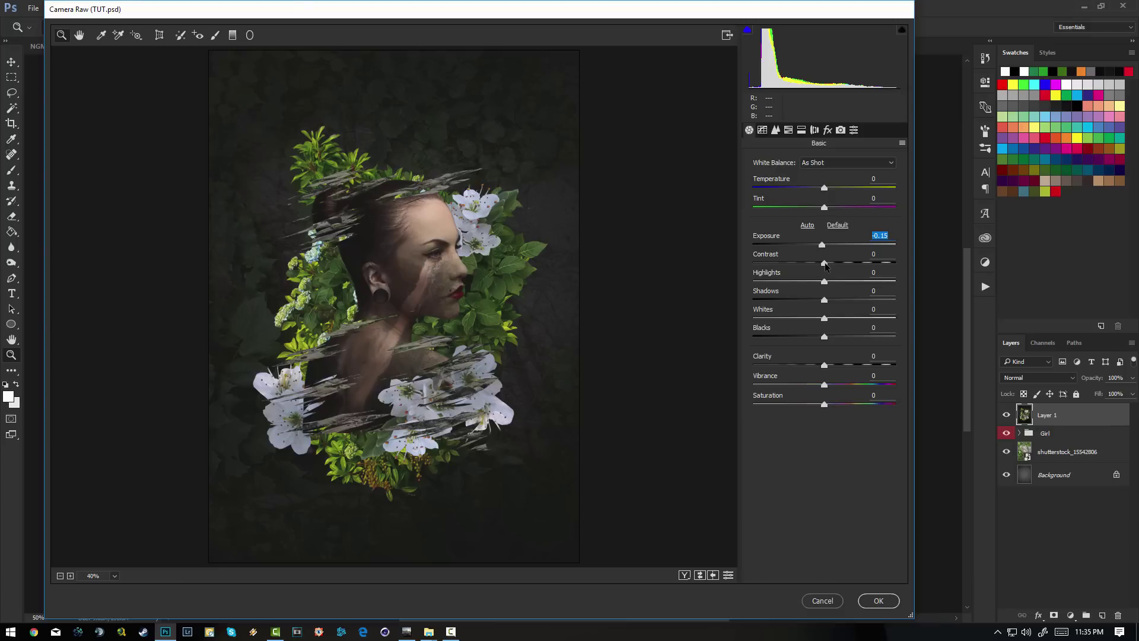
left_click_drag(826, 266, 834, 265)
left_click(761, 131)
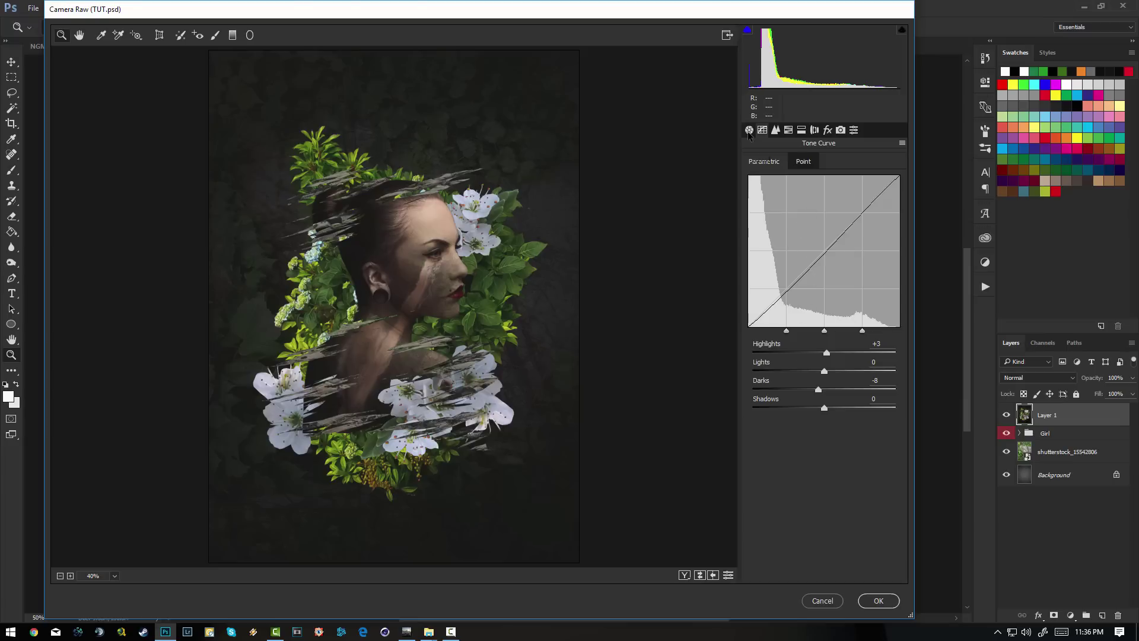
left_click(749, 132)
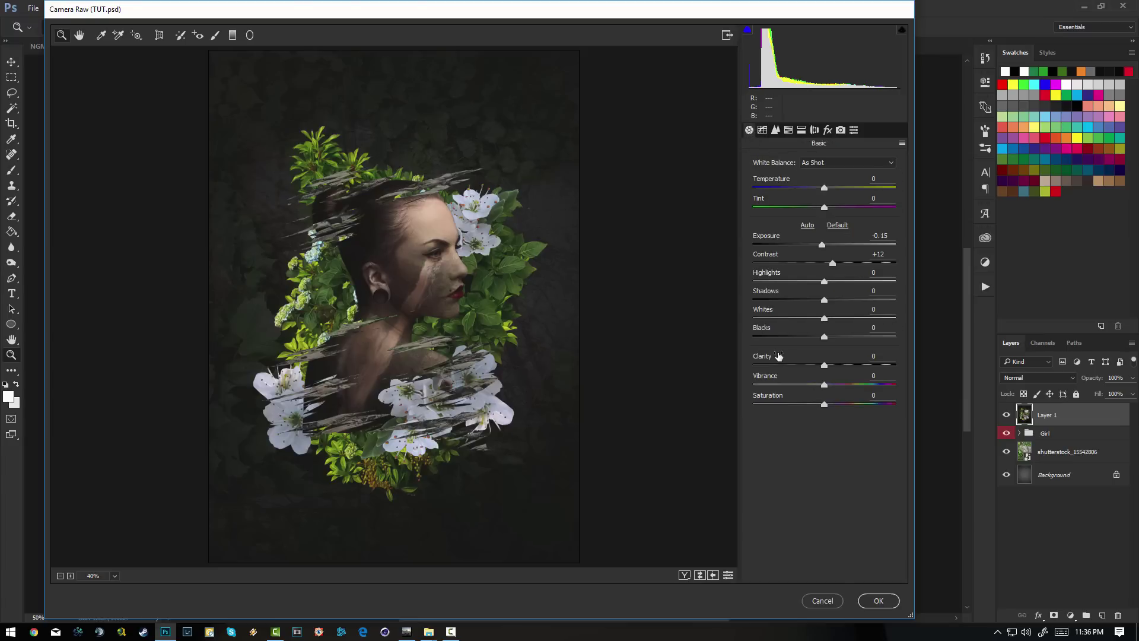
left_click_drag(824, 365, 834, 396)
left_click_drag(825, 283, 824, 290)
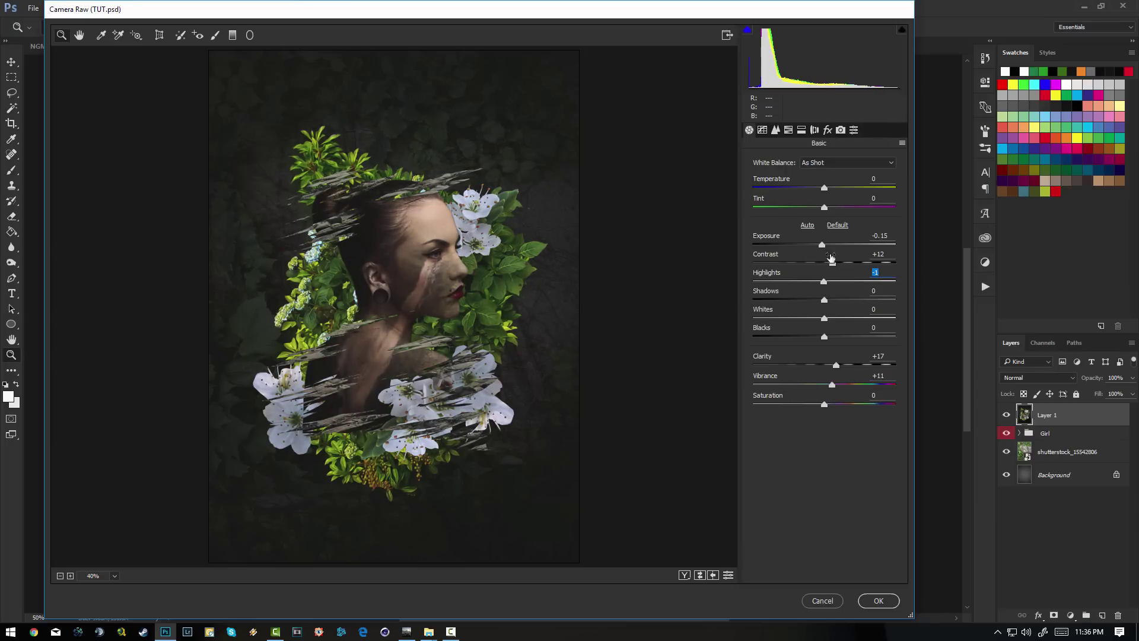
left_click_drag(825, 187, 817, 190)
- Shift the Greens hue to +92 in the HSL adjustments
left_click(764, 130)
left_click(775, 130)
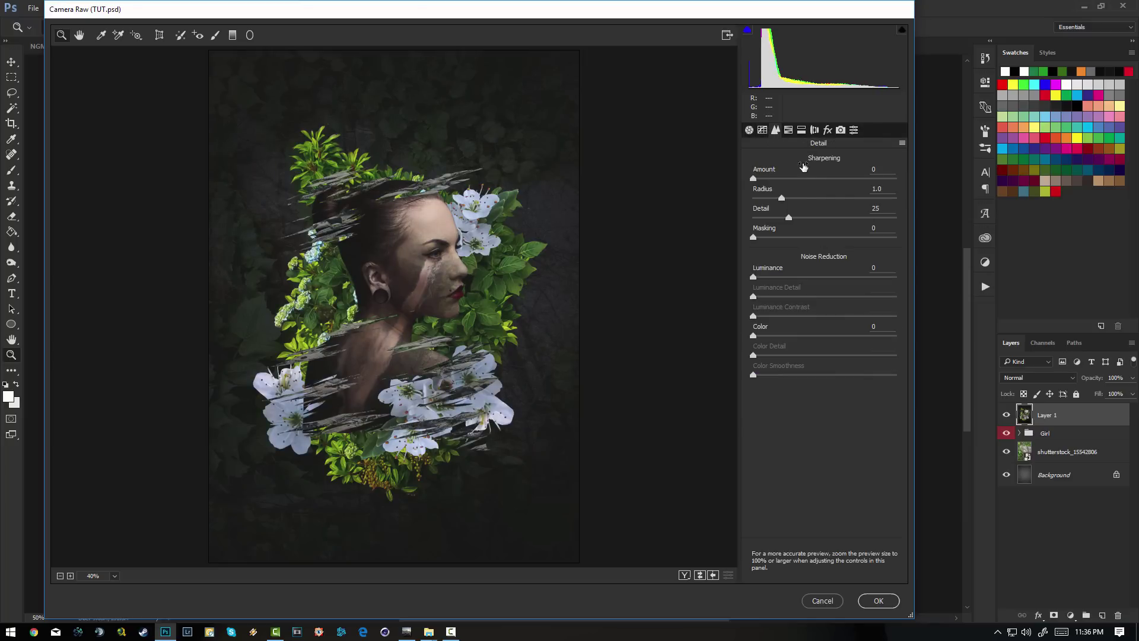
left_click(790, 134)
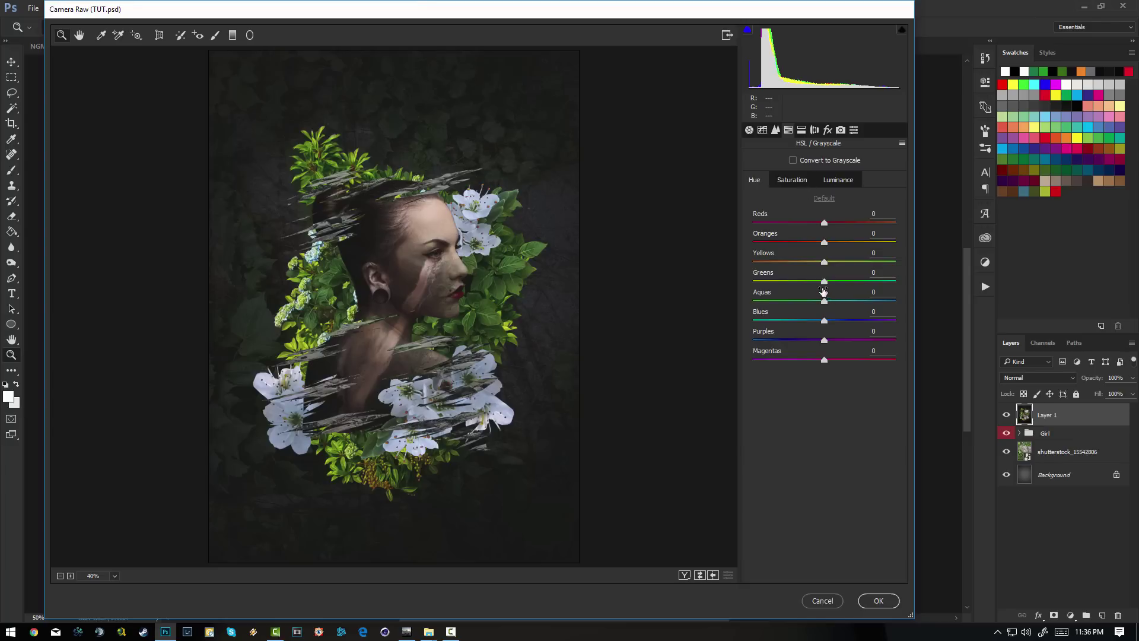
left_click_drag(824, 281, 894, 287)
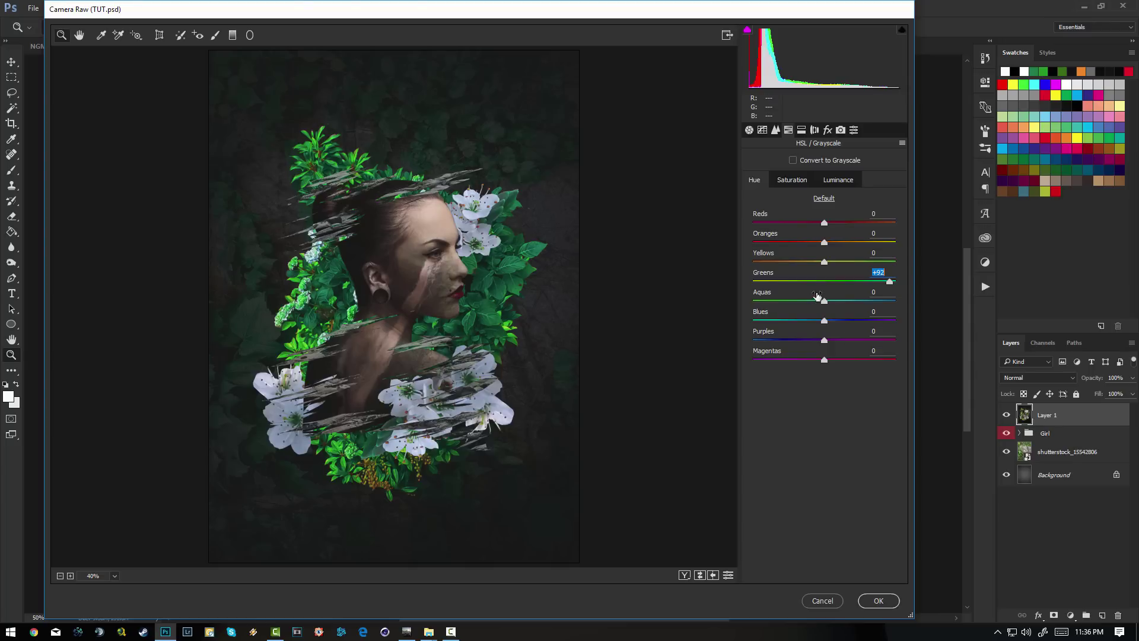
- Lower the saturation of the Oranges and Reds slightly and raise the saturation of the Greens
left_click(790, 179)
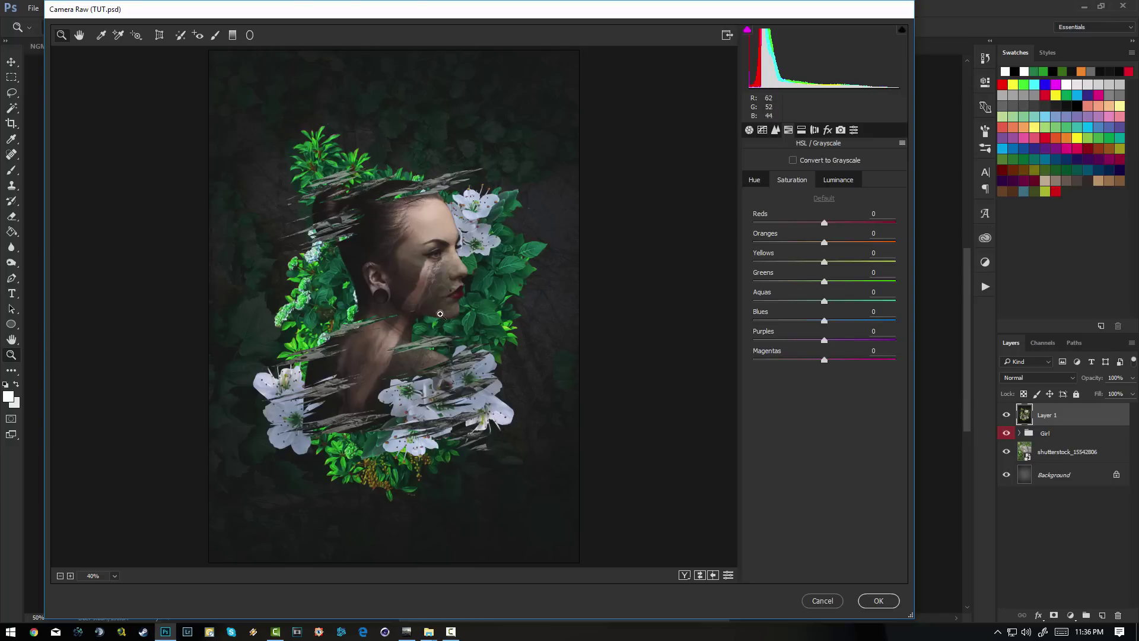
mouse_move(823, 245)
left_mouse_down()
mouse_move(746, 242)
mouse_move(813, 244)
left_mouse_up()
left_click_drag(825, 284, 850, 287)
mouse_move(824, 224)
left_mouse_down()
mouse_move(877, 225)
mouse_move(748, 229)
mouse_move(814, 236)
left_mouse_up()
- Shift the Reds hue strongly toward orange and the Aquas hue toward green
left_click(757, 181)
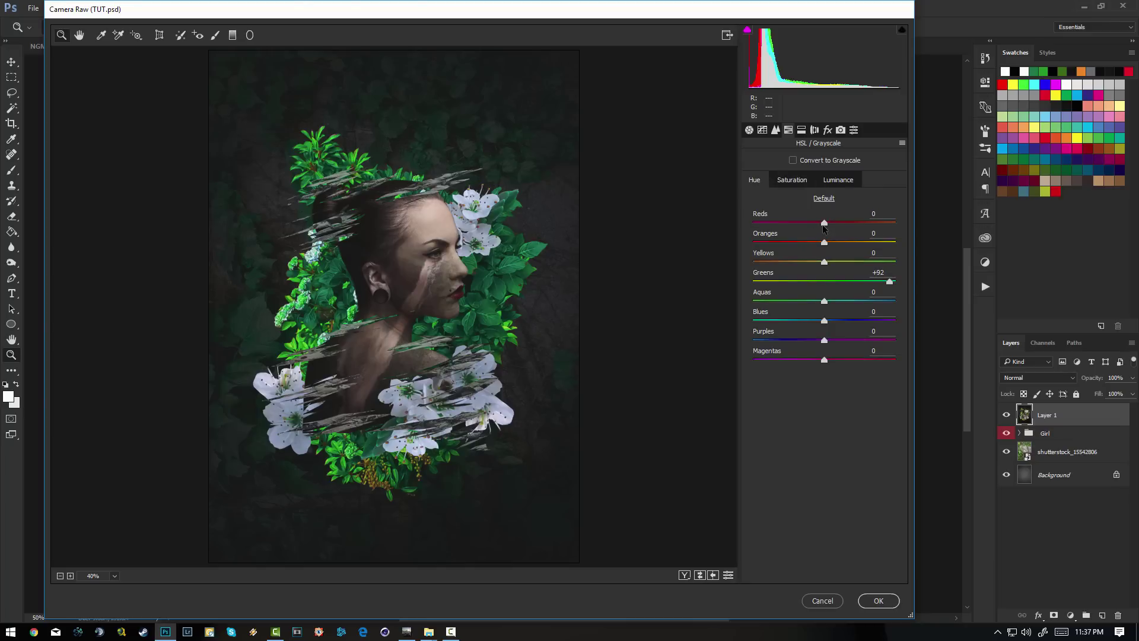
left_click_drag(825, 223, 894, 226)
left_click_drag(826, 303, 779, 321)
- Apply split toning with highlights at hue 218, saturation 13, and shadows at hue 0, saturation 10
left_click(802, 130)
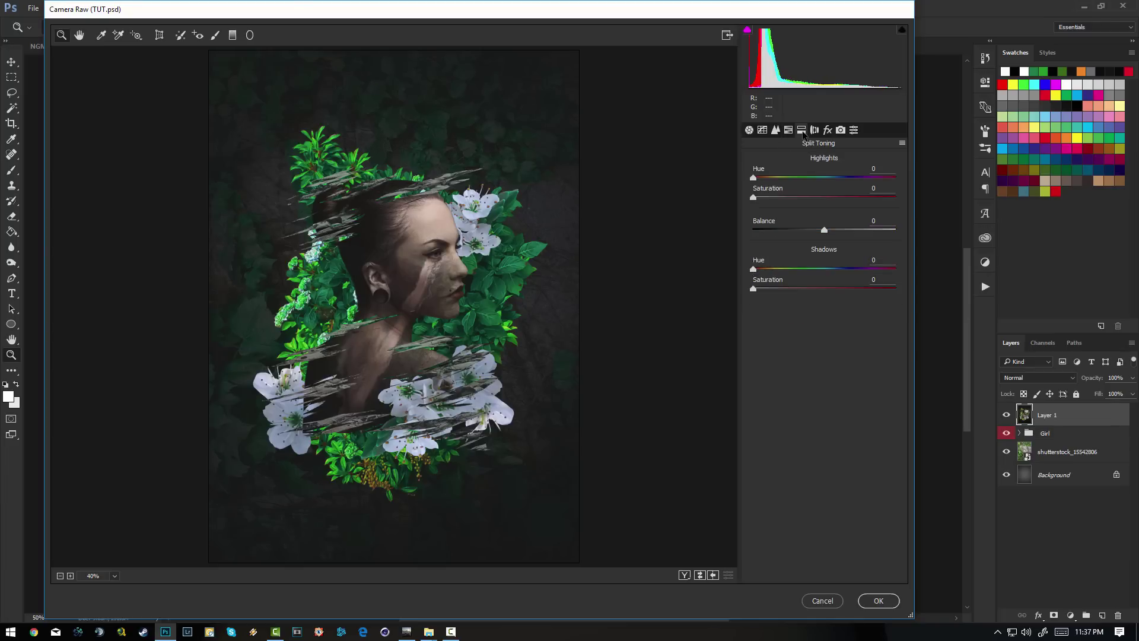
left_click(785, 198)
left_click(779, 289)
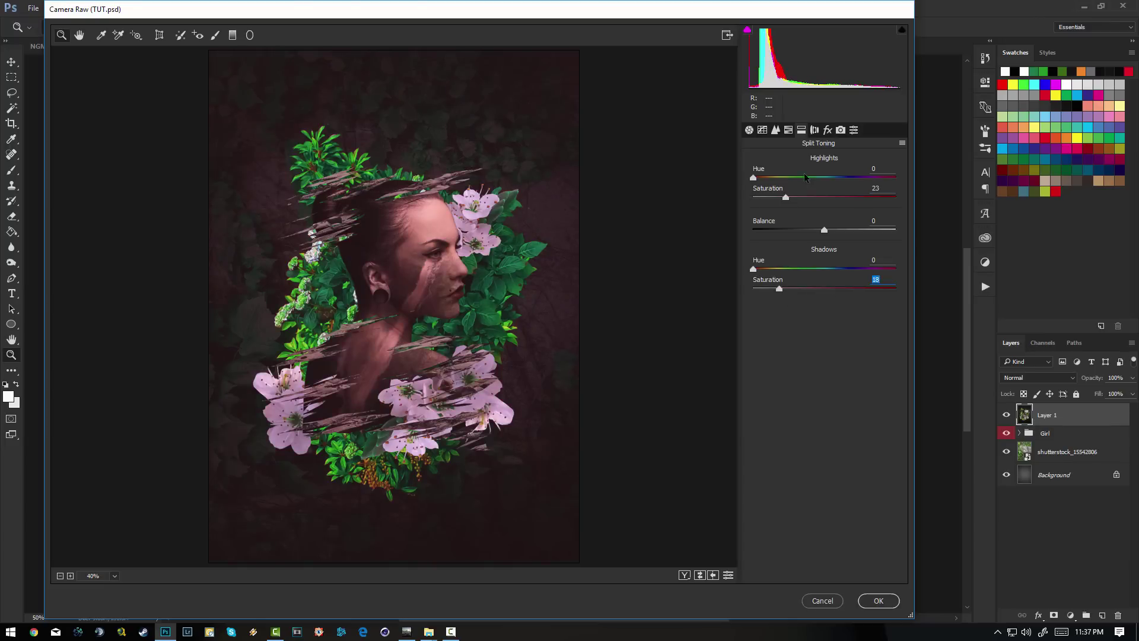
left_click(839, 177)
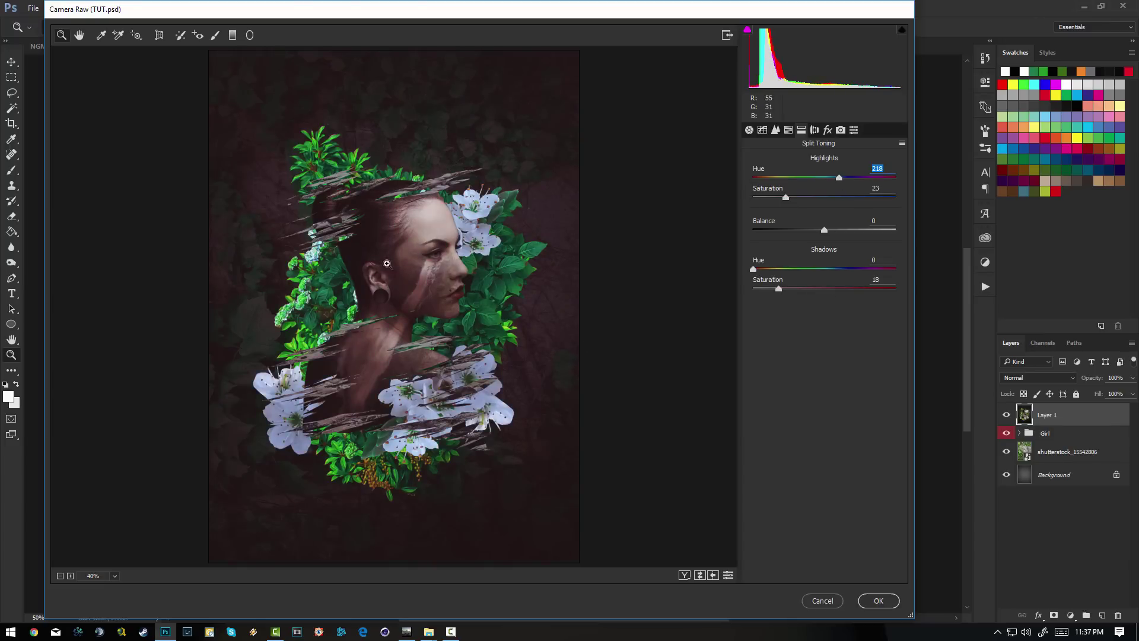
left_click(771, 197)
left_click(766, 289)
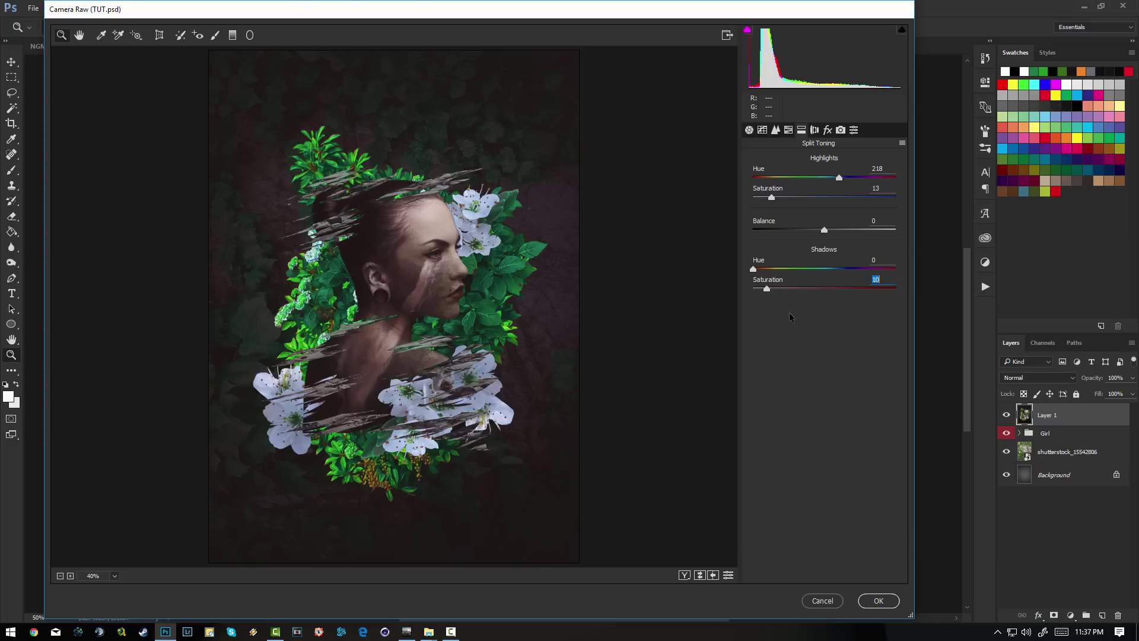
- Set the effects to Dehaze +8, post-crop vignetting amount -8 and grain amount 9
left_click(827, 130)
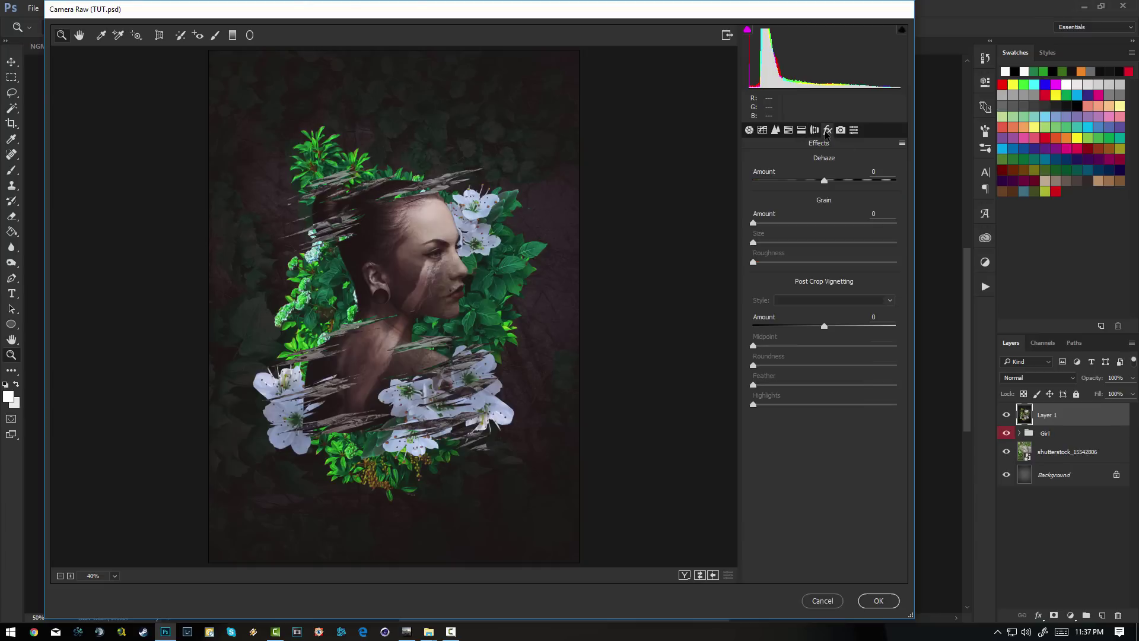
left_click_drag(824, 181, 830, 186)
left_click_drag(821, 328, 819, 329)
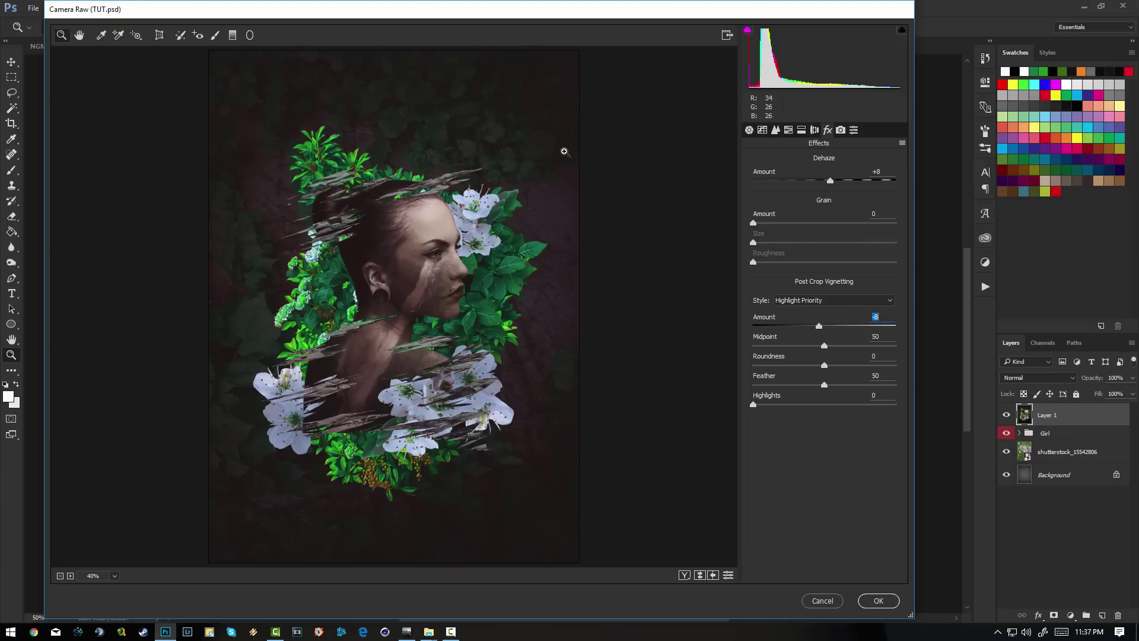
left_click(776, 130)
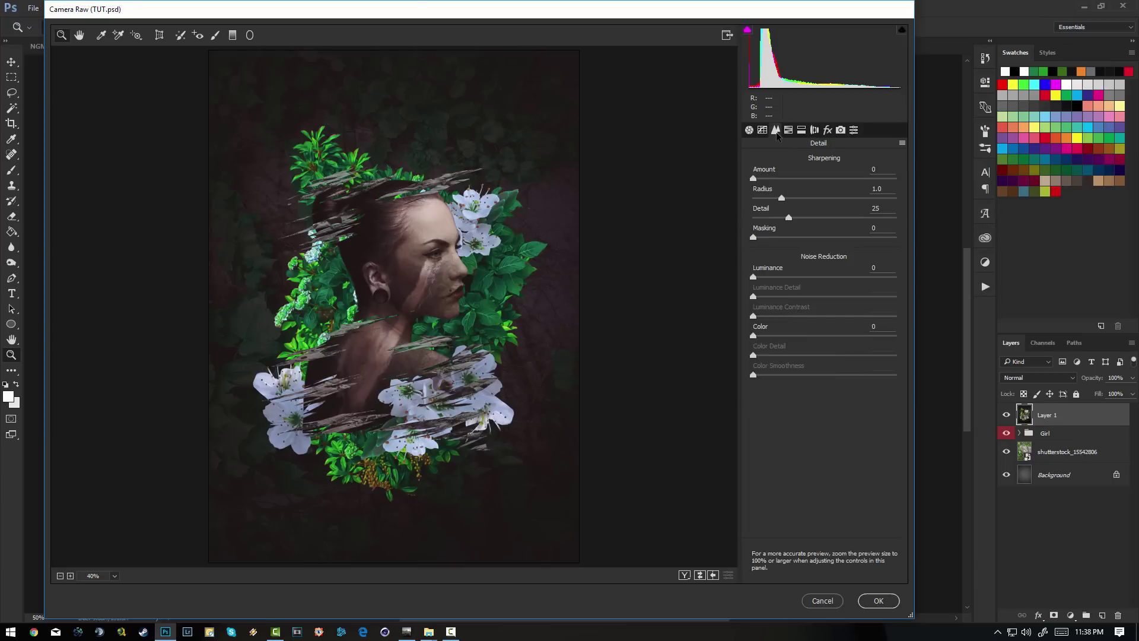
left_click(827, 130)
mouse_move(754, 223)
left_mouse_down()
mouse_move(810, 230)
mouse_move(766, 225)
left_mouse_up()
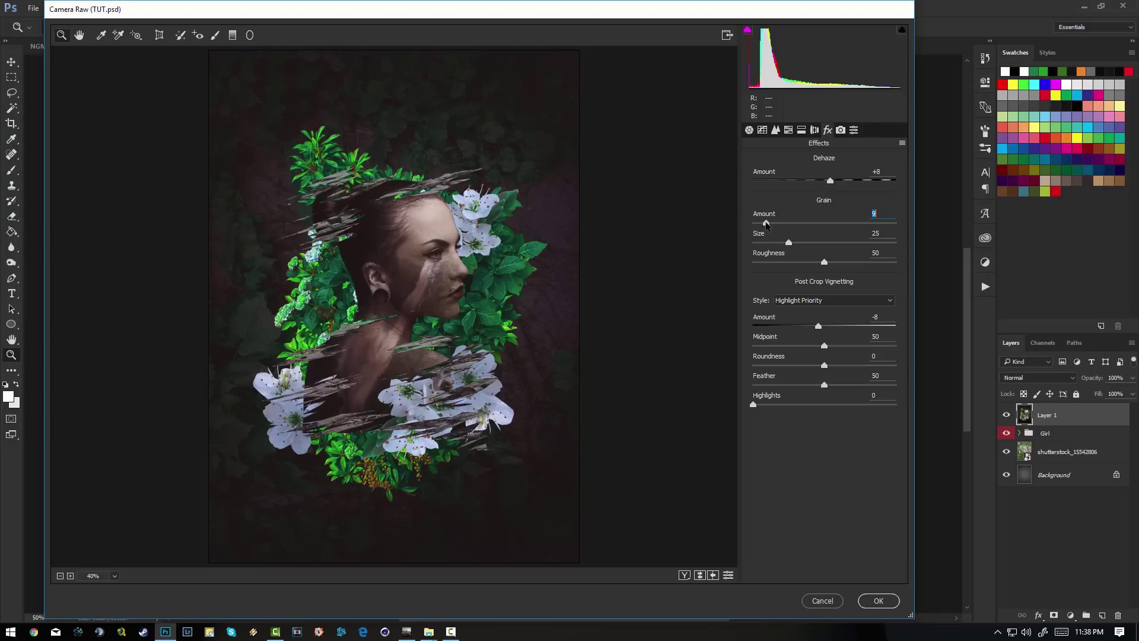
- Review the Camera Raw settings, apply them to Layer 1 and check the whole composition
left_click(814, 130)
left_click(801, 130)
left_click(789, 130)
left_click(776, 130)
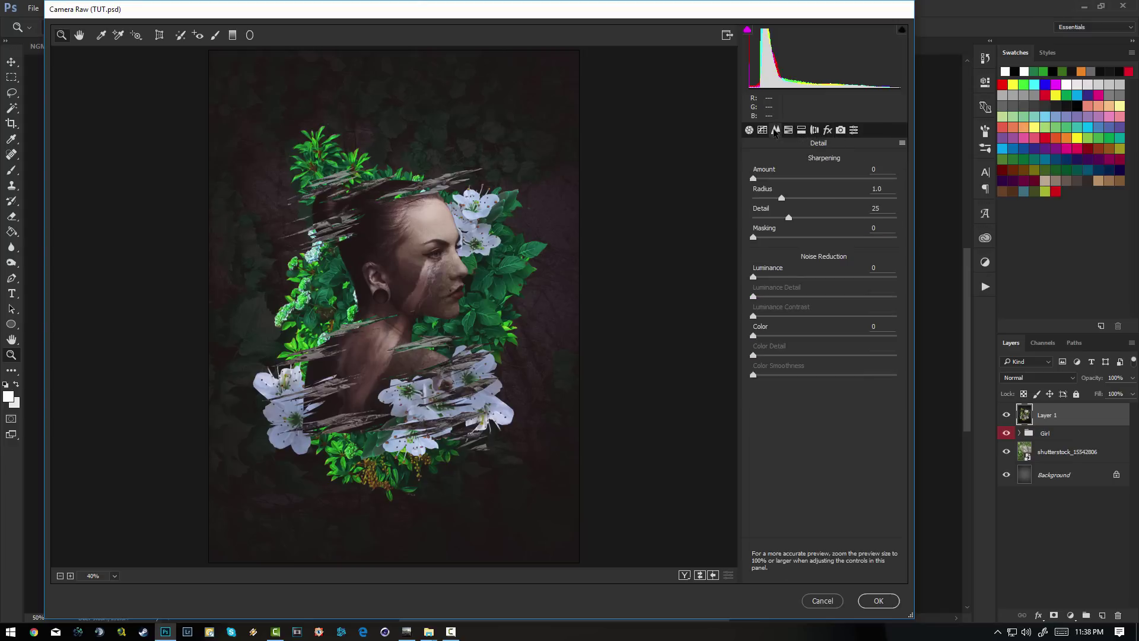
left_click(762, 130)
left_click(749, 130)
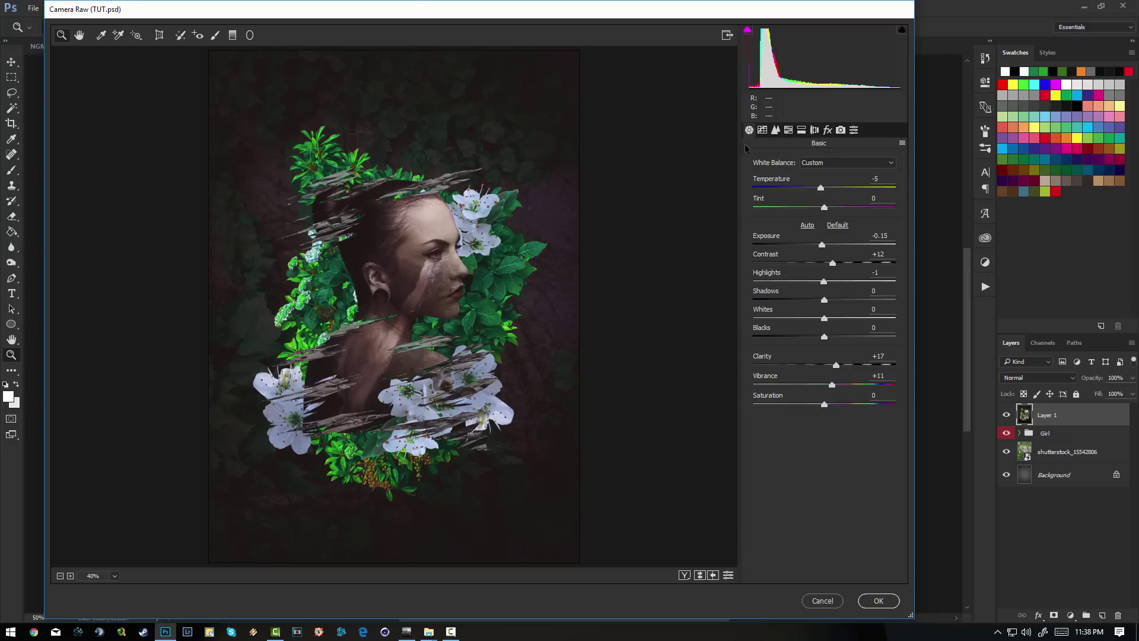
left_click(879, 601)
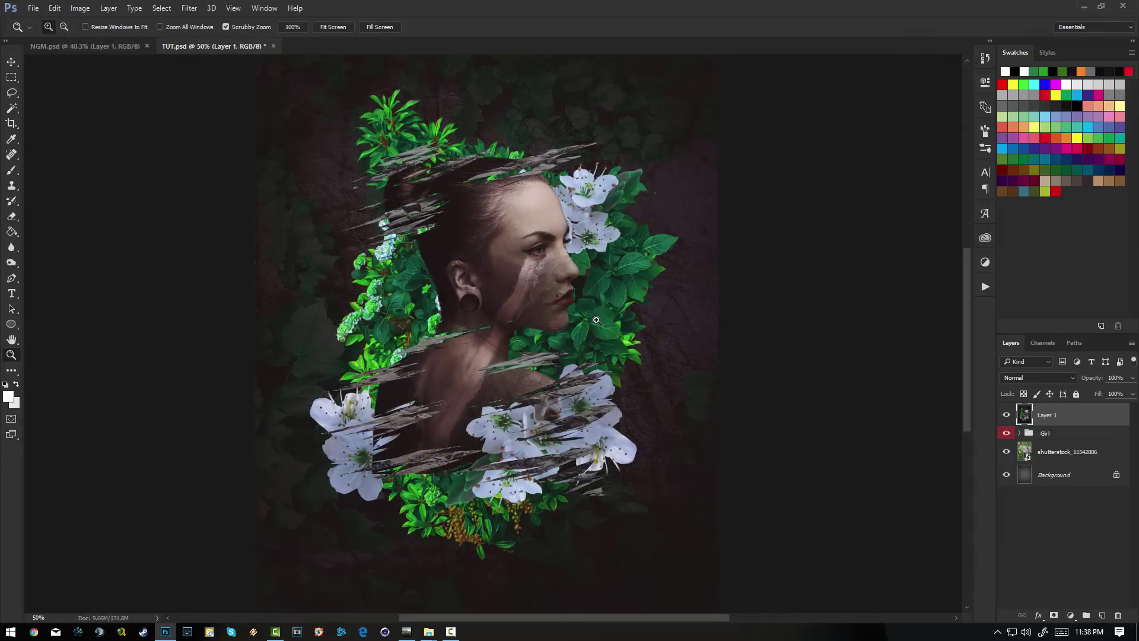
left_click_drag(599, 303, 588, 301)
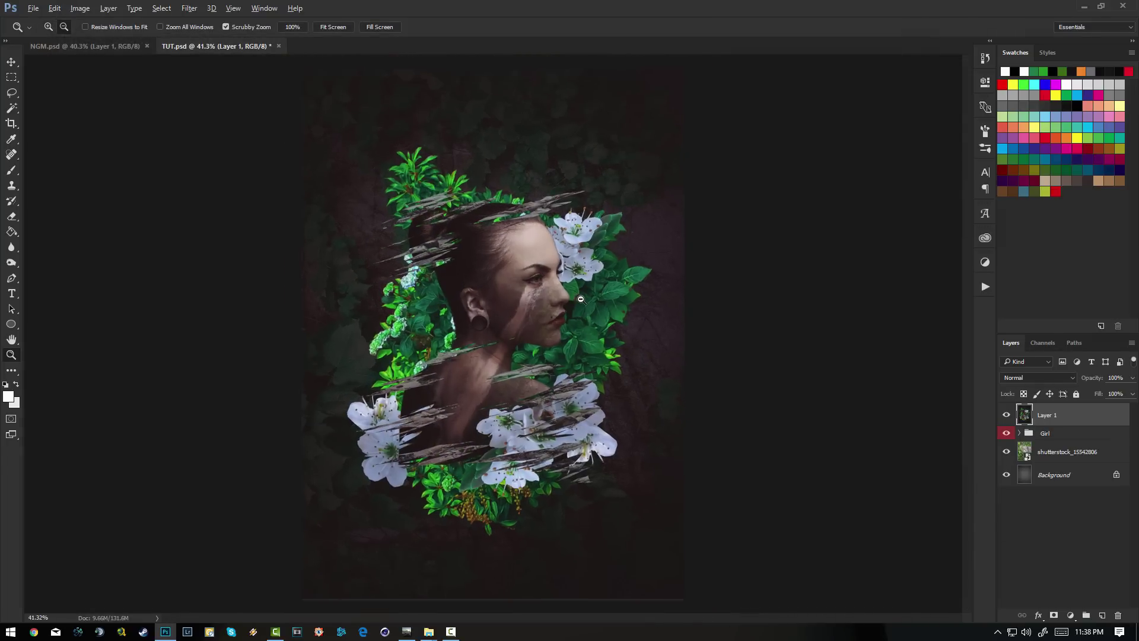
key("alt")
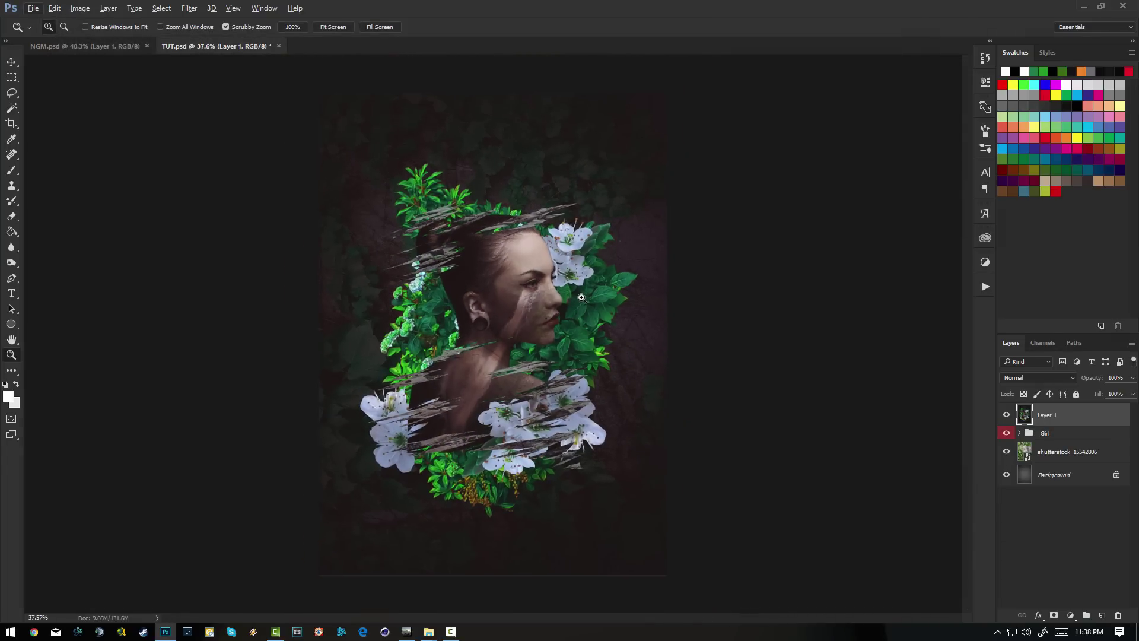
- Compare the composition before and after the Camera Raw grading by toggling the filter's undo state
key("ctrl+z")
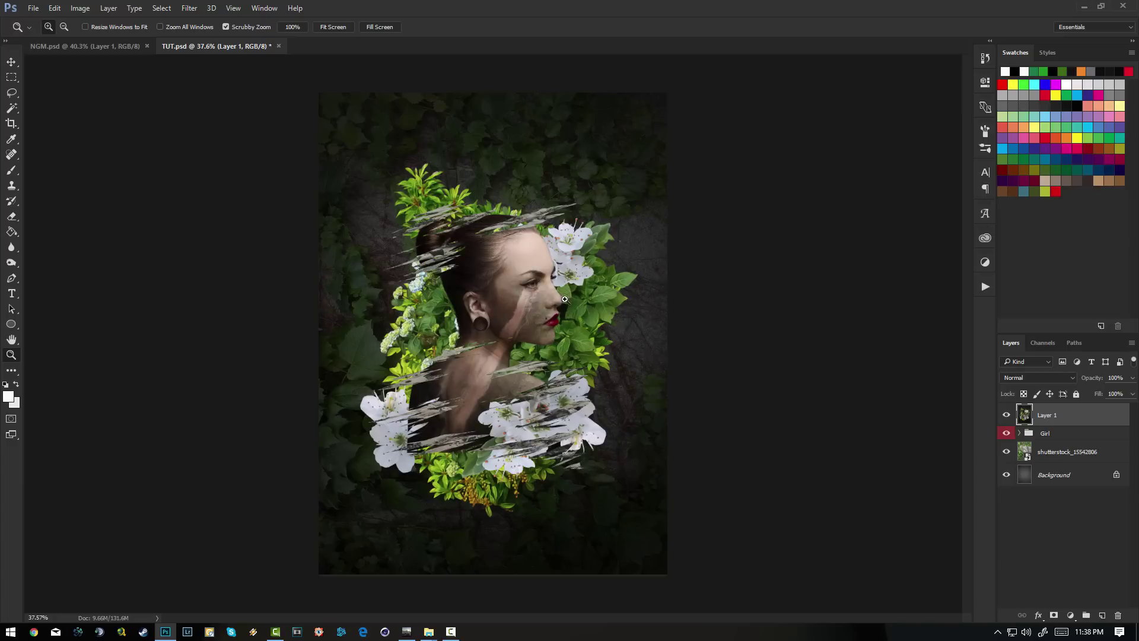
key("ctrl+z")
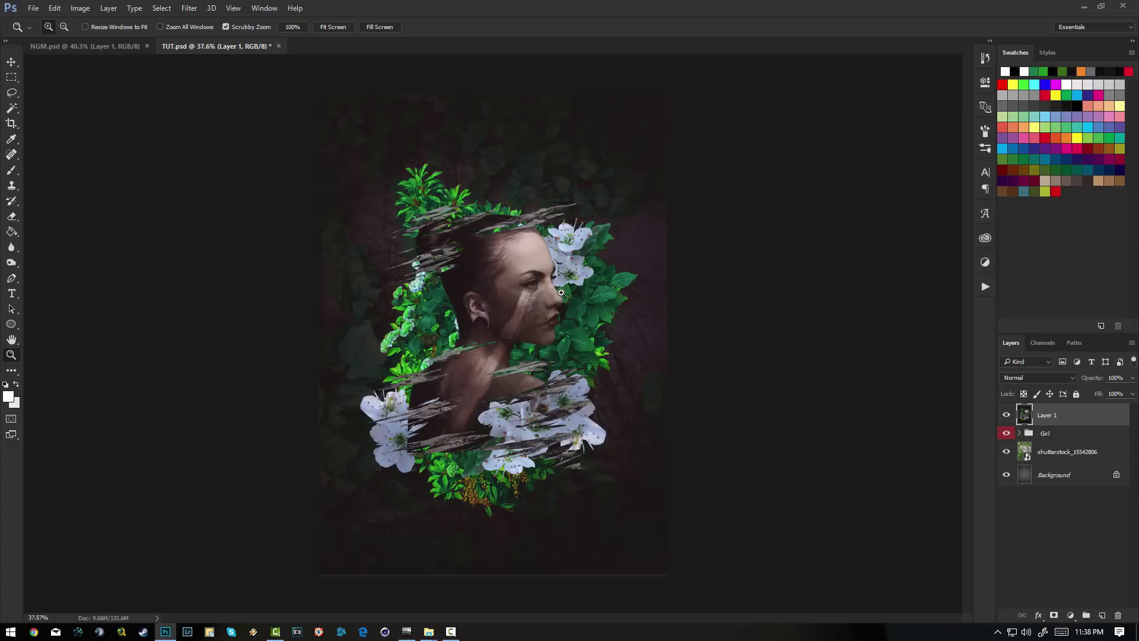
scroll(498, 307, "up", 5, "alt")
scroll(481, 311, "down", 3, "alt")
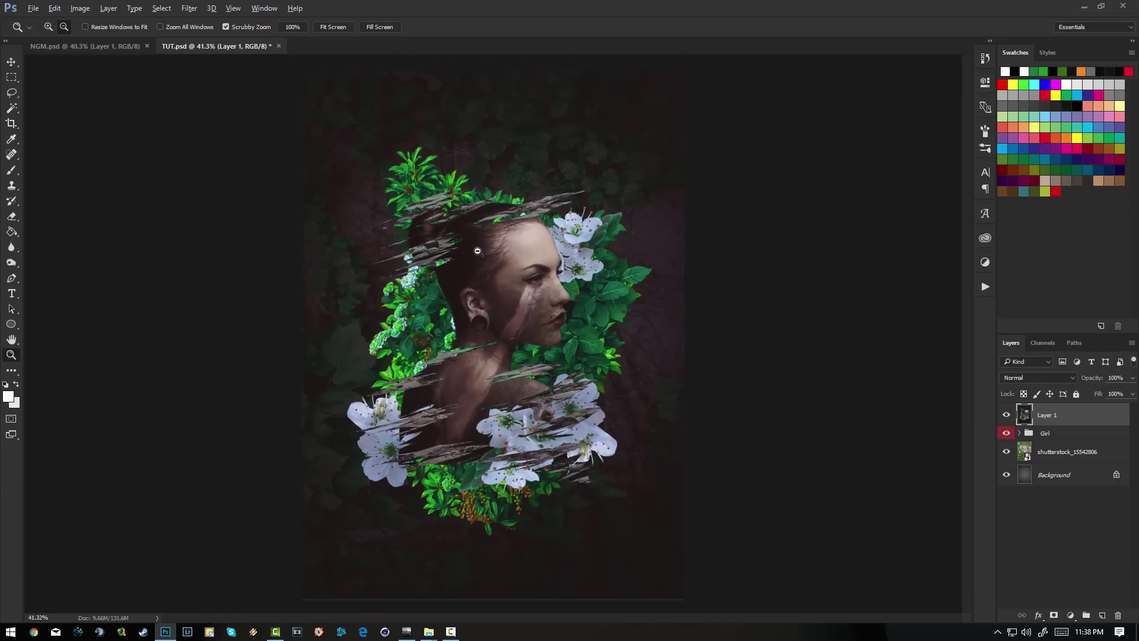
key("ctrl+z")
key("ctrl+z")
- Duplicate Layer 1 and apply the Glowing Edges filter with edge width 1, edge brightness 3 and smoothness 15
key("ctrl+j")
left_click(190, 9)
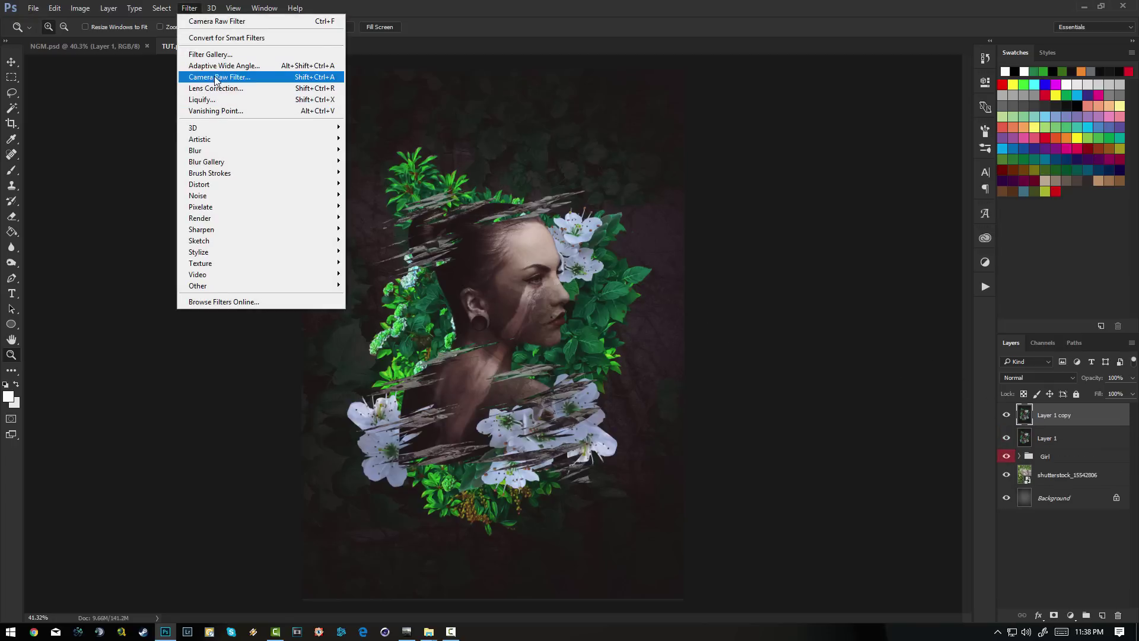
left_click(216, 54)
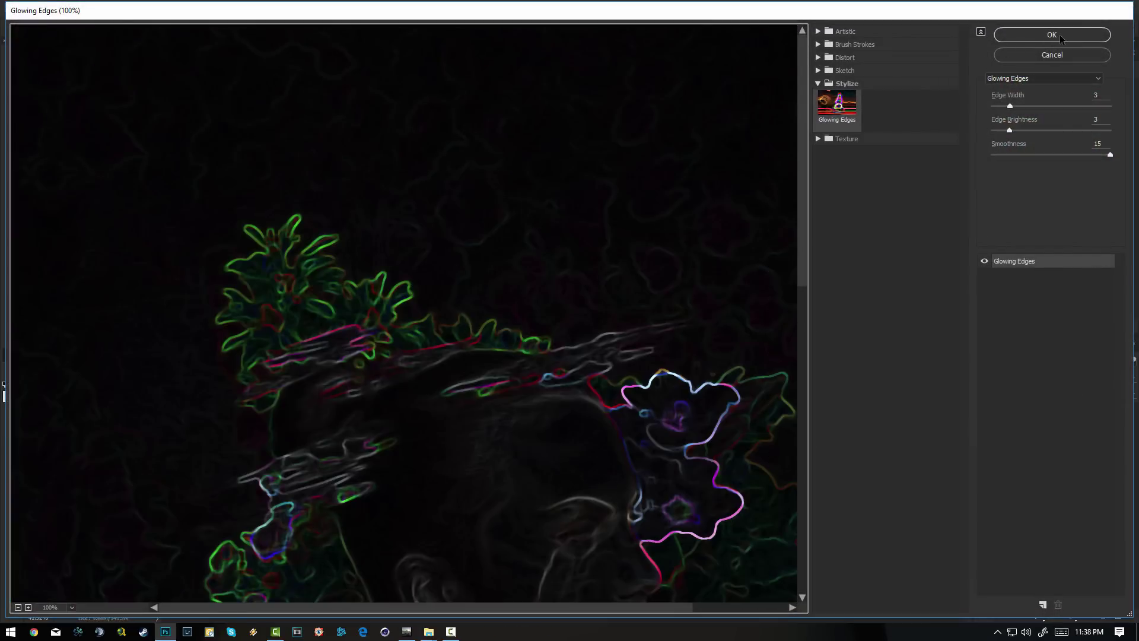
left_click(1000, 106)
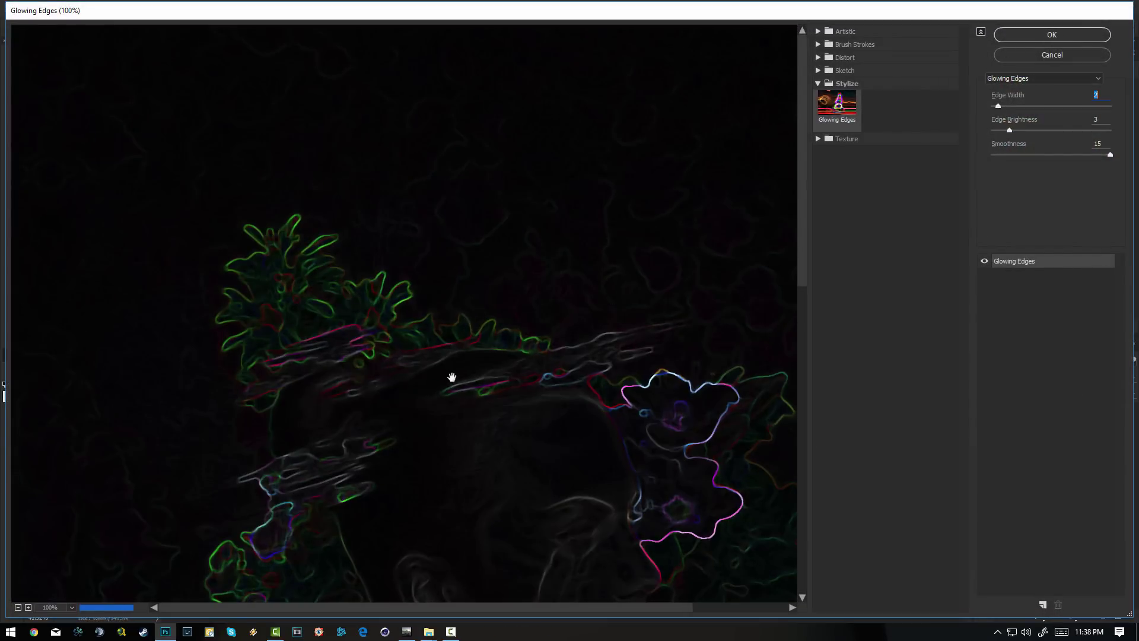
left_click(468, 368, "alt")
left_click(482, 362, "alt")
left_click_drag(1004, 108, 946, 104)
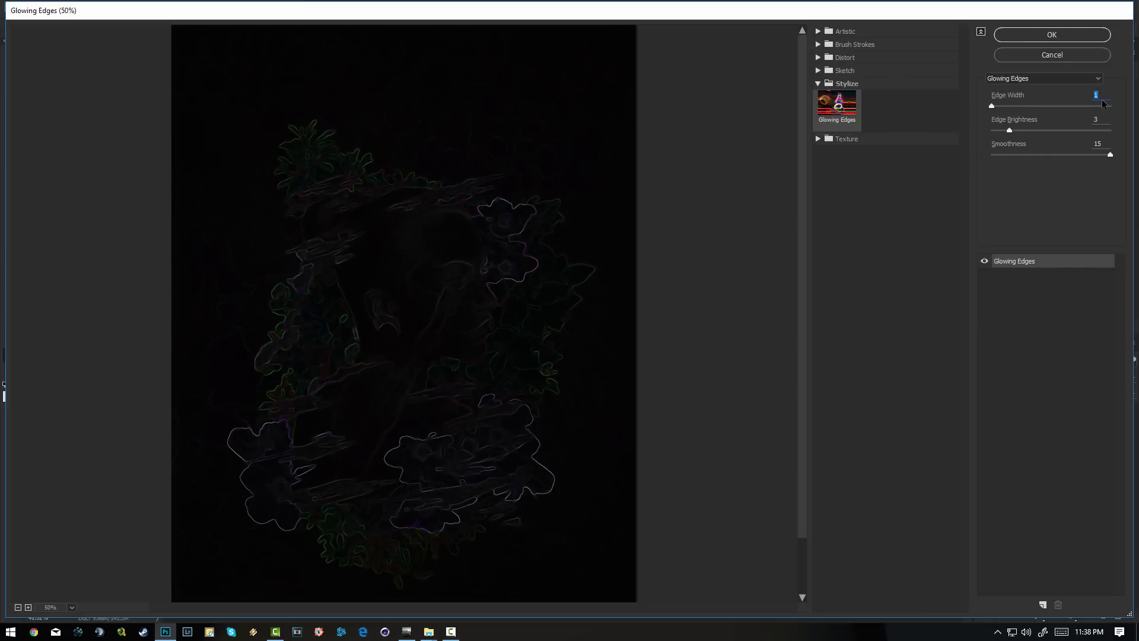
left_click(1052, 34)
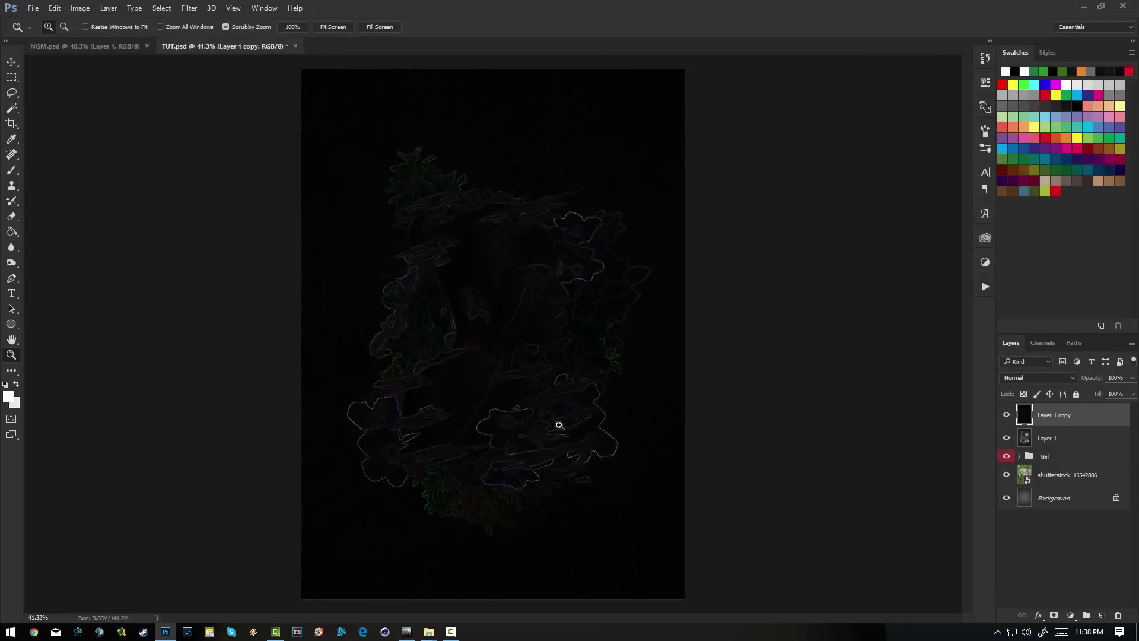
- Set the Glowing Edges layer to Screen blend mode and reduce its opacity to 60%
left_click_drag(496, 397, 502, 396)
left_click(1023, 377)
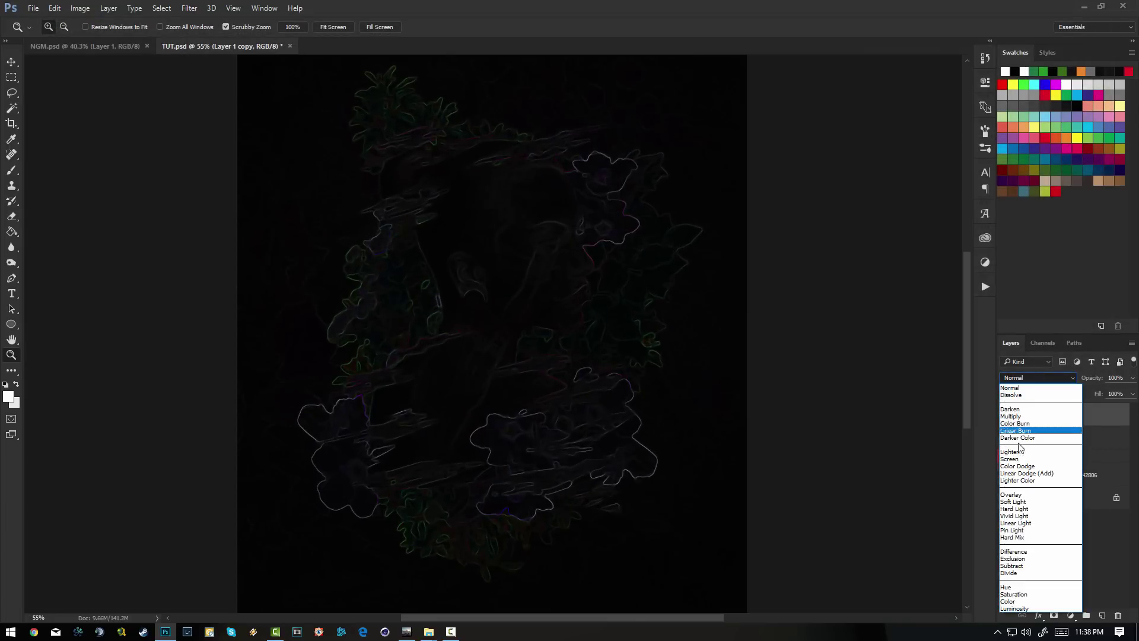
left_click(1011, 459)
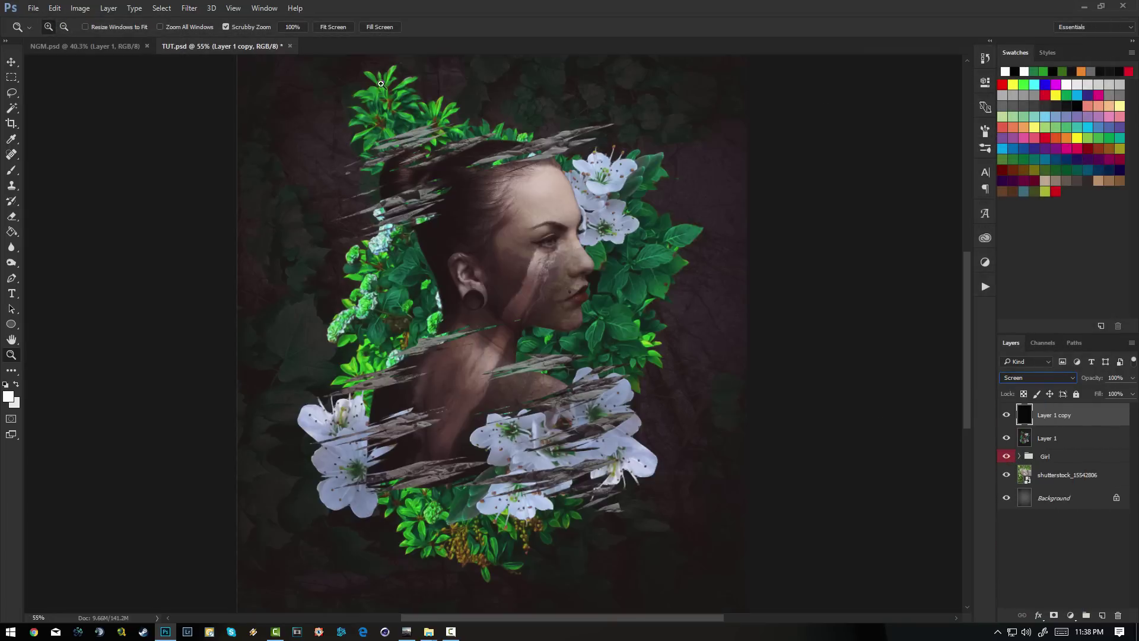
left_click(294, 27)
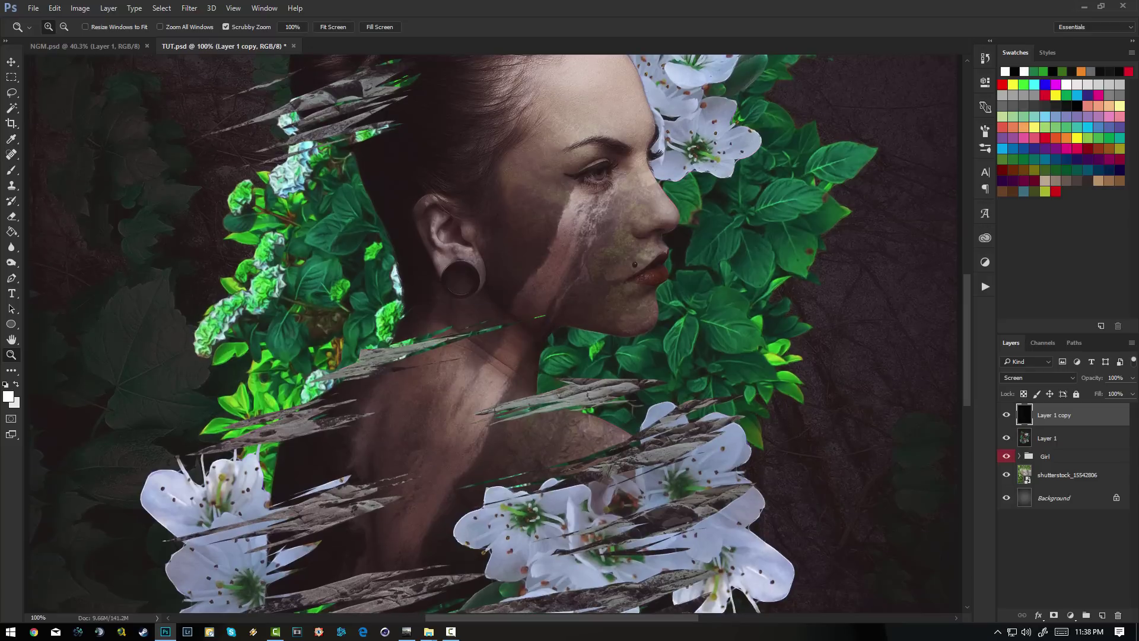
left_click_drag(1086, 382, 1062, 382)
left_click(702, 390, "alt")
left_click(702, 390, "alt")
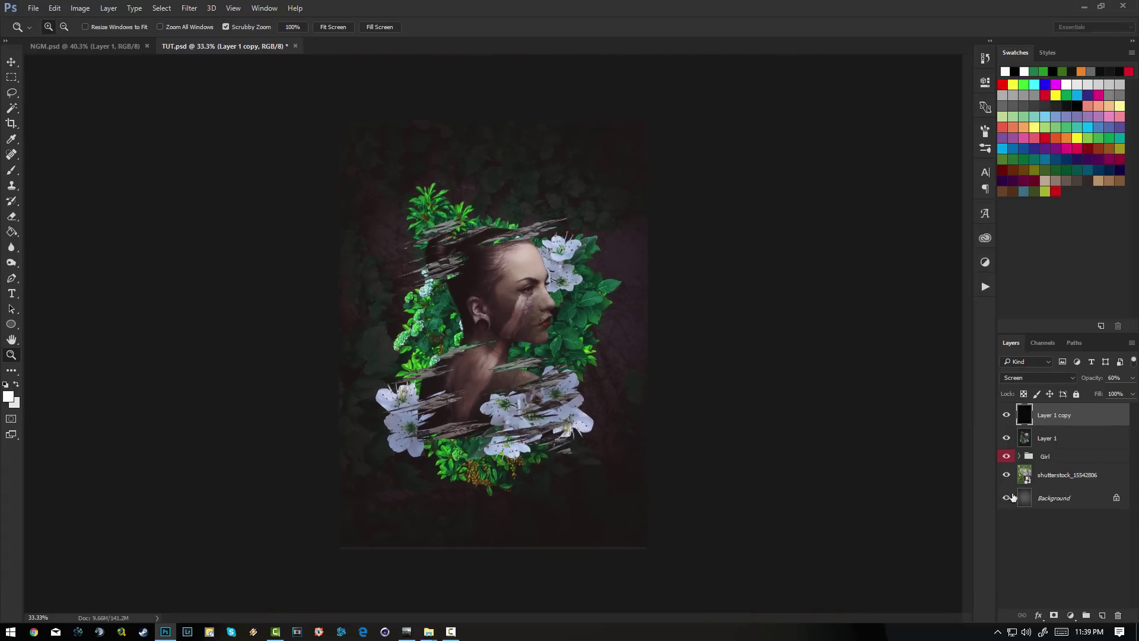
- Create a new layer above Layer 1 copy and fill it with the merged TUT.psd image using Apply Image
left_click(1063, 440)
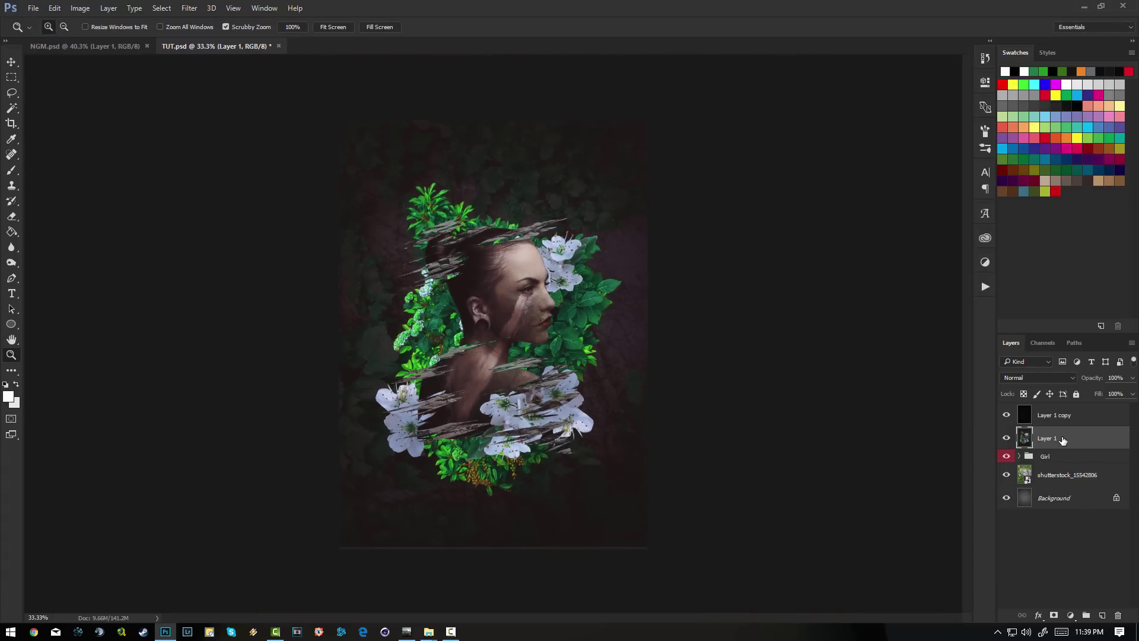
left_click(1068, 417)
left_click(1102, 617)
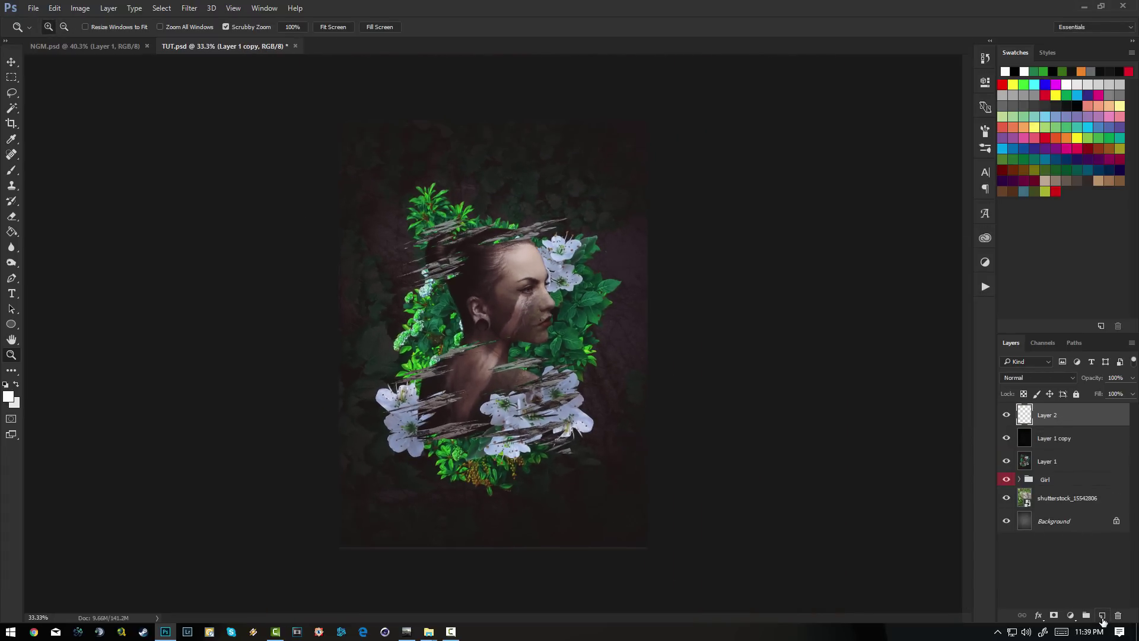
left_click(80, 8)
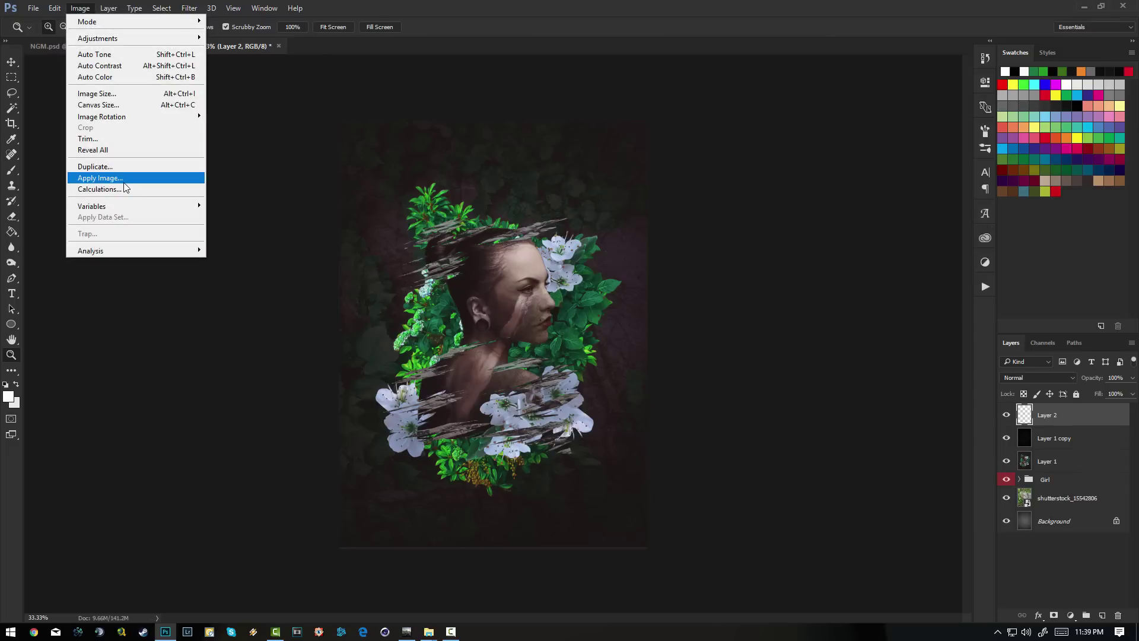
left_click(125, 177)
left_click(661, 188)
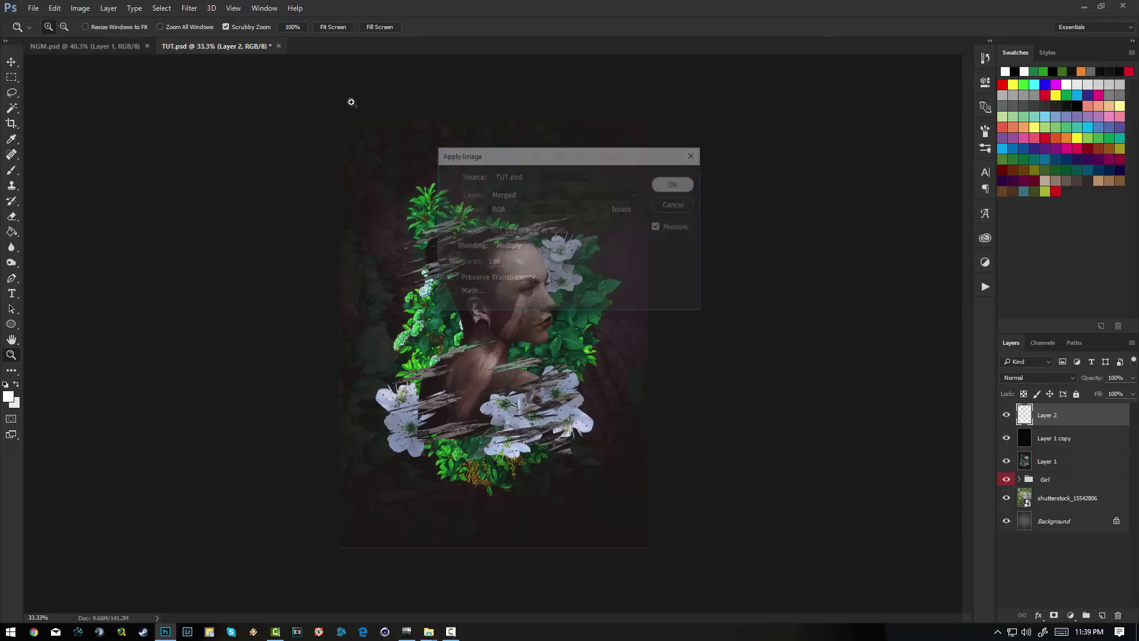
- Open the Filter Gallery for Layer 2 and choose the artistic Poster Edges filter
left_click(189, 8)
left_click(210, 54)
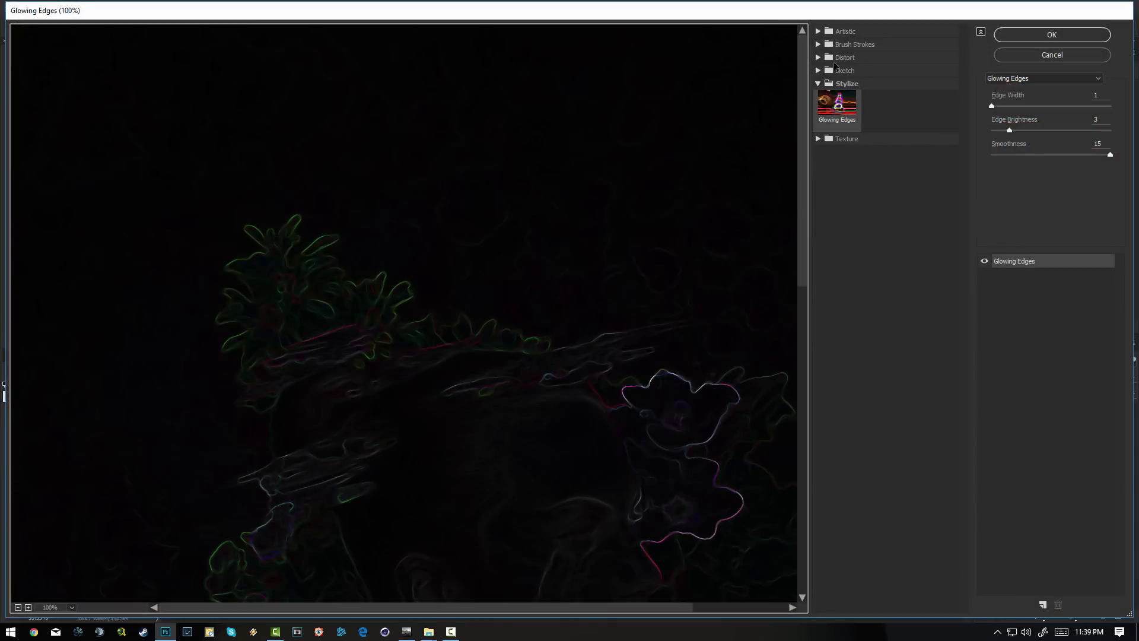
left_click(819, 33)
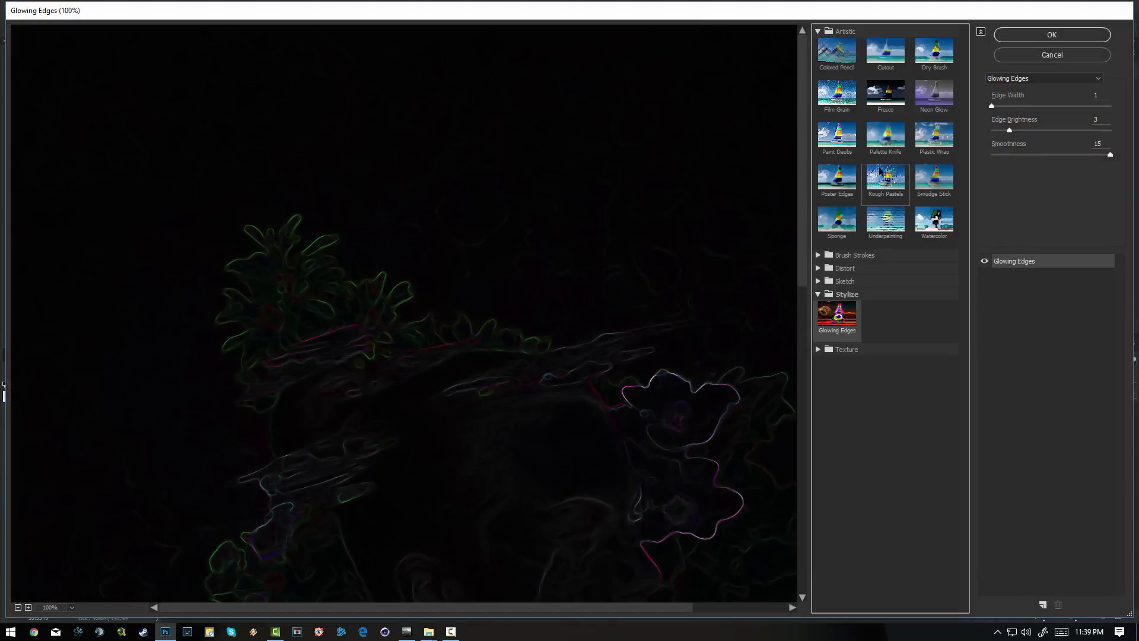
left_click(848, 177)
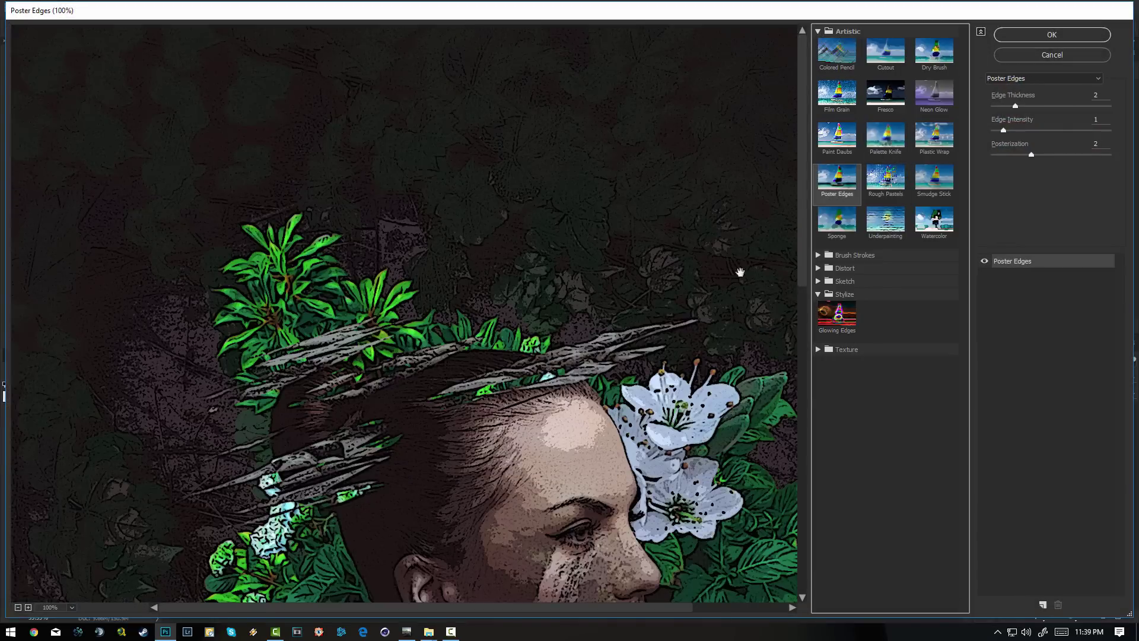
left_click(579, 334, "alt")
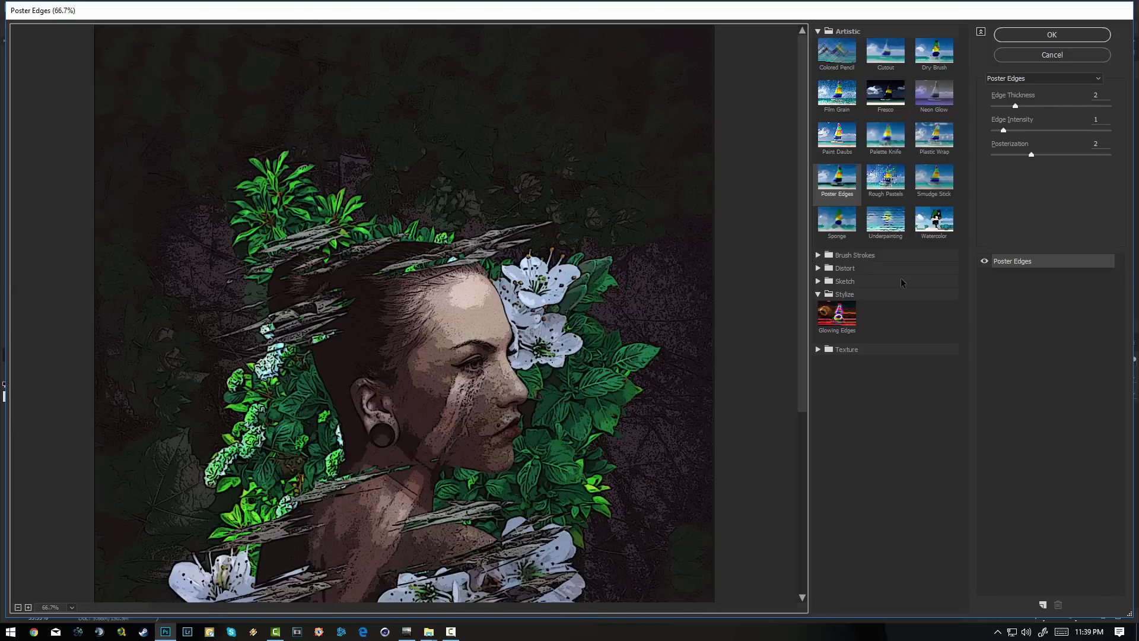
- Set Poster Edges posterization to 6, lower the edge thickness and apply the filter to Layer 2
left_click(1022, 153)
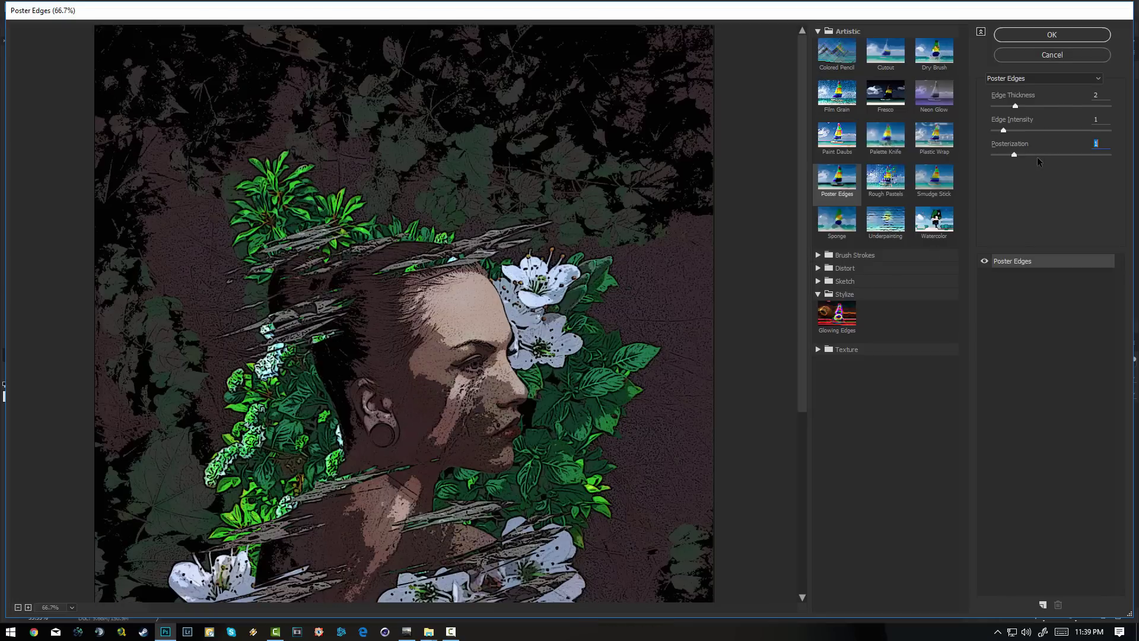
left_click(1108, 154)
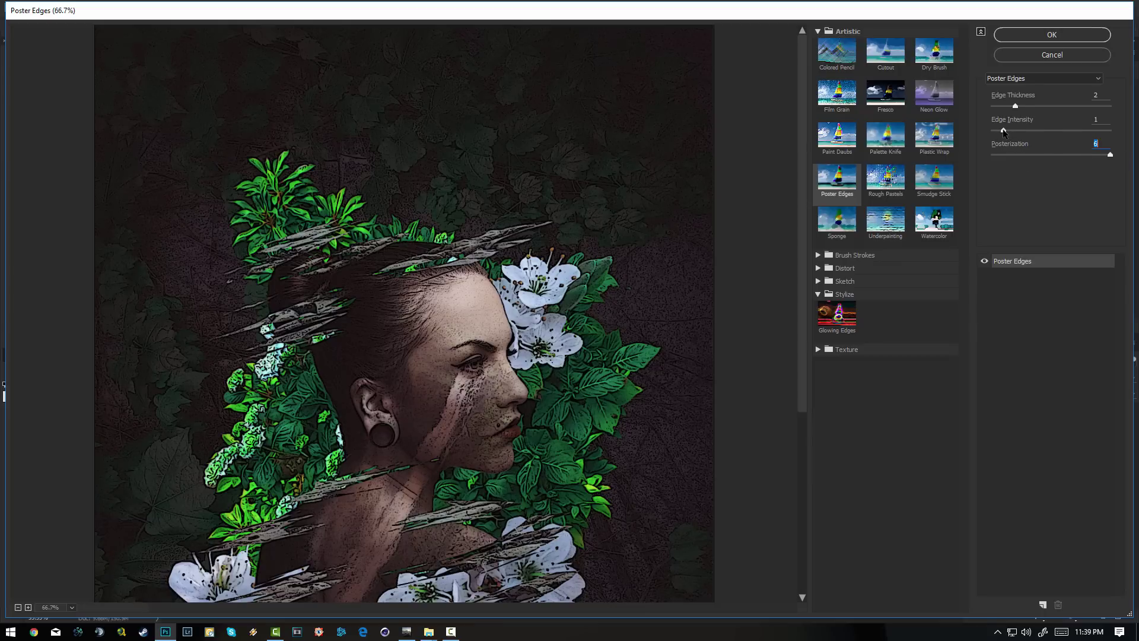
mouse_move(1003, 132)
left_mouse_down()
mouse_move(992, 131)
mouse_move(1006, 133)
left_mouse_up()
left_click_drag(1015, 108, 994, 111)
left_click(1039, 37)
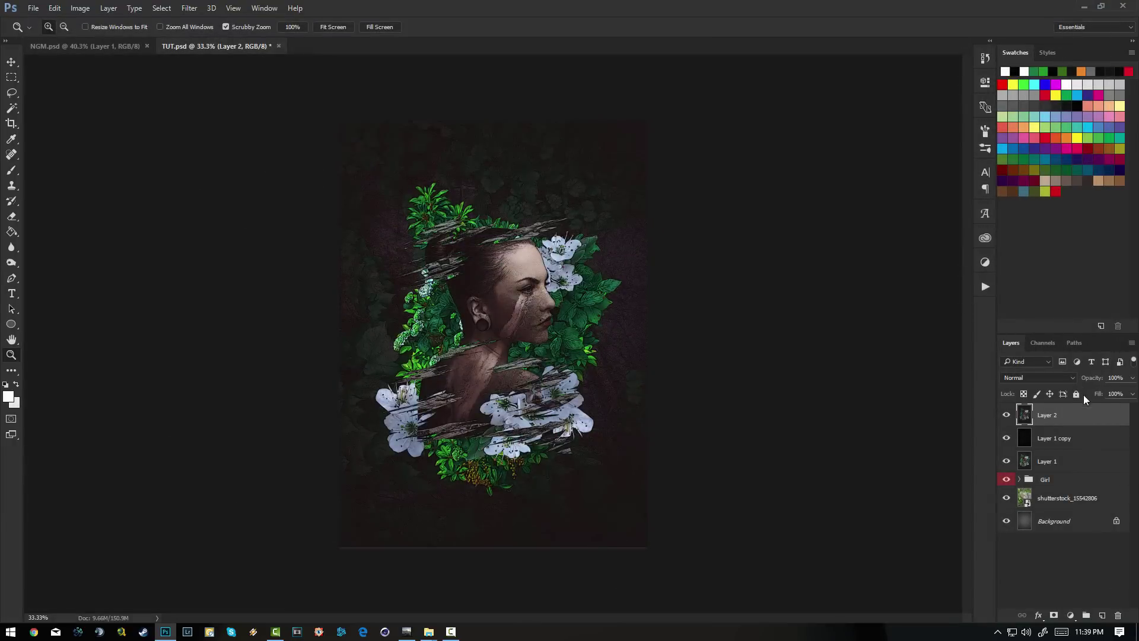
- Reduce the poster edges layer's opacity to 22%, judging the effect on the portrait at 100% view
left_click_drag(1095, 379, 1093, 381)
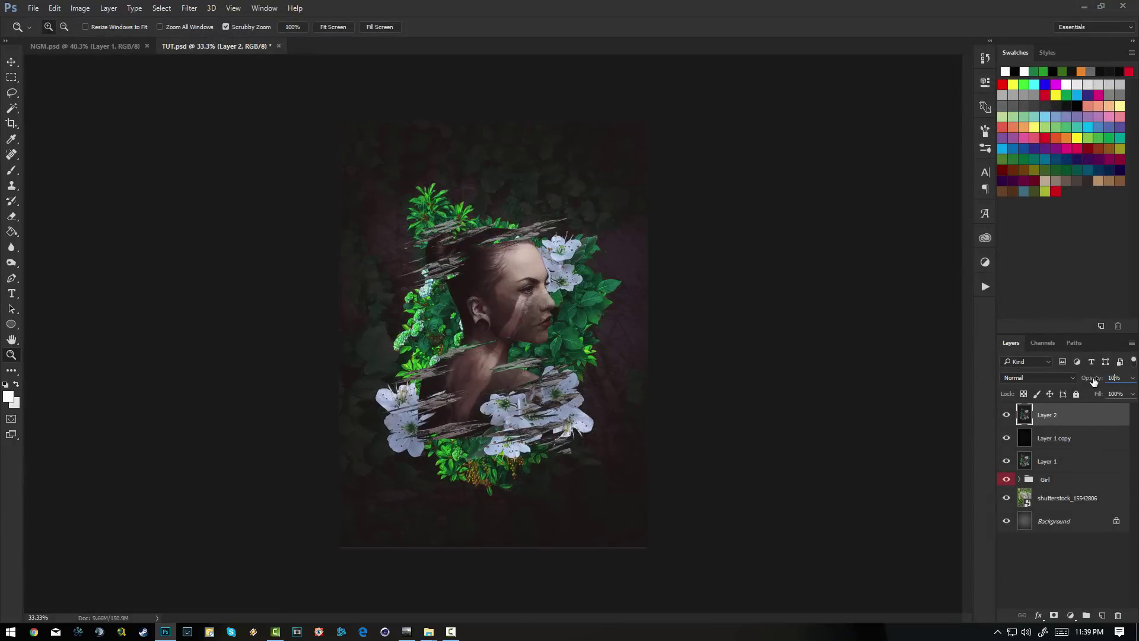
left_click(456, 220)
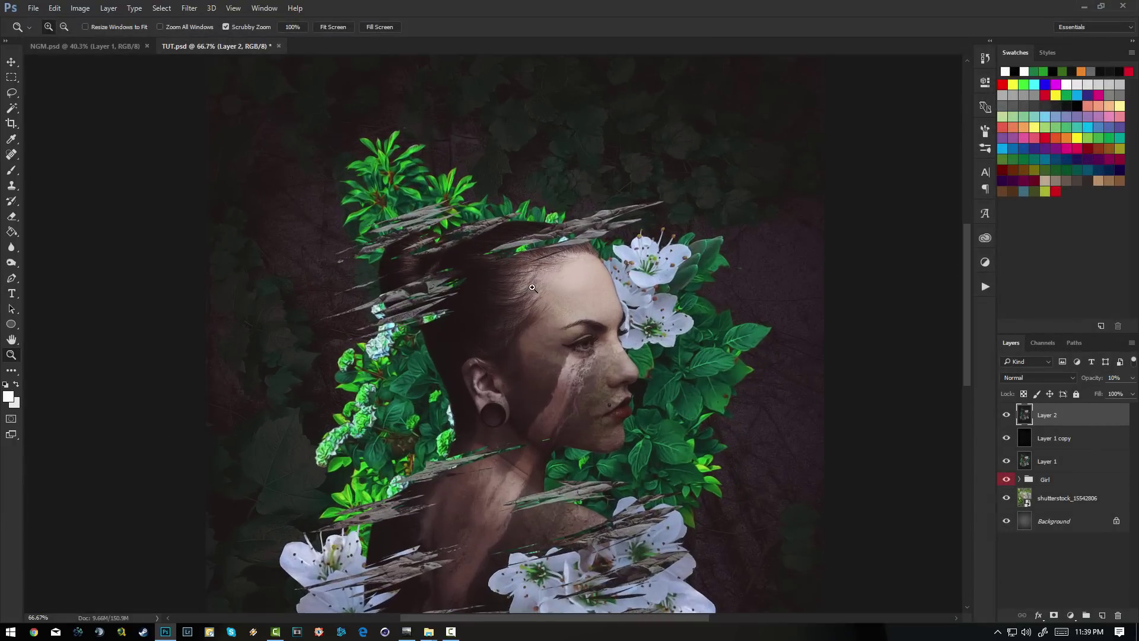
left_click(553, 304)
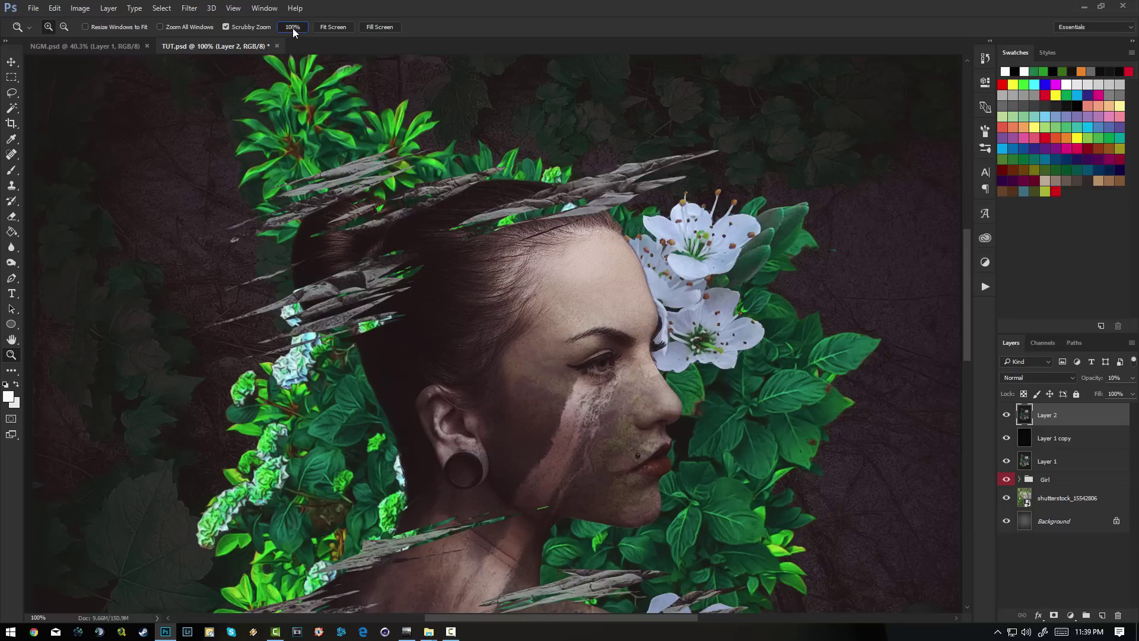
scroll(544, 332, "down", 3)
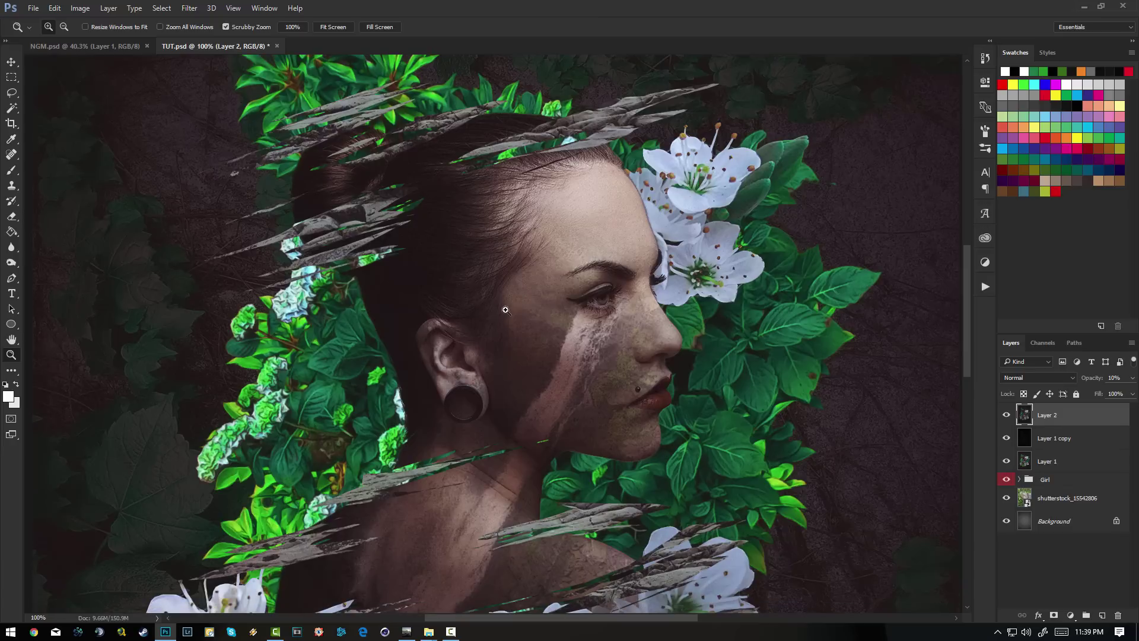
left_click_drag(1091, 383, 1099, 384)
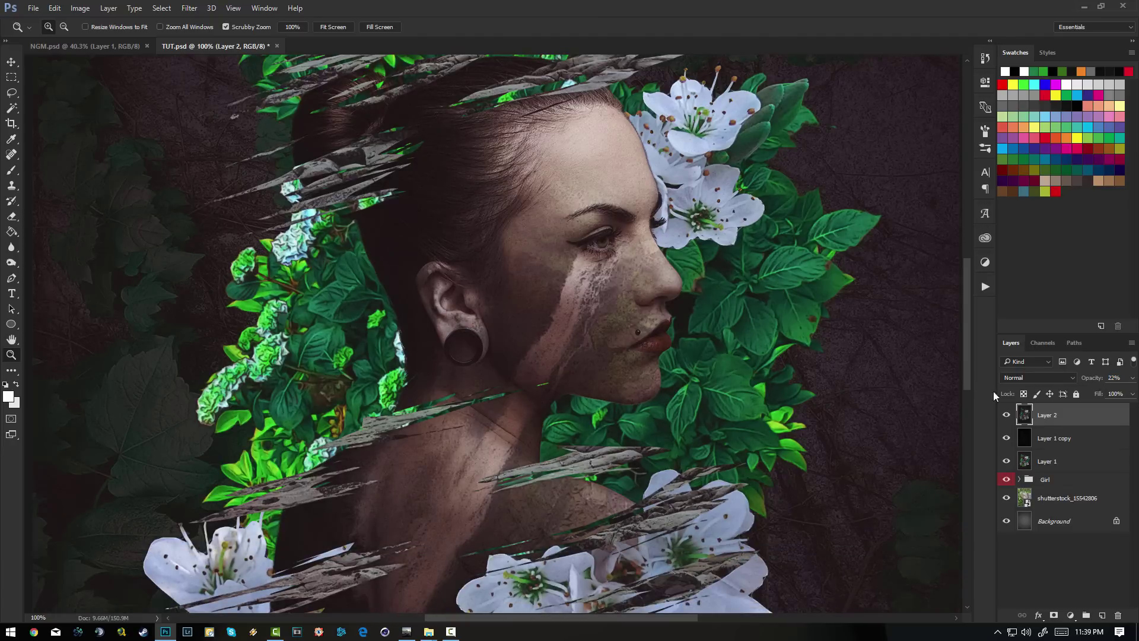
scroll(655, 385, "down", 5)
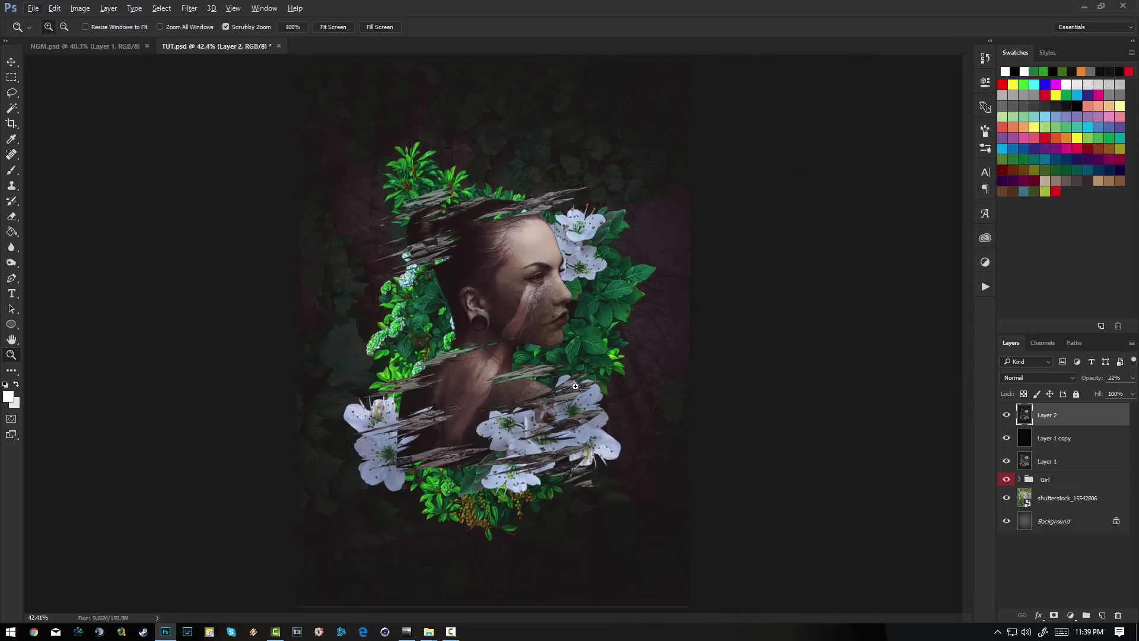
- Examine the glowing eye and the earring symbol on the portrait in the reference file NGM.psd
left_click(119, 47)
scroll(685, 344, "up", 3)
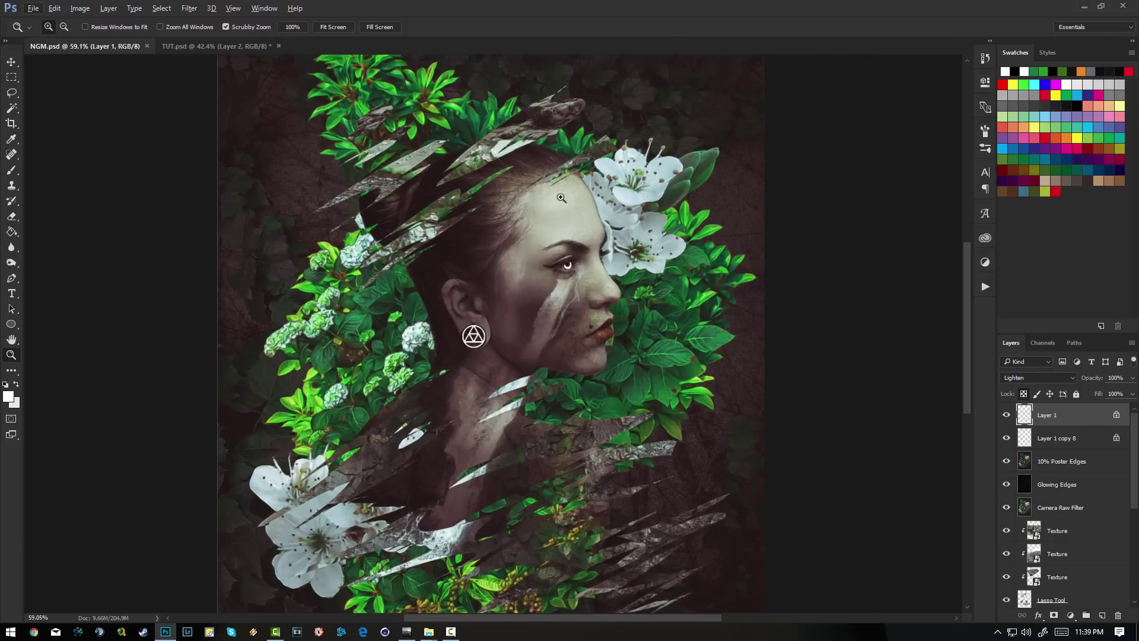
scroll(585, 234, "up", 1)
scroll(583, 220, "up", 2)
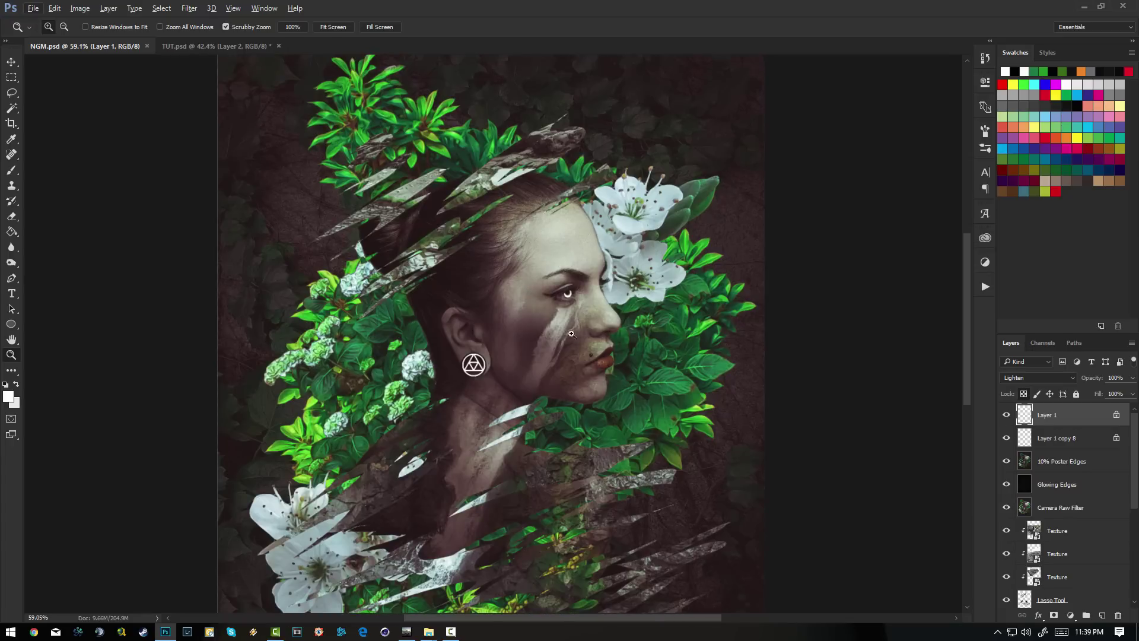
scroll(582, 347, "down", 1)
scroll(570, 289, "up", 3)
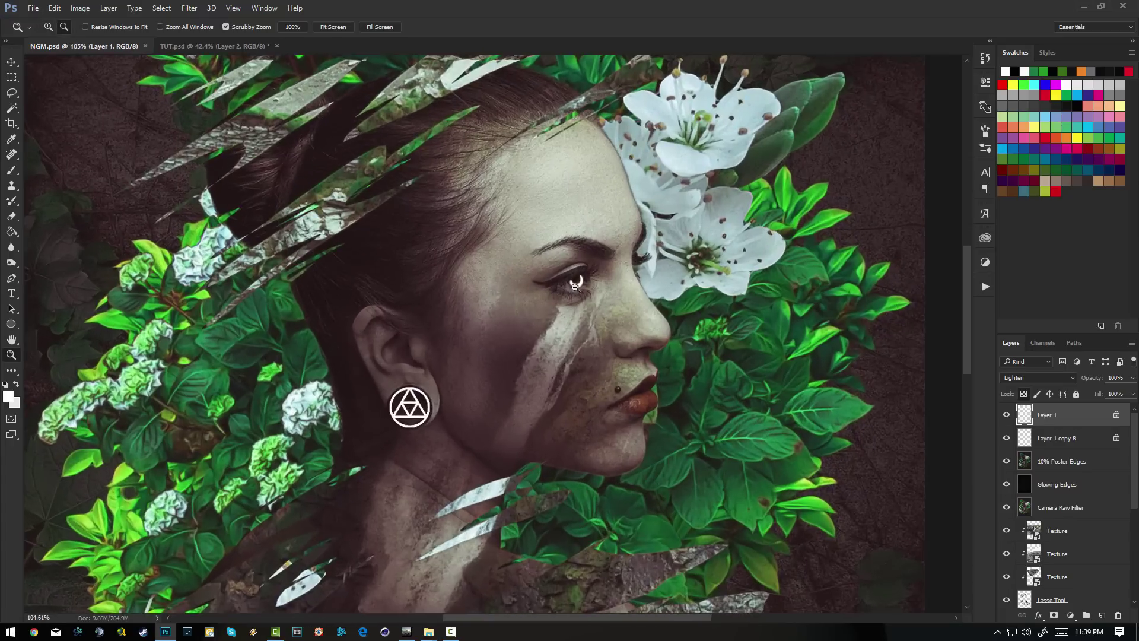
scroll(569, 289, "up", 4)
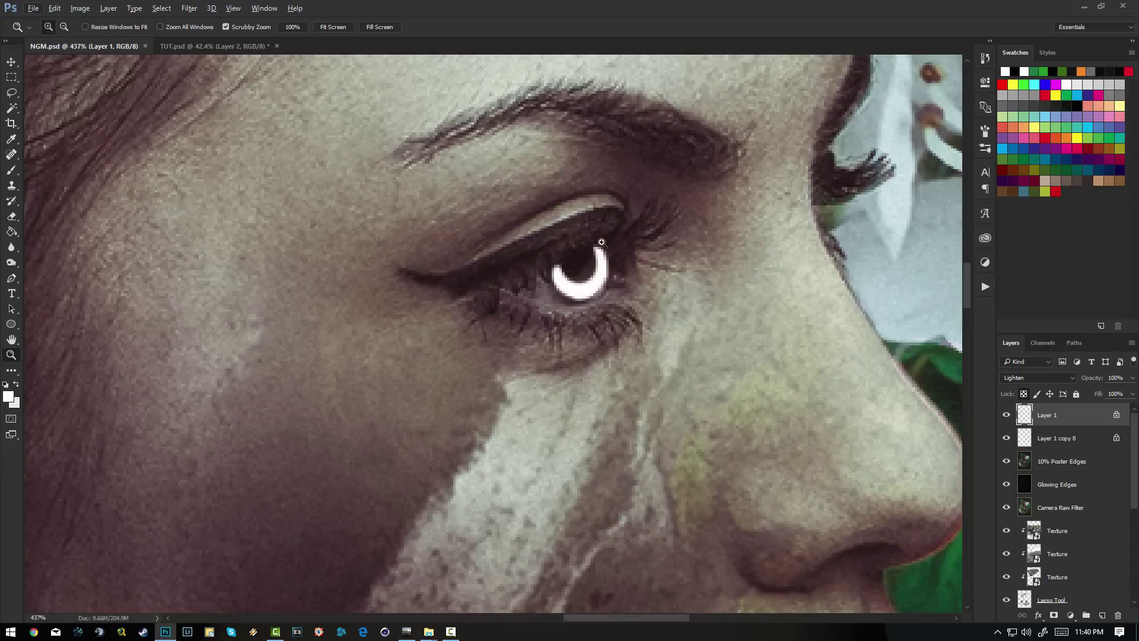
scroll(604, 262, "down", 5)
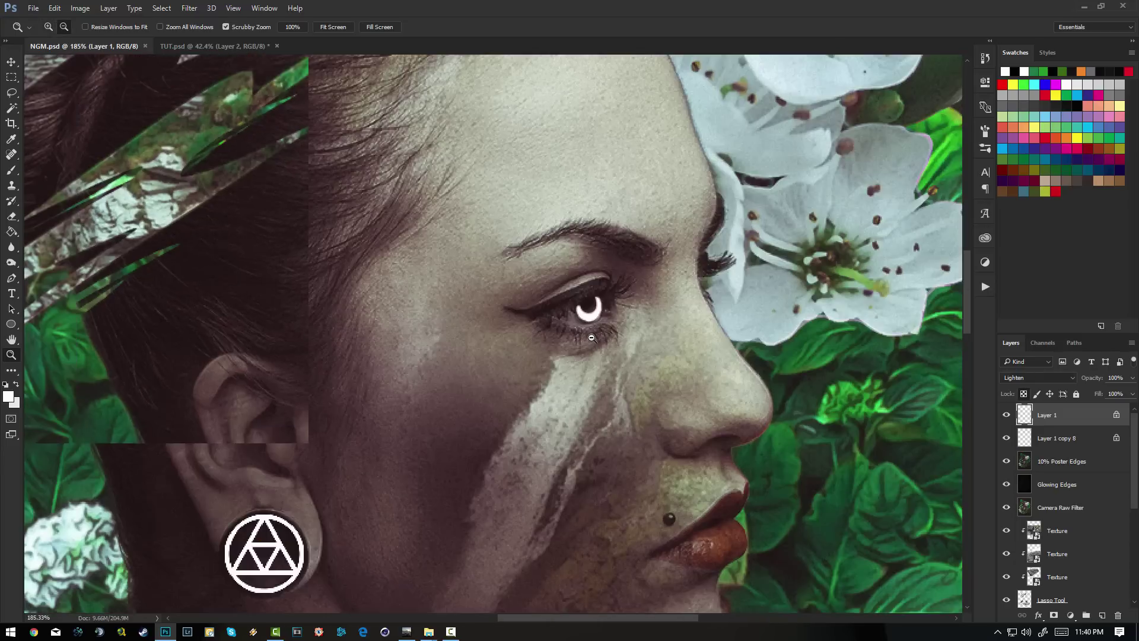
- Switch to TUT.psd and inspect the portrait's eye and ear plug up close against the reference
key("ctrl+Tab")
scroll(480, 348, "up", 4)
scroll(479, 348, "up", 1)
scroll(486, 338, "down", 2)
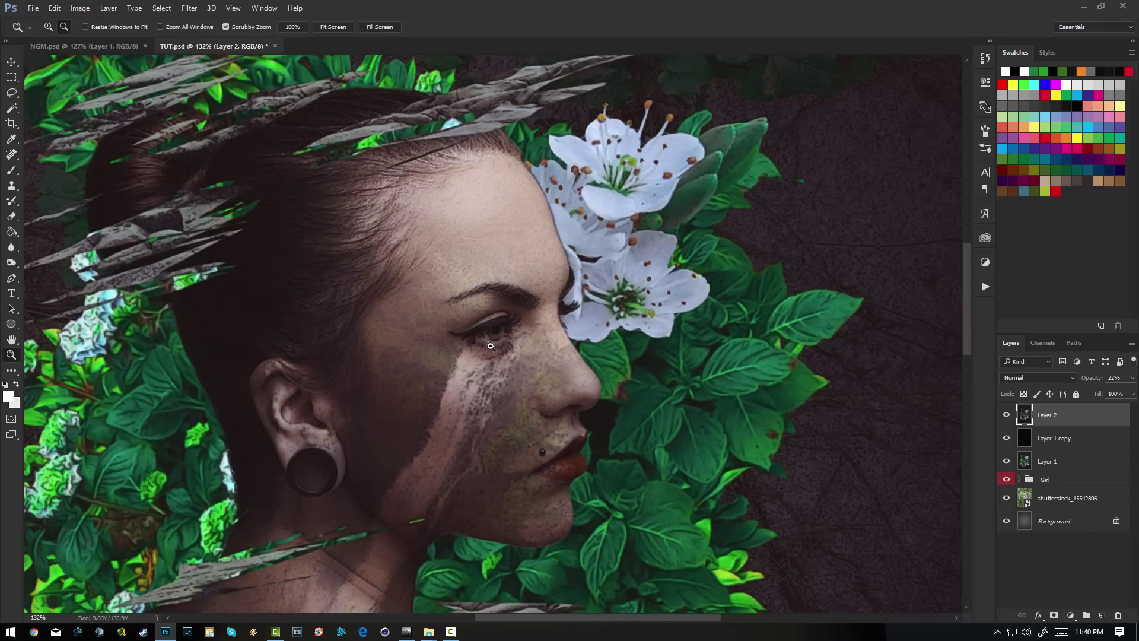
scroll(460, 384, "down", 6)
scroll(410, 448, "up", 11)
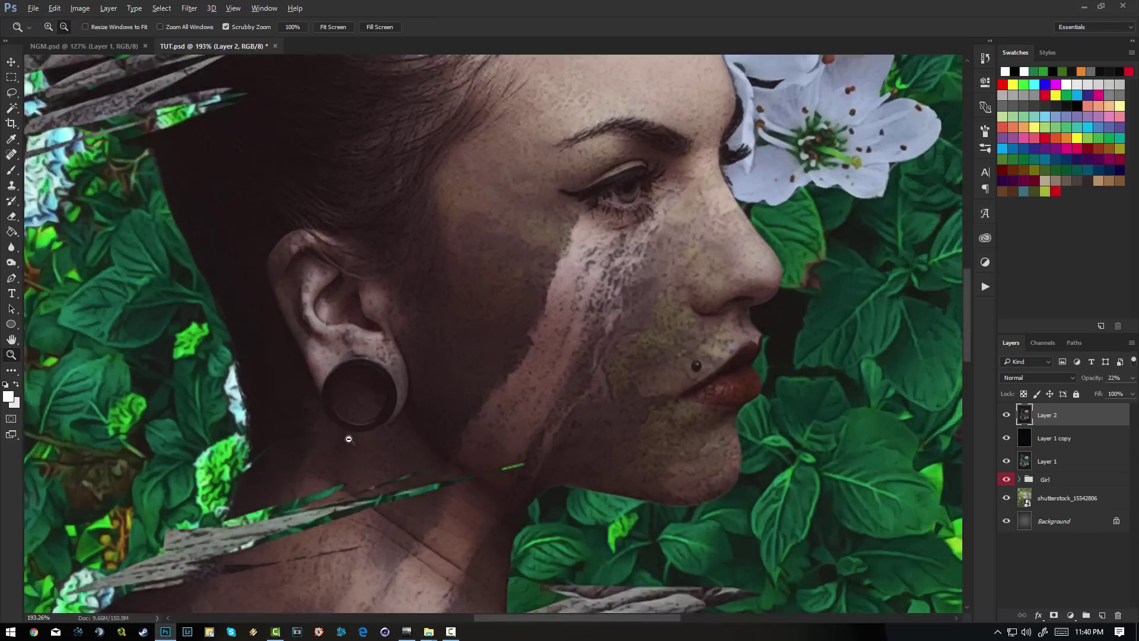
- Study the earring symbol in NGM.psd up close and in relation to the whole composition
left_click(83, 46)
scroll(391, 433, "up", 4)
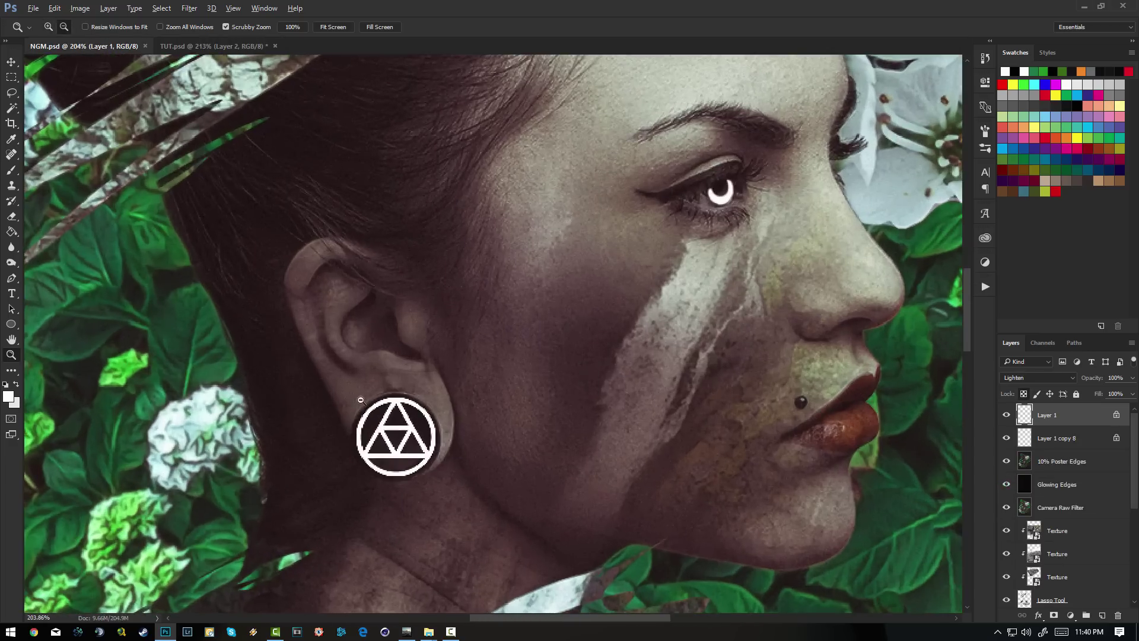
scroll(387, 425, "down", 6)
scroll(392, 433, "down", 5)
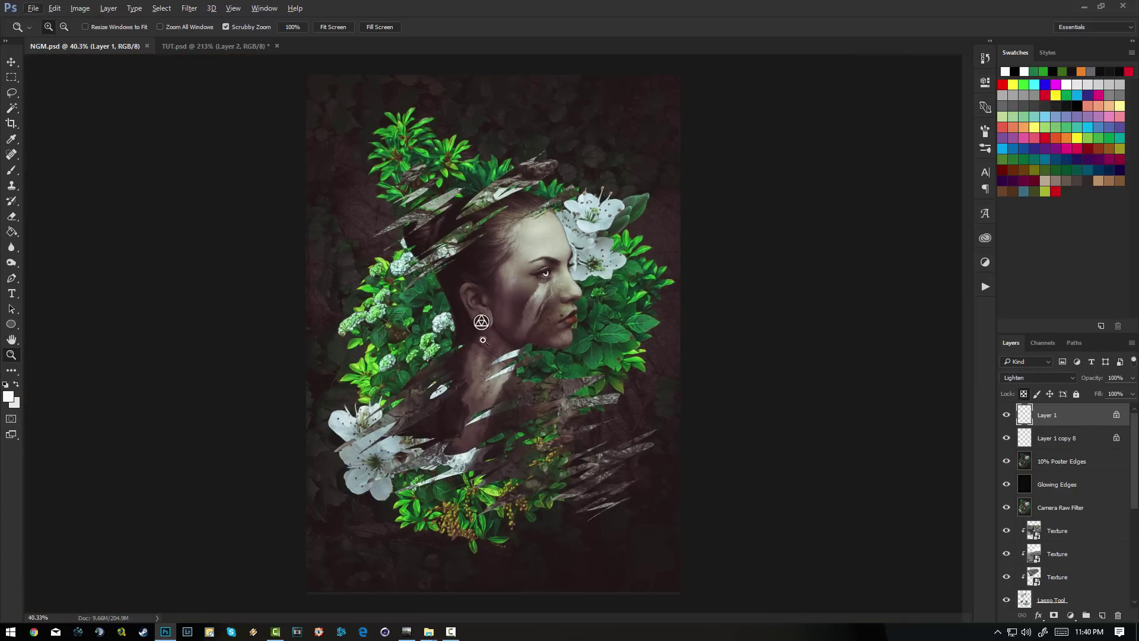
scroll(480, 315, "up", 3)
scroll(499, 323, "down", 5)
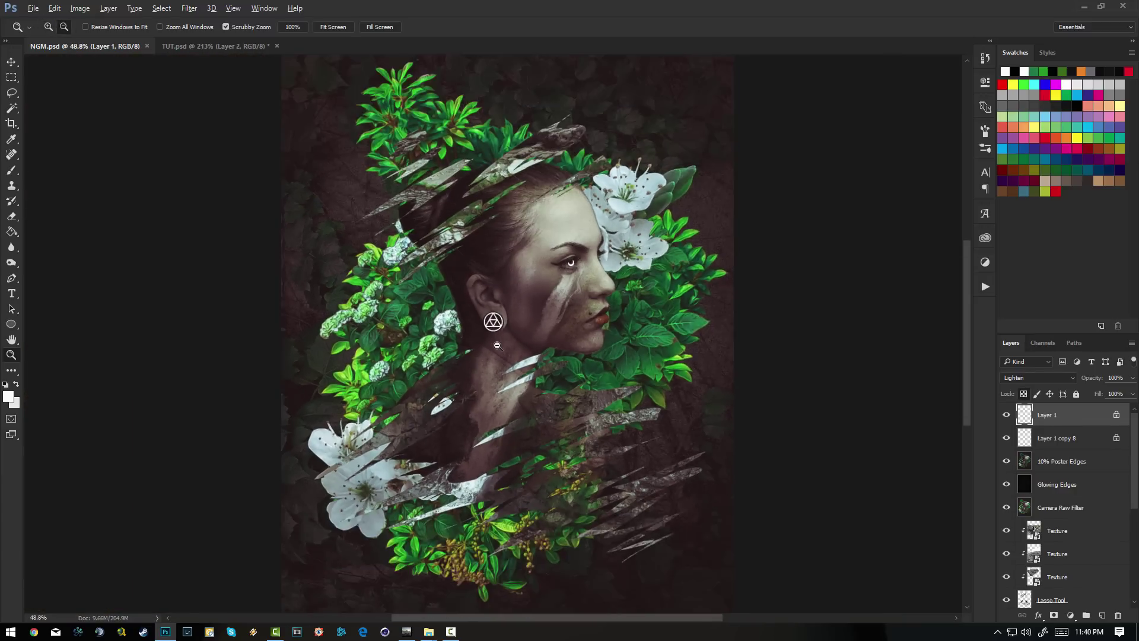
- Return to TUT.psd and review the portrait and the full composition for comparison with the reference
left_click(207, 46)
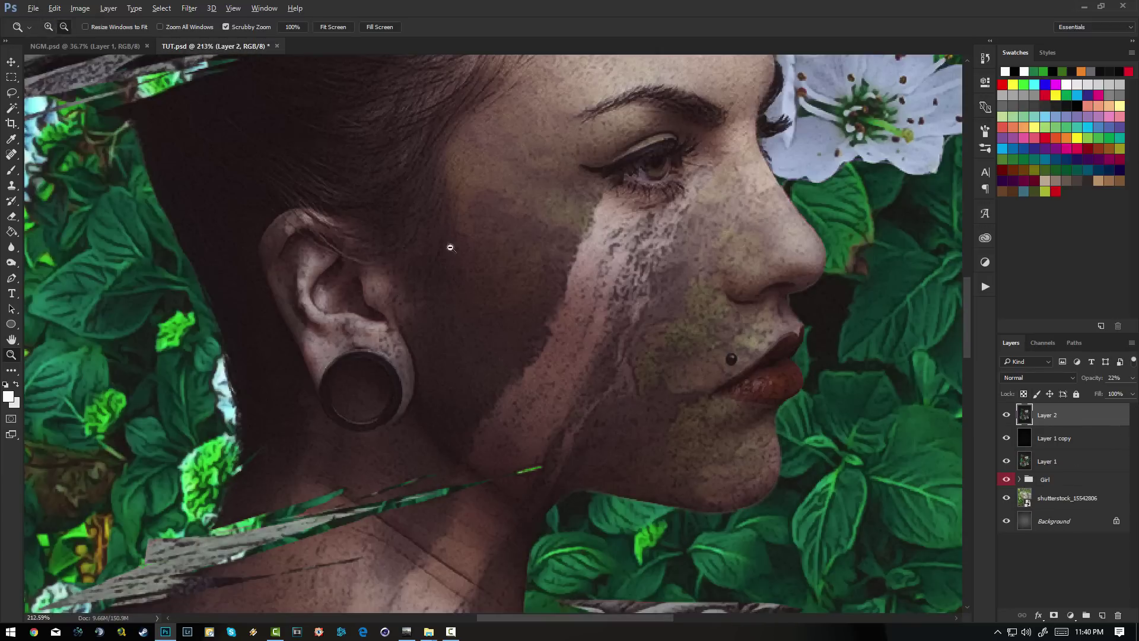
scroll(468, 267, "down", 3)
scroll(469, 267, "down", 3)
scroll(483, 276, "up", 1)
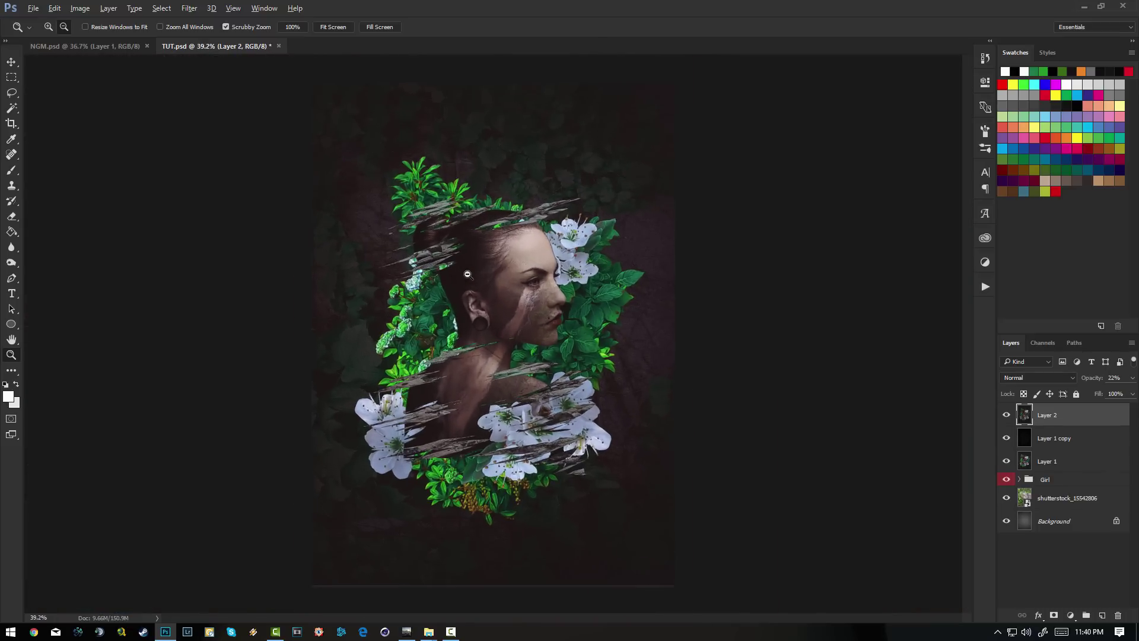